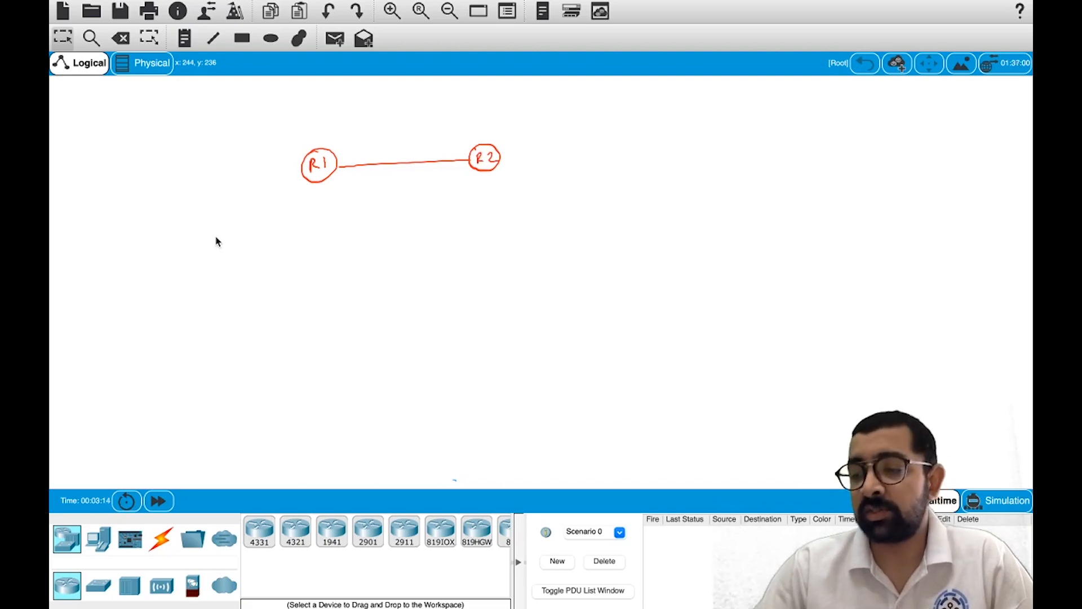
- Sketch a switch linked below R1 with three branches to hosts labelled A, B and C
mouse_move(319, 185)
left_mouse_down()
mouse_move(321, 231)
mouse_move(335, 231)
mouse_move(306, 247)
left_mouse_up()
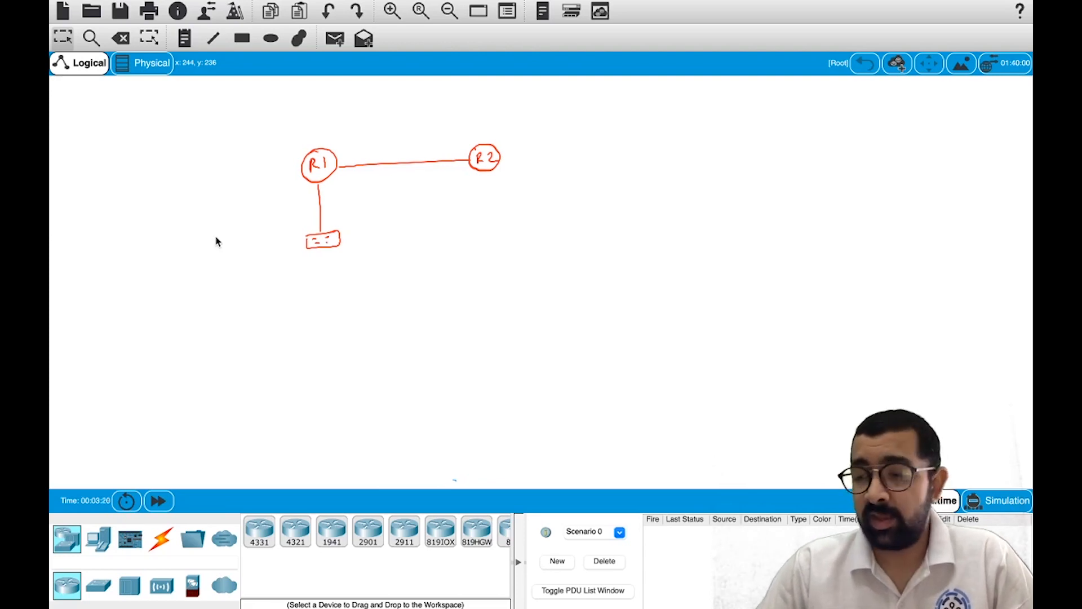
mouse_move(314, 251)
left_mouse_down()
mouse_move(309, 281)
mouse_move(350, 276)
left_mouse_up()
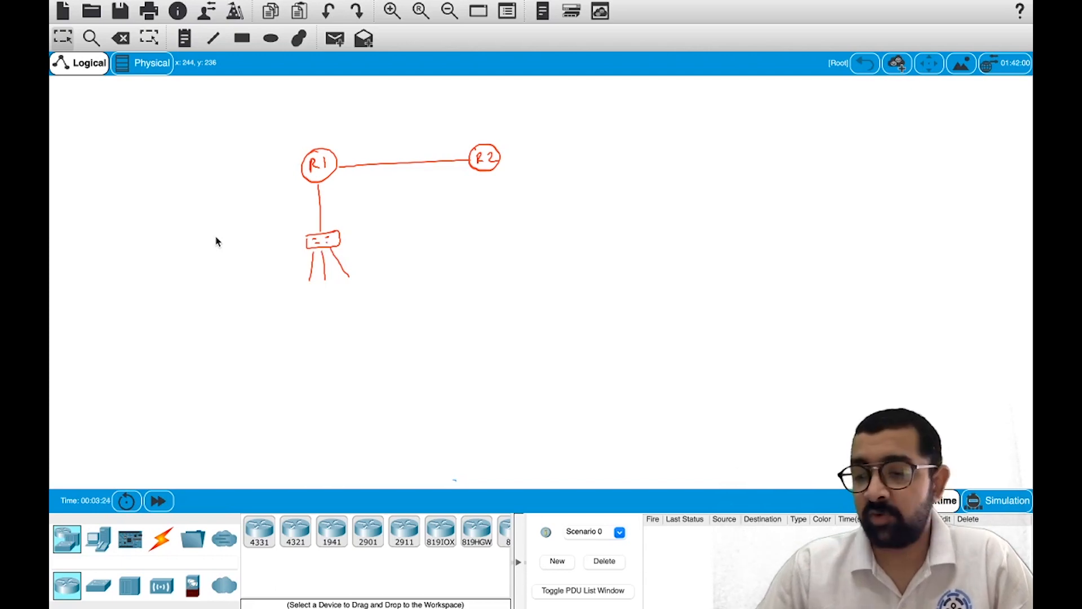
left_click_drag(301, 300, 357, 291)
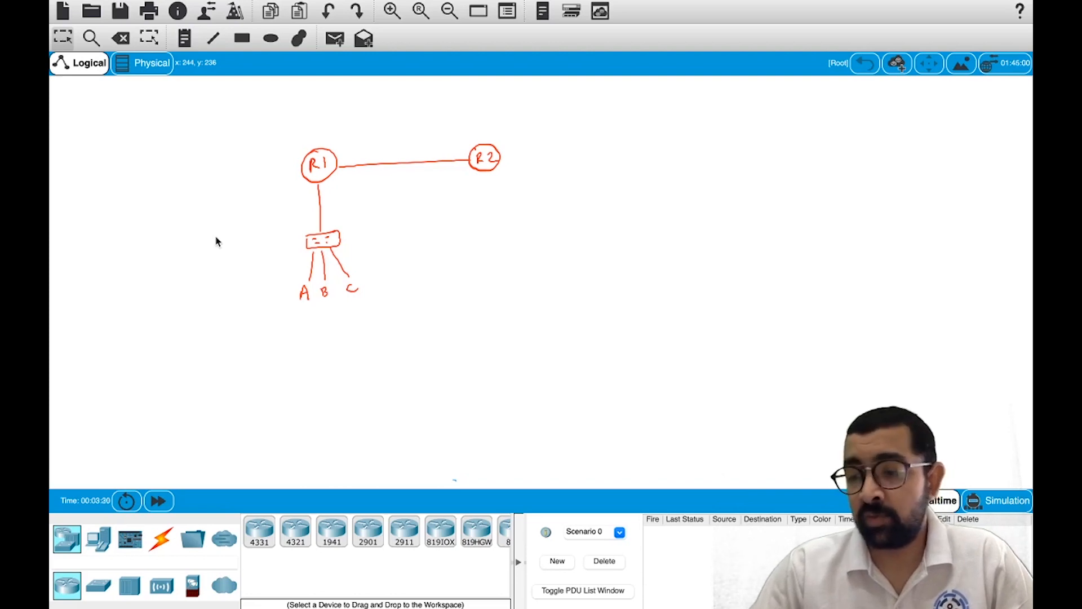
- Label the link between R1 and its switch with the network 192.168.1.0/24
mouse_move(234, 206)
left_mouse_down()
mouse_move(233, 220)
mouse_move(281, 206)
mouse_move(288, 214)
mouse_move(298, 202)
mouse_move(304, 215)
left_mouse_up()
left_click(283, 209)
left_click(292, 209)
left_click_drag(308, 202, 312, 208)
left_click_drag(315, 201, 317, 211)
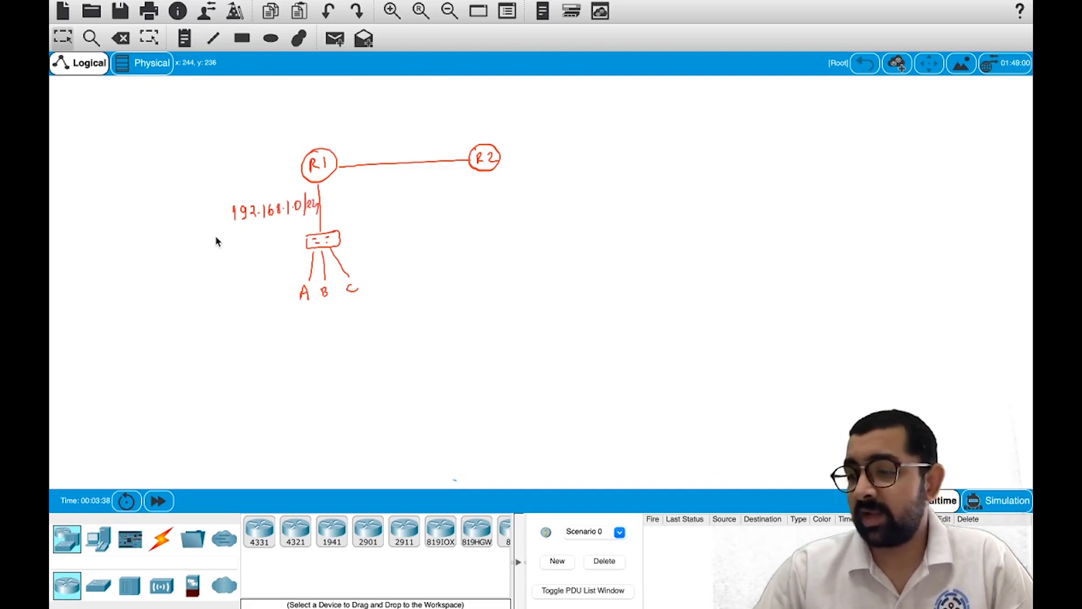
- Sketch a switch below R2 with hosts D, E and F, and label its network 192.168.2.0/24
mouse_move(483, 173)
left_mouse_down()
mouse_move(487, 221)
mouse_move(501, 224)
mouse_move(469, 228)
mouse_move(473, 276)
mouse_move(516, 260)
left_mouse_up()
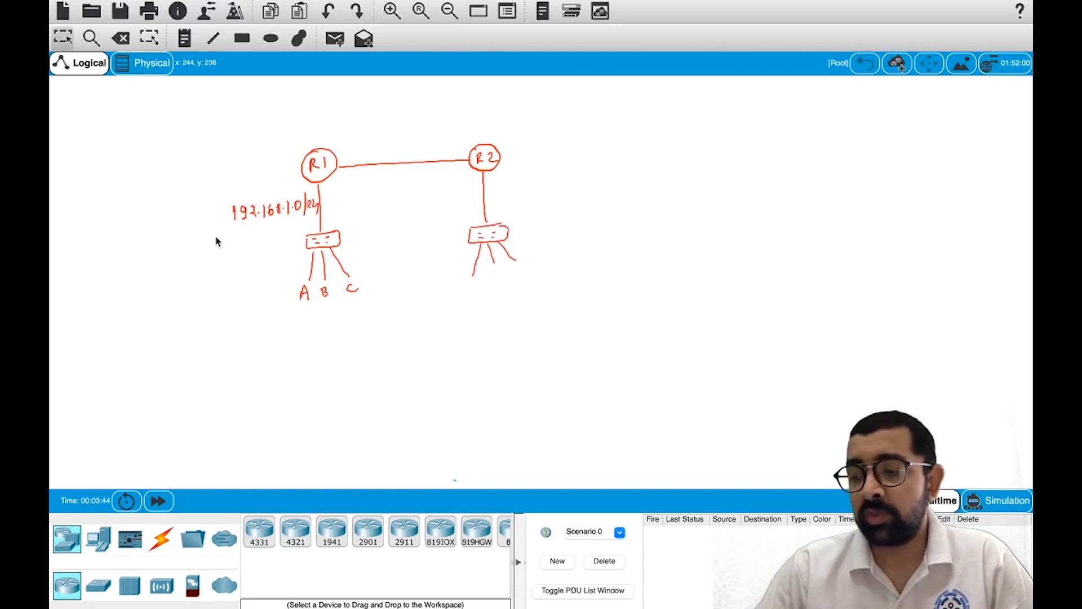
mouse_move(463, 285)
left_mouse_down()
mouse_move(463, 294)
mouse_move(512, 279)
left_mouse_up()
left_click_drag(514, 265, 521, 265)
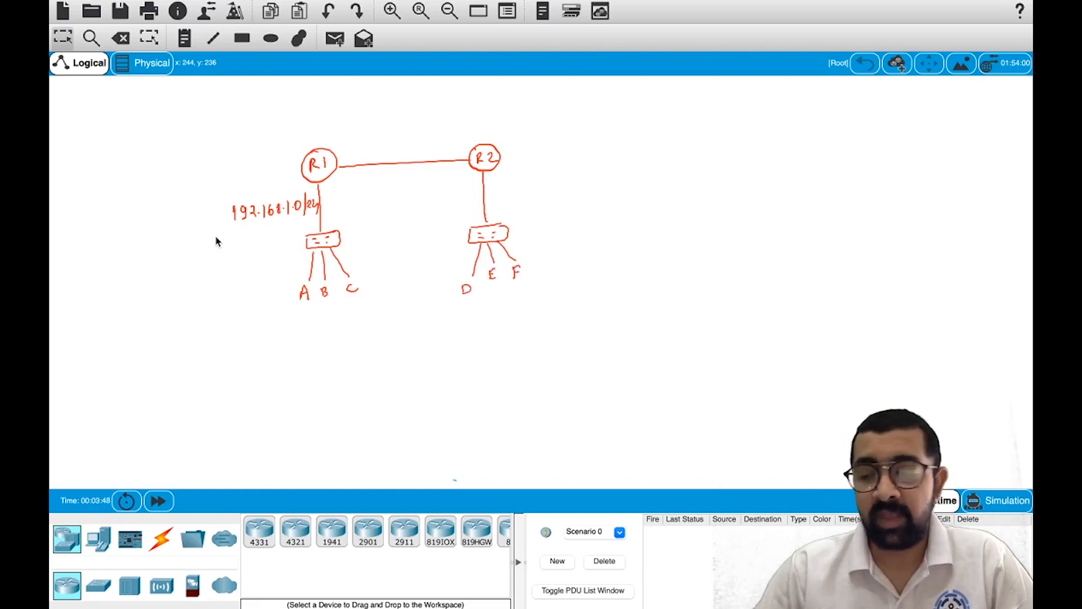
mouse_move(508, 188)
left_mouse_down()
mouse_move(509, 202)
mouse_move(598, 188)
mouse_move(604, 202)
mouse_move(633, 196)
left_mouse_up()
left_click(539, 198)
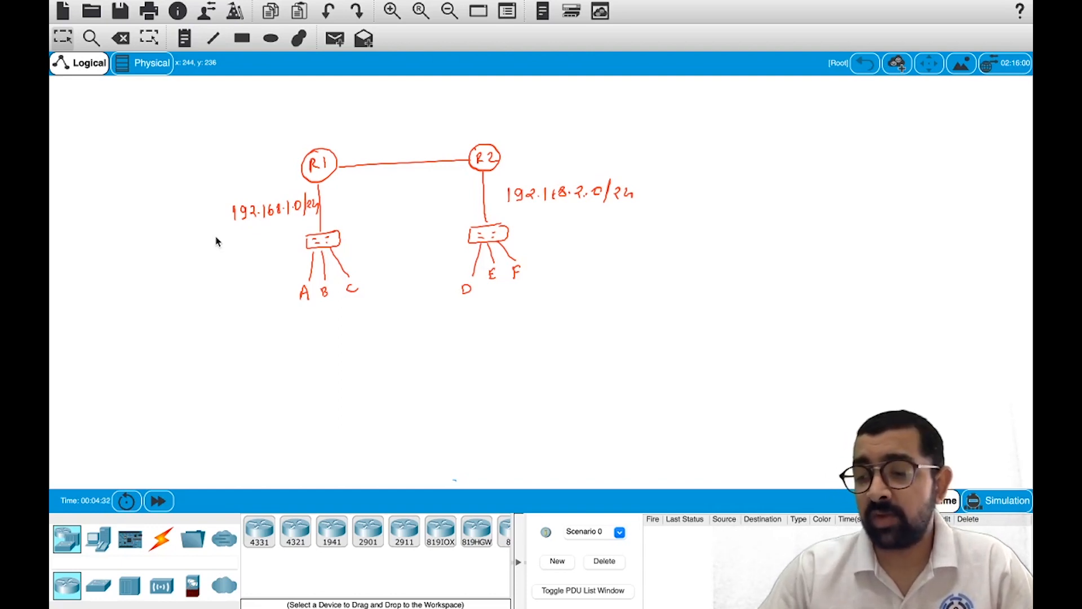
- Underline host A in black and write the underlined heading "Local R.T" beneath the hosts
left_click_drag(298, 306, 308, 306)
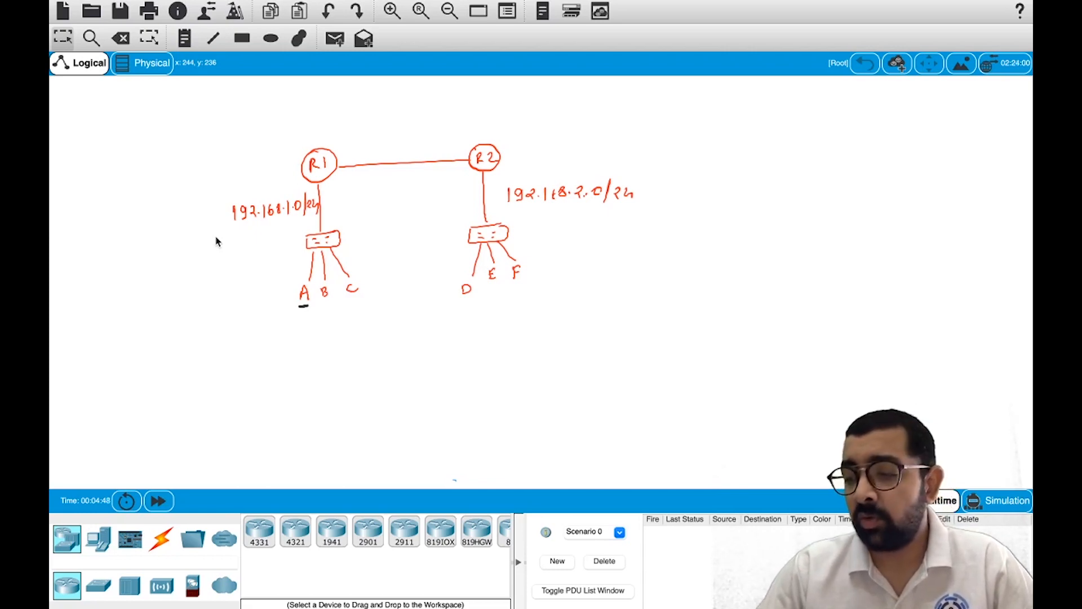
left_click_drag(301, 322, 309, 335)
left_click_drag(316, 326, 340, 333)
mouse_move(344, 321)
left_mouse_down()
mouse_move(346, 333)
mouse_move(384, 330)
left_mouse_up()
left_click(378, 324)
left_click_drag(381, 320, 390, 320)
left_click(395, 320)
left_click_drag(286, 349, 421, 338)
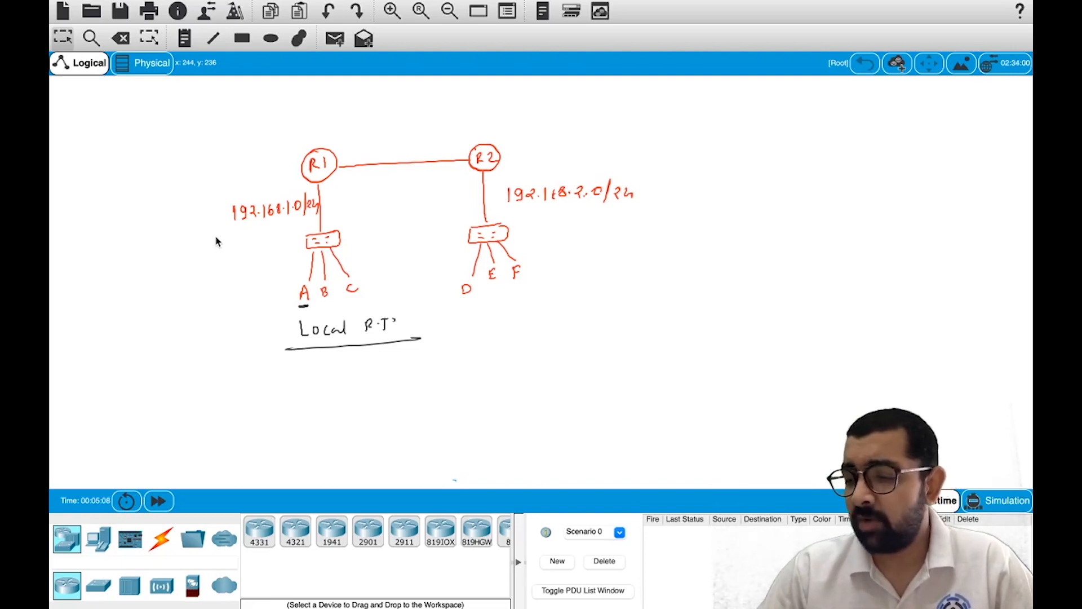
- List the packet fields S.IP, D.IP, S.MAC and D.MAC under the "Local R.T" heading
left_click(324, 367)
mouse_move(319, 361)
left_mouse_down()
mouse_move(309, 372)
mouse_move(335, 374)
mouse_move(342, 360)
left_mouse_up()
left_click_drag(332, 374, 347, 374)
left_click_drag(344, 360, 351, 378)
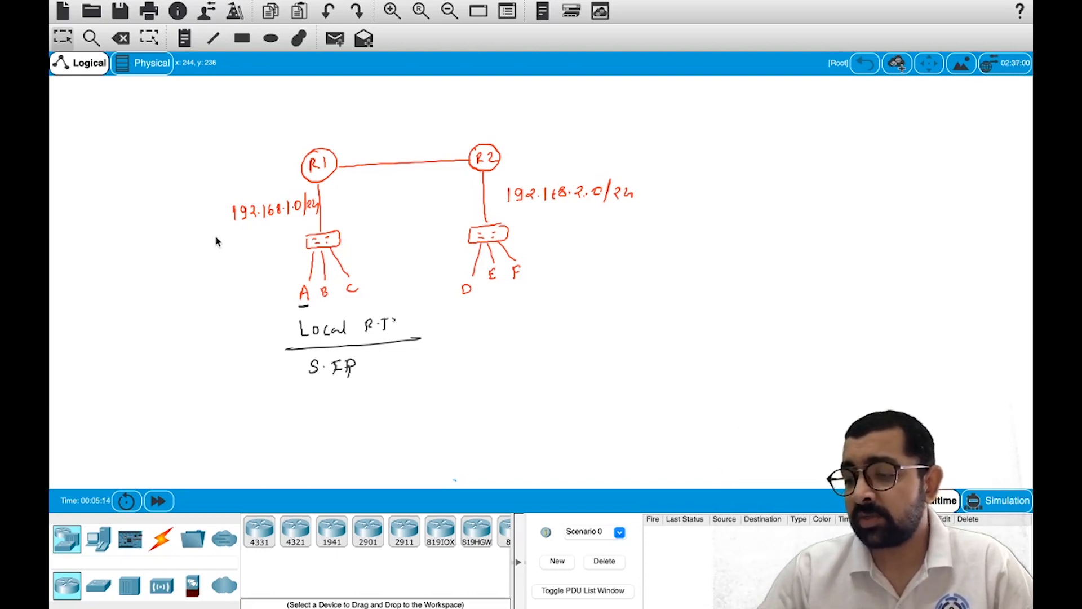
mouse_move(310, 385)
left_mouse_down()
mouse_move(309, 398)
mouse_move(345, 391)
mouse_move(309, 423)
mouse_move(364, 419)
mouse_move(309, 448)
mouse_move(371, 443)
left_mouse_up()
left_click(326, 392)
left_click(314, 417)
left_click(323, 443)
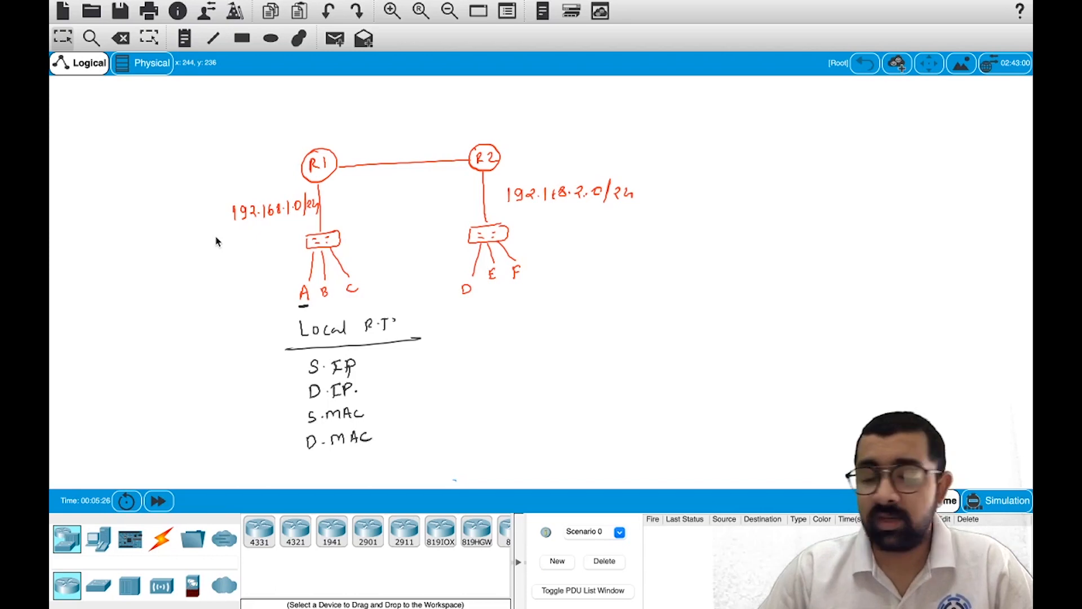
- Fill in the packet fields with arrows to S.IP 1.2, D.IP 2.2, S.MAC AAAA and D.MAC DDDD
left_click_drag(366, 368, 425, 370)
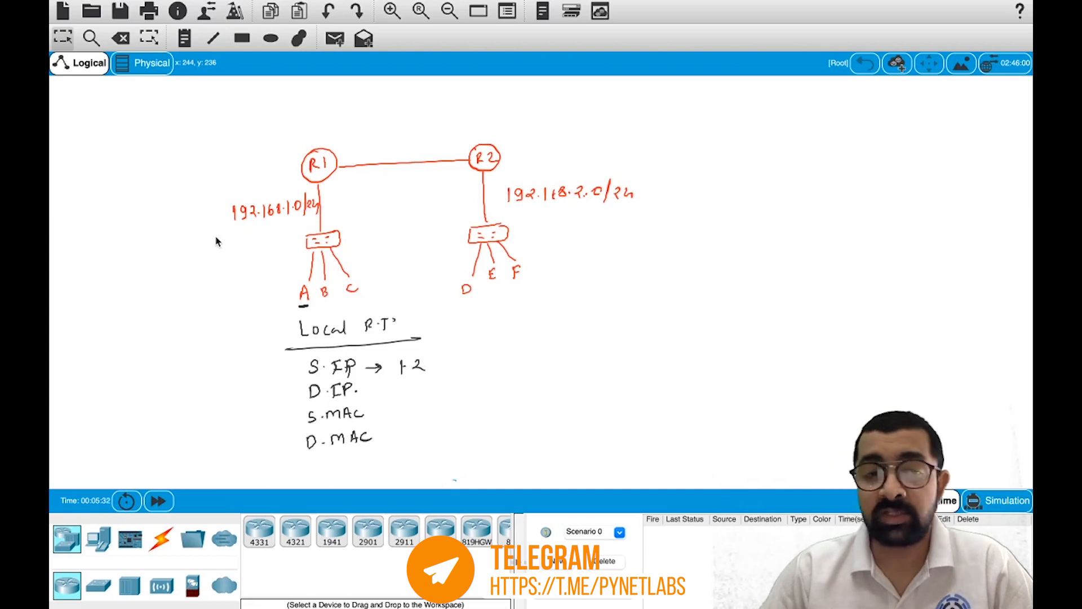
left_click_drag(362, 390, 429, 394)
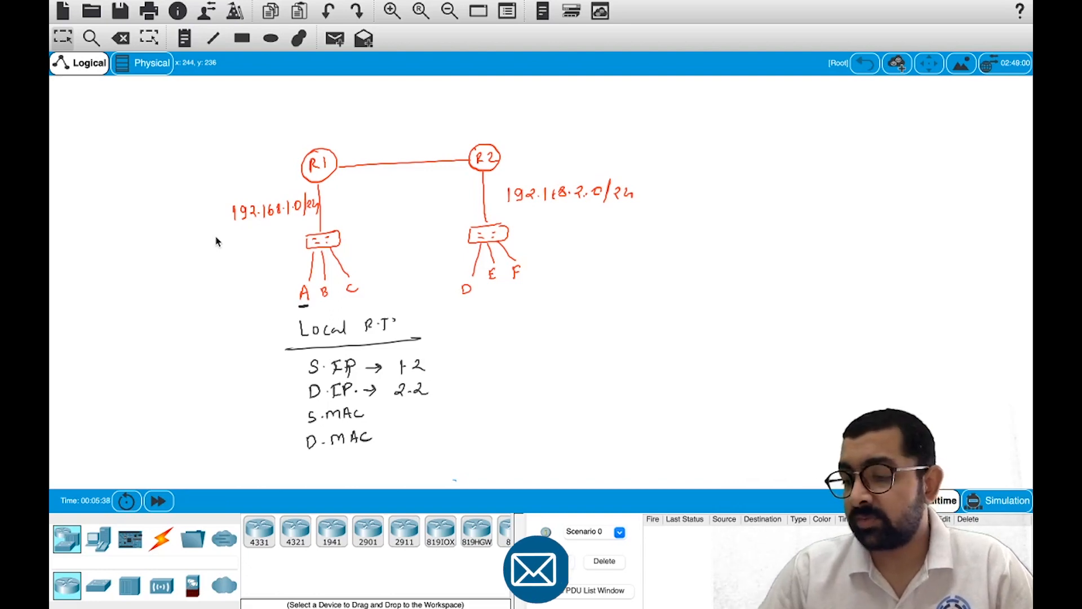
left_click_drag(369, 416, 440, 418)
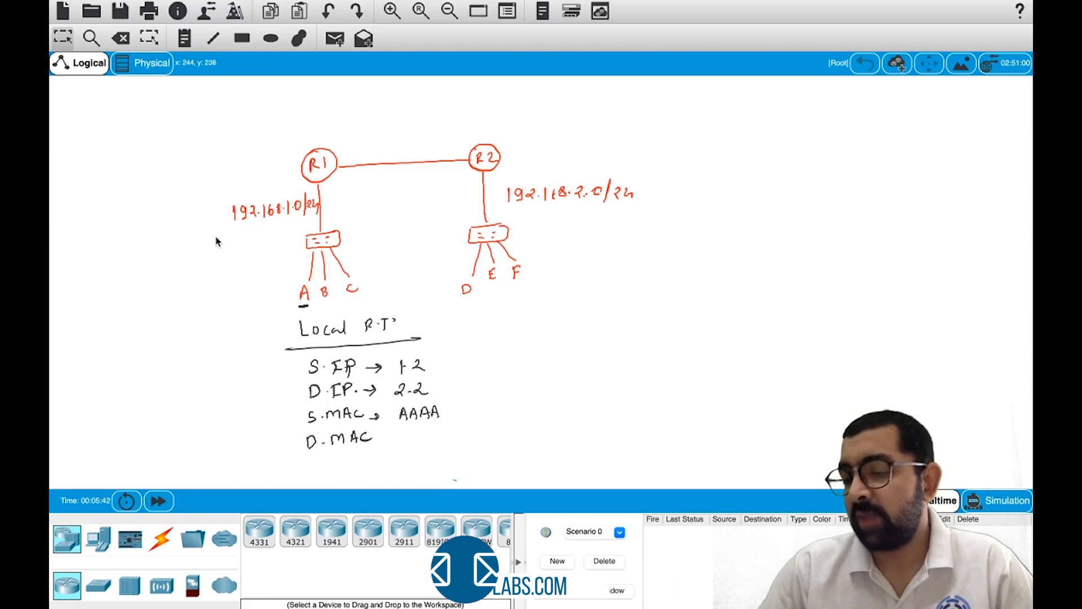
left_click_drag(377, 438, 414, 440)
mouse_move(417, 431)
left_mouse_down()
mouse_move(418, 441)
mouse_move(438, 440)
left_mouse_up()
left_click_drag(440, 430, 449, 439)
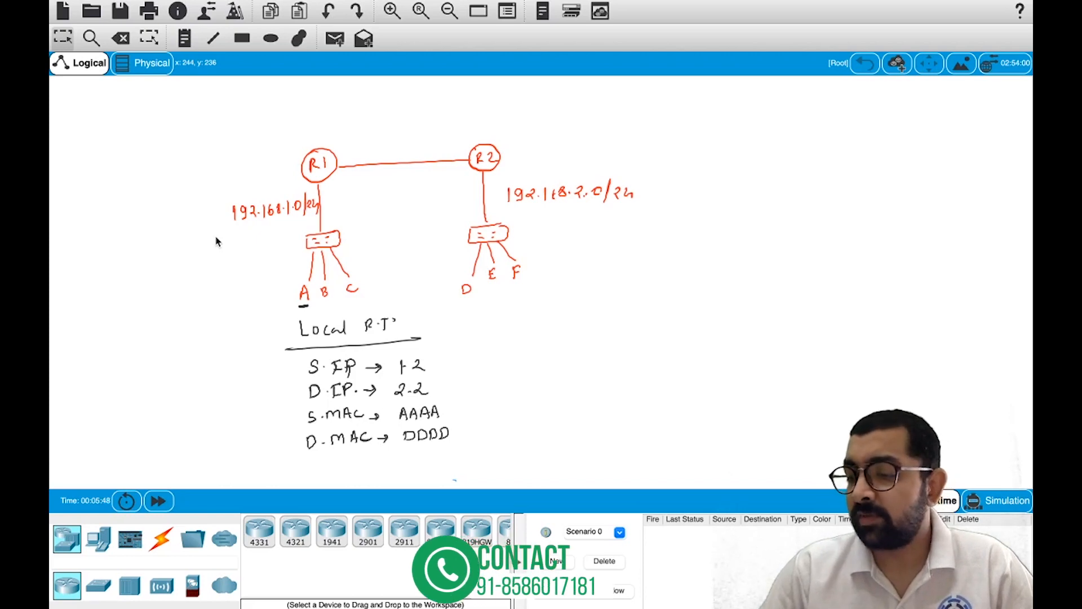
- Bracket the packet fields with an arrow to the "Local R.T" heading, and underline destination IP 2.2
left_click_drag(452, 342, 450, 478)
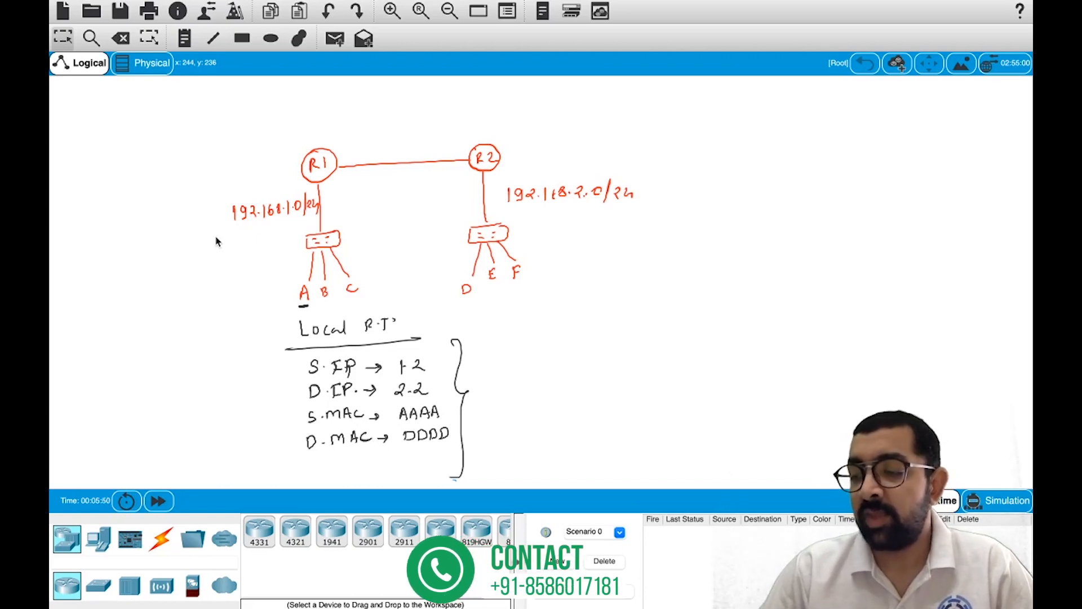
left_click_drag(462, 361, 408, 325)
left_click_drag(414, 322, 417, 330)
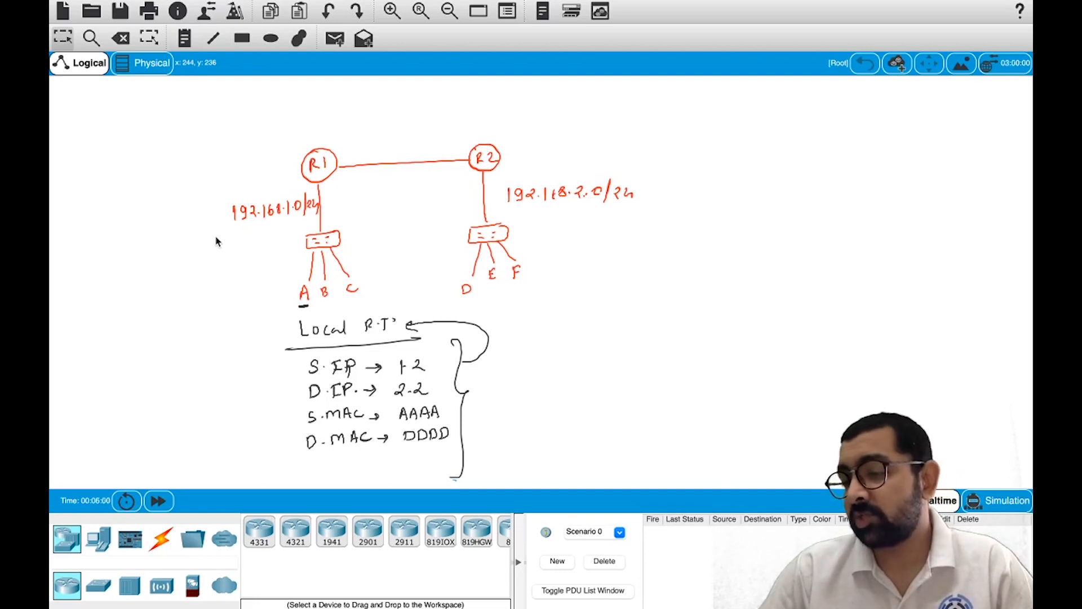
left_click_drag(383, 399, 434, 396)
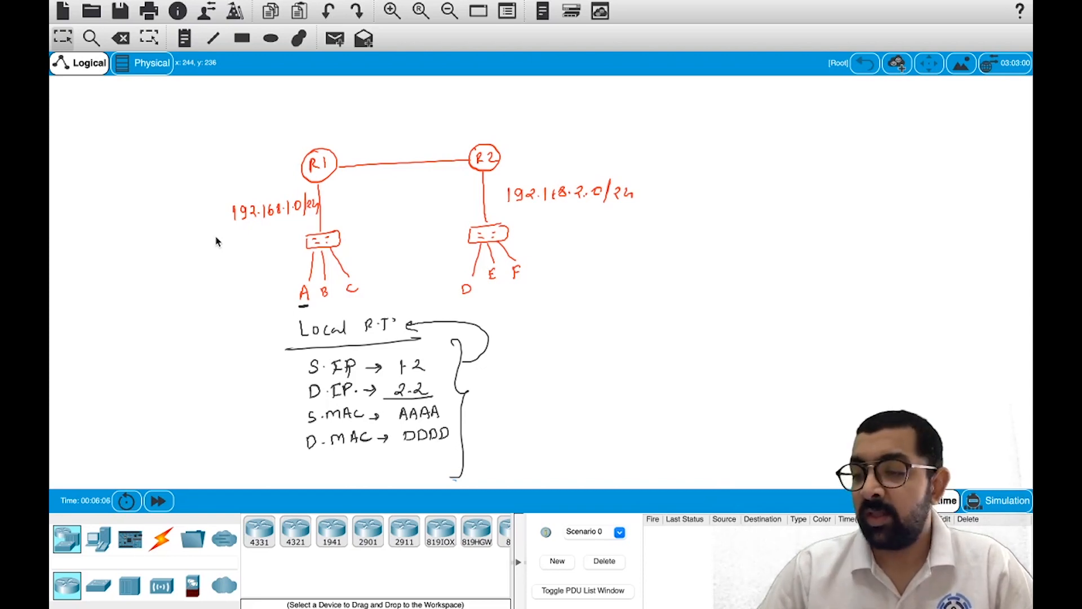
- Draw an arrow out from host A and write its settings list: 1) IP, 2) S.M., 3) D.G., underlining D.G
left_click_drag(285, 297, 253, 309)
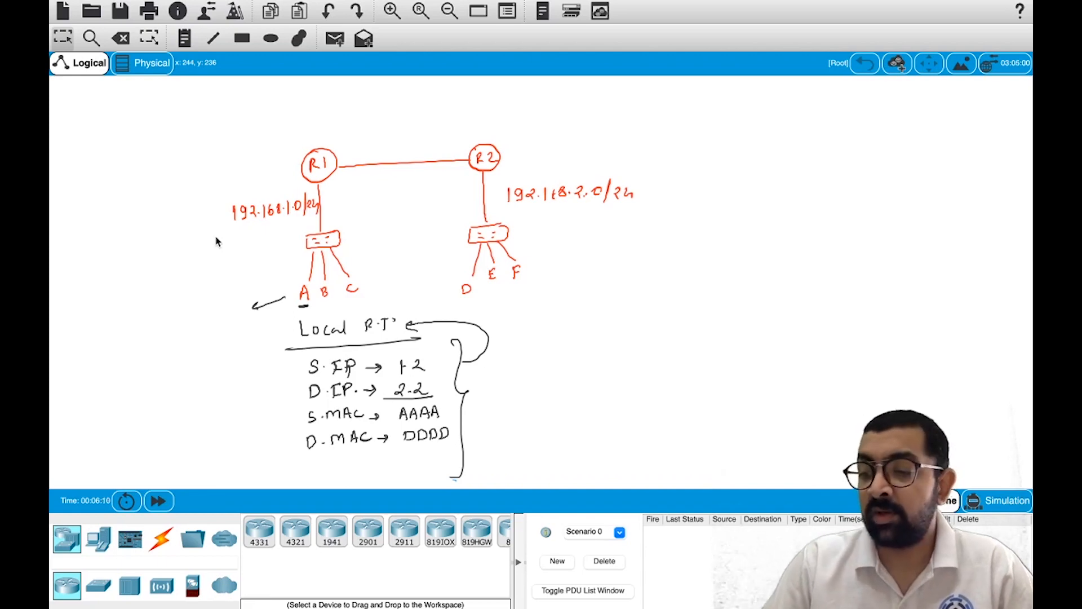
mouse_move(156, 315)
left_mouse_down()
mouse_move(161, 331)
mouse_move(179, 327)
left_mouse_up()
mouse_move(175, 315)
left_mouse_down()
mouse_move(189, 319)
mouse_move(158, 353)
left_mouse_up()
mouse_move(160, 338)
left_mouse_down()
mouse_move(161, 356)
mouse_move(186, 355)
left_mouse_up()
mouse_move(189, 356)
left_mouse_down()
mouse_move(202, 356)
mouse_move(152, 383)
mouse_move(183, 380)
left_mouse_up()
mouse_move(192, 379)
left_mouse_down()
mouse_move(204, 376)
mouse_move(206, 388)
left_mouse_up()
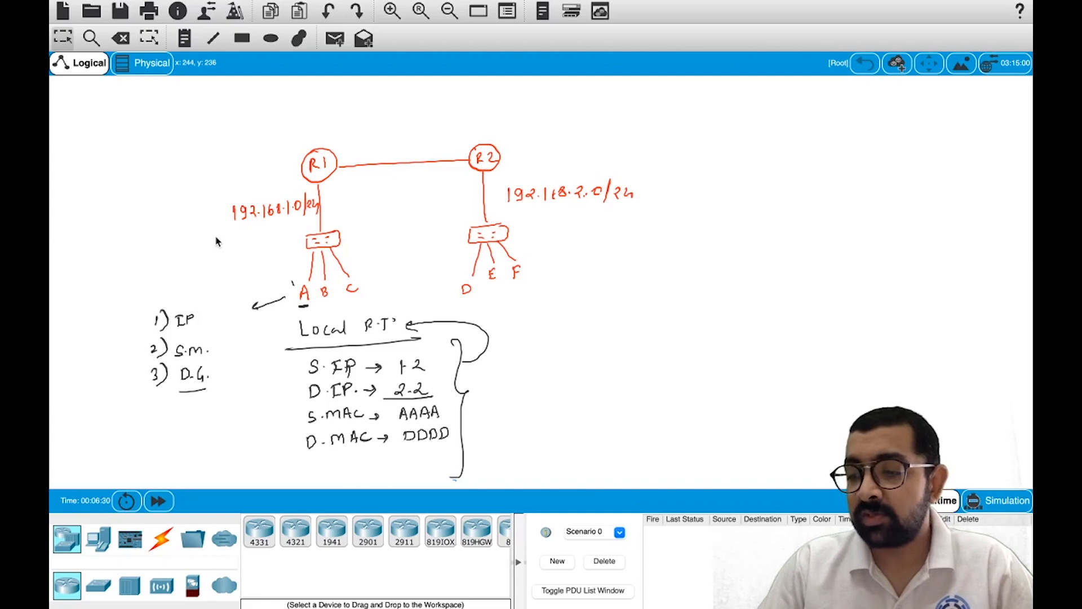
- Draw a curved arrow from host A to R1, mark R1 as "GW", and box D.G. in the settings list
left_click_drag(289, 293, 289, 175)
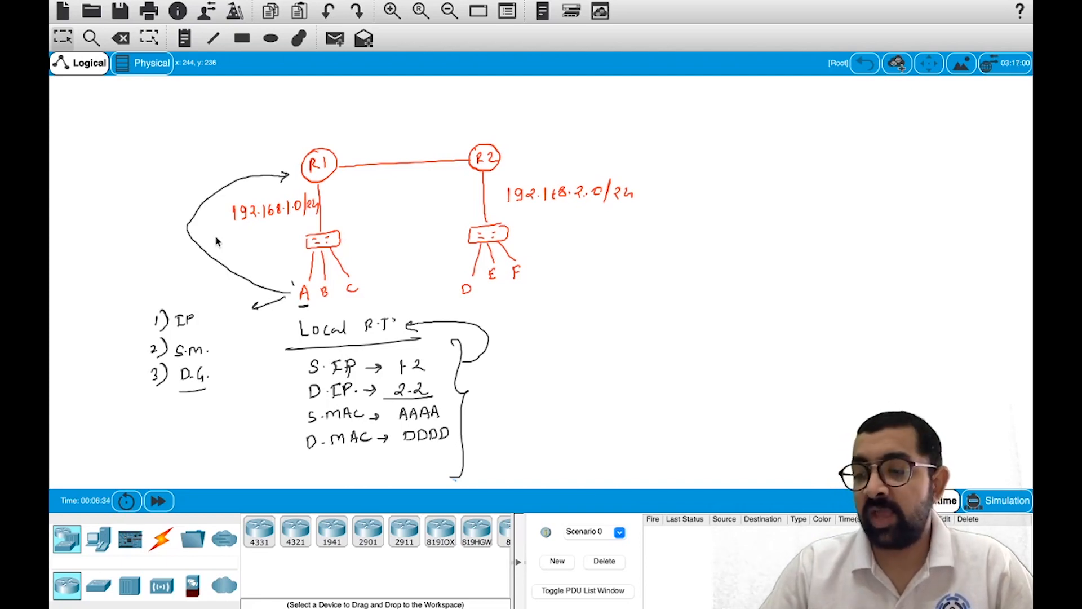
mouse_move(301, 153)
left_mouse_down()
mouse_move(260, 139)
mouse_move(282, 129)
left_mouse_up()
left_click_drag(253, 149, 278, 144)
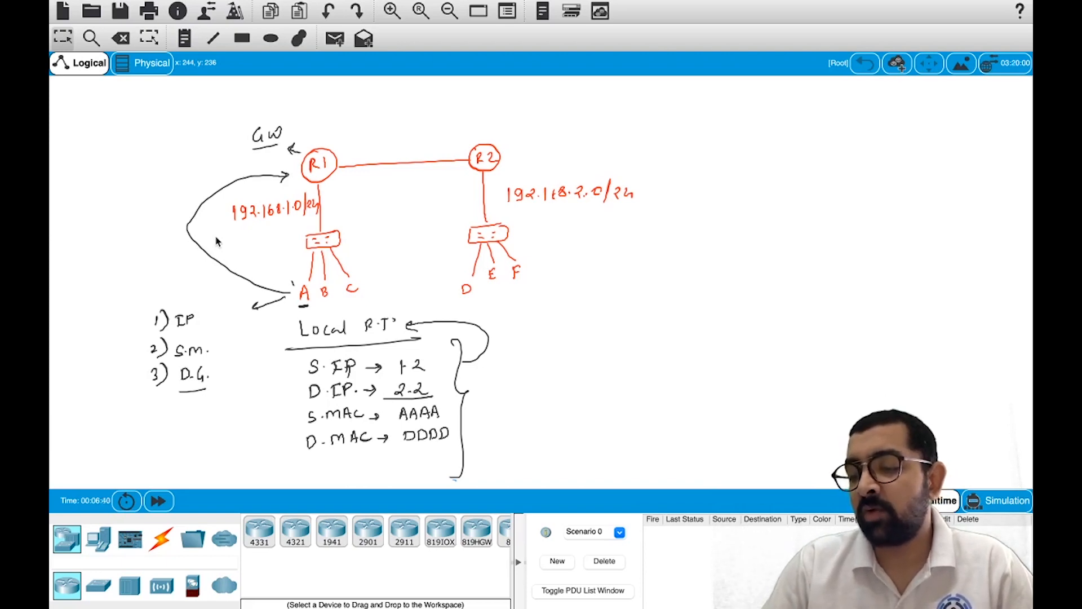
left_click_drag(171, 365, 170, 388)
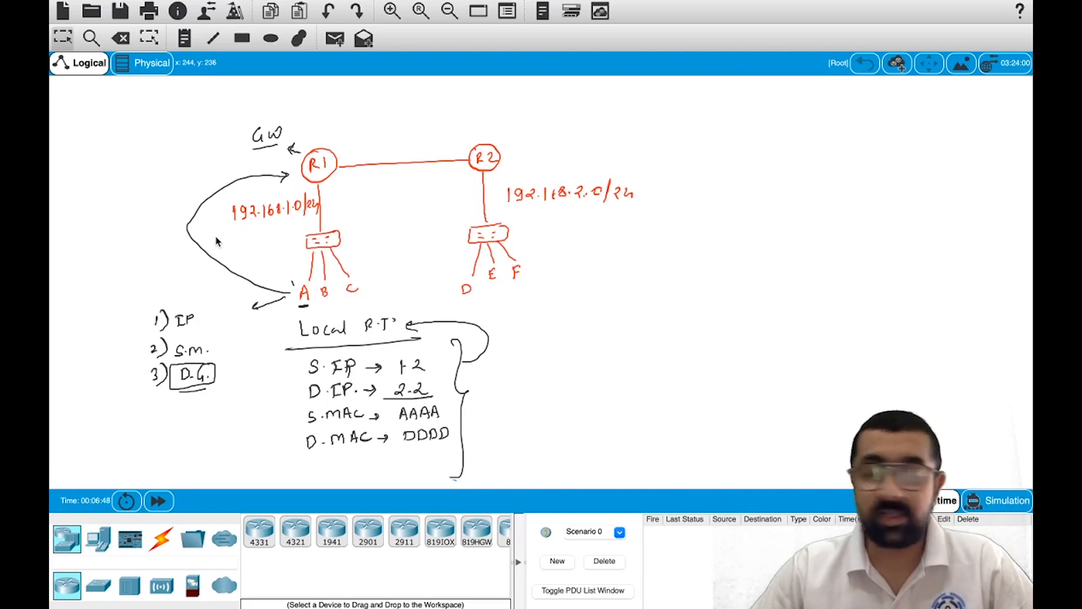
- Underline R1 and draw an arrow from it to the underlined label "Routing Table"
left_click_drag(310, 172, 323, 173)
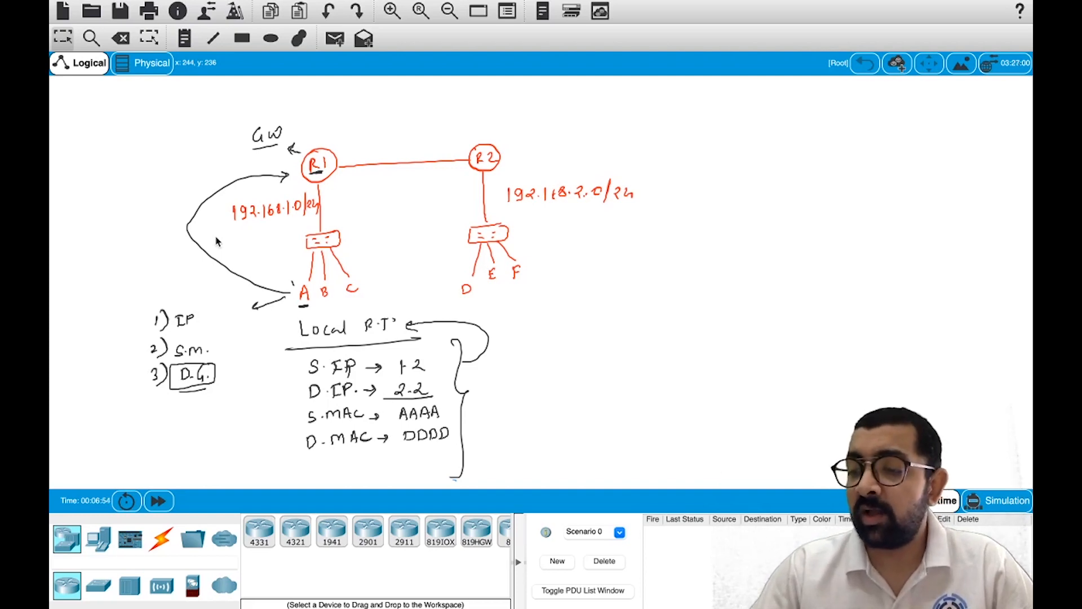
mouse_move(328, 145)
left_mouse_down()
mouse_move(346, 120)
mouse_move(388, 115)
left_mouse_up()
mouse_move(393, 103)
left_mouse_down()
mouse_move(395, 117)
mouse_move(401, 108)
mouse_move(429, 120)
left_mouse_up()
mouse_move(421, 103)
left_mouse_down()
mouse_move(440, 116)
mouse_move(472, 111)
mouse_move(444, 116)
left_mouse_up()
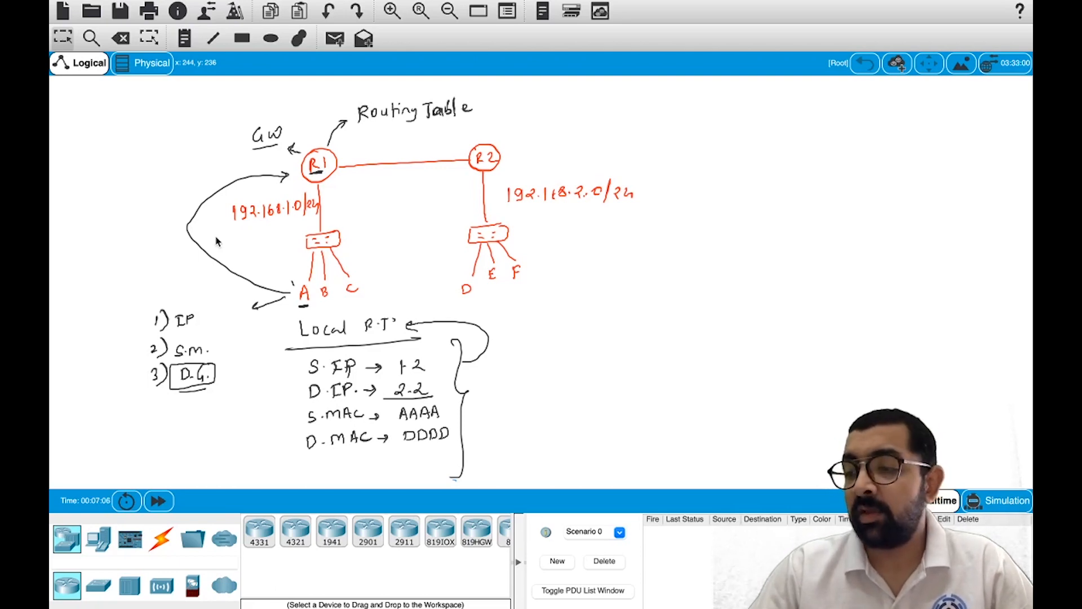
left_click_drag(361, 134, 483, 121)
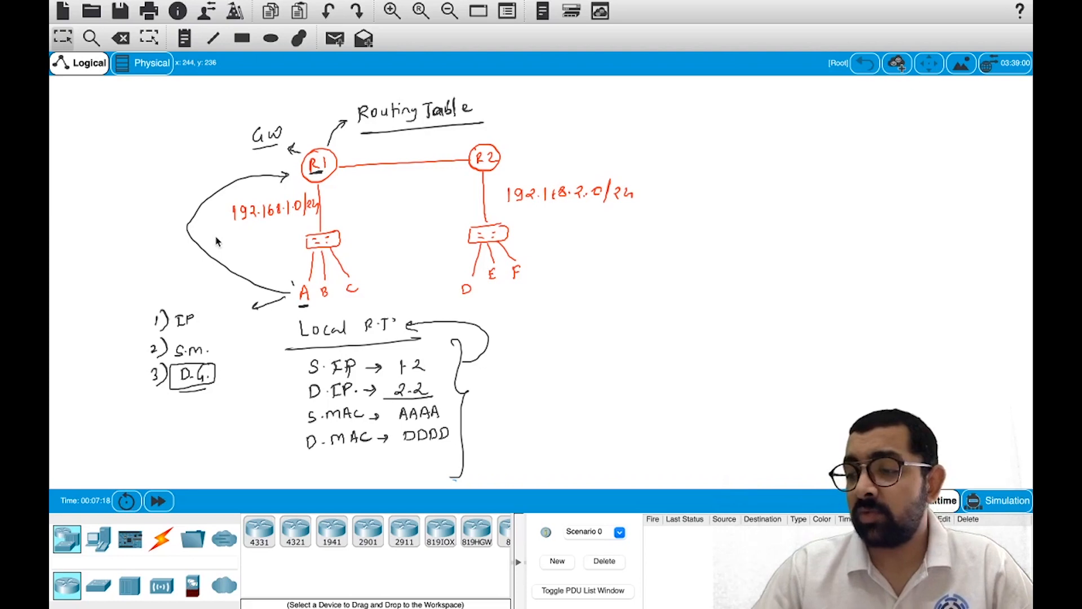
- Circle R2 with an arrow to an underlined "R.T." label, and draw an arrow from R1 to R2
mouse_move(483, 148)
left_mouse_down()
mouse_move(470, 151)
mouse_move(532, 140)
left_mouse_up()
left_click_drag(525, 139, 590, 150)
left_click(565, 141)
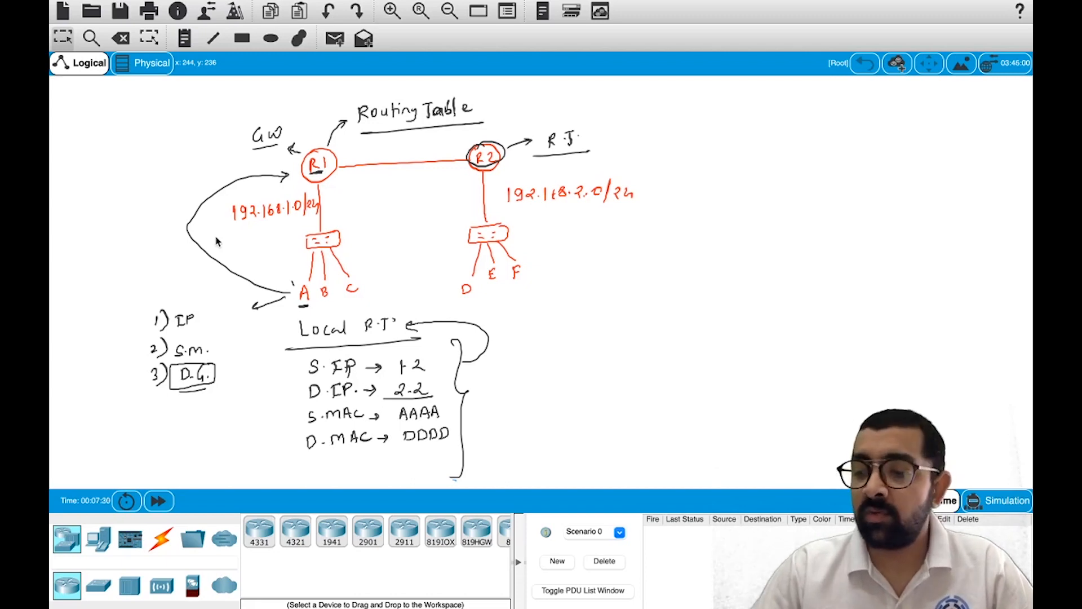
left_click_drag(316, 183, 457, 156)
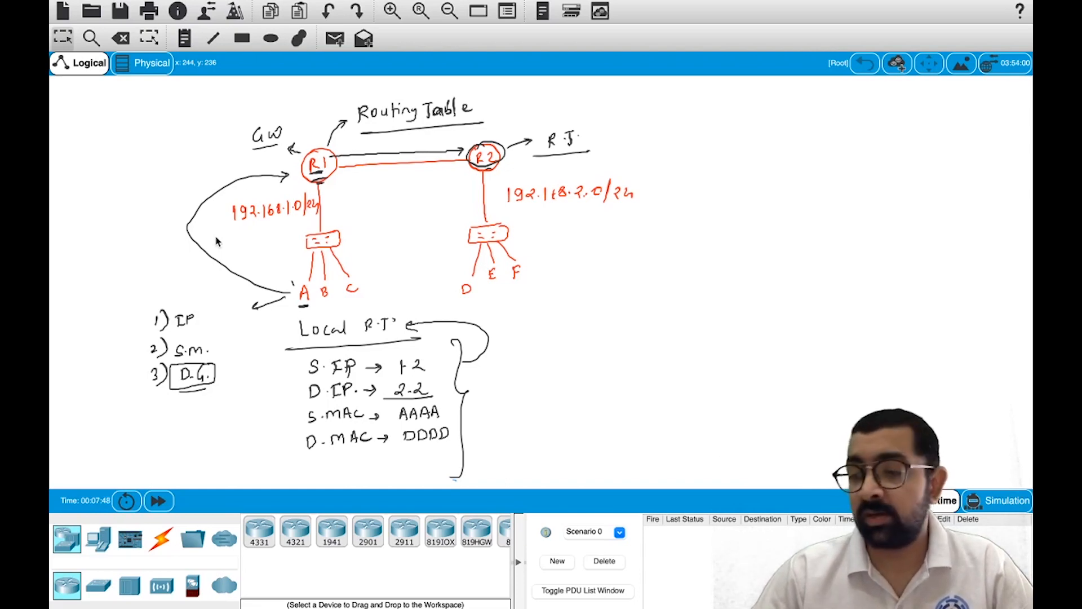
- Label the R1–R2 link 192.168.3.0, with 3.1 at the R1 end and 3.2 at the R2 end
mouse_move(361, 175)
left_mouse_down()
mouse_move(360, 188)
mouse_move(392, 187)
mouse_move(435, 173)
left_mouse_up()
left_click(430, 181)
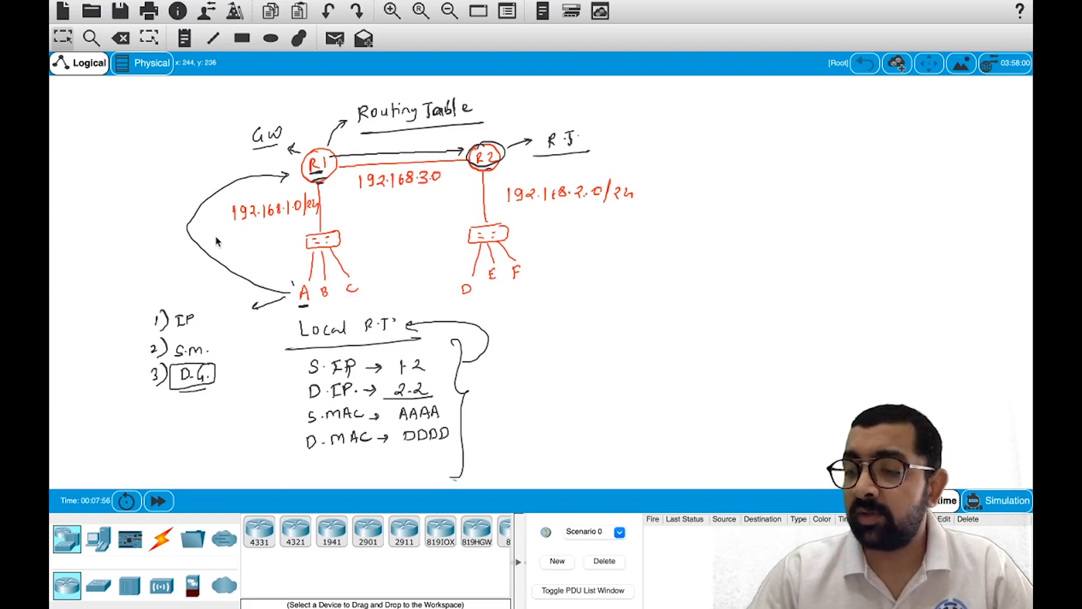
left_click_drag(332, 176, 346, 183)
left_click(342, 182)
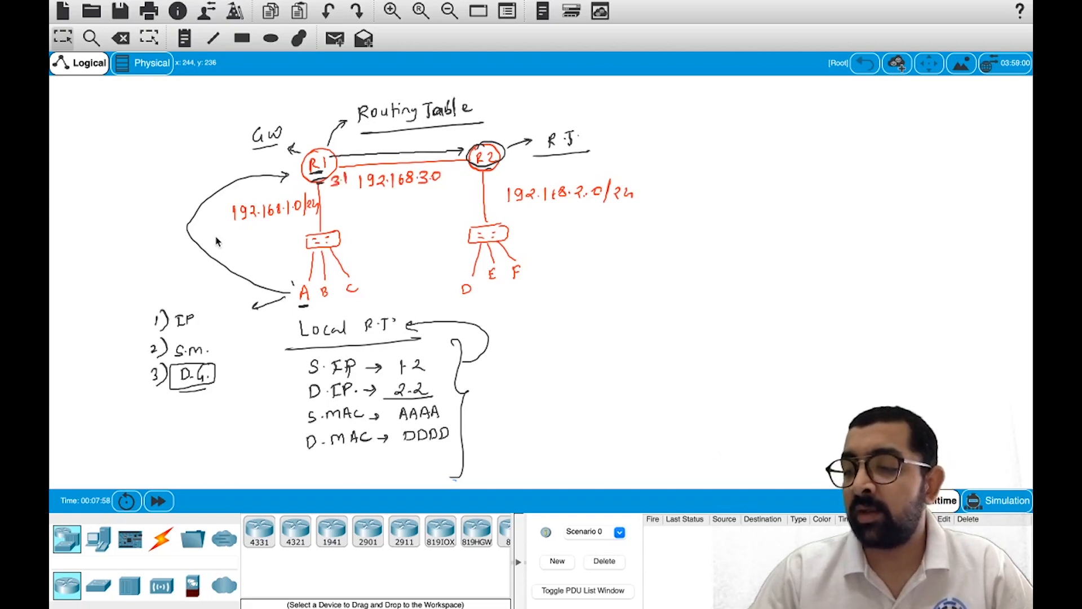
left_click_drag(460, 174, 461, 187)
left_click(469, 184)
left_click_drag(475, 176, 482, 186)
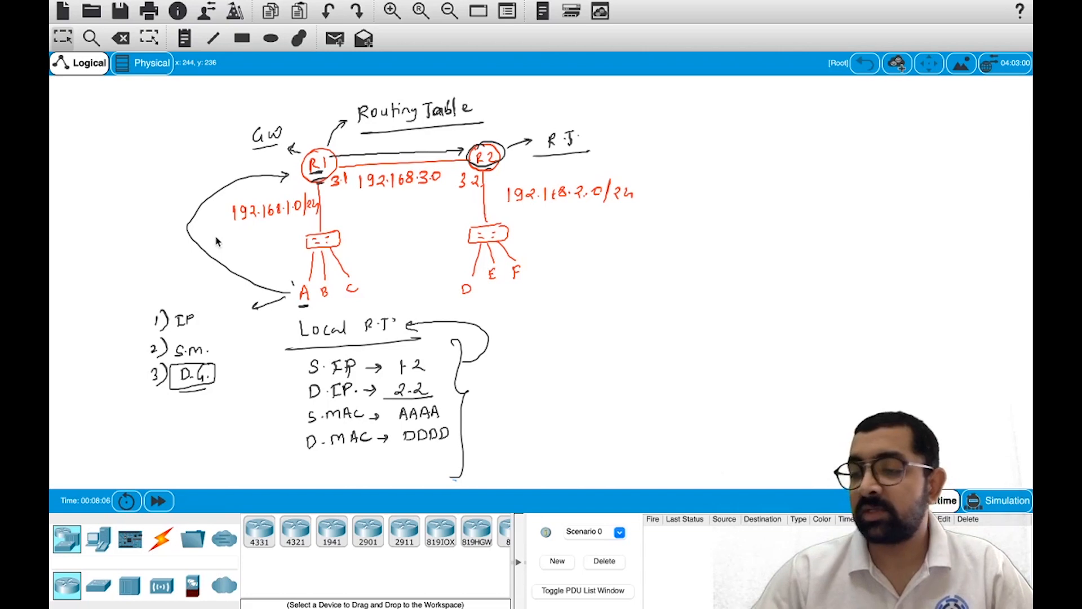
- Draw a return arrow towards R1, circle R2 again, and draw an arrow from R2 down through its switch to the hosts
left_click_drag(438, 155, 349, 166)
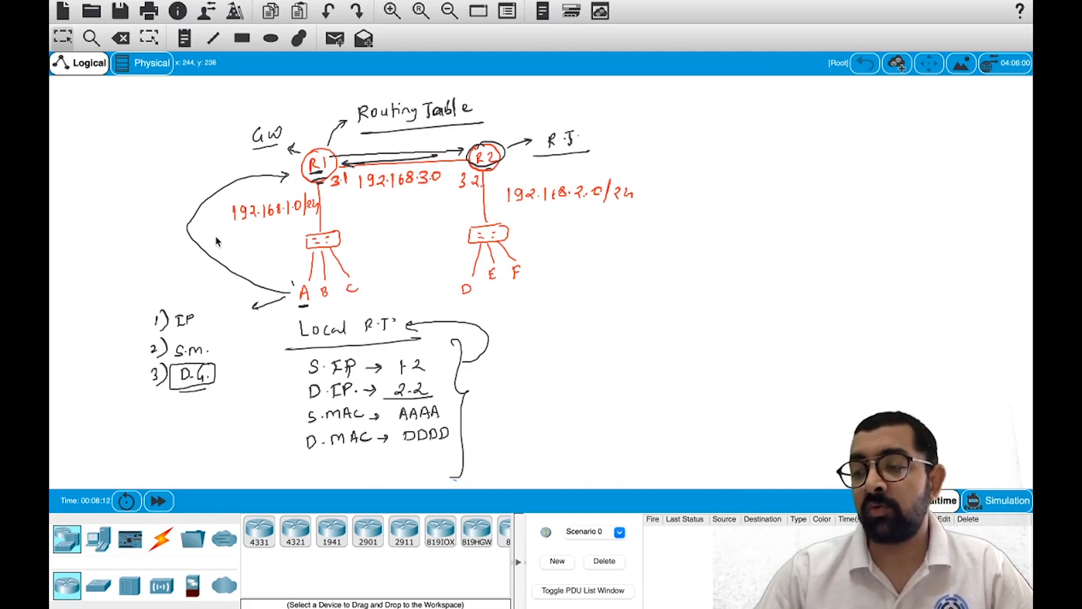
left_click_drag(503, 149, 480, 144)
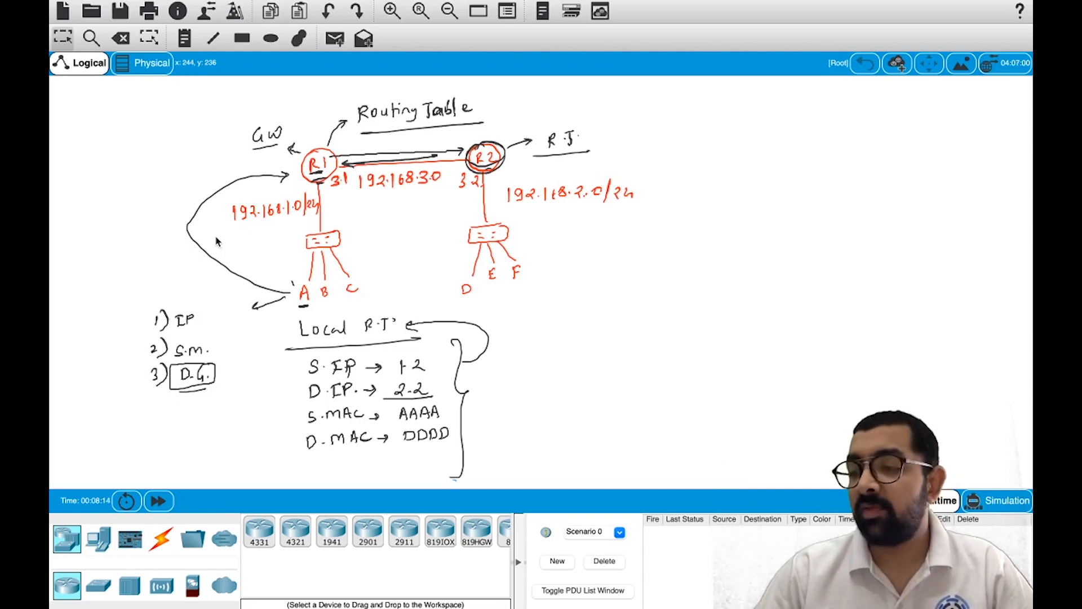
left_click_drag(482, 168, 482, 275)
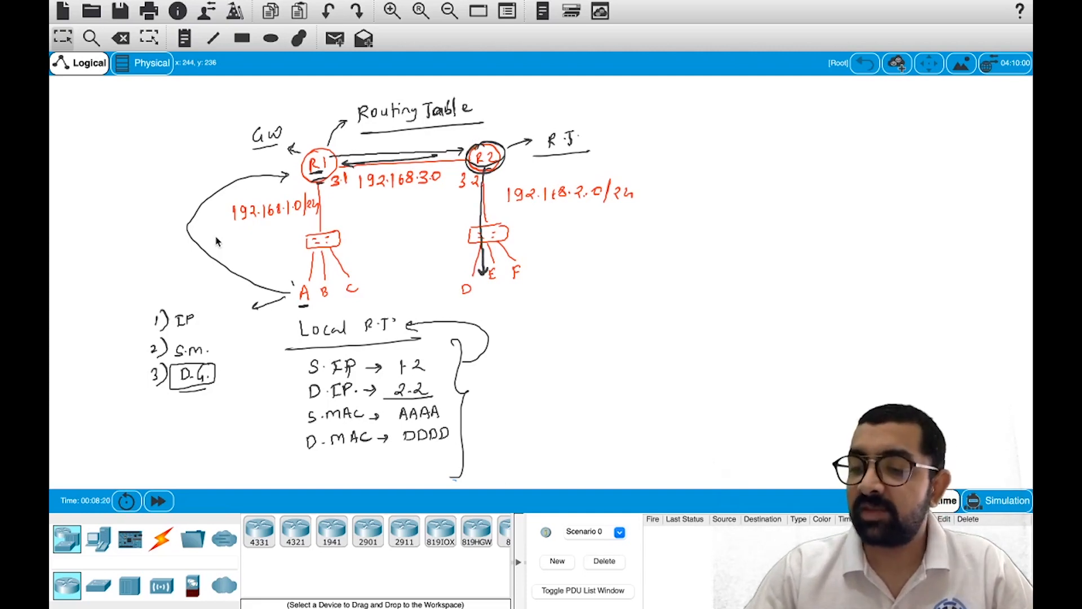
- Write the note "STATIC M." above the topology, to the left of the GW label
mouse_move(123, 101)
left_mouse_down()
mouse_move(114, 114)
mouse_move(127, 112)
left_mouse_up()
left_click_drag(125, 101, 147, 109)
mouse_move(140, 105)
left_mouse_down()
mouse_move(153, 108)
mouse_move(158, 95)
left_mouse_up()
mouse_move(160, 94)
left_mouse_down()
mouse_move(161, 106)
mouse_move(200, 98)
left_mouse_up()
left_click(203, 90)
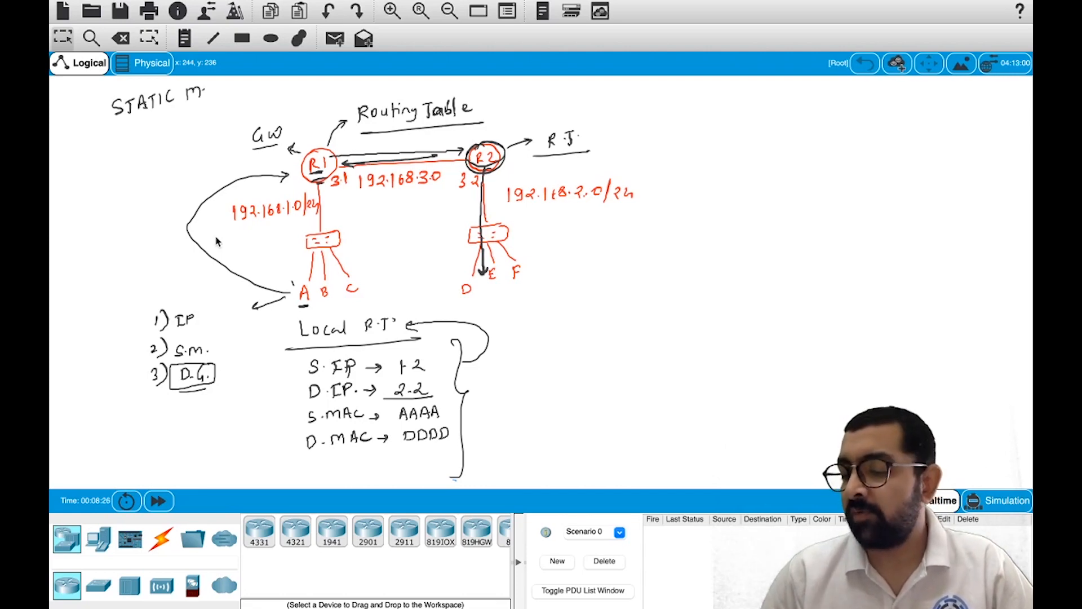
- Undo the last strokes of the note above the topology and rewrite it as an underlined "STATIC ROUTING"
key("super+z")
key("super+z")
key("super+z")
key("super+z")
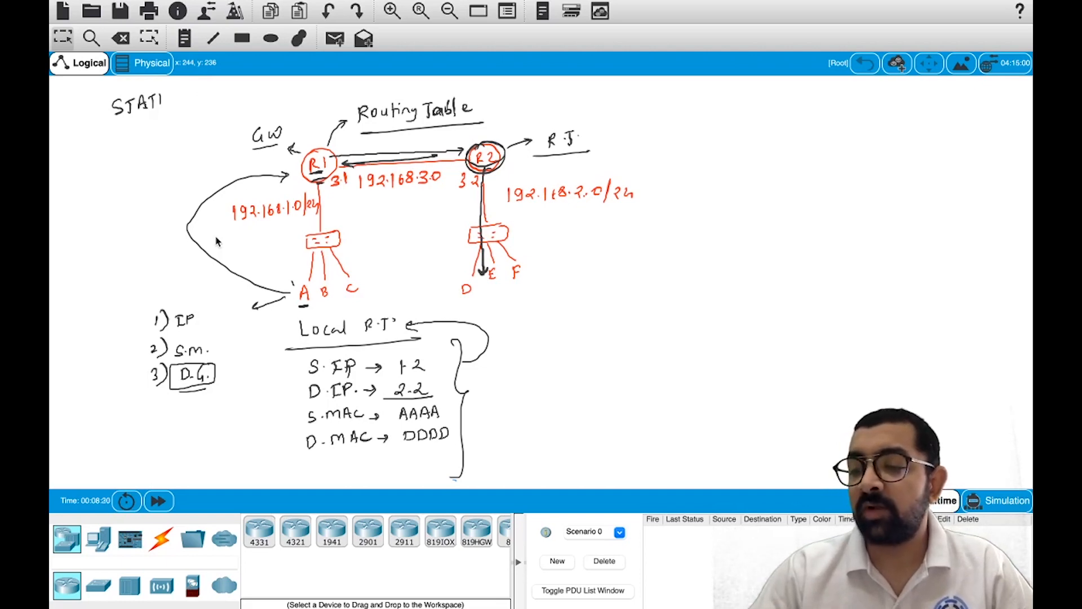
mouse_move(174, 93)
left_mouse_down()
mouse_move(191, 103)
mouse_move(238, 82)
left_mouse_up()
left_click_drag(231, 83, 242, 92)
mouse_move(245, 93)
left_mouse_down()
mouse_move(253, 78)
mouse_move(264, 87)
left_mouse_up()
left_click_drag(124, 129, 287, 95)
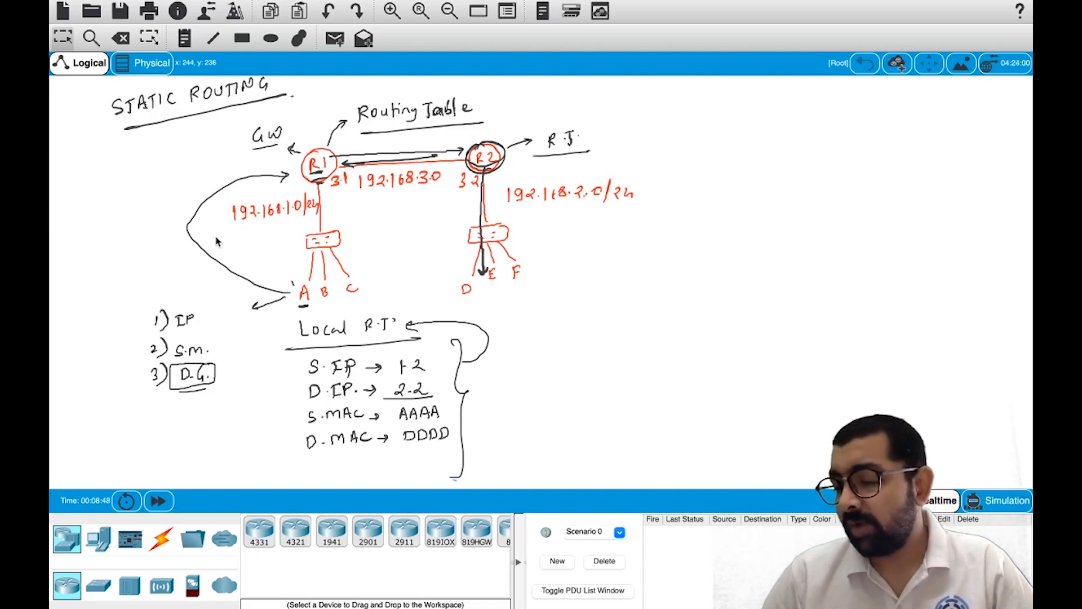
- Clear all annotations and write the underlined heading "ROUTING PROTOCOLS" near the top of the blank workspace
key("Escape")
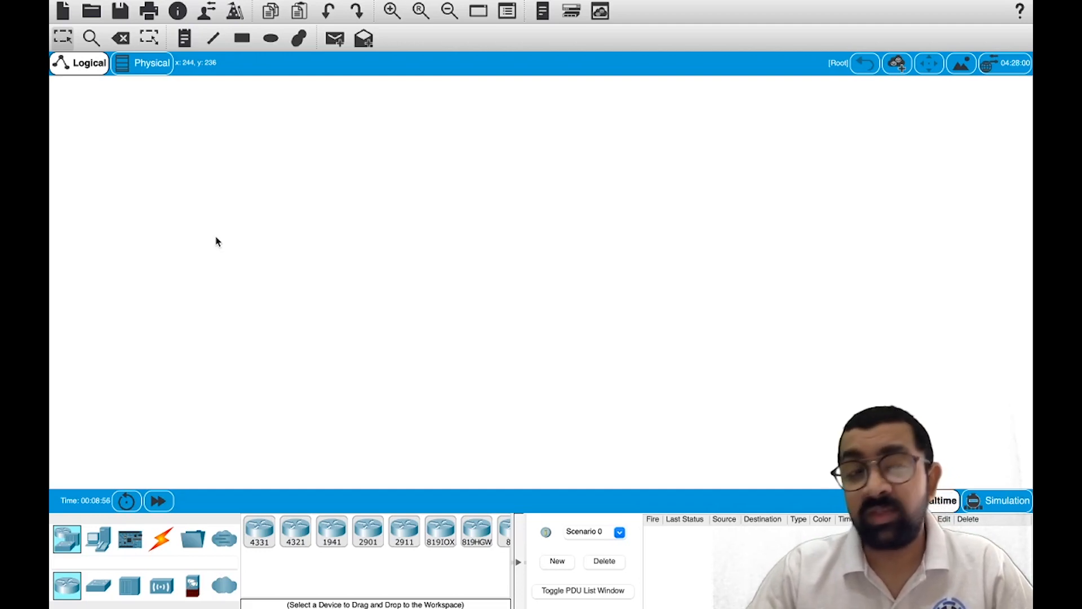
mouse_move(157, 119)
left_mouse_down()
mouse_move(156, 136)
mouse_move(189, 117)
left_mouse_up()
left_click_drag(191, 117, 199, 116)
left_click_drag(195, 117, 203, 129)
mouse_move(208, 128)
left_mouse_down()
mouse_move(220, 113)
mouse_move(266, 129)
left_mouse_up()
left_click_drag(266, 116, 296, 128)
left_click_drag(289, 113, 324, 121)
left_click_drag(332, 110, 331, 112)
left_click_drag(339, 108, 351, 120)
left_click_drag(160, 145, 384, 131)
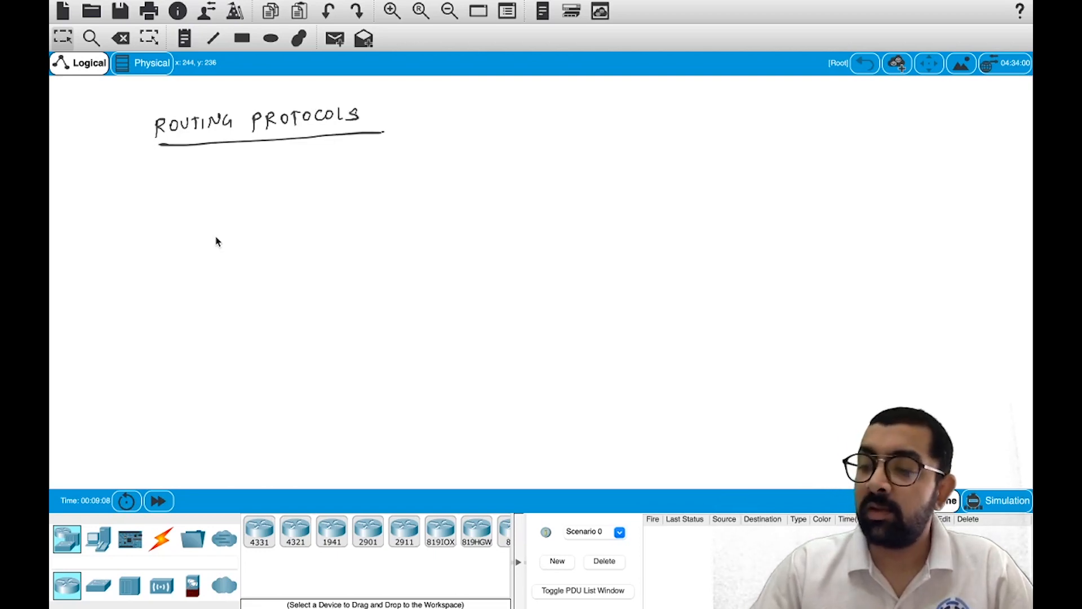
- Write the entries "1) STATIC" and "2) Dynamic" beneath the heading, leaving a gap between them
left_click_drag(175, 165, 174, 177)
mouse_move(181, 157)
left_mouse_down()
mouse_move(183, 181)
mouse_move(237, 163)
left_mouse_up()
mouse_move(232, 163)
left_mouse_down()
mouse_move(232, 175)
mouse_move(253, 168)
left_mouse_up()
mouse_move(258, 160)
left_mouse_down()
mouse_move(258, 172)
mouse_move(275, 158)
left_mouse_up()
left_click_drag(269, 159, 278, 169)
left_click_drag(292, 159, 291, 169)
mouse_move(167, 244)
left_mouse_down()
mouse_move(176, 258)
mouse_move(204, 260)
left_mouse_up()
mouse_move(203, 241)
left_mouse_down()
mouse_move(204, 258)
mouse_move(224, 255)
left_mouse_up()
mouse_move(229, 247)
left_mouse_down()
mouse_move(226, 263)
mouse_move(303, 251)
left_mouse_up()
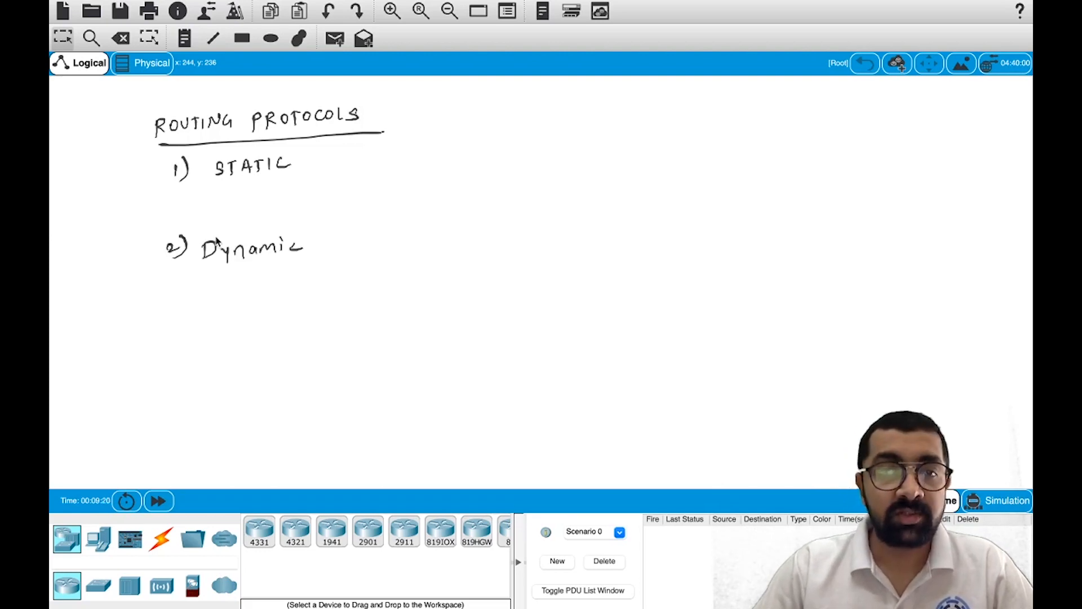
- Draw an arrow from STATIC to the sub-items "a) Static" and "b) Default"
mouse_move(307, 164)
left_mouse_down()
mouse_move(350, 158)
mouse_move(358, 174)
mouse_move(376, 170)
left_mouse_up()
mouse_move(393, 155)
left_mouse_down()
mouse_move(393, 172)
mouse_move(408, 164)
left_mouse_up()
mouse_move(412, 152)
left_mouse_down()
mouse_move(412, 169)
mouse_move(419, 159)
left_mouse_up()
left_click_drag(434, 159, 424, 167)
left_click_drag(346, 187, 349, 199)
mouse_move(351, 185)
left_mouse_down()
mouse_move(352, 205)
mouse_move(403, 198)
left_mouse_up()
mouse_move(413, 182)
left_mouse_down()
mouse_move(407, 199)
mouse_move(420, 199)
left_mouse_up()
left_click_drag(423, 188, 441, 197)
left_click_drag(446, 179, 448, 197)
left_click_drag(443, 187, 450, 186)
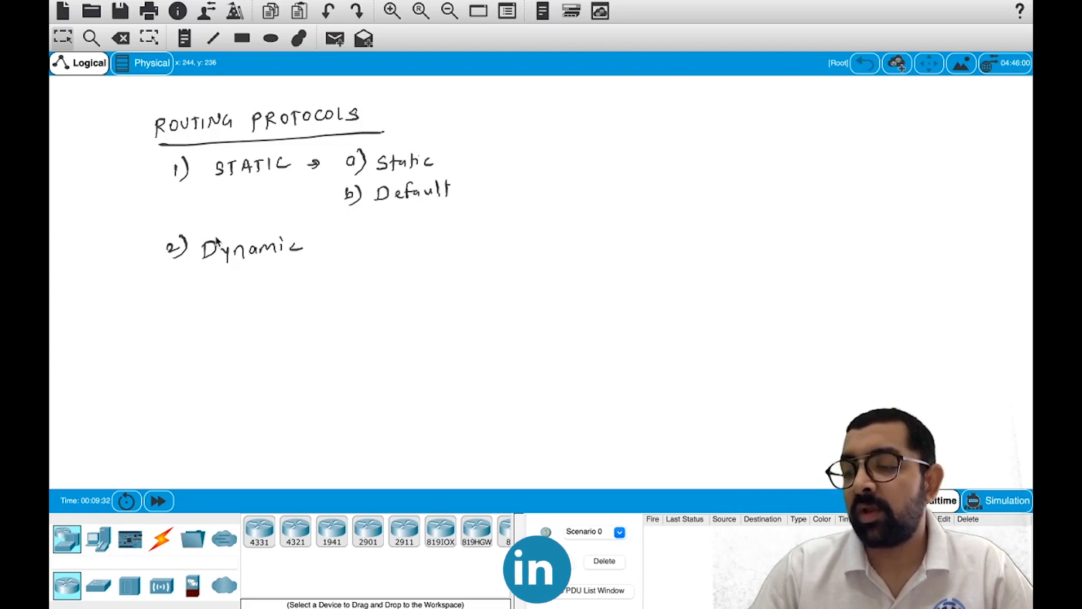
- Add the sub-item "c) Floating Static" below Default in the STATIC list
left_click_drag(350, 222, 352, 228)
mouse_move(355, 214)
left_mouse_down()
mouse_move(355, 233)
mouse_move(386, 232)
left_mouse_up()
left_click_drag(385, 218, 393, 216)
left_click_drag(386, 225, 410, 222)
left_click_drag(421, 222, 431, 231)
left_click_drag(425, 222, 437, 230)
left_click_drag(442, 231, 479, 229)
mouse_move(492, 212)
left_mouse_down()
mouse_move(493, 230)
mouse_move(498, 219)
left_mouse_up()
left_click_drag(505, 219, 513, 228)
left_click_drag(508, 221, 516, 219)
left_click_drag(520, 219, 536, 226)
left_click(519, 214)
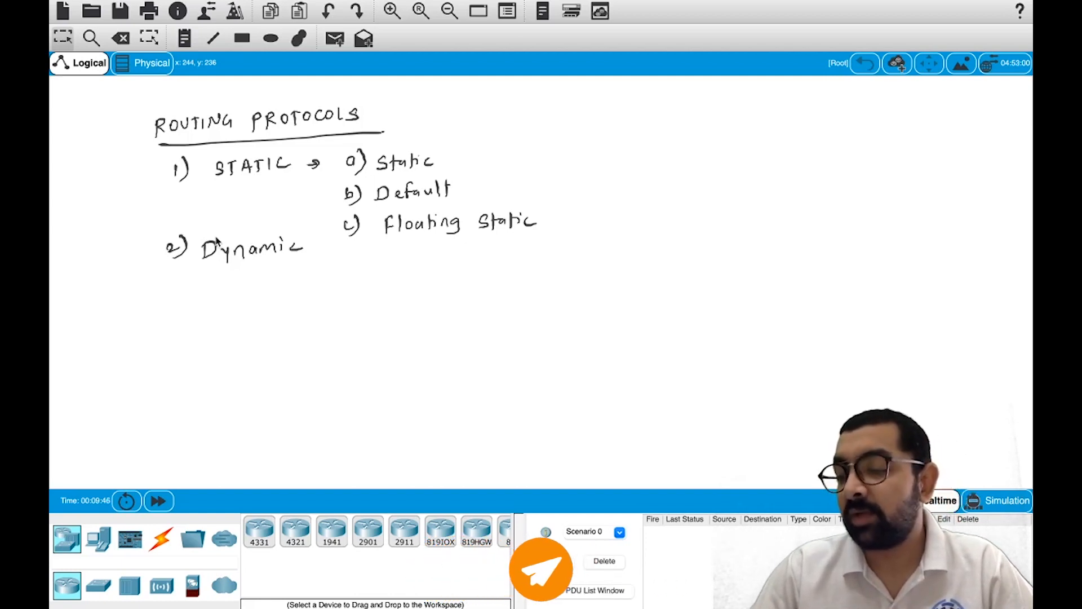
- Draw an arrow from Dynamic to the sub-item "a) Distance Vector (R.I.P.)"
left_click_drag(266, 271, 285, 276)
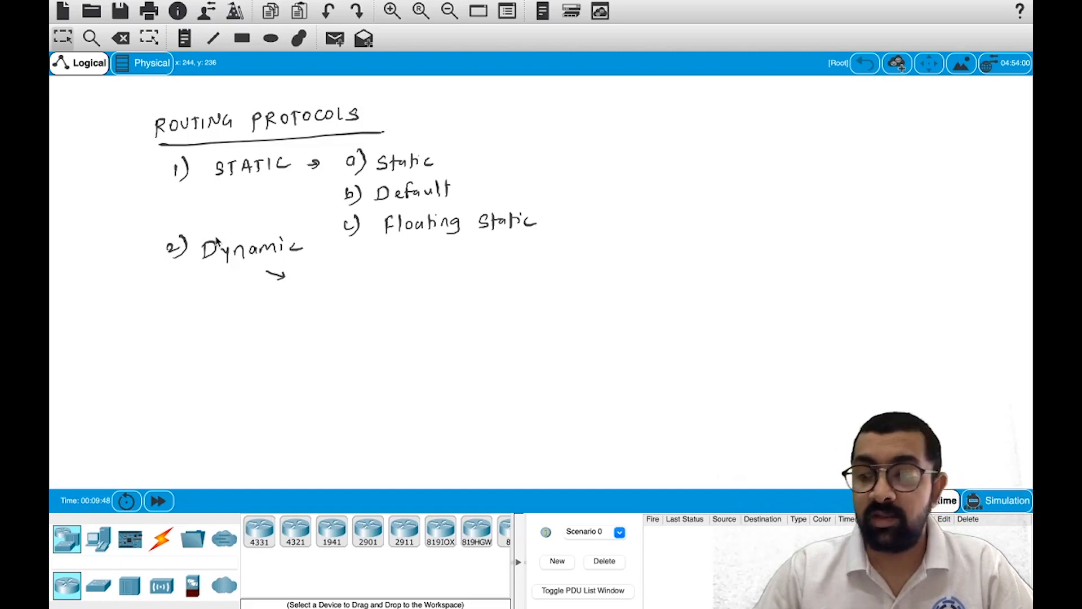
left_click_drag(320, 273, 325, 289)
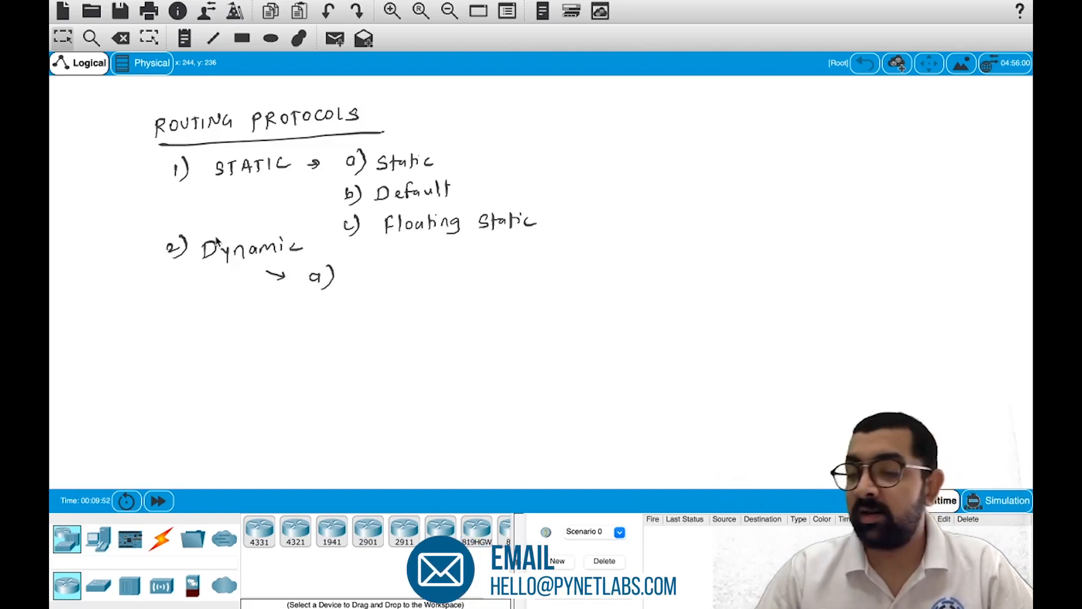
mouse_move(359, 274)
left_mouse_down()
mouse_move(359, 289)
mouse_move(381, 287)
left_mouse_up()
mouse_move(392, 271)
left_mouse_down()
mouse_move(392, 287)
mouse_move(402, 276)
left_mouse_up()
left_click_drag(410, 277, 409, 286)
left_click_drag(413, 286, 460, 271)
left_click_drag(463, 279, 501, 276)
mouse_move(504, 278)
left_mouse_down()
mouse_move(527, 287)
mouse_move(564, 281)
left_mouse_up()
left_click(556, 279)
left_click_drag(561, 271, 601, 283)
left_click(574, 277)
left_click(591, 274)
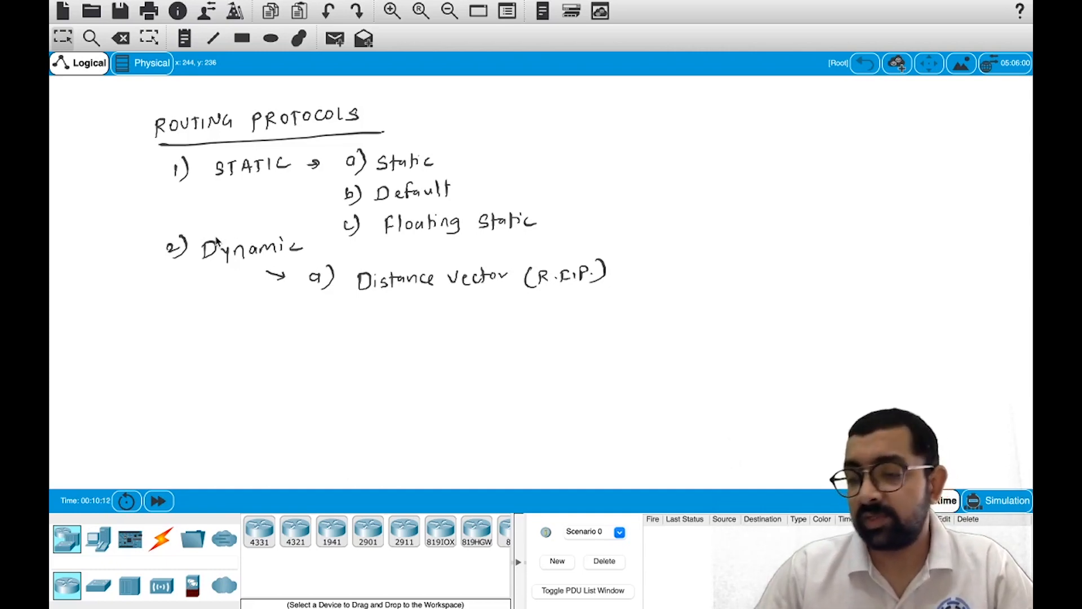
- Add the sub-item "b) Advanced Distance Vector (EIGRP)" to the Dynamic list
left_click_drag(311, 306, 314, 332)
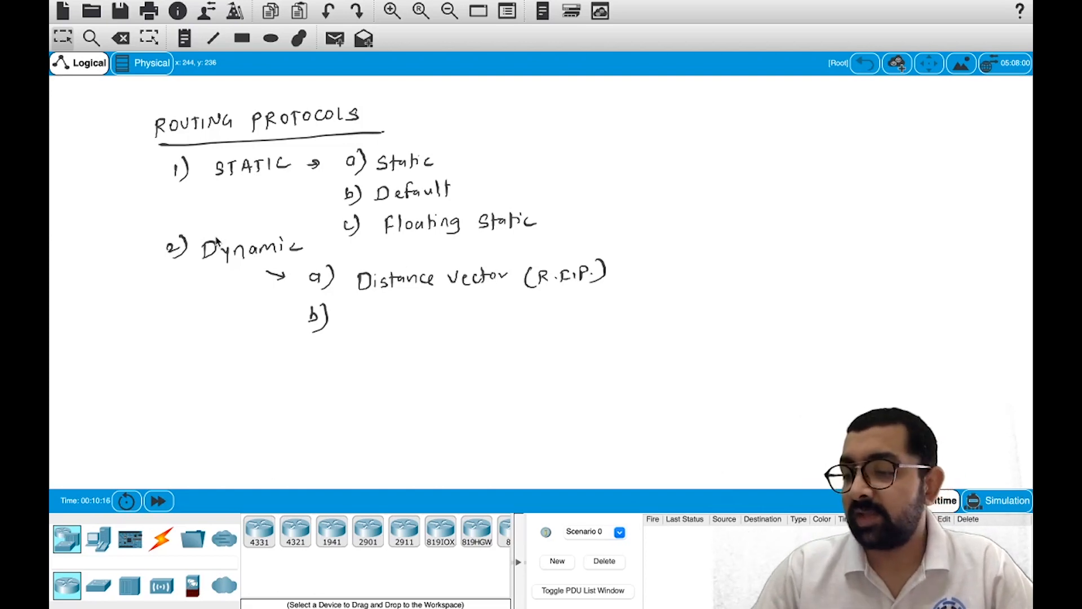
mouse_move(356, 323)
left_mouse_down()
mouse_move(383, 305)
mouse_move(415, 318)
left_mouse_up()
left_click_drag(424, 316, 463, 316)
mouse_move(464, 304)
left_mouse_down()
mouse_move(465, 318)
mouse_move(488, 318)
left_mouse_up()
mouse_move(501, 302)
left_mouse_down()
mouse_move(502, 319)
mouse_move(511, 308)
mouse_move(532, 316)
left_mouse_up()
mouse_move(535, 313)
left_mouse_down()
mouse_move(566, 298)
mouse_move(578, 316)
left_mouse_up()
left_click_drag(586, 306, 594, 315)
left_click_drag(590, 305, 619, 301)
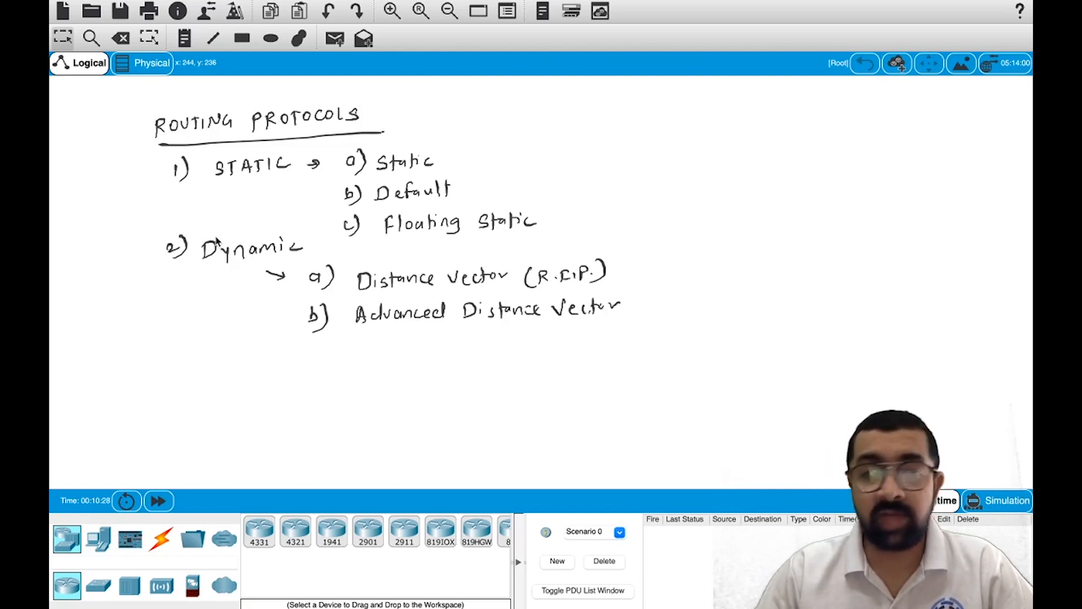
mouse_move(647, 295)
left_mouse_down()
mouse_move(646, 316)
mouse_move(664, 311)
left_mouse_up()
mouse_move(670, 294)
left_mouse_down()
mouse_move(670, 309)
mouse_move(685, 307)
left_mouse_up()
mouse_move(693, 299)
left_mouse_down()
mouse_move(693, 311)
mouse_move(708, 300)
mouse_move(721, 310)
left_mouse_up()
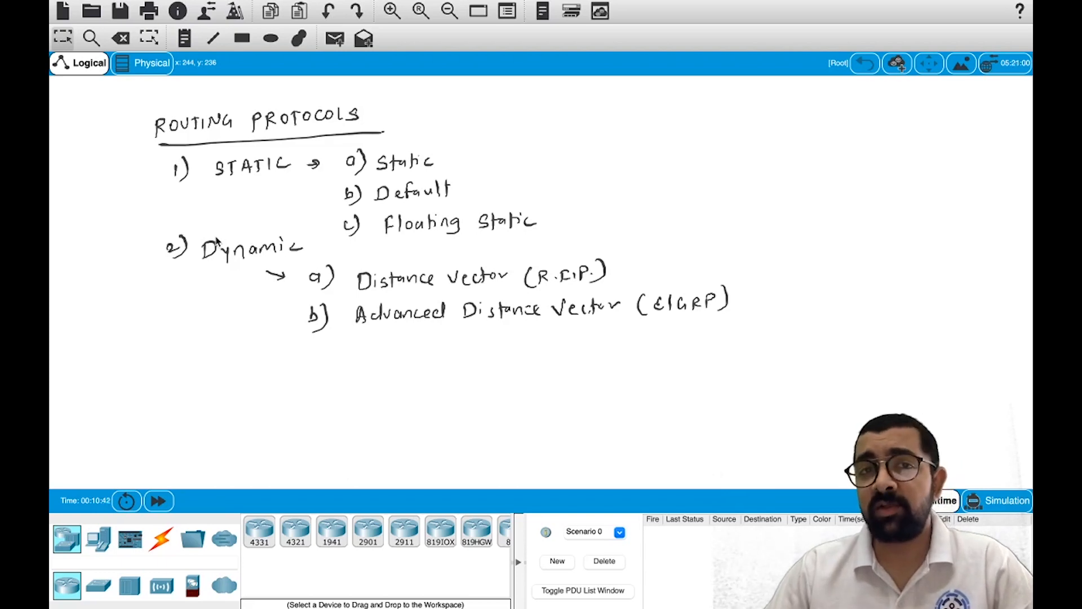
- Add the sub-item "c) Link State (OSPF)" to the Dynamic list
left_click_drag(312, 350, 315, 359)
left_click_drag(318, 345, 315, 364)
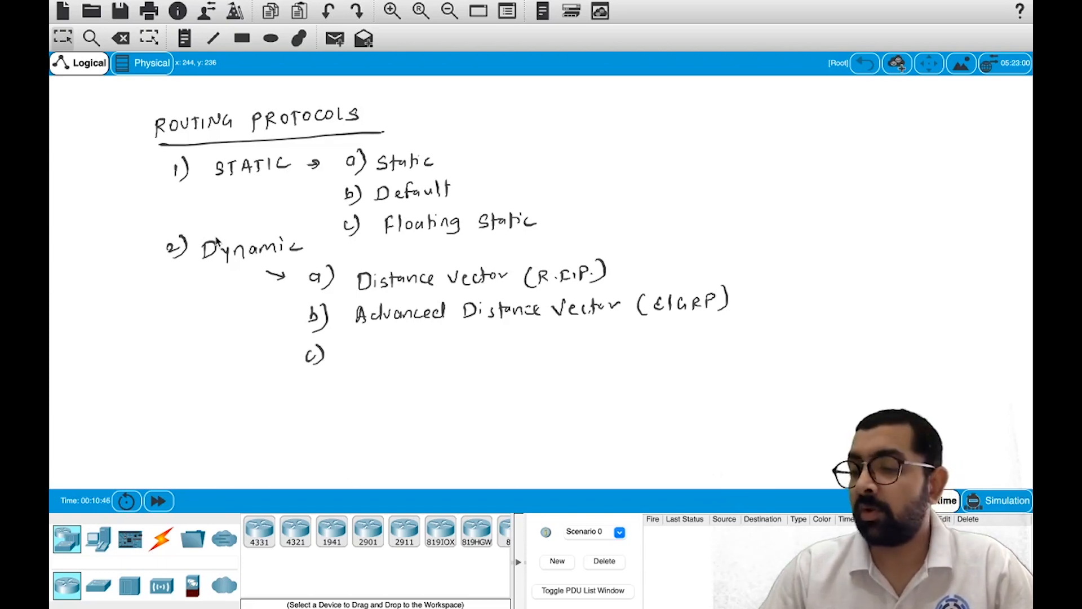
left_click_drag(365, 343, 373, 357)
left_click_drag(377, 348, 390, 356)
mouse_move(395, 340)
left_mouse_down()
mouse_move(394, 358)
mouse_move(454, 353)
left_mouse_up()
mouse_move(458, 334)
left_mouse_down()
mouse_move(459, 355)
mouse_move(510, 354)
mouse_move(527, 338)
mouse_move(537, 348)
left_mouse_up()
mouse_move(550, 336)
left_mouse_down()
mouse_move(549, 350)
mouse_move(567, 333)
mouse_move(569, 348)
left_mouse_up()
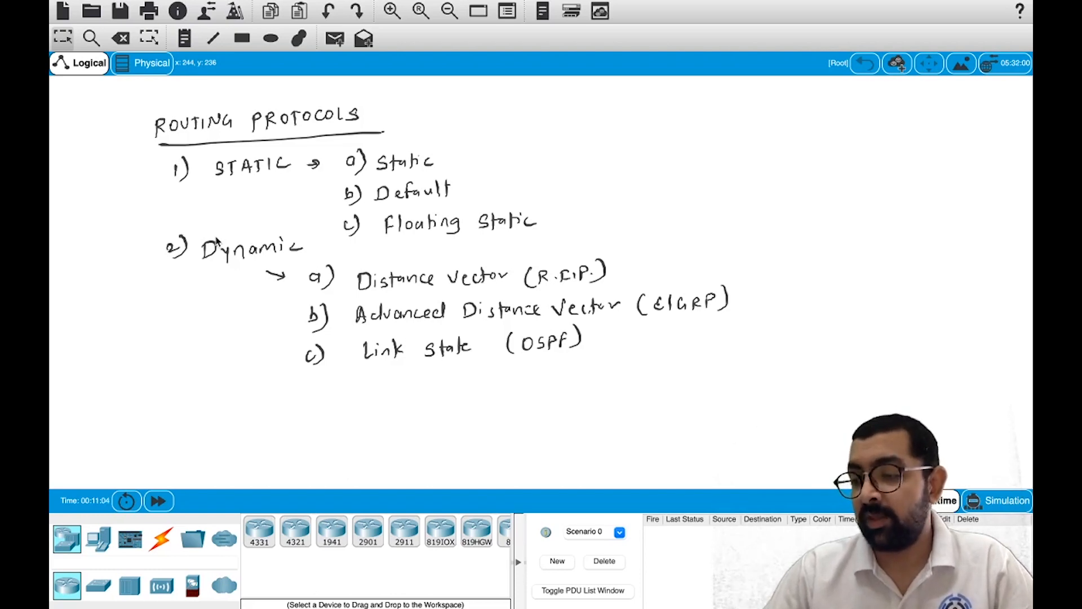
- Add the sub-item "d) Path Vector (BGP)" at the end of the Dynamic list
left_click_drag(312, 385, 315, 398)
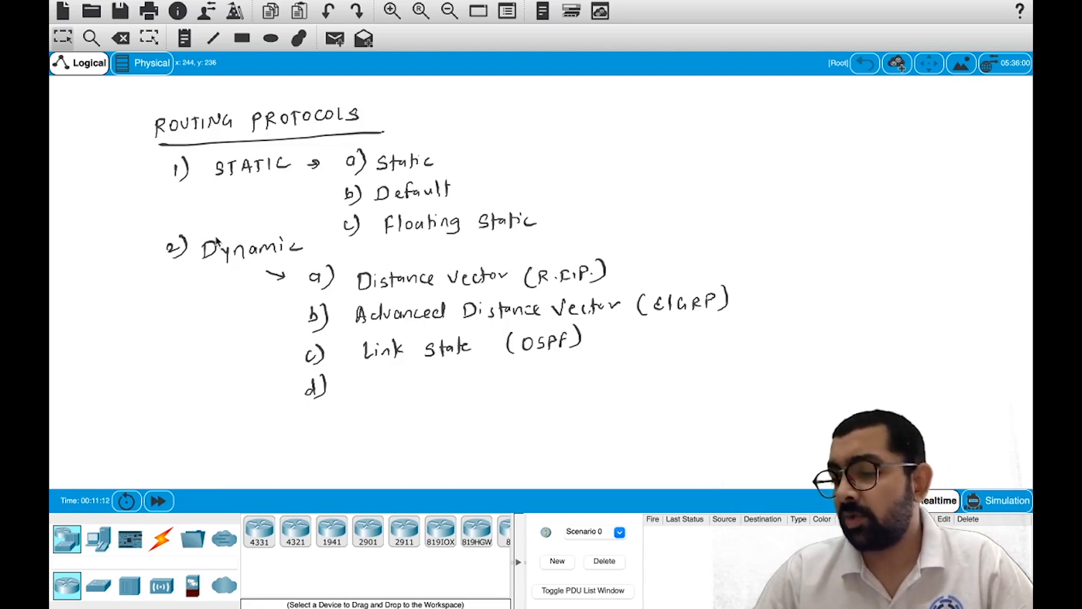
mouse_move(369, 376)
left_mouse_down()
mouse_move(369, 393)
mouse_move(390, 391)
left_mouse_up()
mouse_move(395, 374)
left_mouse_down()
mouse_move(395, 391)
mouse_move(438, 388)
left_mouse_up()
left_click_drag(440, 383, 452, 387)
mouse_move(459, 369)
left_mouse_down()
mouse_move(462, 387)
mouse_move(471, 376)
mouse_move(556, 382)
left_mouse_up()
mouse_move(567, 370)
left_mouse_down()
mouse_move(567, 382)
mouse_move(580, 383)
left_mouse_up()
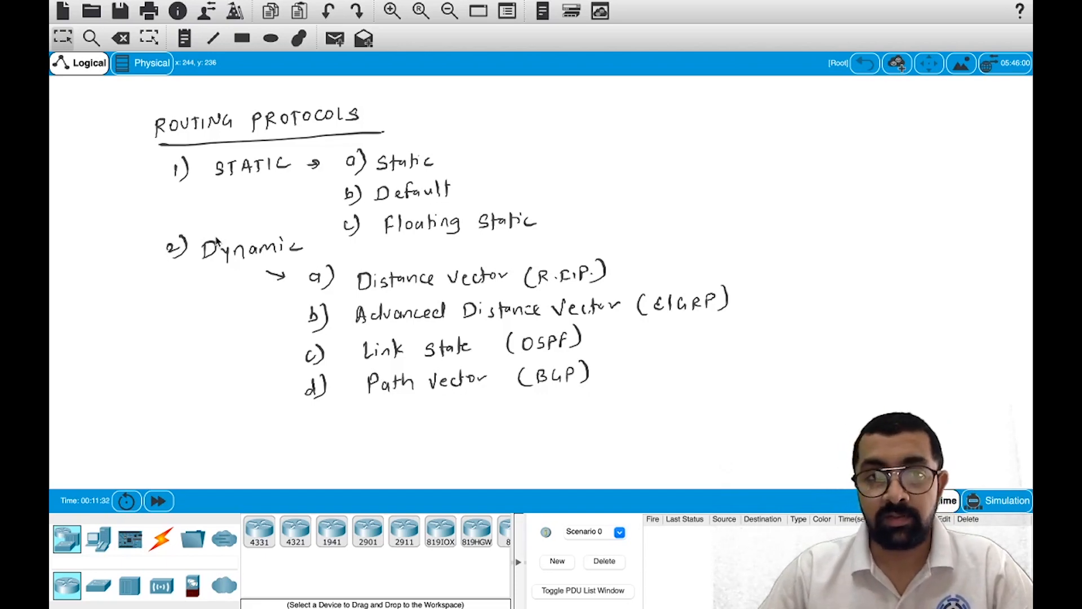
- Draw a curly brace beside the Dynamic sub-items and write IGP and EGP next to it
left_click_drag(741, 249, 698, 420)
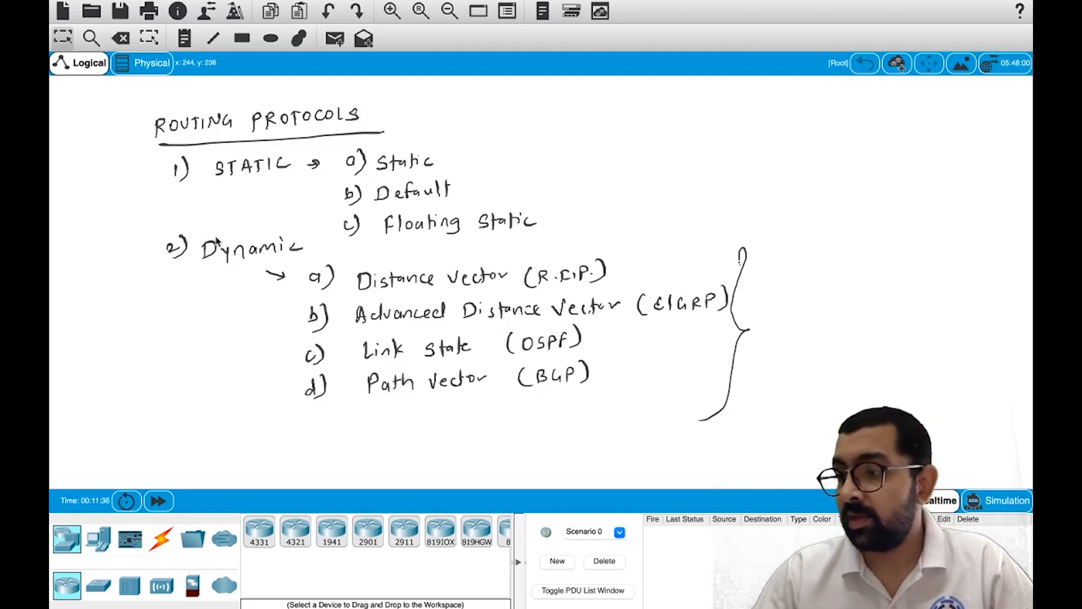
mouse_move(796, 266)
left_mouse_down()
mouse_move(797, 284)
mouse_move(804, 264)
left_mouse_up()
left_click_drag(793, 281, 829, 281)
left_click_drag(828, 263, 831, 271)
mouse_move(804, 328)
left_mouse_down()
mouse_move(803, 345)
mouse_move(827, 329)
left_mouse_up()
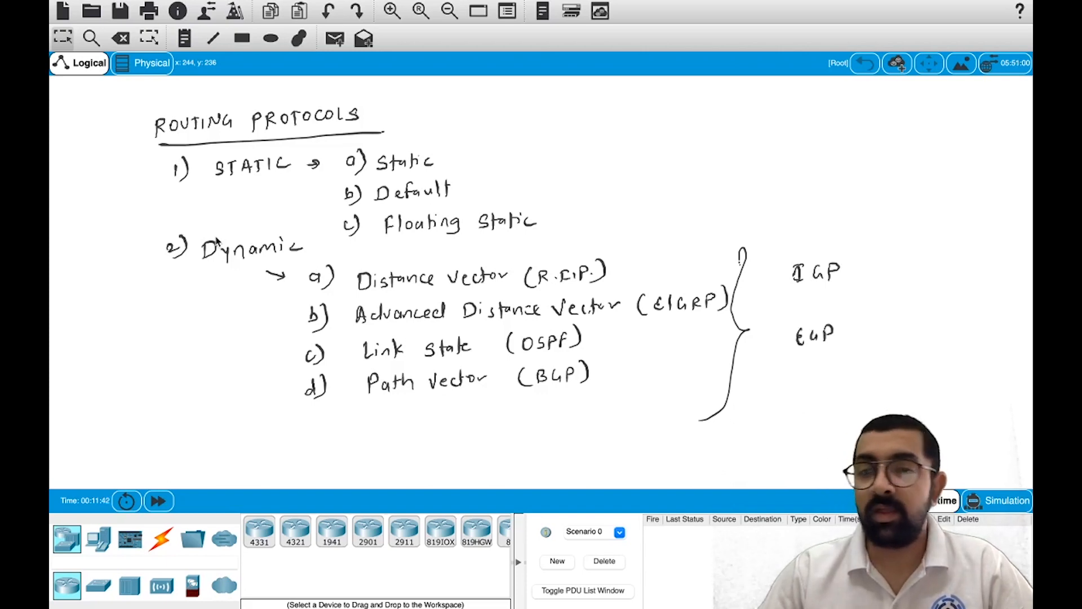
- Underline IGP and draw an arrow from it to the list "RIP, EIGRP, OSPF, Static"
left_click_drag(785, 291, 849, 286)
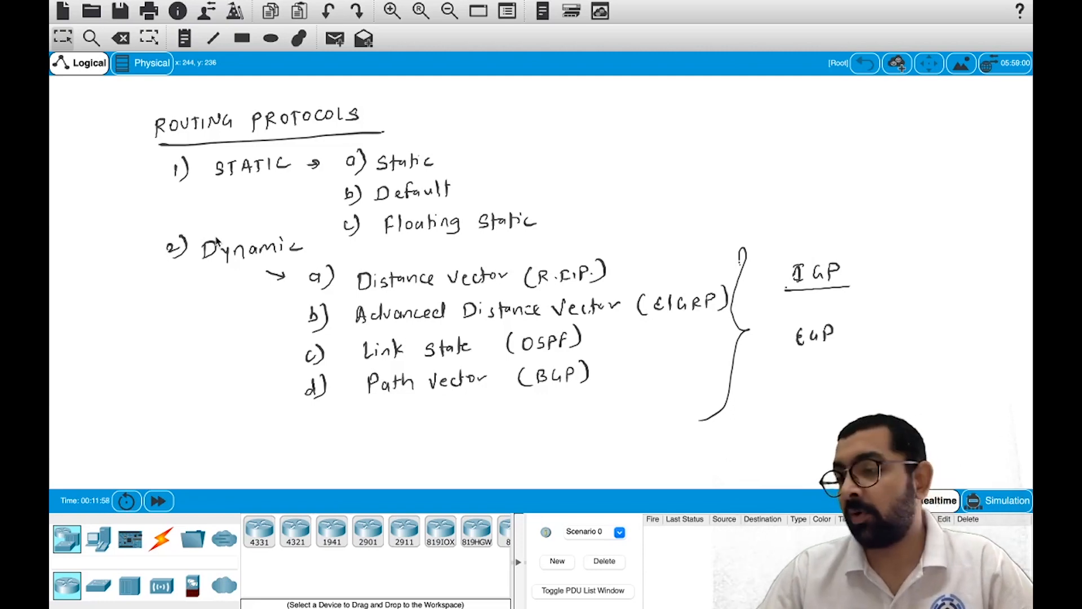
left_click_drag(855, 272, 870, 269)
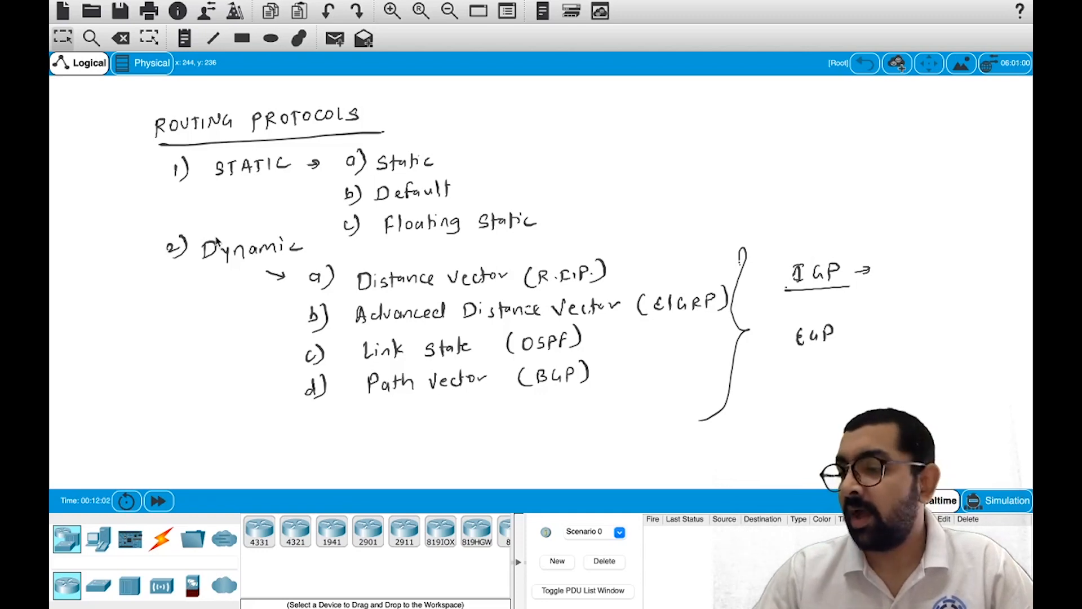
mouse_move(890, 259)
left_mouse_down()
mouse_move(889, 275)
mouse_move(905, 272)
left_mouse_up()
left_click_drag(901, 259, 910, 257)
left_click_drag(901, 273, 916, 274)
left_click_drag(916, 258, 916, 266)
left_click_drag(927, 269, 884, 298)
mouse_move(898, 284)
left_mouse_down()
mouse_move(898, 297)
mouse_move(935, 281)
mouse_move(935, 300)
mouse_move(883, 306)
mouse_move(911, 318)
left_mouse_up()
left_click_drag(912, 304, 940, 316)
mouse_move(953, 302)
left_mouse_down()
mouse_move(952, 316)
mouse_move(980, 316)
left_mouse_up()
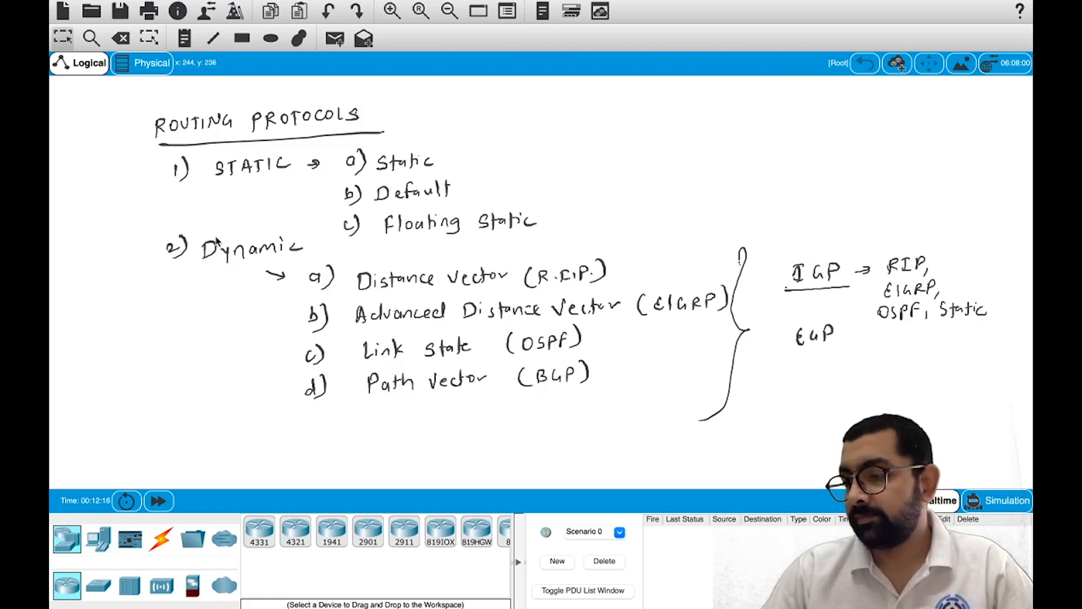
- Underline EGP with an arrow to an underlined "BGP.", and underline the STATIC entry in the list
left_click_drag(782, 355, 846, 351)
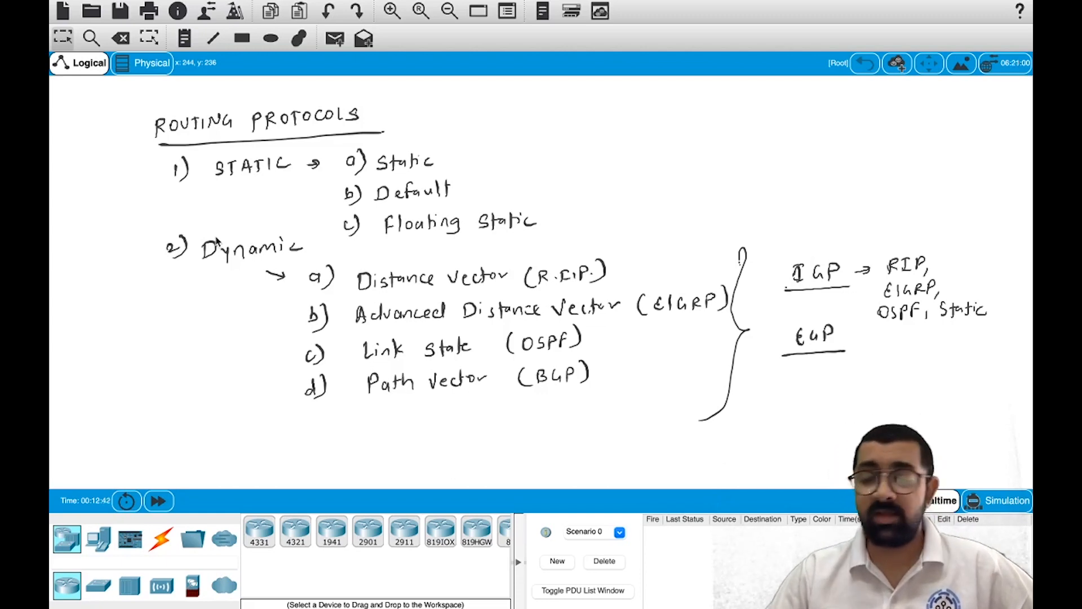
mouse_move(815, 365)
left_mouse_down()
mouse_move(840, 378)
mouse_move(871, 372)
left_mouse_up()
left_click(882, 376)
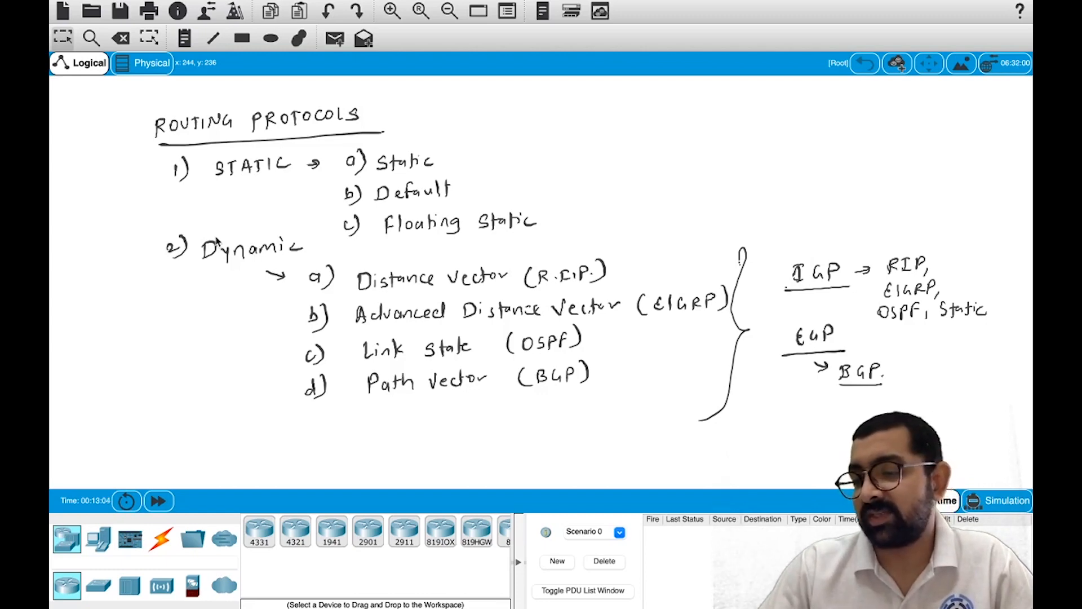
left_click_drag(204, 184, 308, 178)
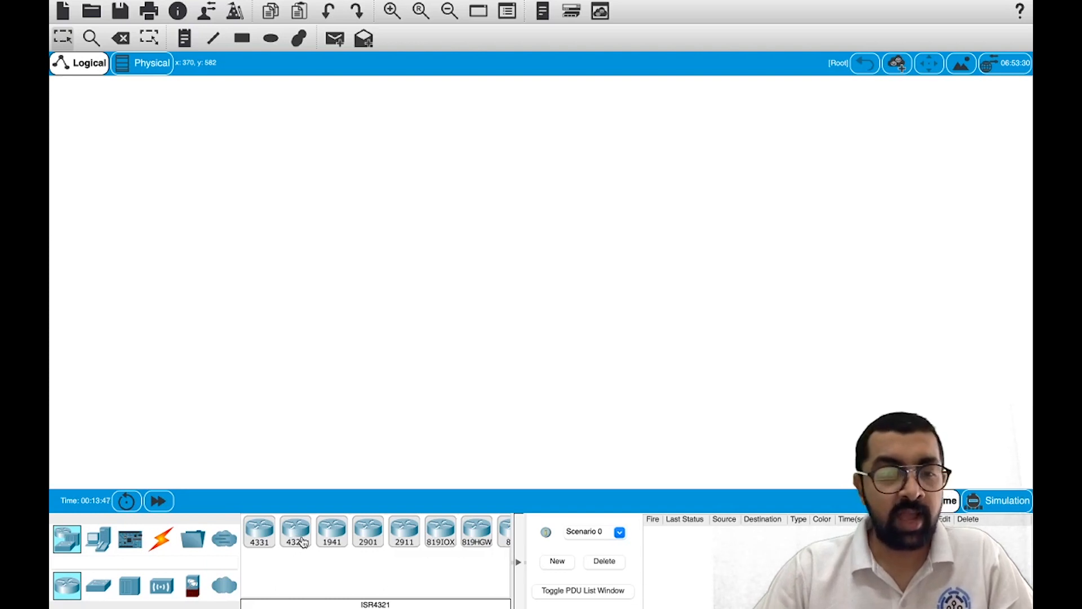
- Place two 4321 routers side by side in the workspace, with a 2960 switch below each
left_click_drag(292, 541, 357, 152)
left_click_drag(293, 536, 598, 162)
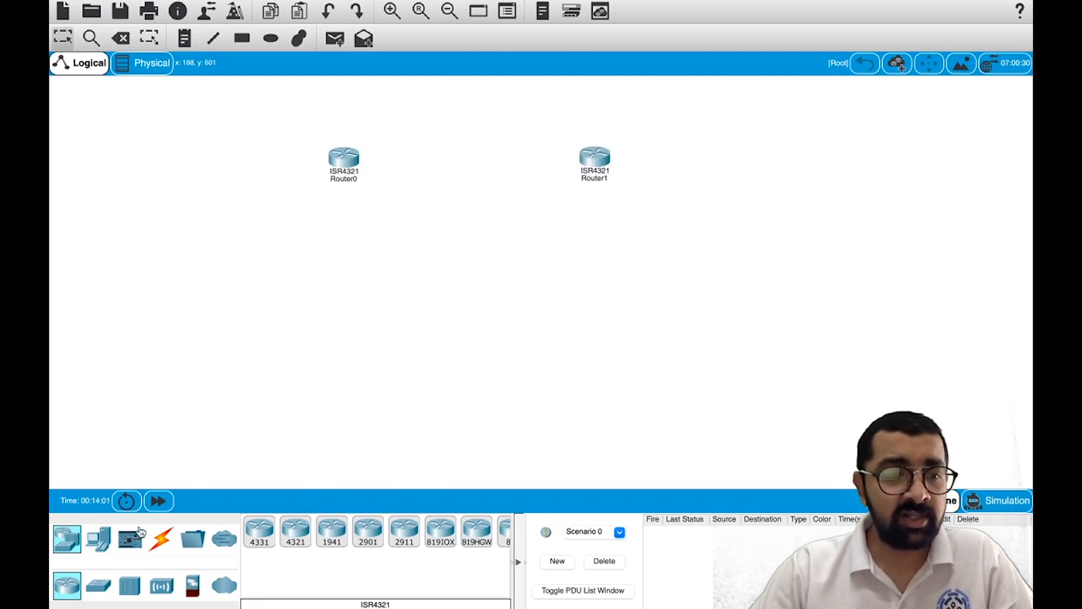
left_click(97, 589)
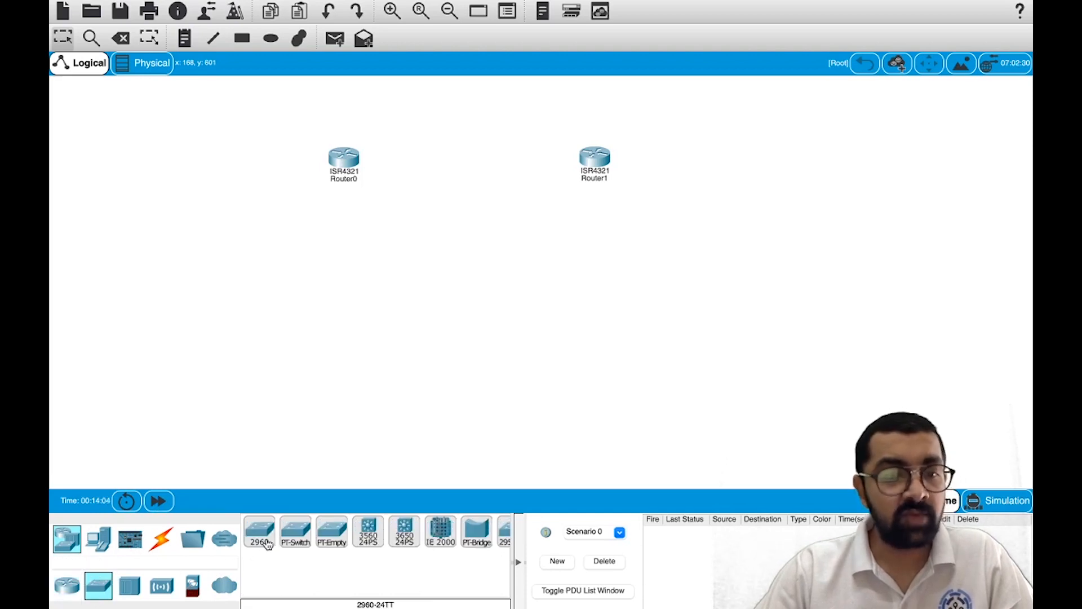
left_click_drag(260, 542, 336, 286)
left_click_drag(260, 535, 586, 298)
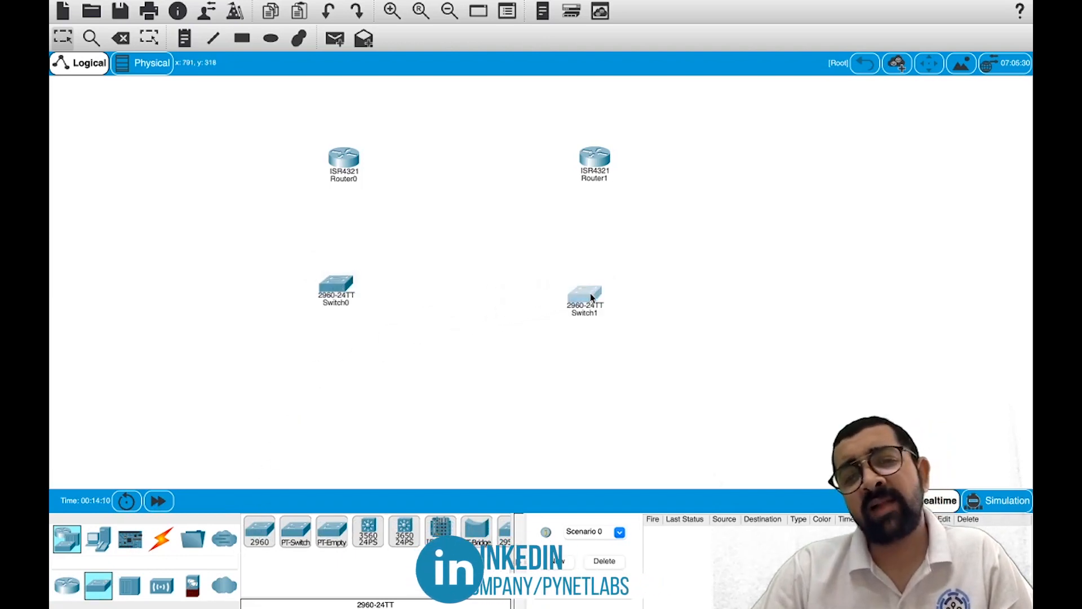
- Place a PC and a laptop below each of the two switches, and move the second PC slightly towards its laptop
scroll(480, 305, "down", 3)
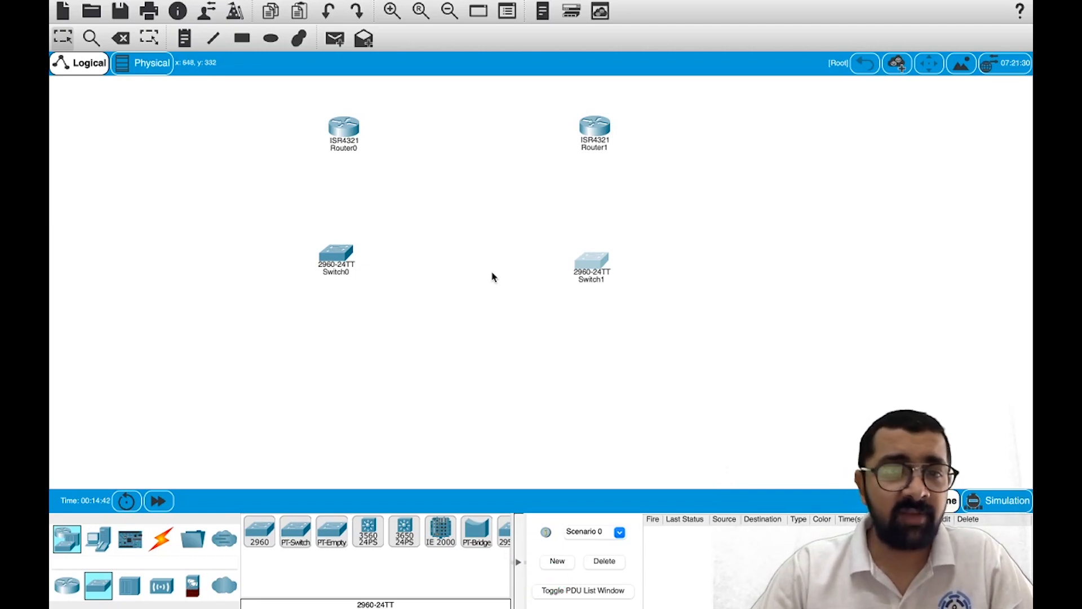
left_click(97, 539)
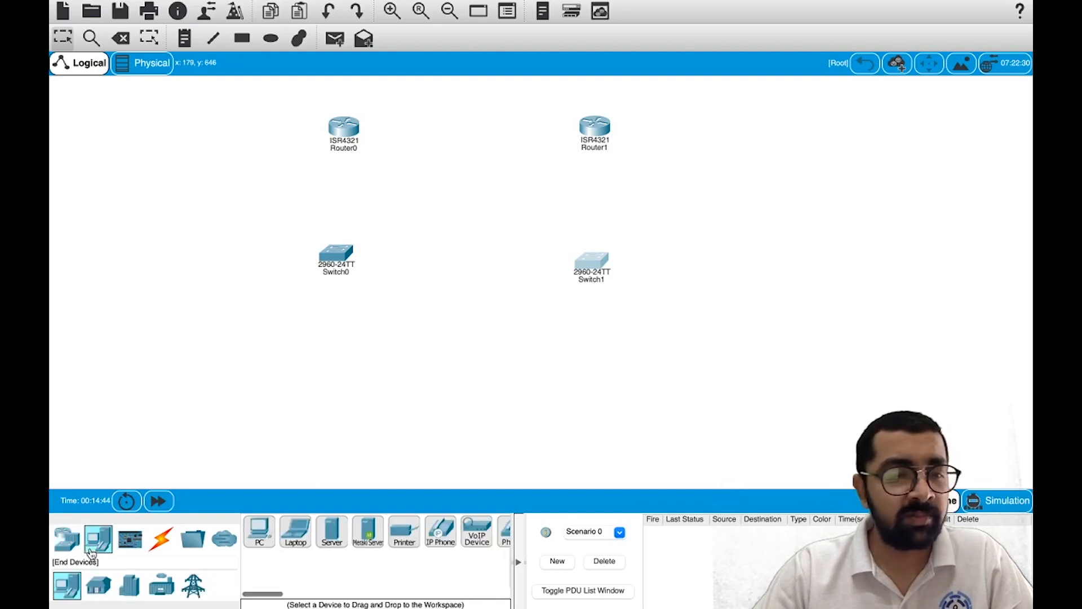
left_click_drag(260, 535, 257, 396)
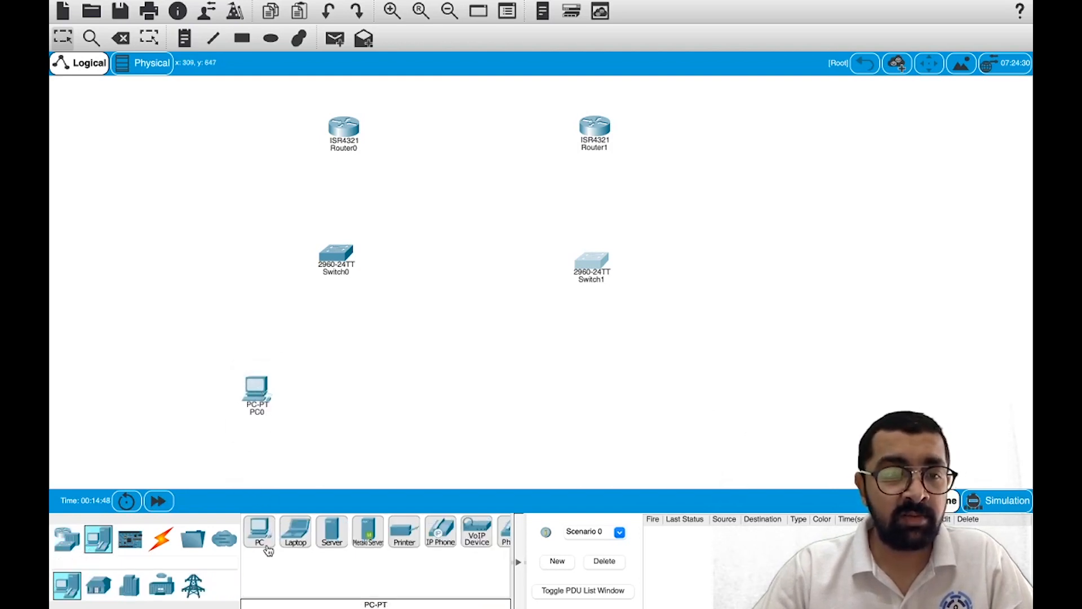
left_click_drag(295, 538, 352, 401)
left_click_drag(260, 538, 547, 389)
left_click(291, 535)
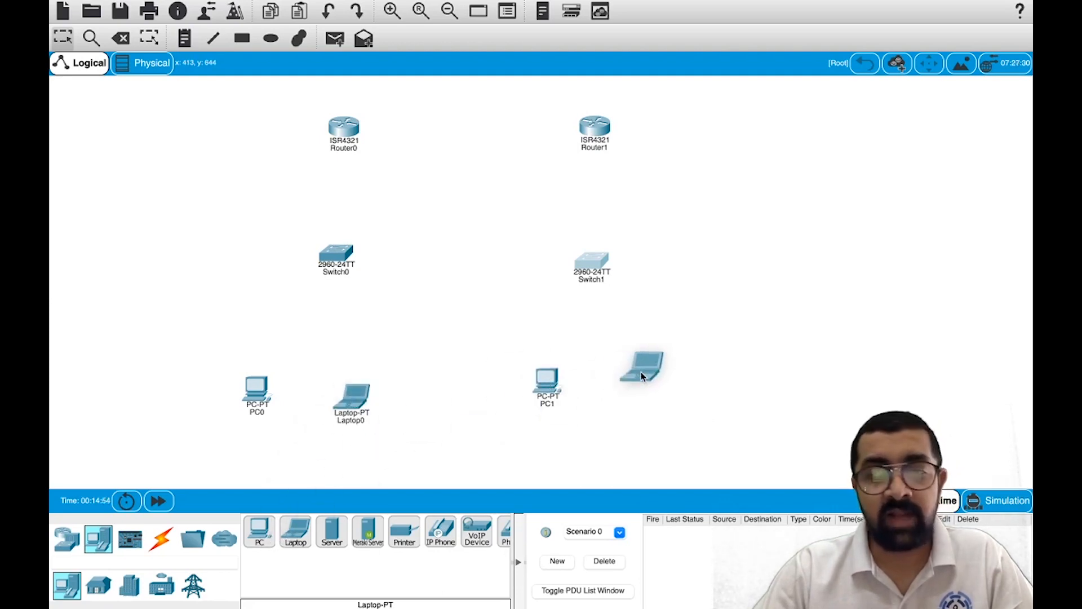
left_click(660, 391)
left_click_drag(547, 388, 556, 396)
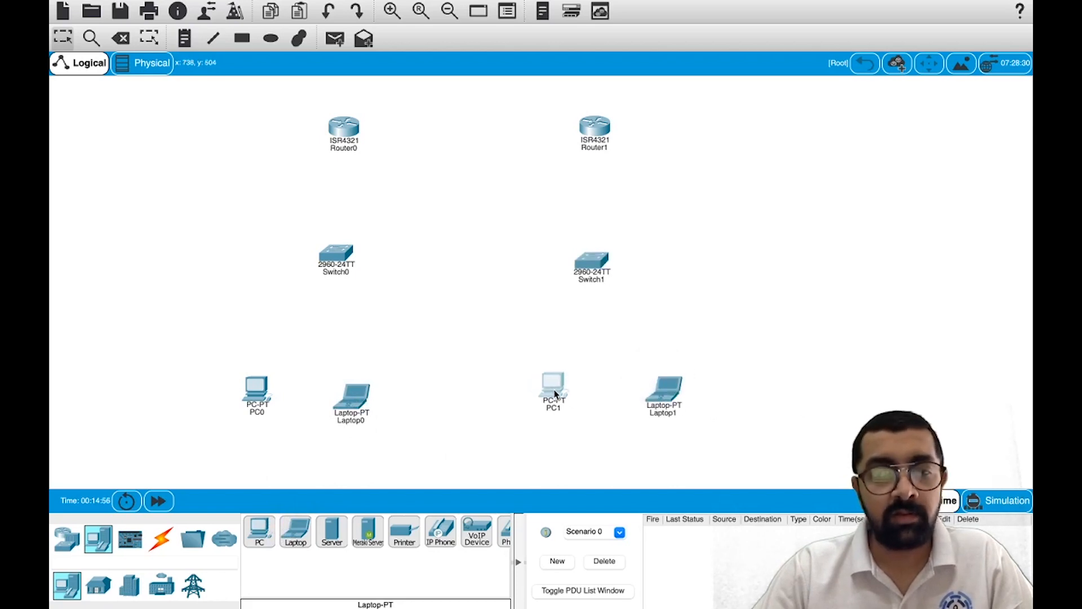
- Connect Router0 to Switch0 using the automatic connection type
left_click(164, 543)
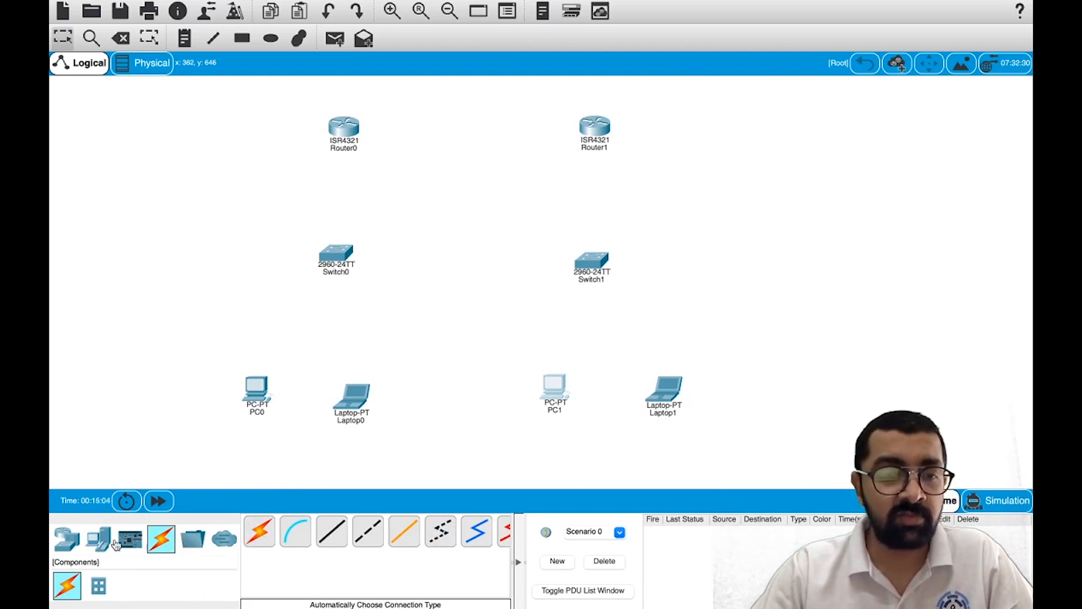
left_click(260, 537)
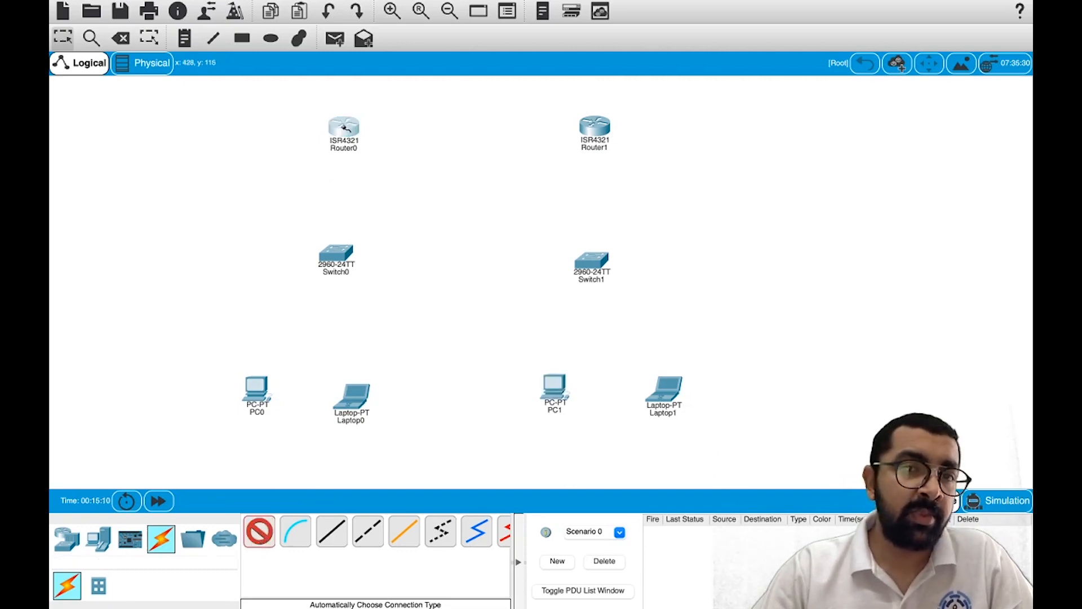
left_click(343, 137)
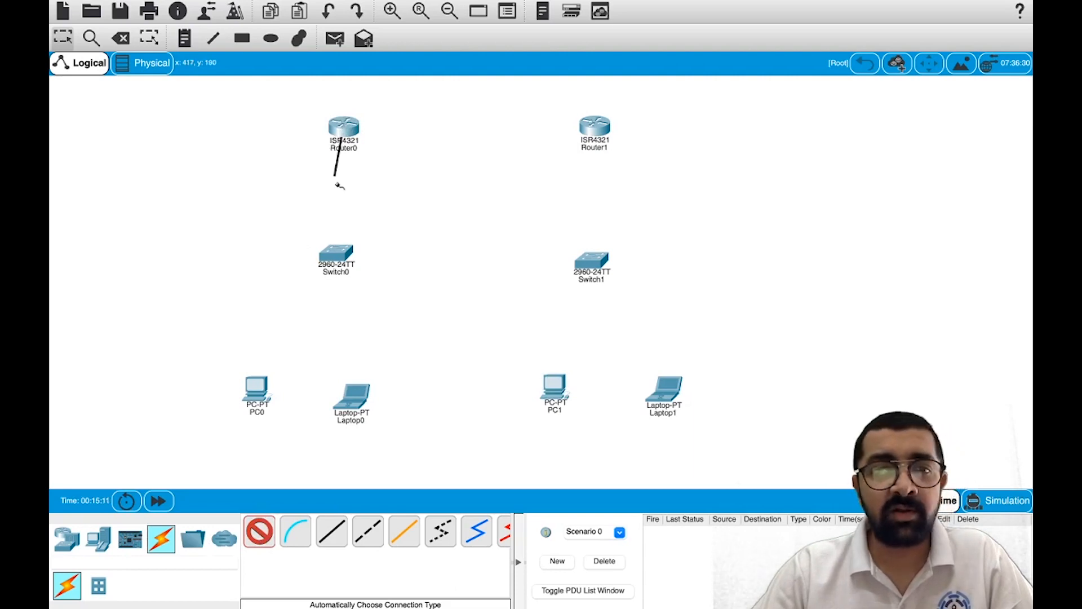
left_click(334, 256)
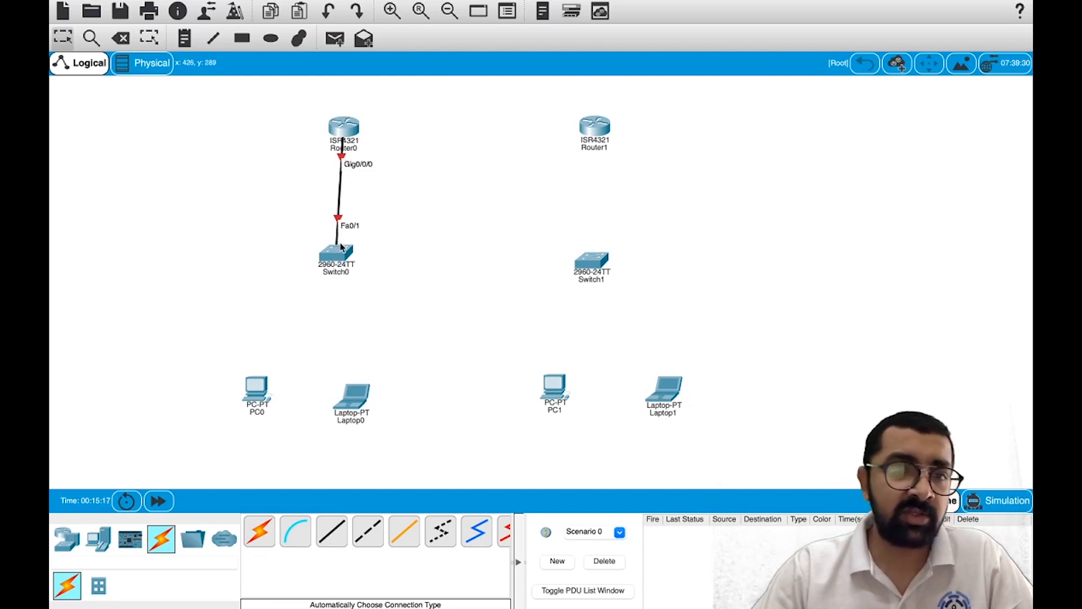
- Connect Switch0 to both PC0 and Laptop0 using the automatic connection type
left_click(260, 532)
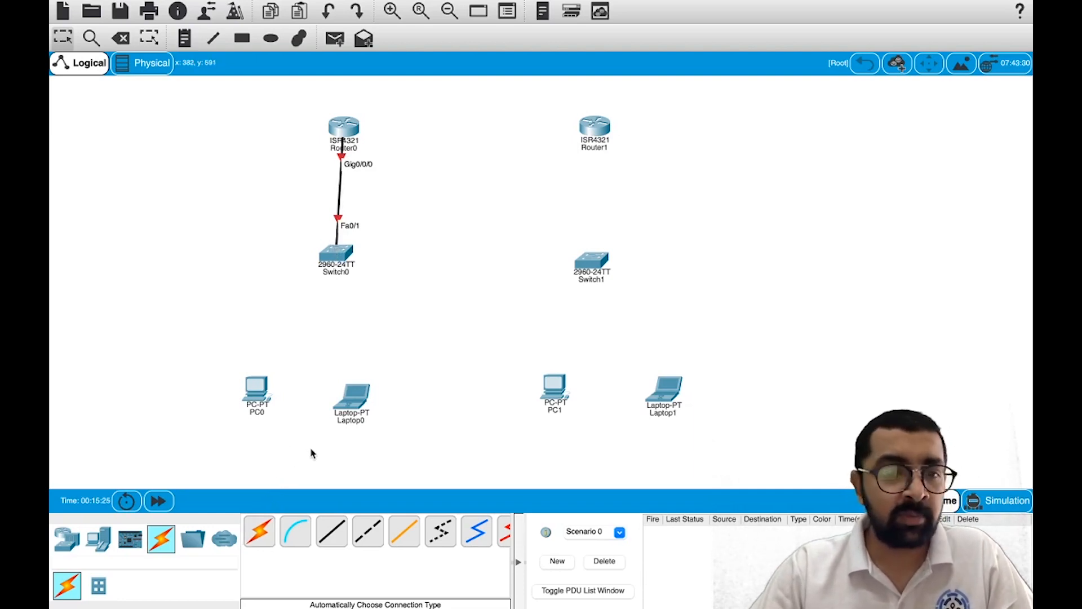
left_click(264, 529)
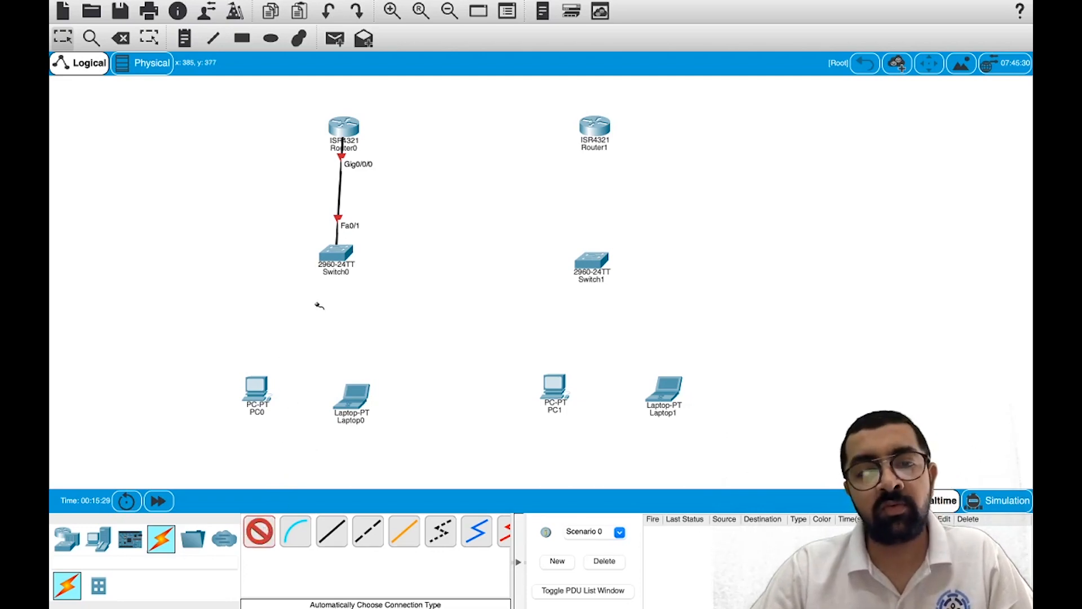
left_click(330, 248)
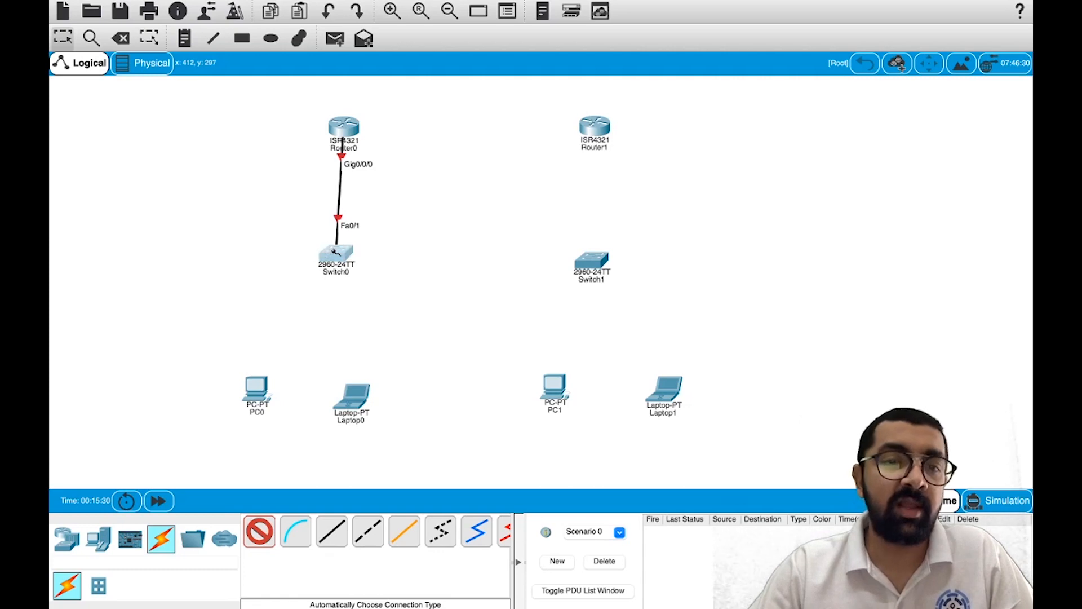
left_click(257, 388)
left_click(366, 387)
left_click(338, 255)
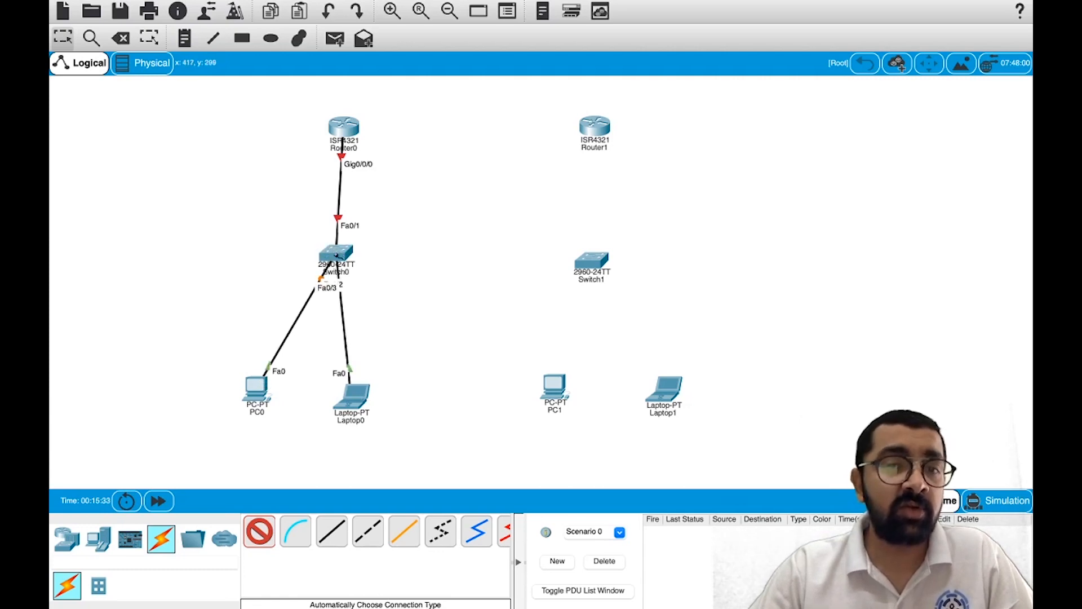
- Cable Router1 to Switch1 and Switch1 to PC1 and Laptop1, and link Router0 to Router1, all with automatic connections
left_click(595, 128)
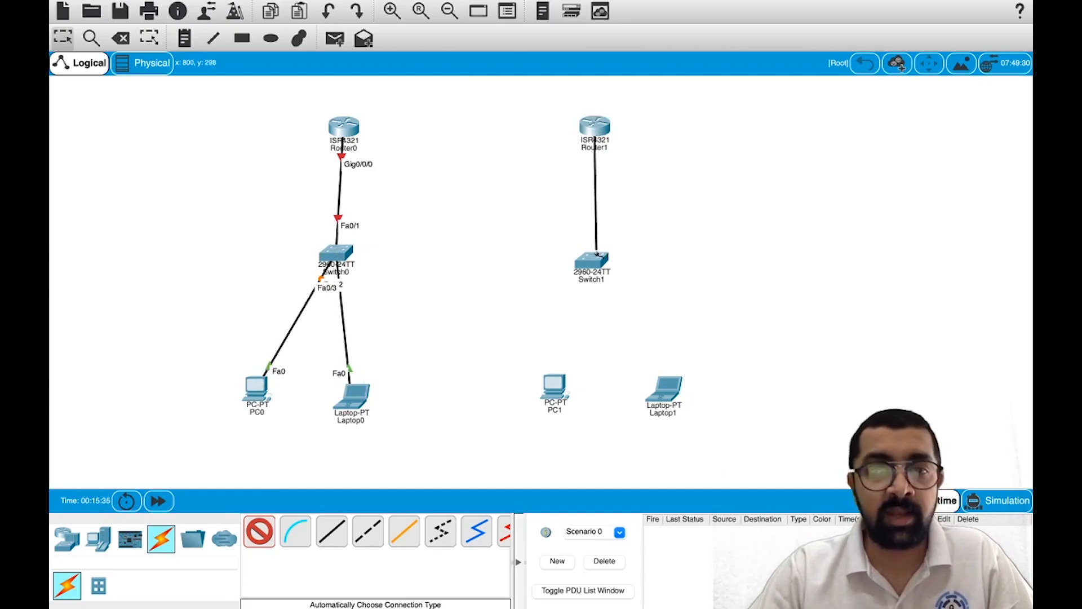
left_click(596, 255)
left_click(595, 258)
left_click(554, 385)
left_click(643, 391)
left_click(590, 263)
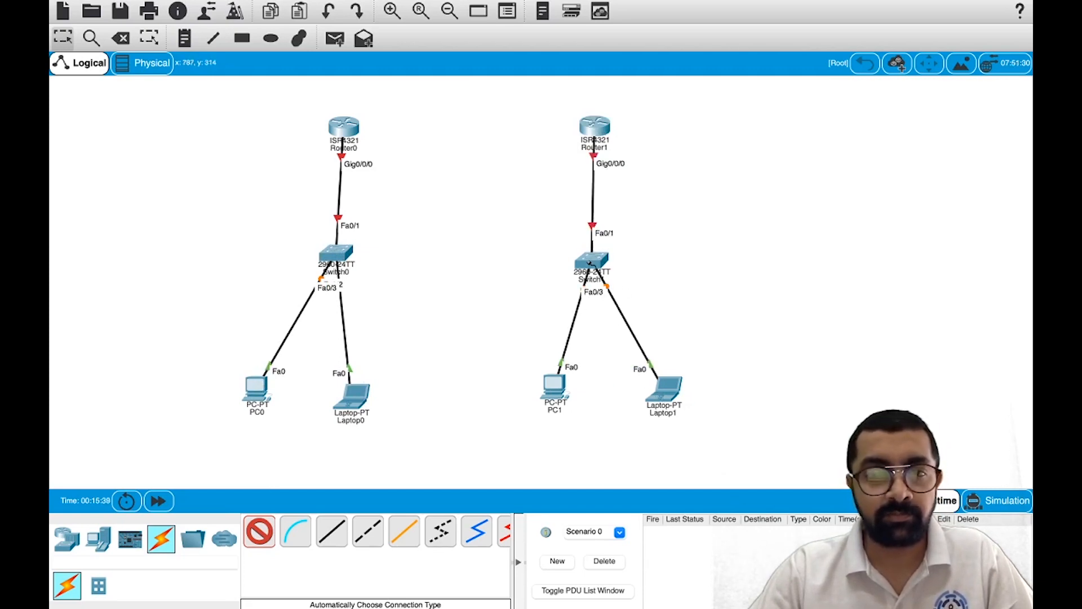
left_click(345, 127)
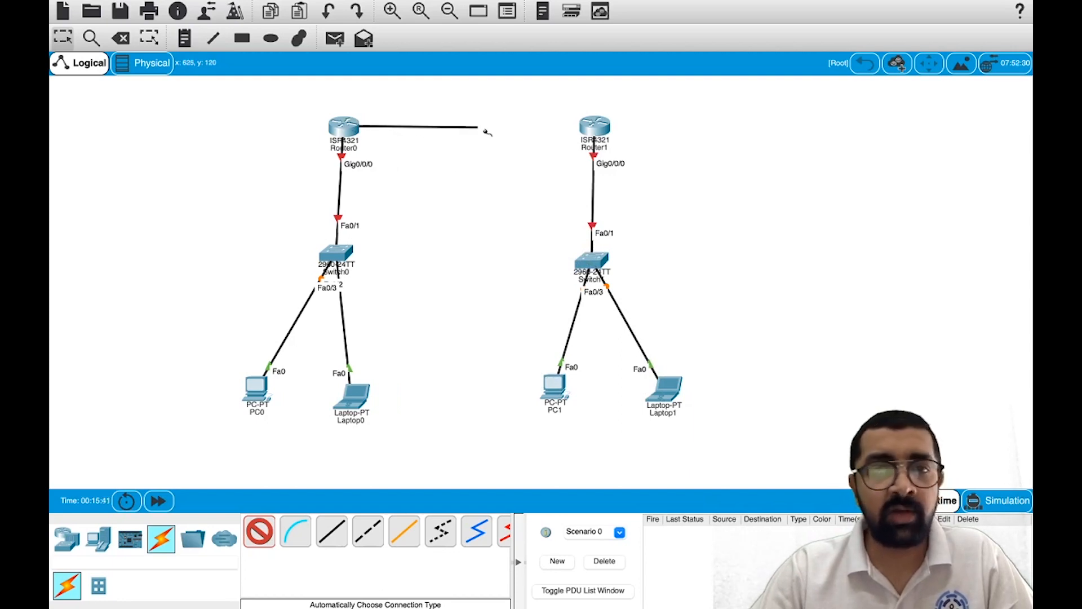
left_click(583, 129)
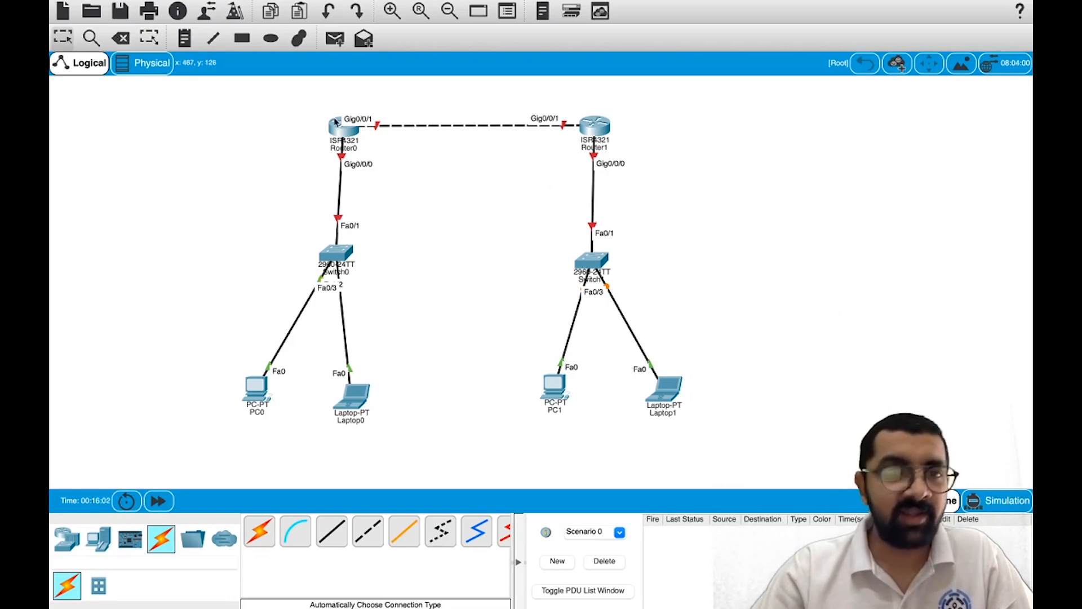
- Add the note "192.168.1.0/24" beside the Router0–Switch0 link and "192.168.2.0/24" beside the Router1–Switch1 link
left_click(185, 39)
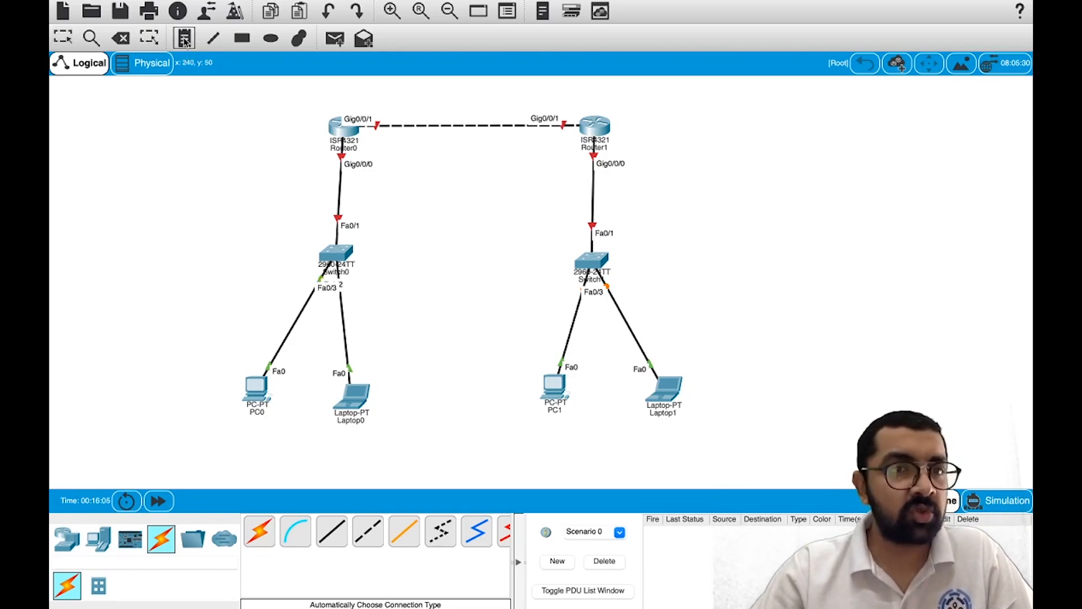
left_click(235, 205)
type("192")
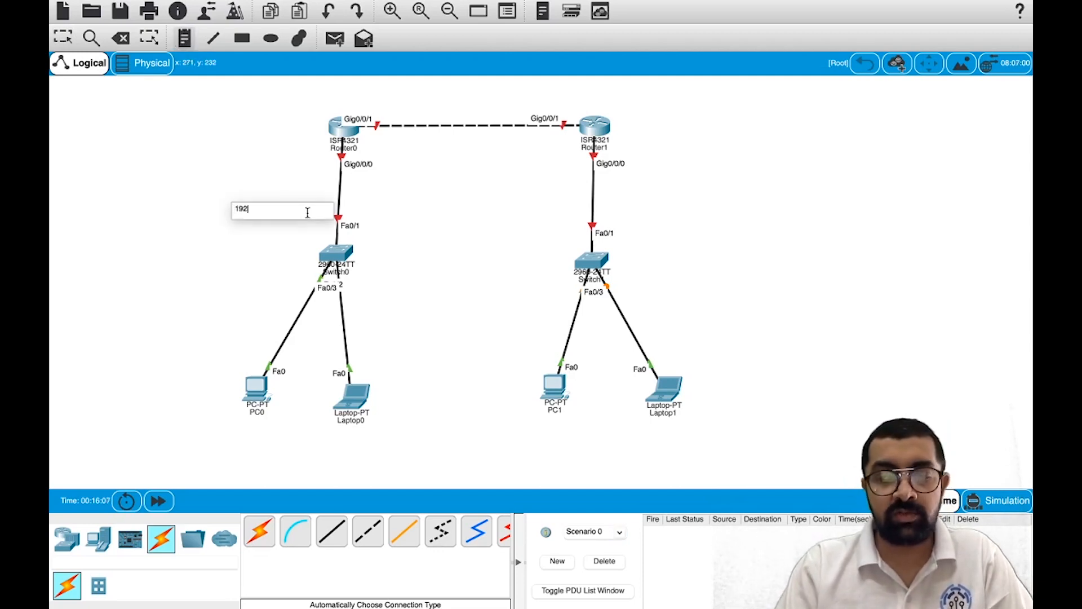
type(".168.1.0/24")
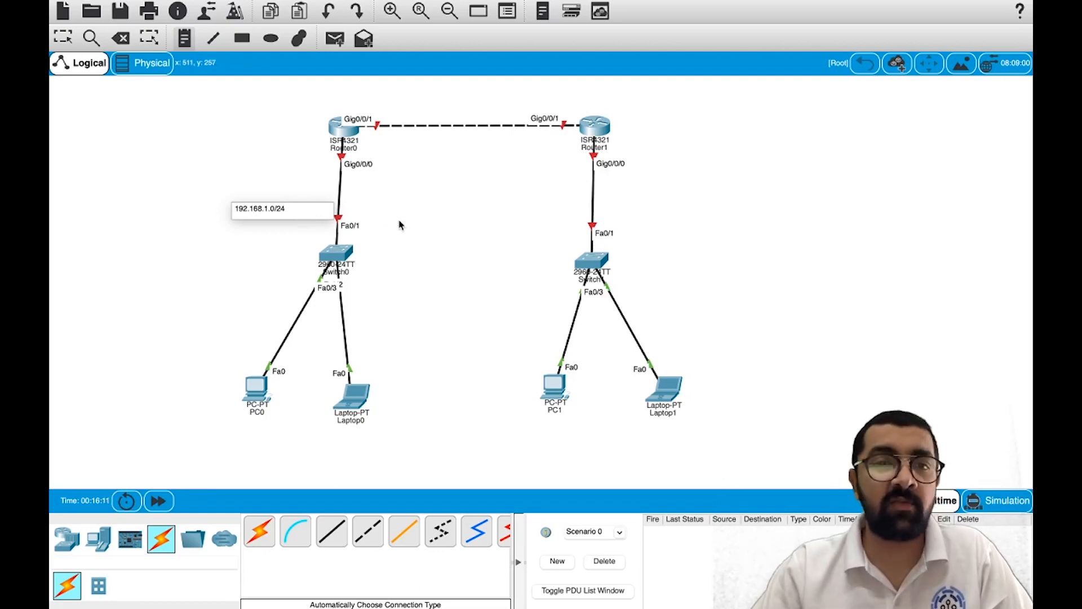
left_click(611, 192)
type("19")
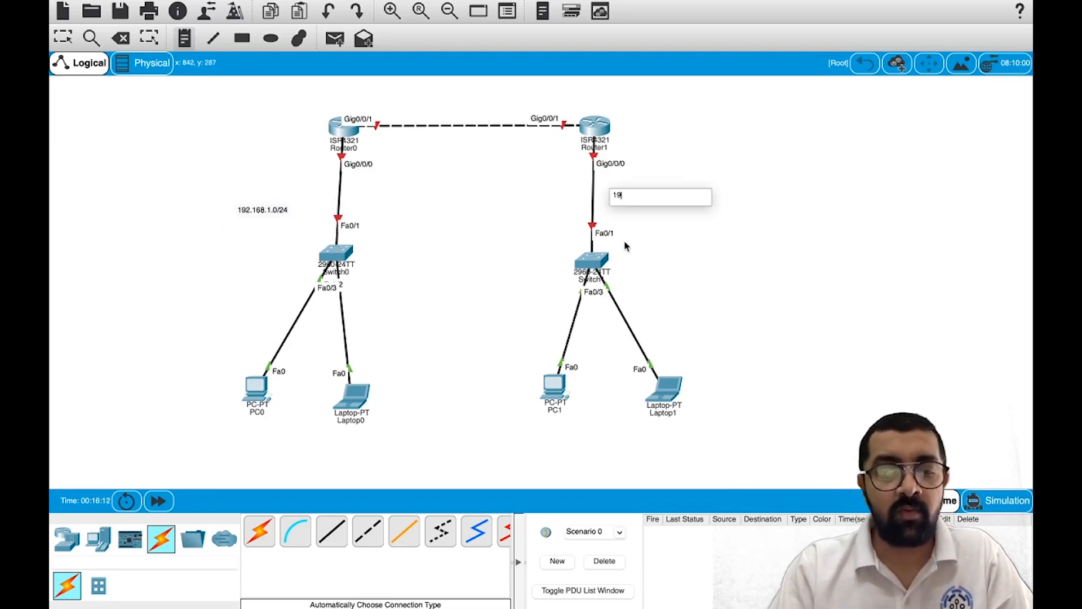
type("2.168.2.0/24")
- Label the link between the two routers with the note "192.168.3.0/24" and return to the selection tool
left_click(417, 101)
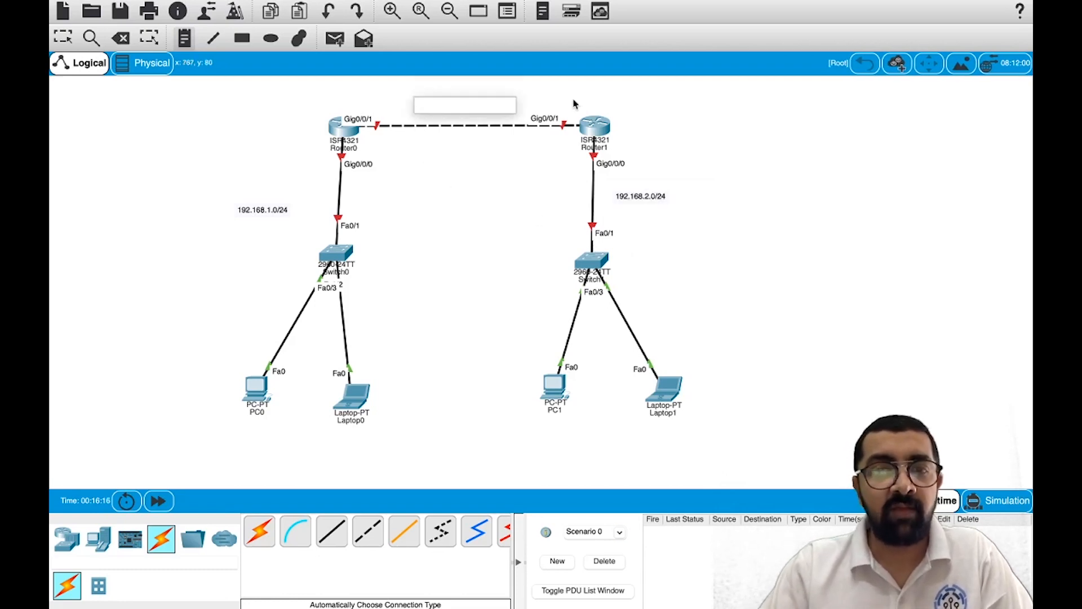
type("192.168.3")
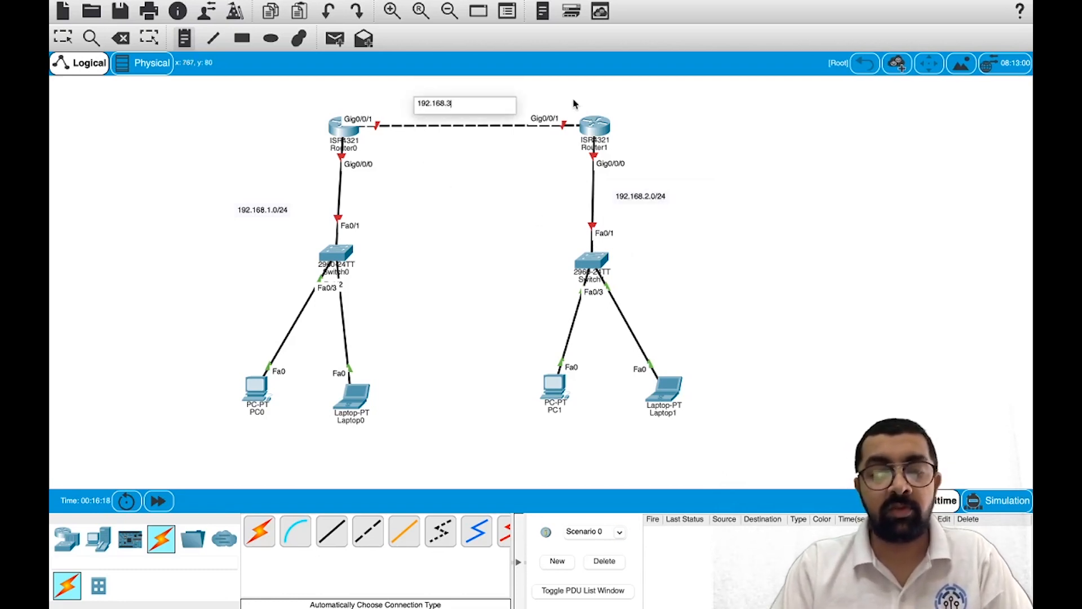
type(".0/24")
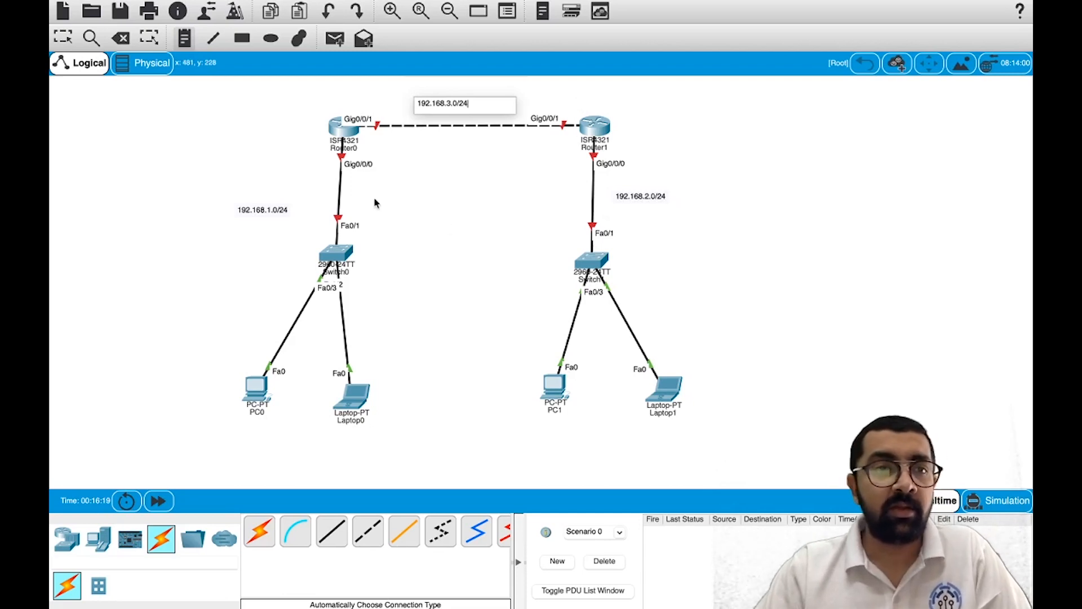
left_click(62, 37)
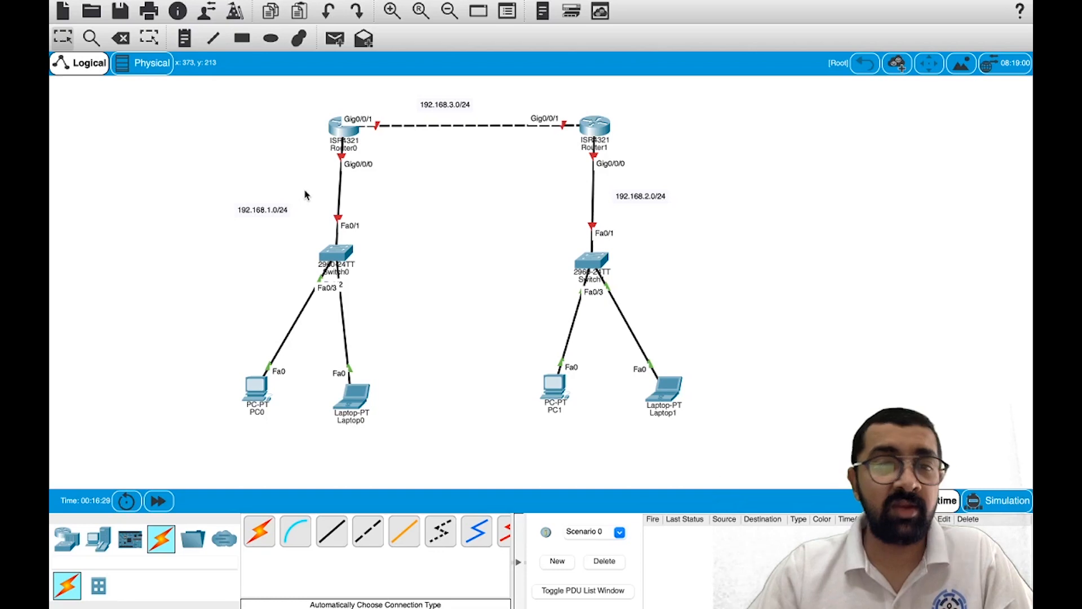
- Open Router0's command line interface and answer "no" to the initial configuration dialog to reach the router prompt
scroll(399, 179, "right", 3)
scroll(398, 181, "right", 3)
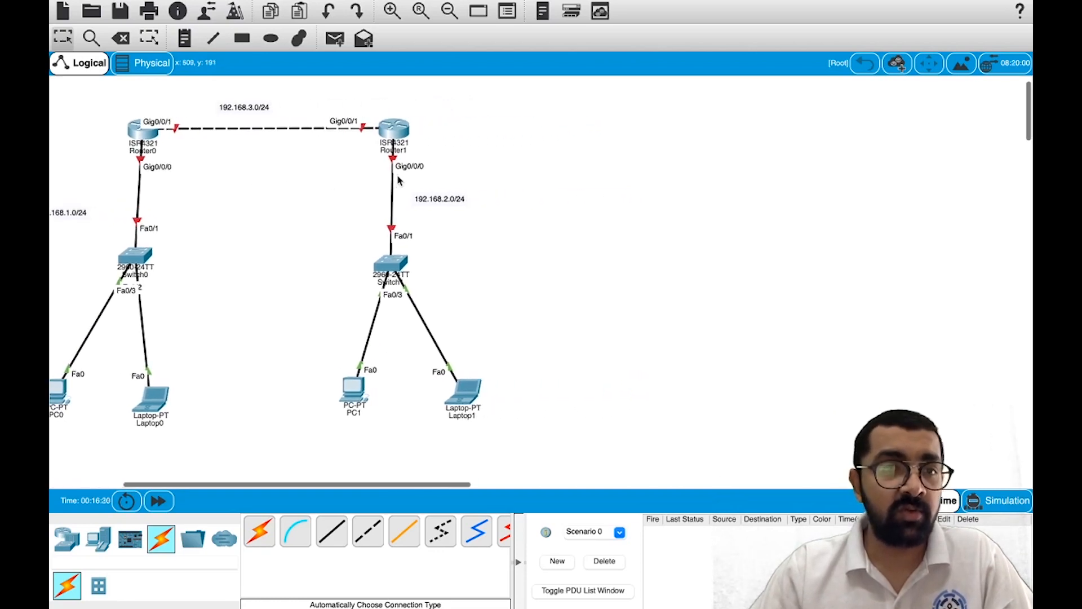
scroll(398, 178, "left", 2)
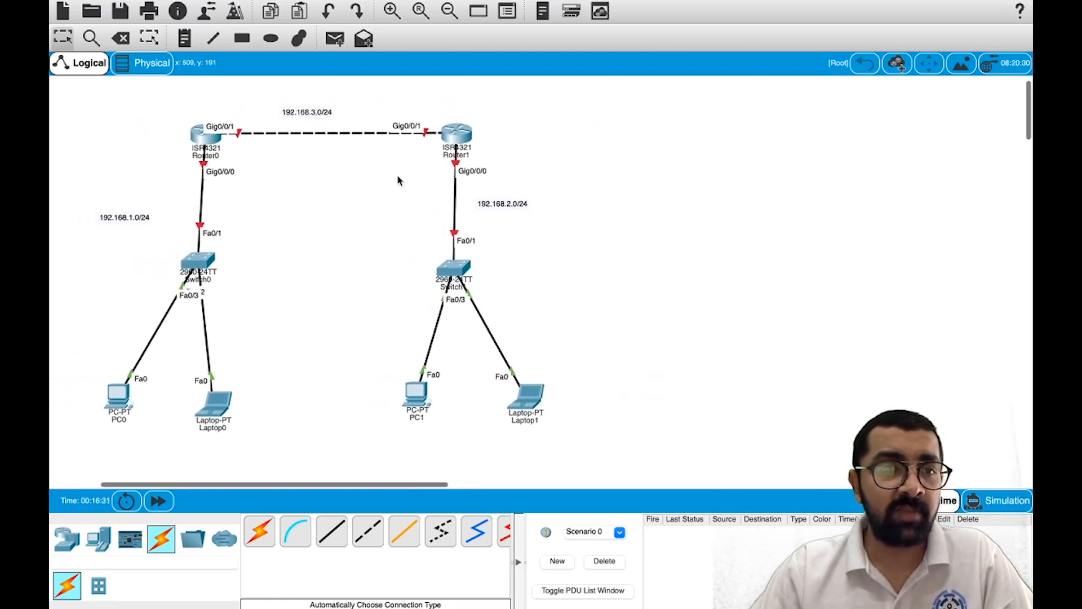
left_click(202, 138)
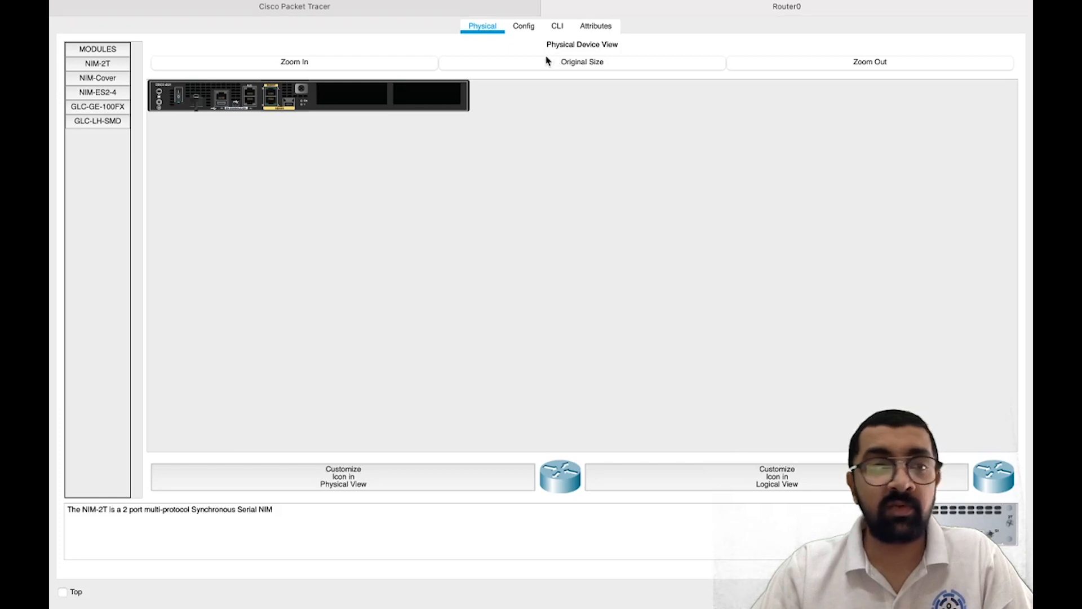
left_click(556, 28)
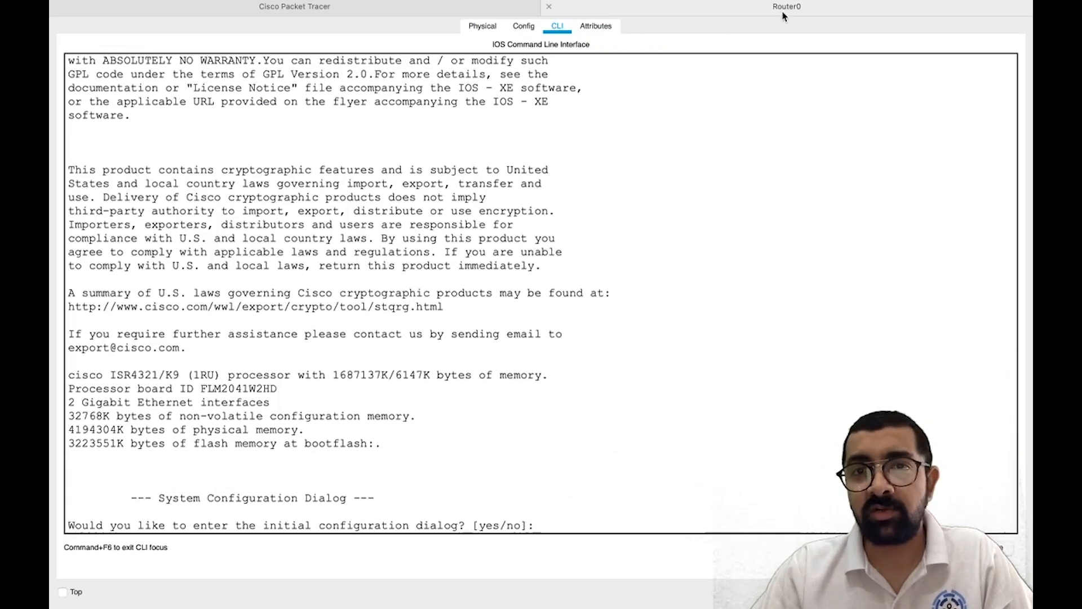
left_click(453, 8)
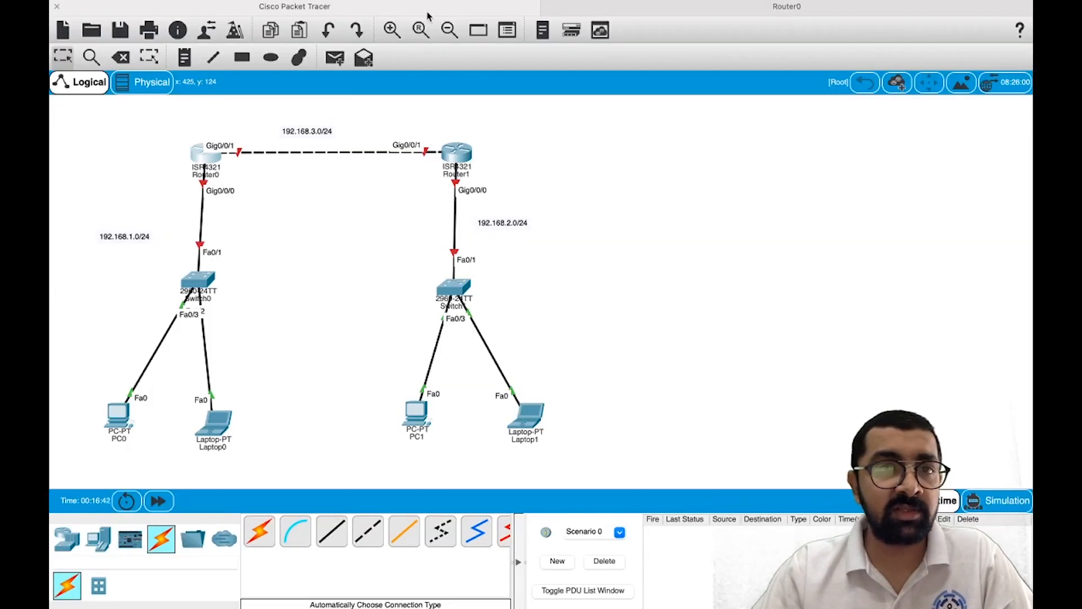
left_click(655, 12)
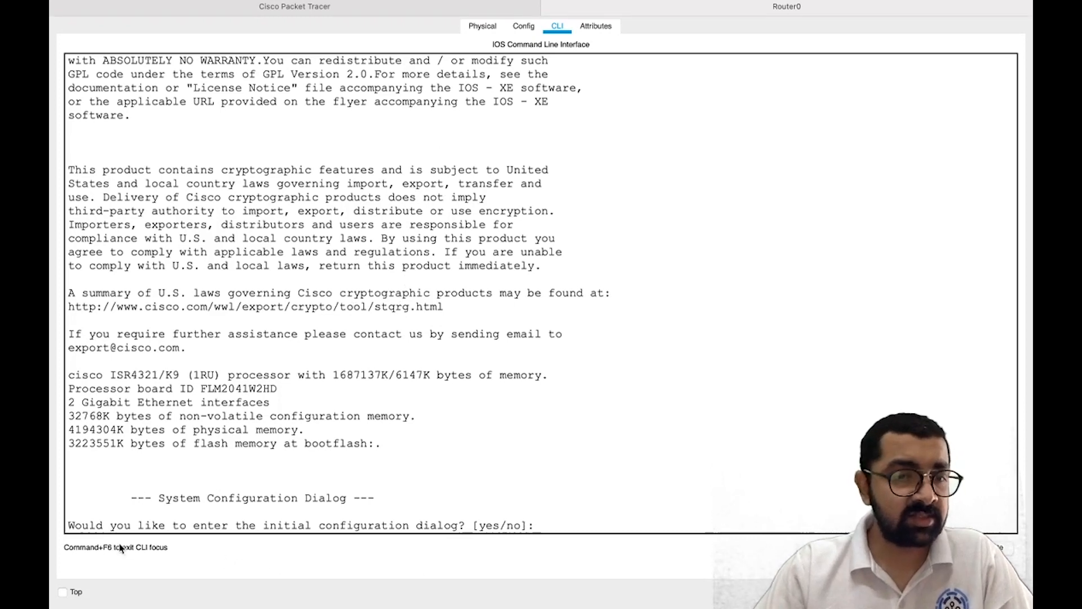
left_click_drag(79, 522, 228, 524)
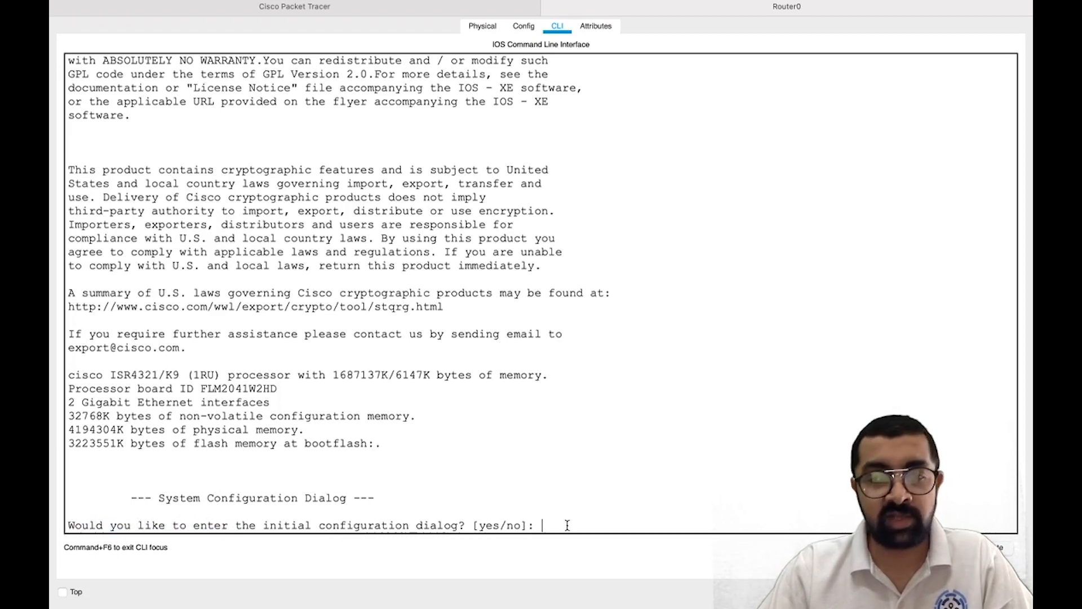
type("no")
key("Return")
key("Return")
key("Return")
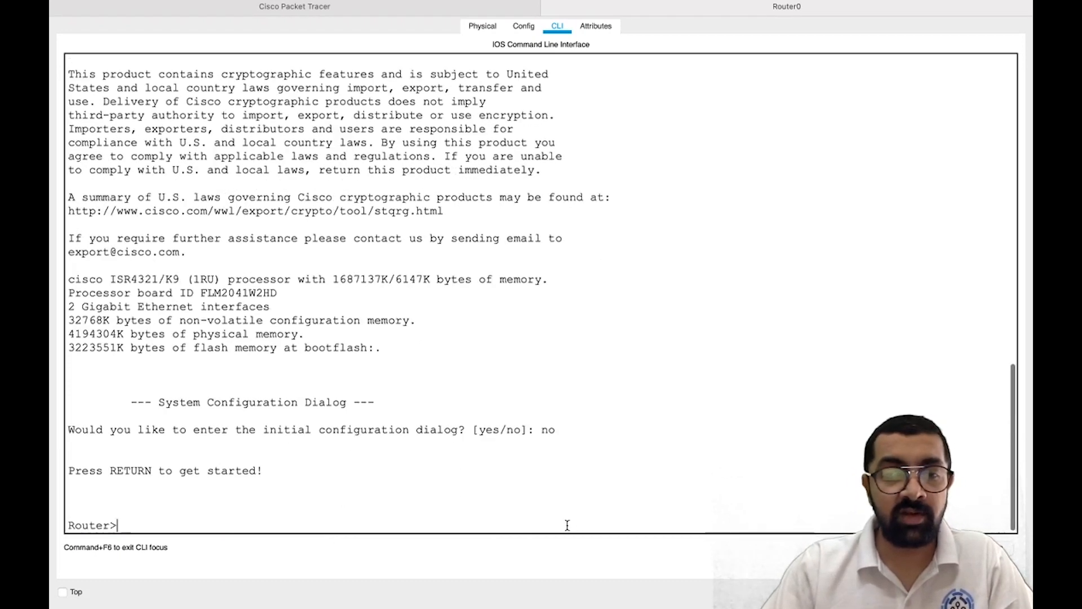
- Enter privileged mode on Router0 with "enable" and global configuration mode with "configure terminal"
type("enable")
key("Return")
type("configure terminal")
key("Return")
key("Return")
key("Return")
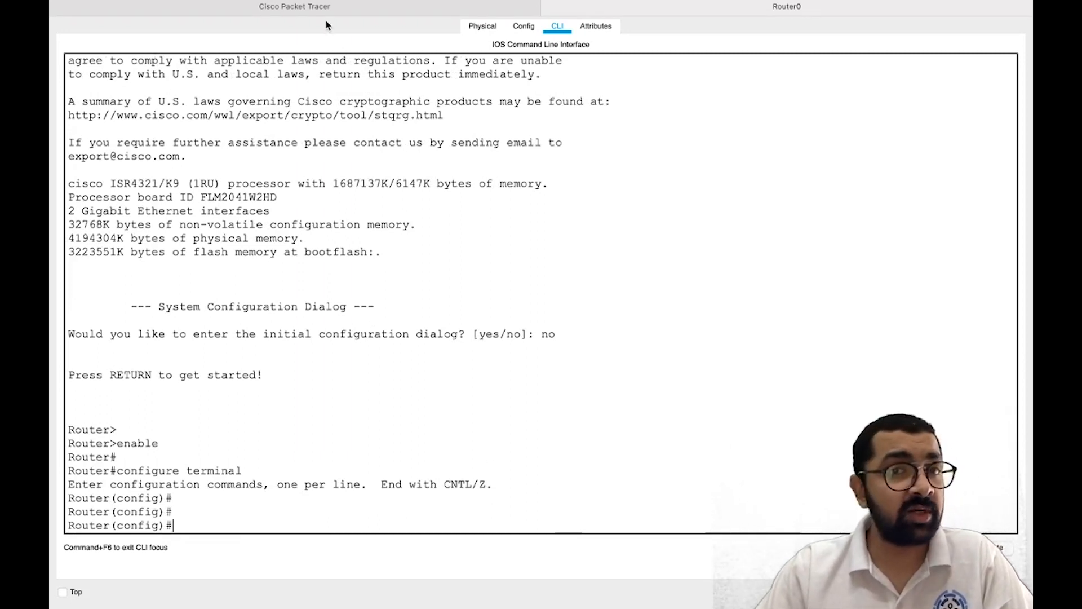
- Check Router0's ports in the topology, enter configuration of interface gig 0/0/0 and enable it with "no shutdown"
left_click(294, 10)
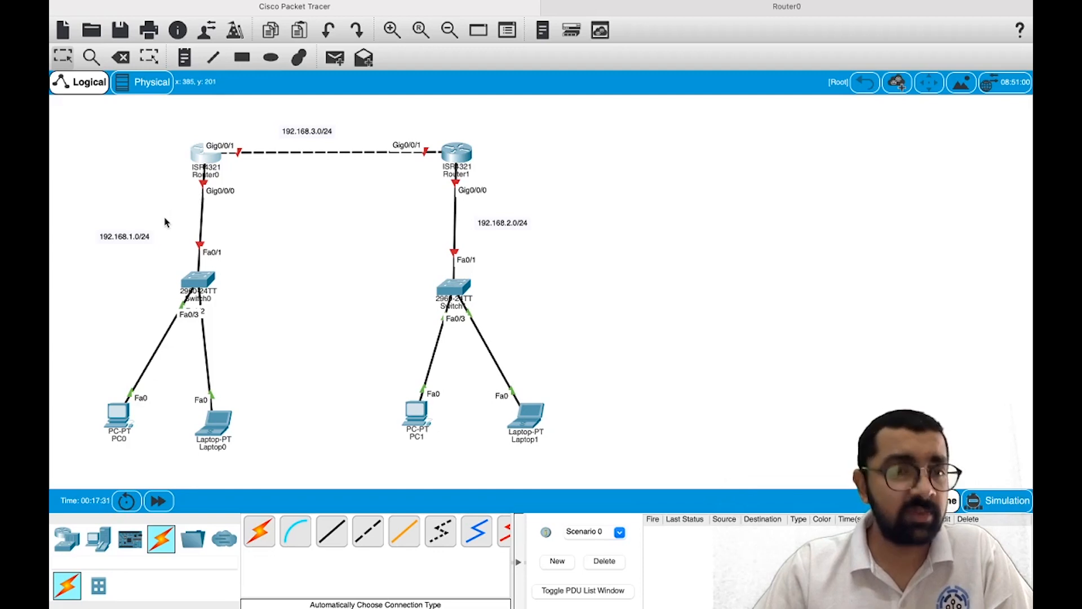
left_click(654, 13)
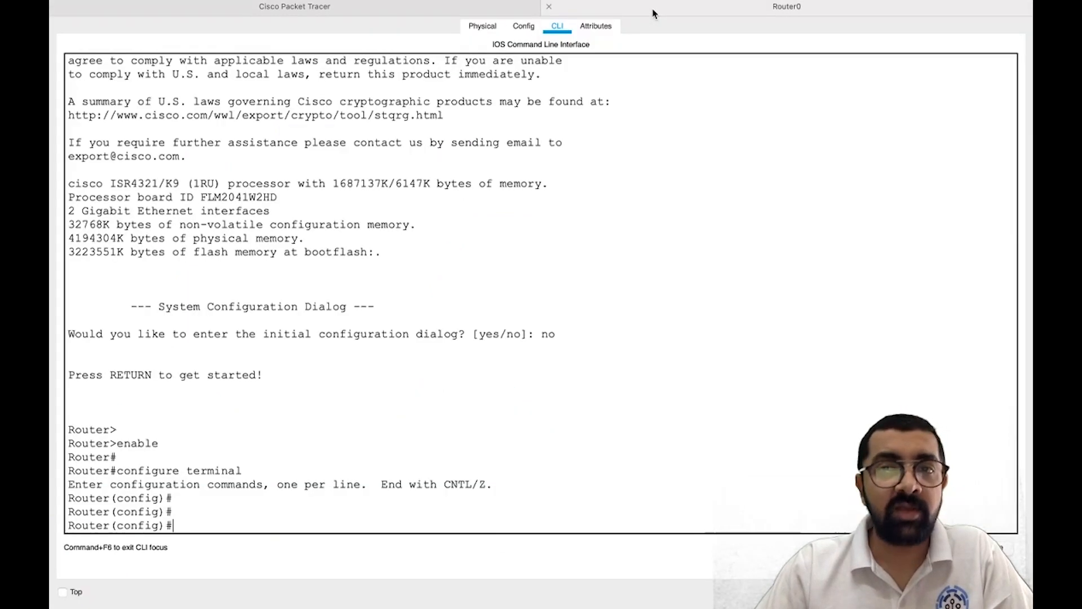
type("interface gig 0/0/")
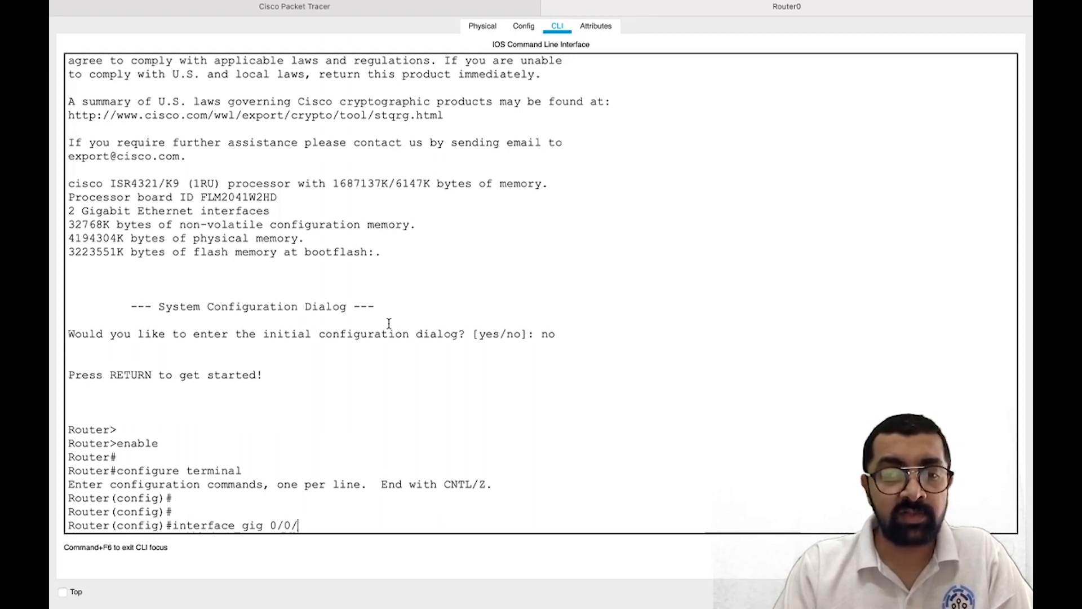
type("0")
key("Return")
key("Return")
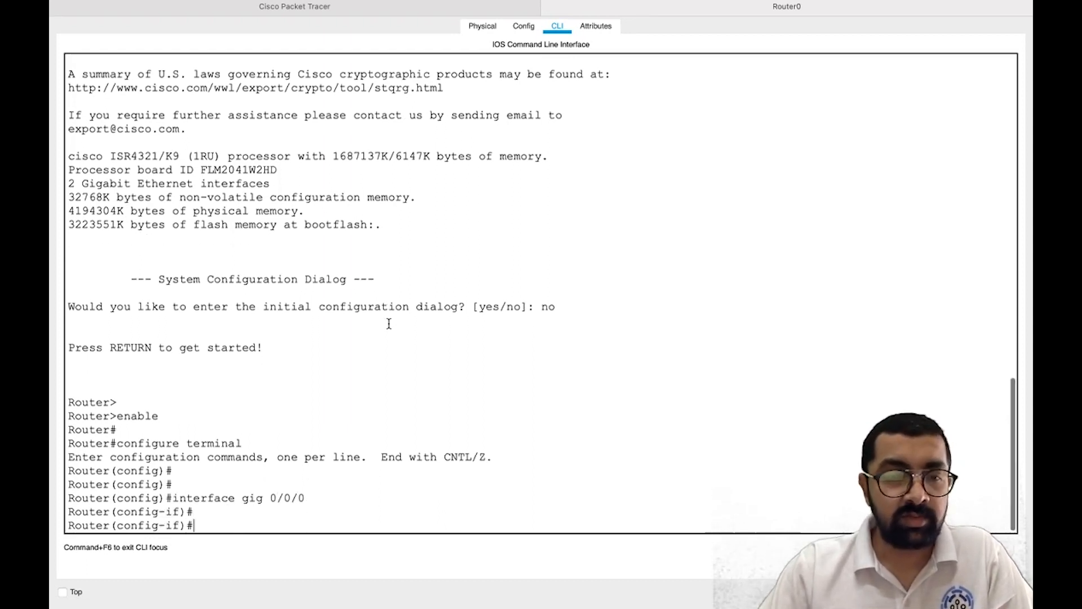
type("no")
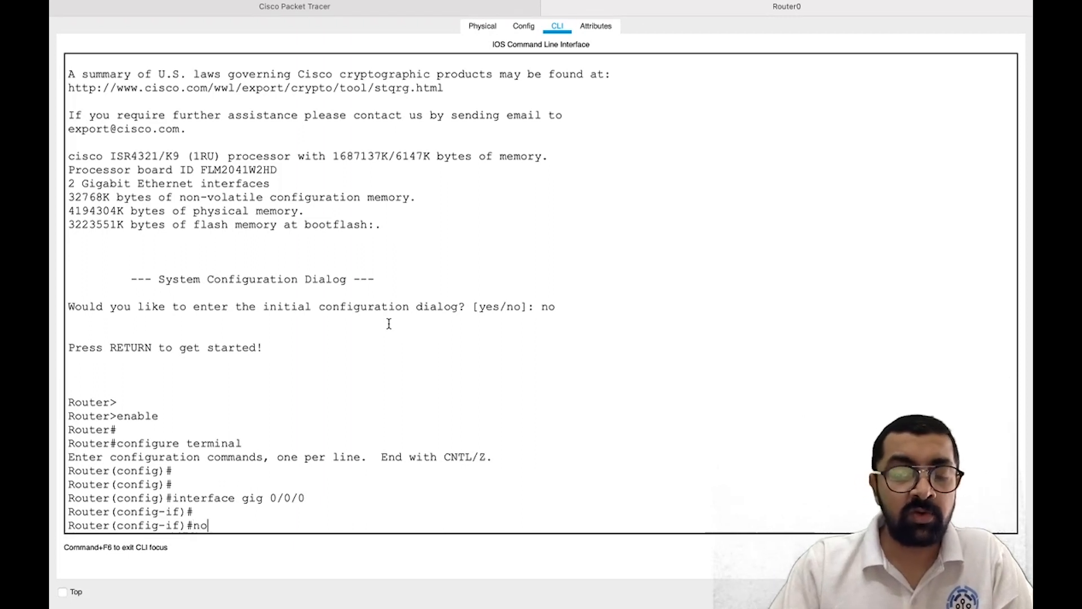
type(" shutdown")
key("Return")
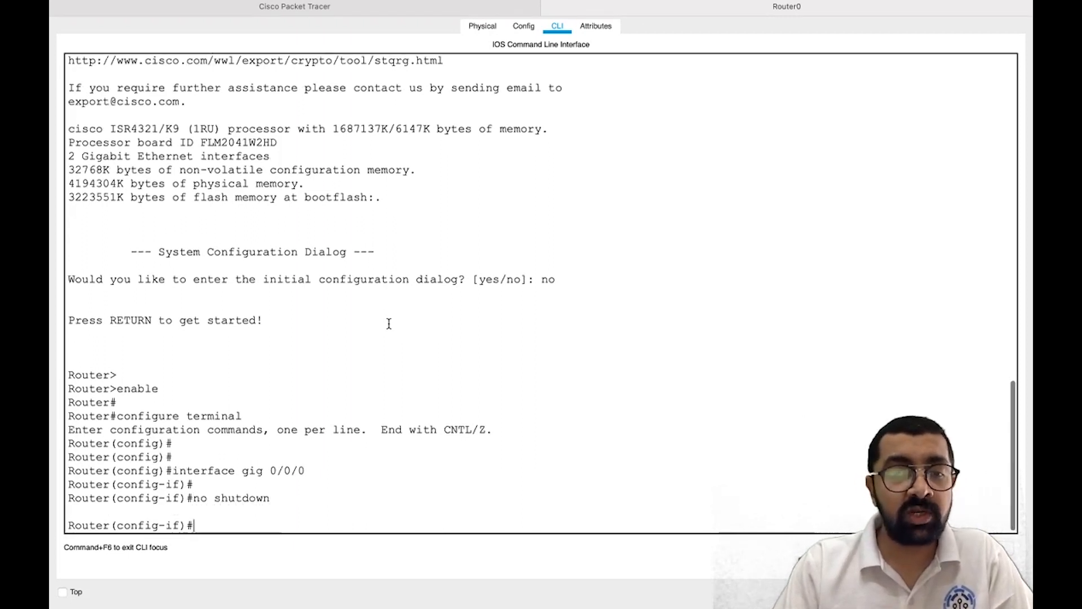
- Assign IP address 192.168.1.1 with mask 255.255.255.0 to interface gig 0/0/0 and exit to global configuration mode
key("Return")
key("Return")
key("Return")
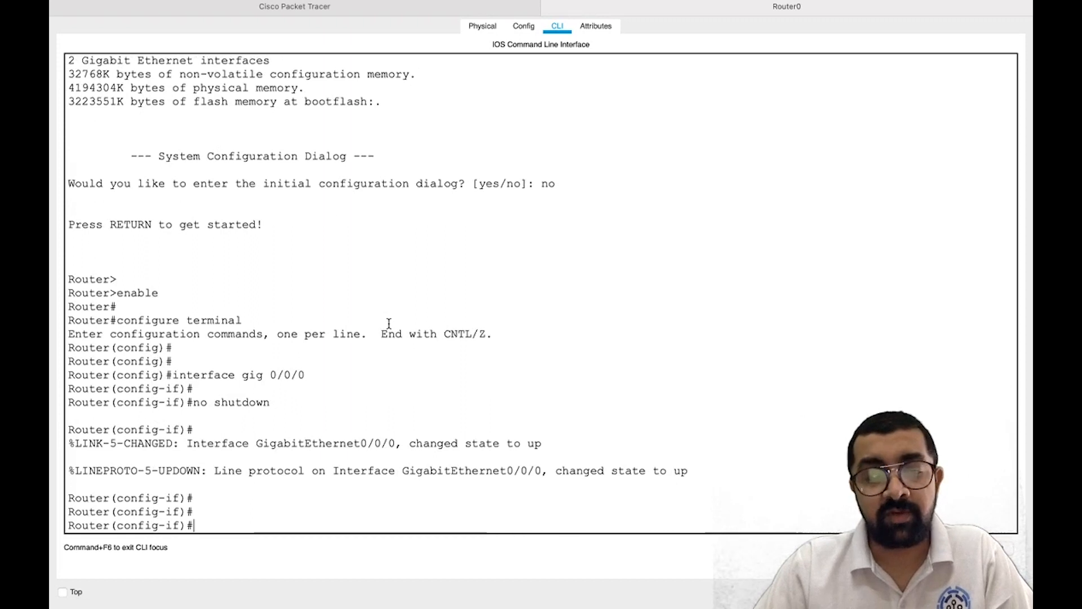
type("ip")
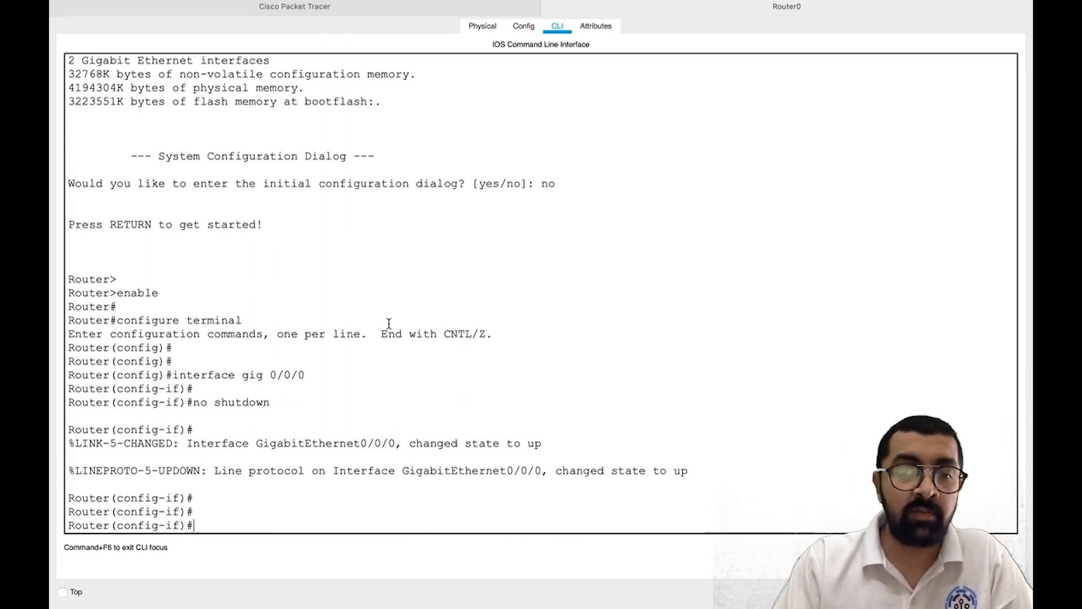
type(" address 192.168.1.")
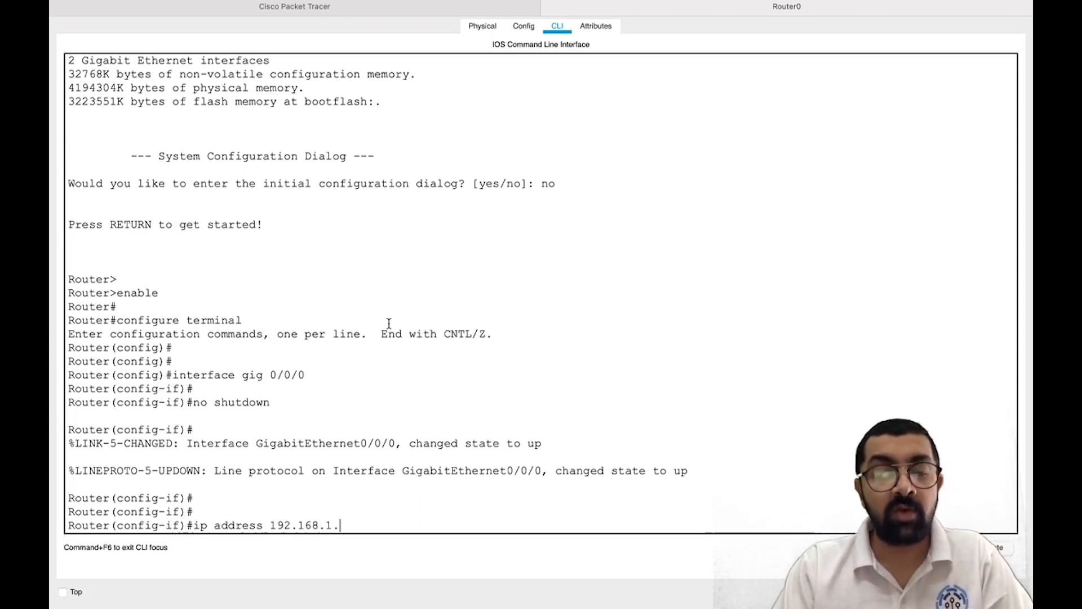
type("1 255.25")
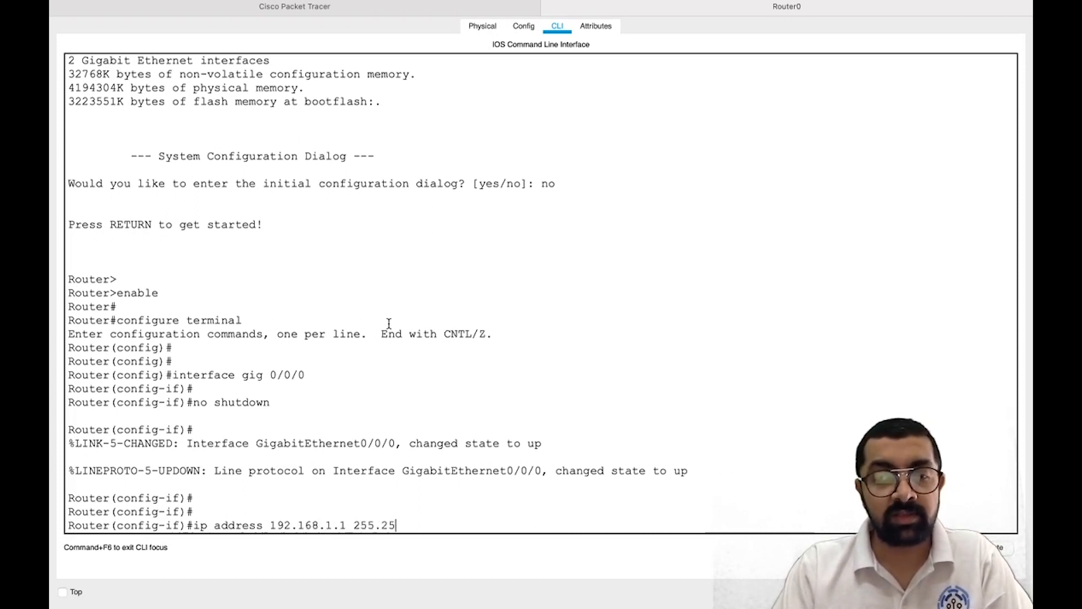
type("5.255.0")
key("Return")
key("Return")
type("exit")
key("Return")
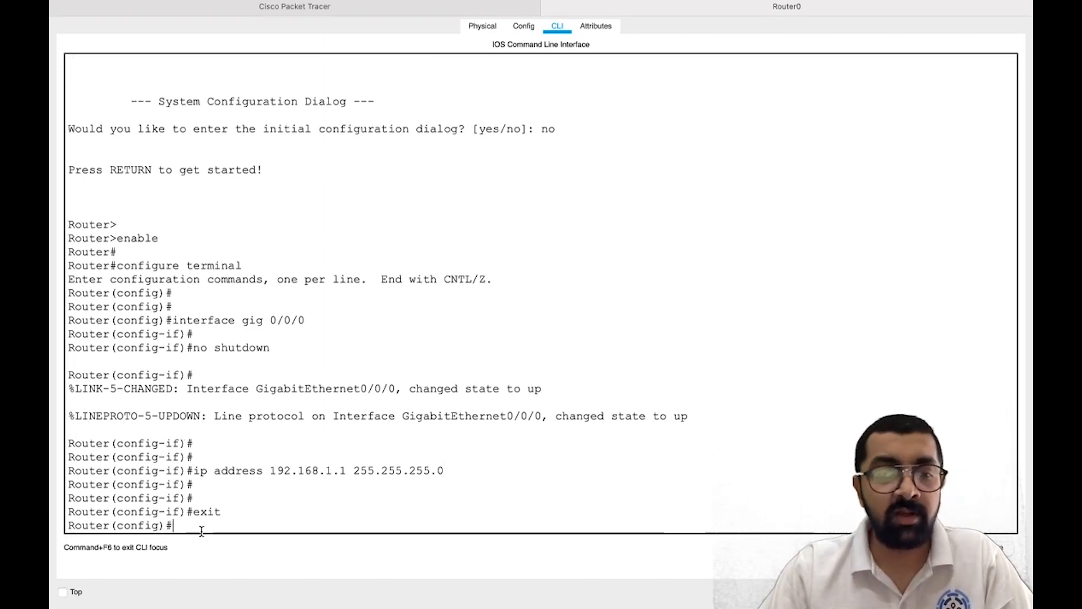
key("Return")
key("Return")
key("Return")
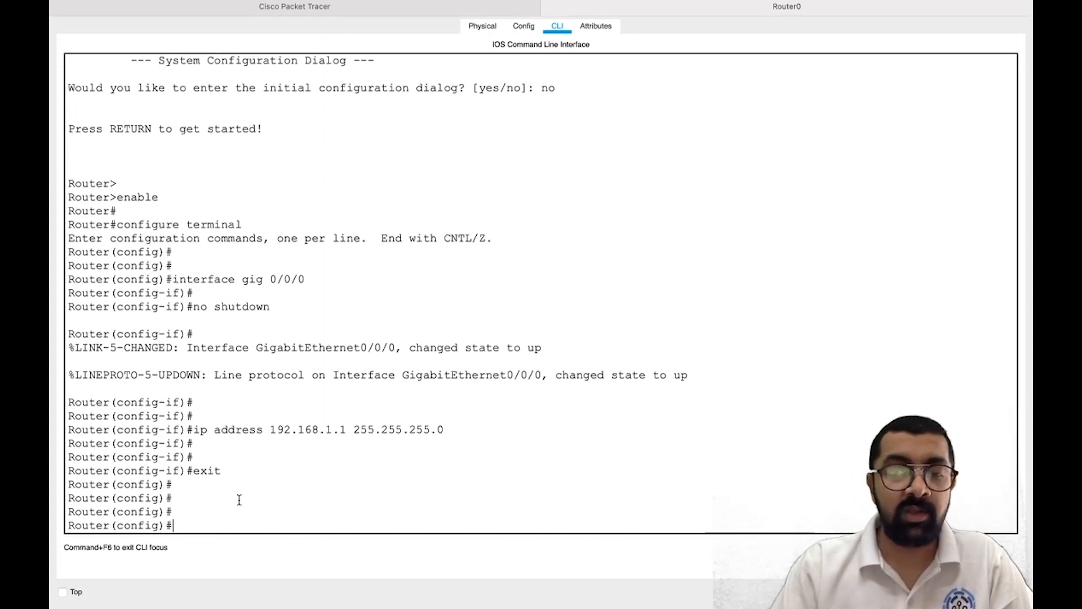
- Add the line "SALES Department" below the address in the topology's 192.168.1.0/24 note
left_click(300, 10)
double_click(136, 237)
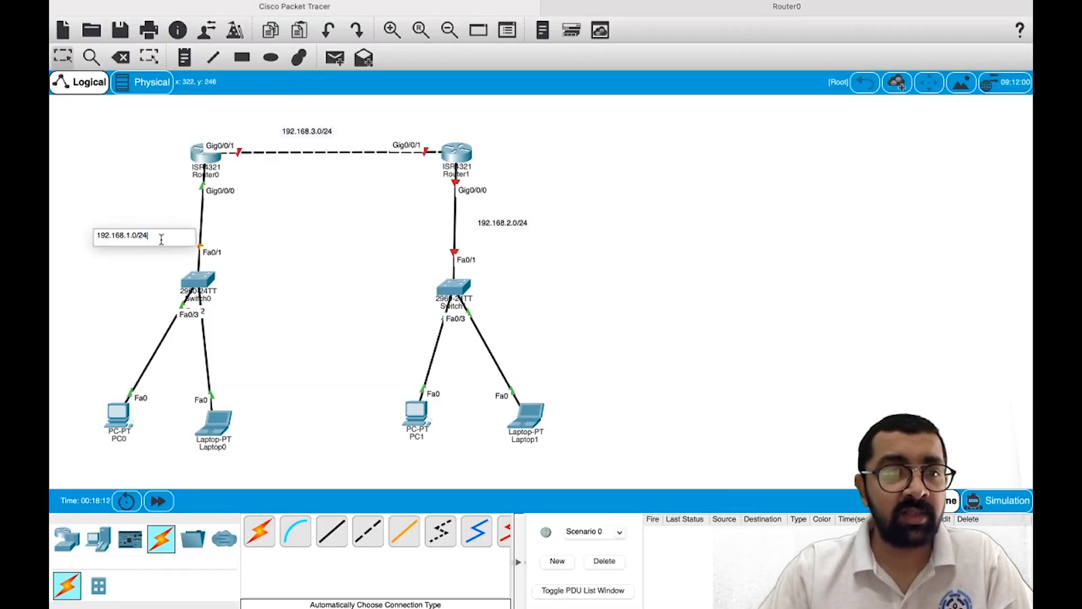
key("Return")
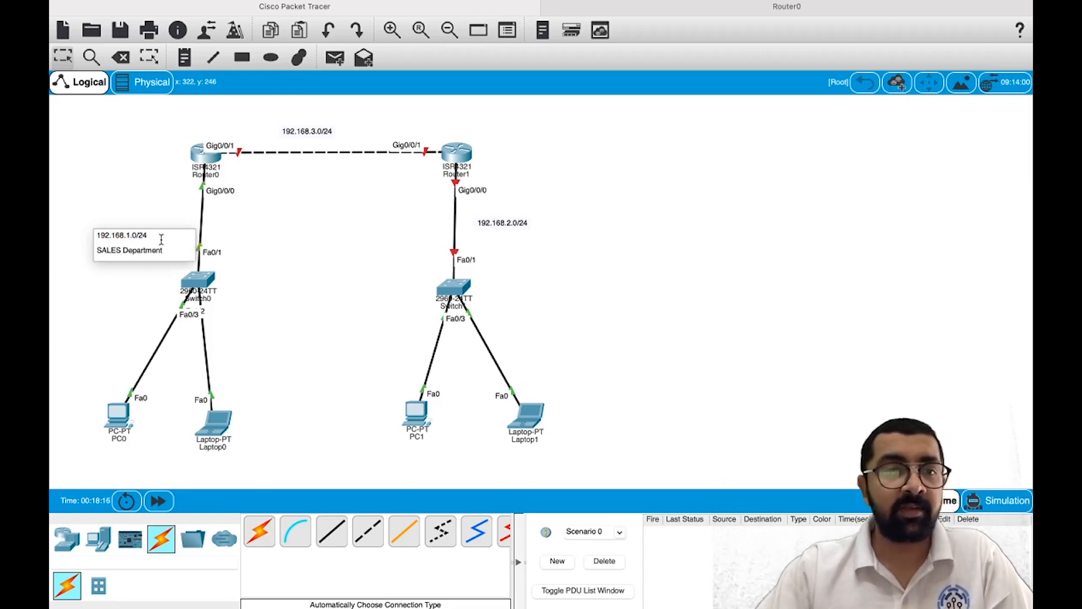
- Add the line "MARKETING DEPARTMENT" below the address in the topology's 192.168.2.0/24 note
double_click(527, 221)
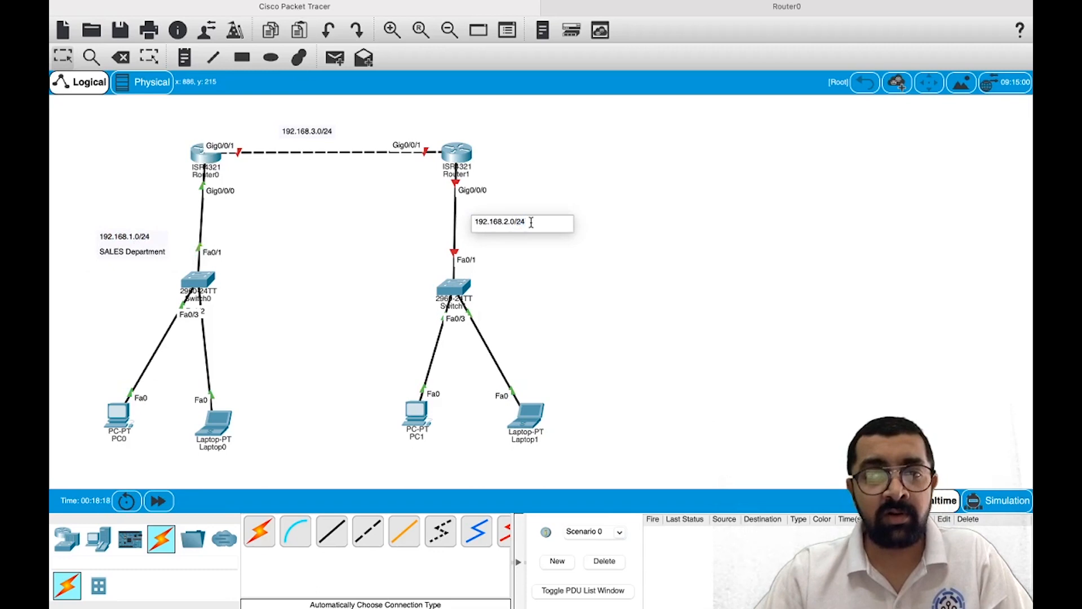
key("Return")
type("MARKETING")
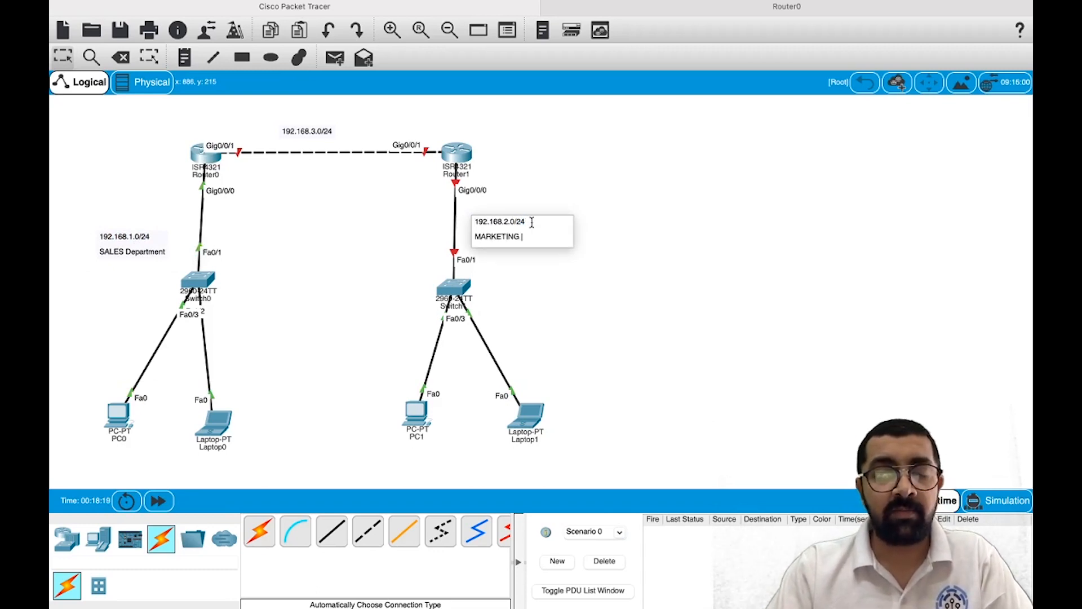
type("ARTMENT")
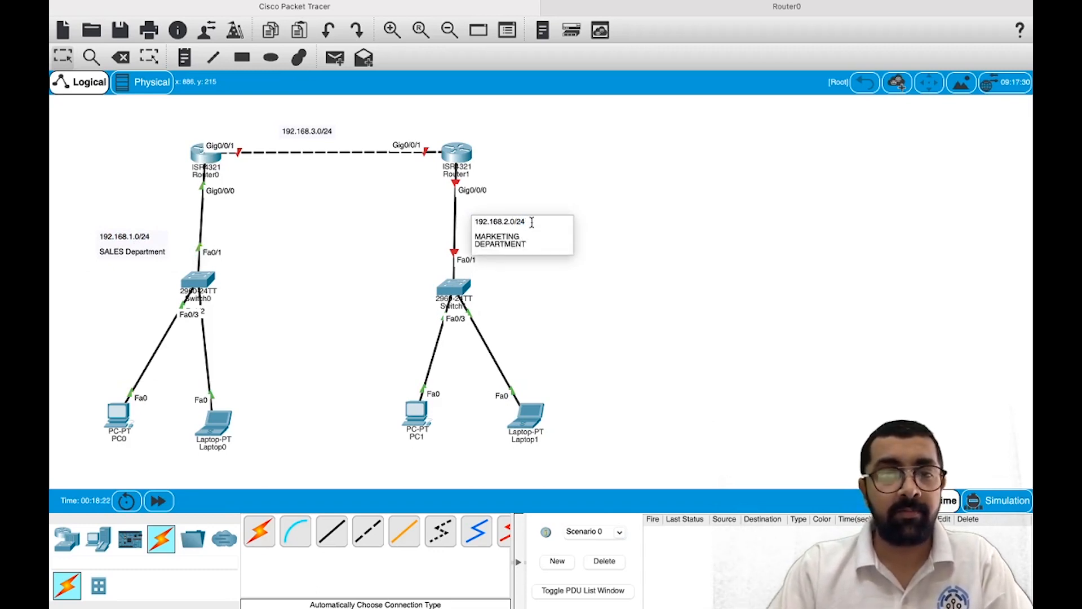
left_click(606, 288)
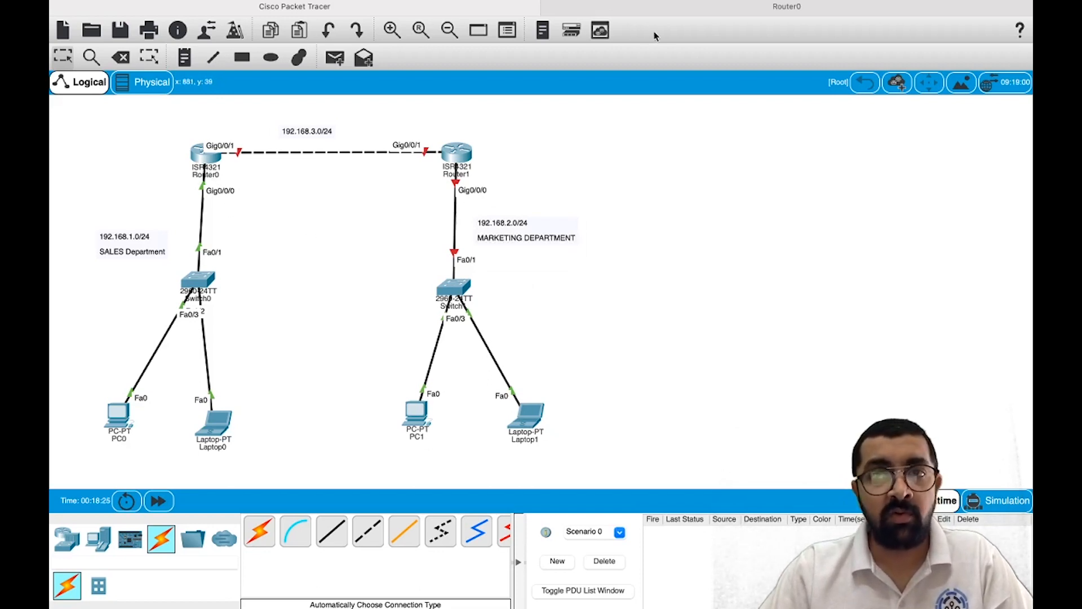
- Return to Router0's command line and set its hostname to R1
left_click(671, 9)
key("Return")
type("hostname")
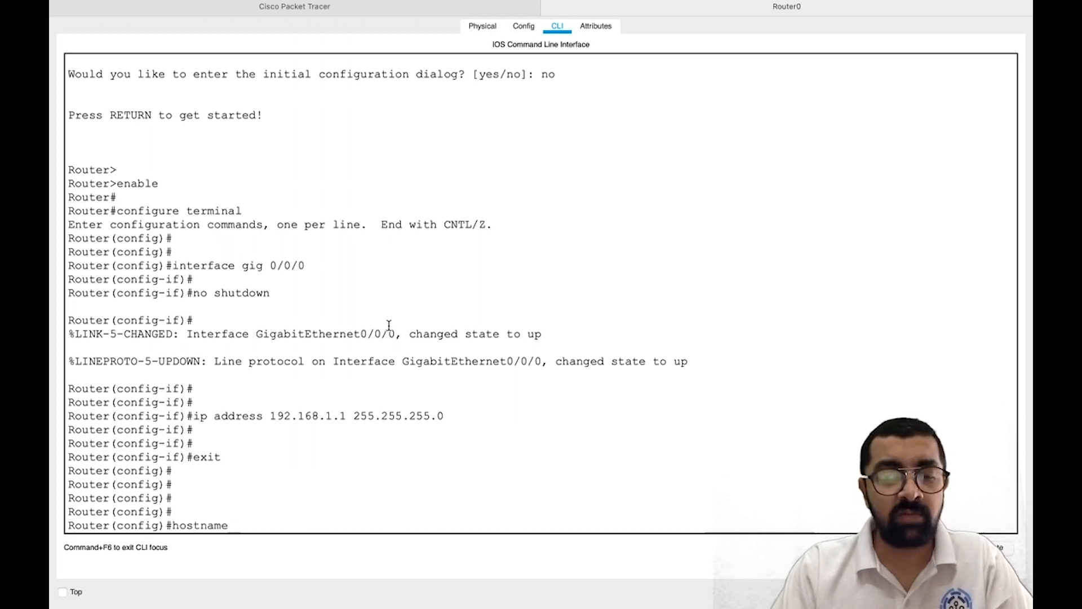
type(" R1")
key("Return")
key("Return")
key("Return")
key("Return")
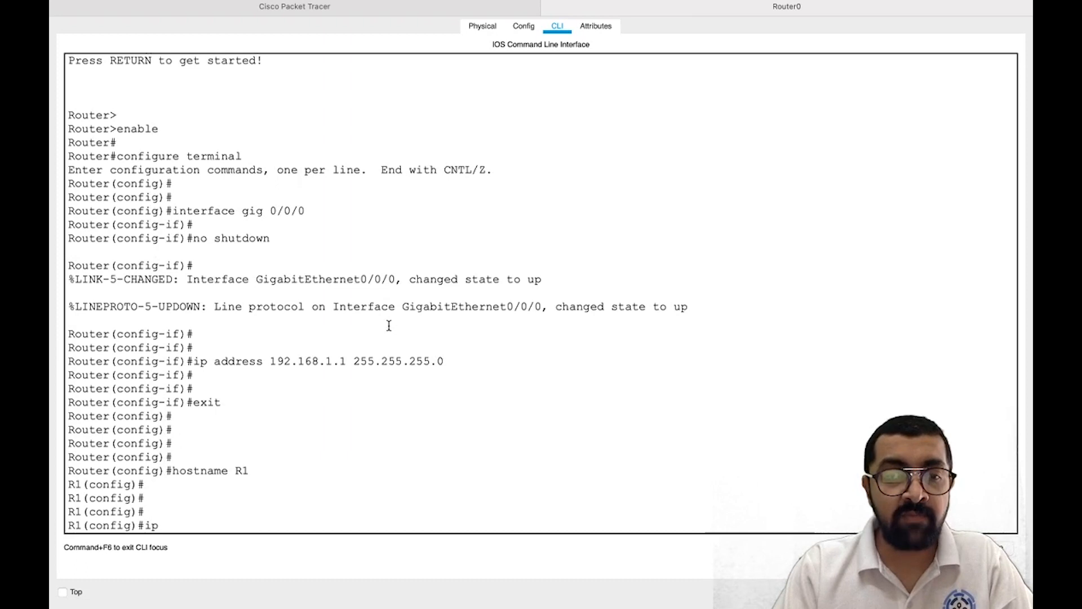
- Create a DHCP pool named SALES on R1 with "ip dhcp pool SALES"
type("ip dhcp pool SALE")
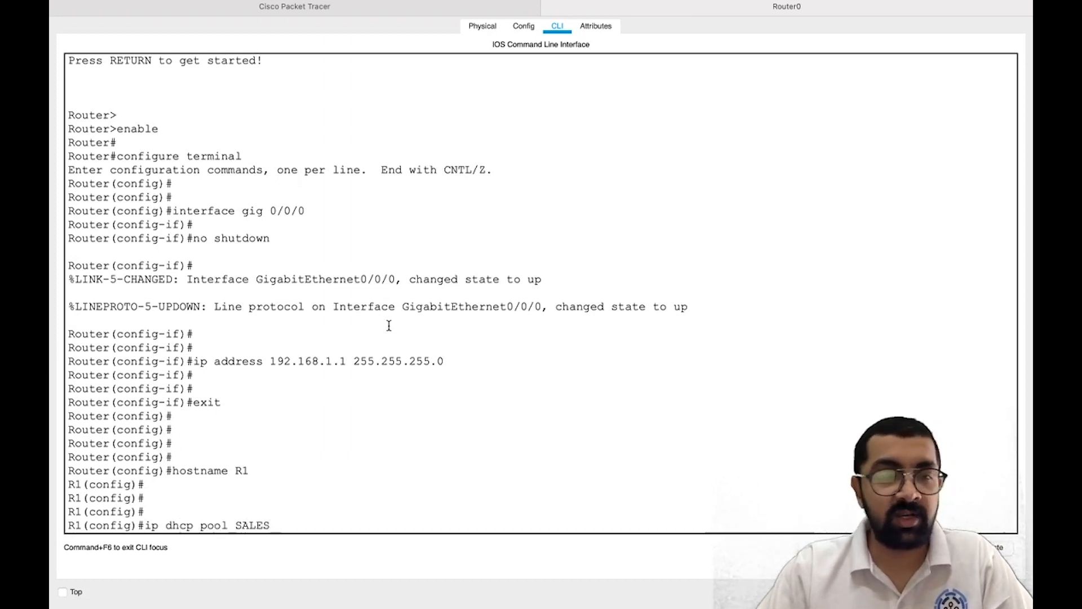
type("S")
key("Return")
key("Return")
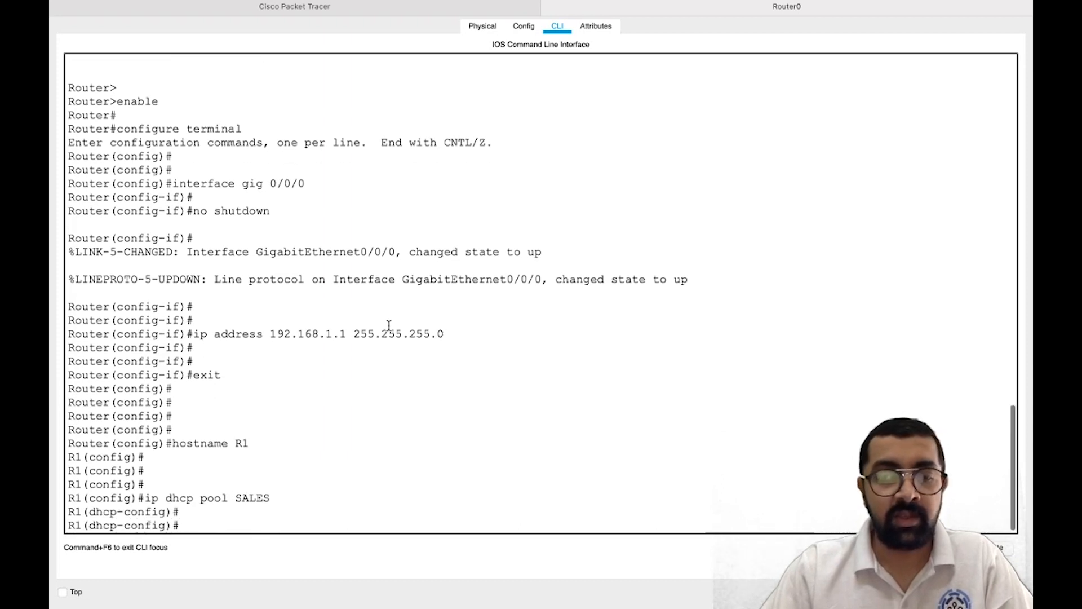
- Define the SALES pool's network as 192.168.1.0 with mask 255.255.255.0 and point out the network address
type("network ")
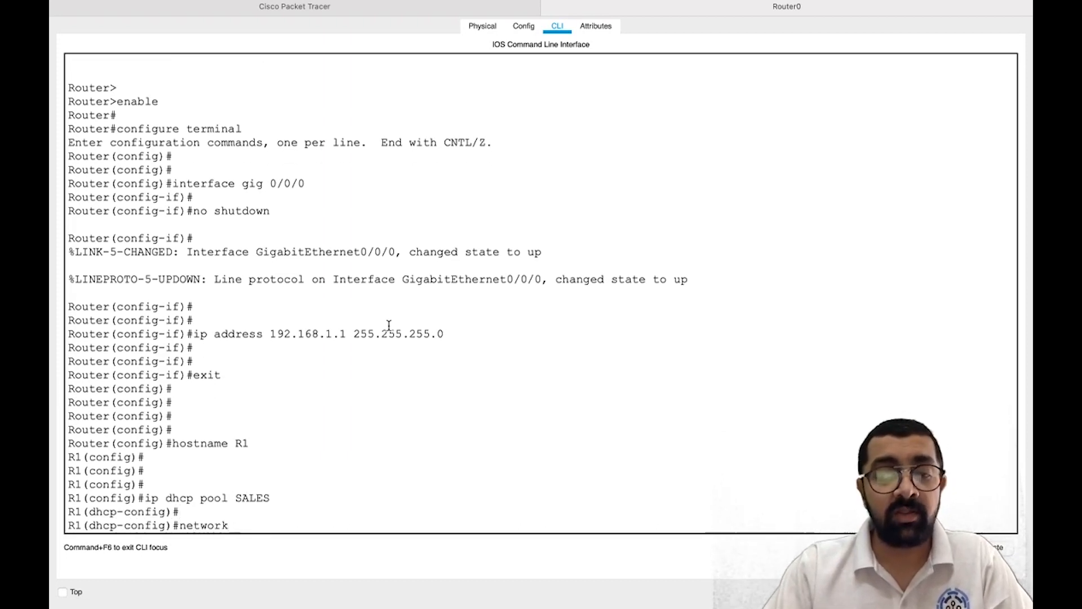
type("192.168.1.0")
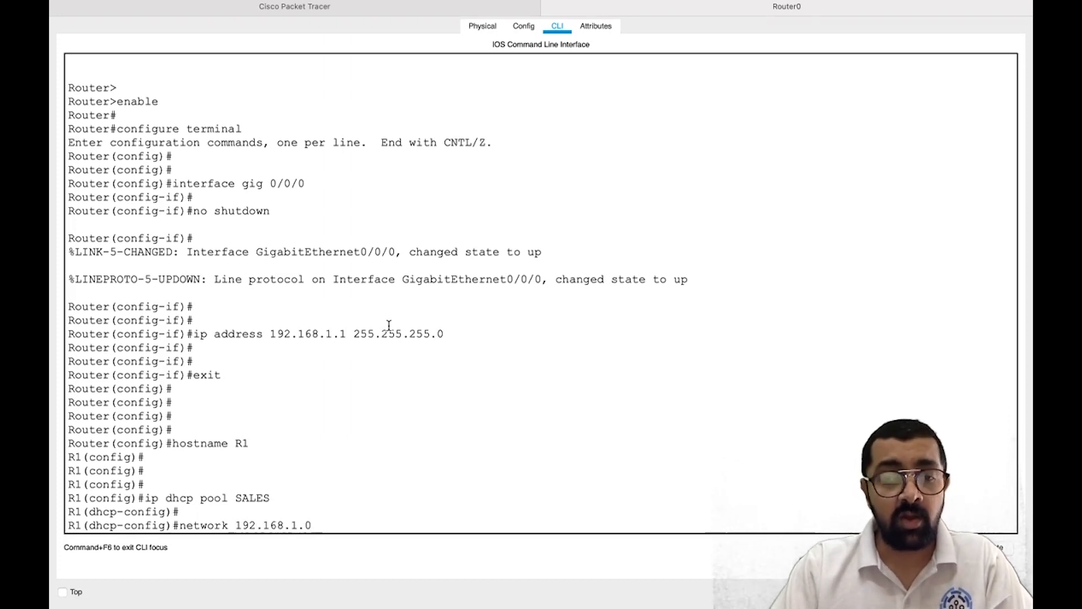
type(" 255.255.25")
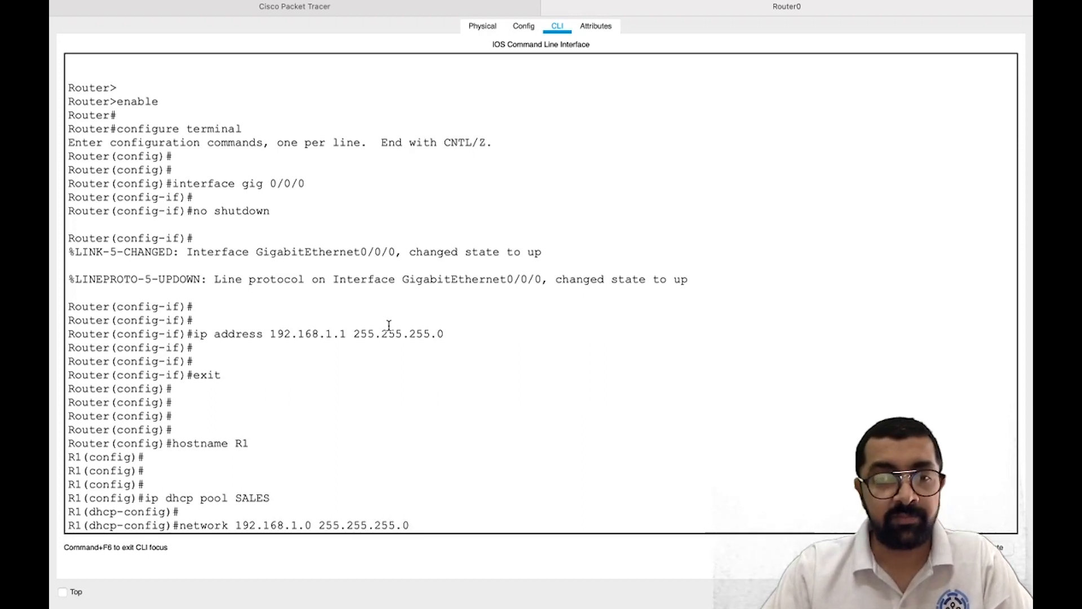
type("5.0")
key("Return")
key("Return")
key("Return")
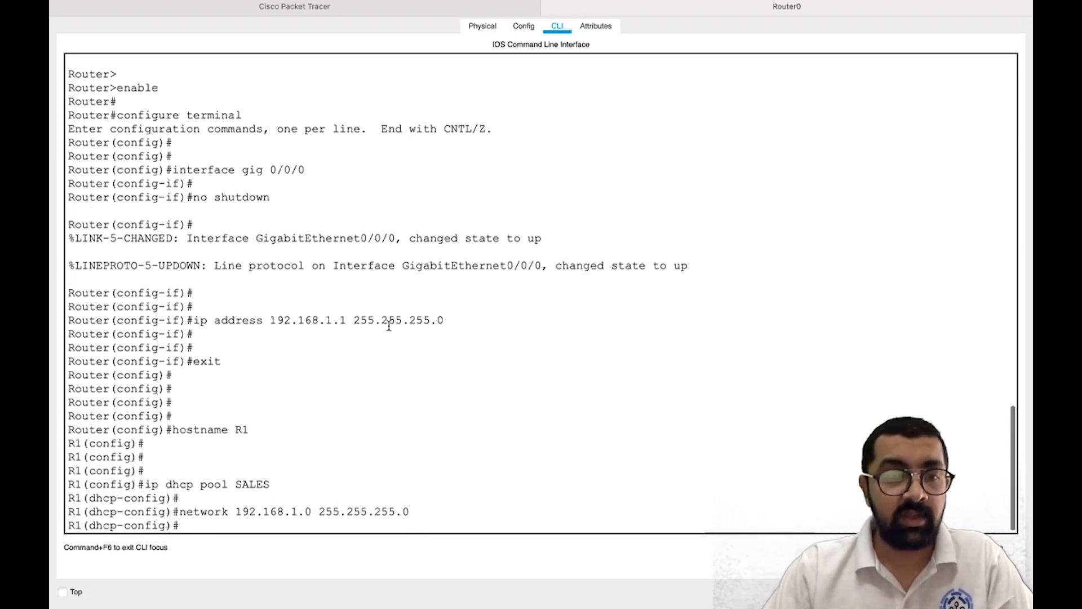
left_click_drag(235, 484, 317, 483)
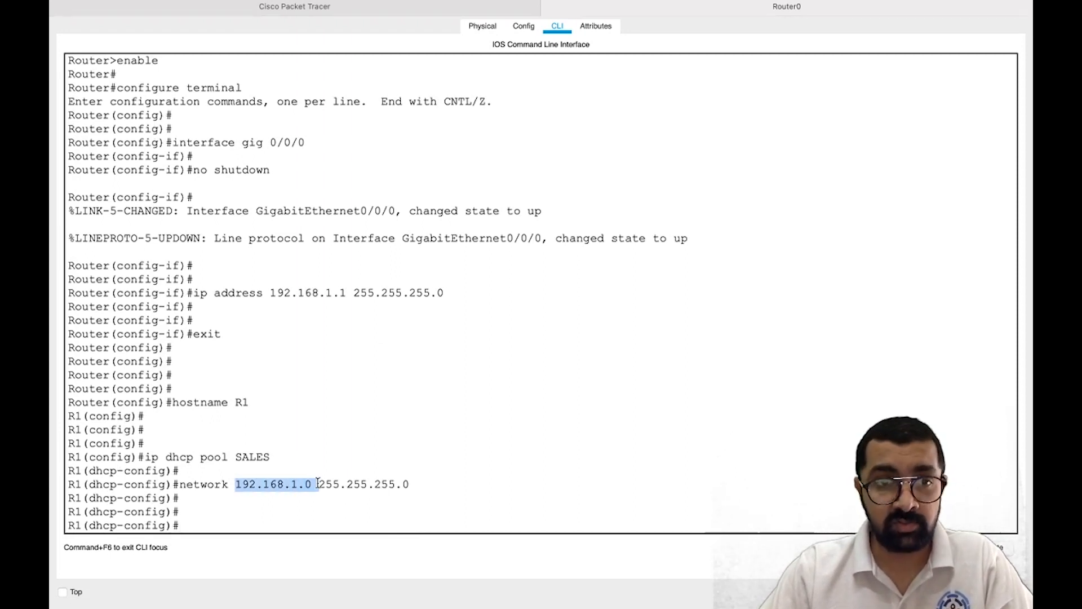
left_click(284, 486)
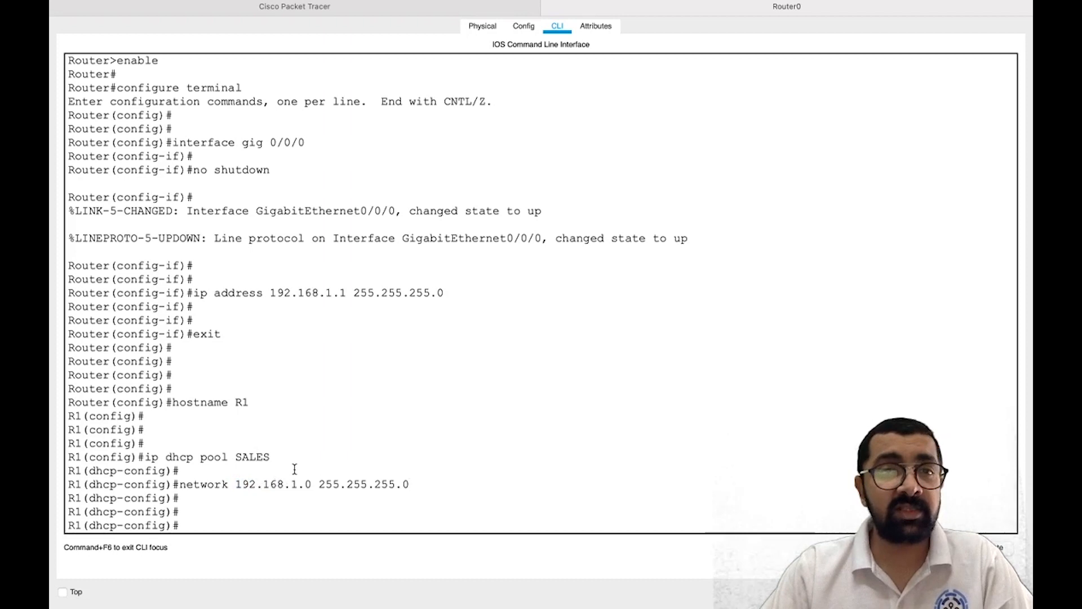
- Try to set the SALES pool's gateway with the command "default-router 192.168.1.1." including the trailing dot
key("Return")
type("default-rou")
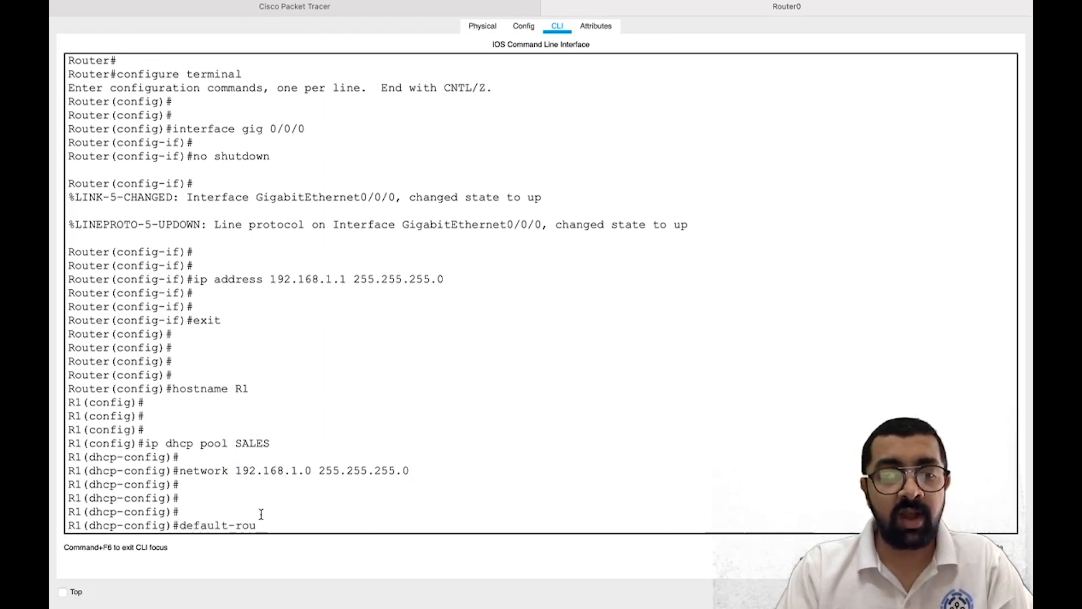
type("ter 192.168.1.1.")
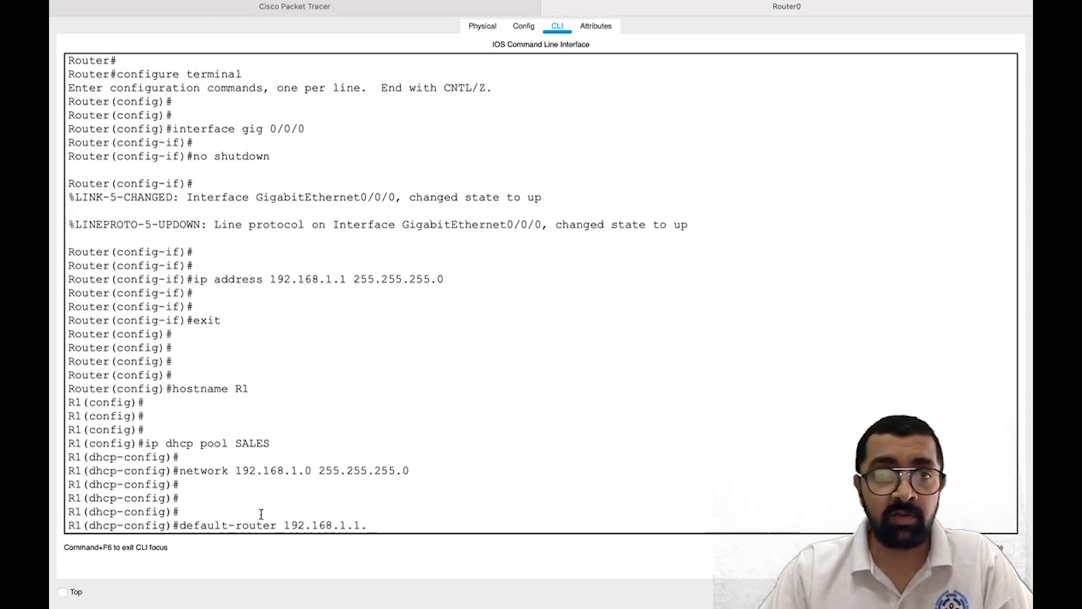
key("Return")
key("Return")
key("Return")
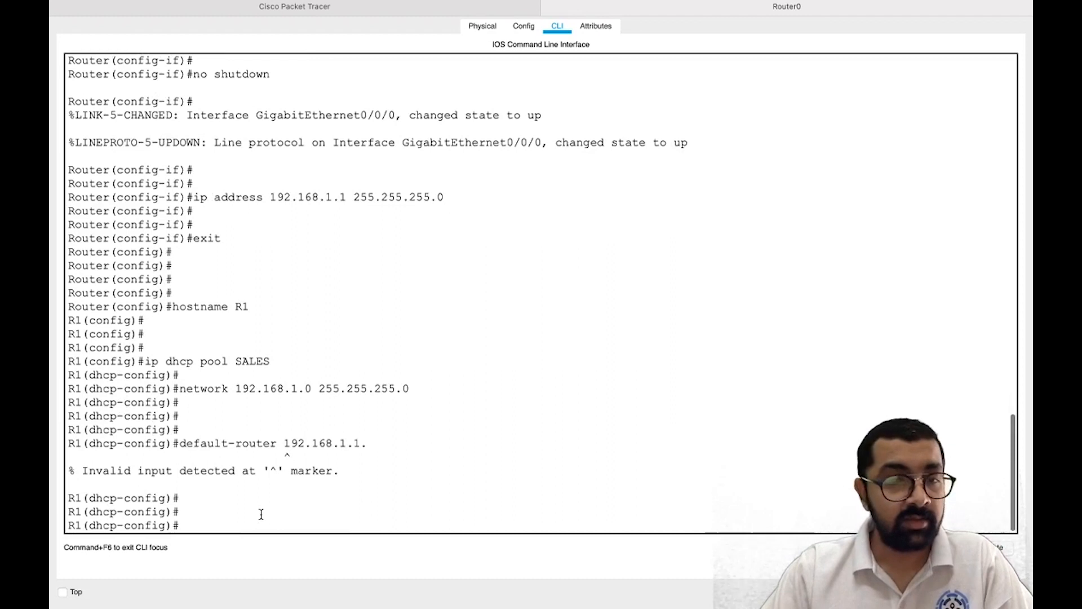
- Reissue the gateway command without the trailing dot as "default-router 192.168.1.1" and exit DHCP pool configuration
key("Up")
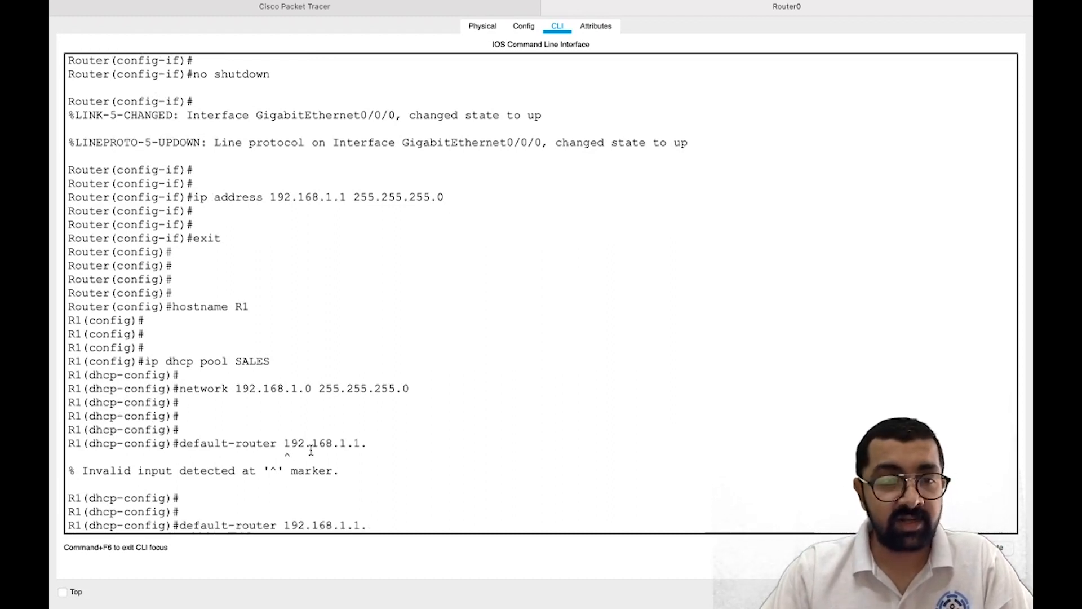
left_click_drag(366, 443, 361, 444)
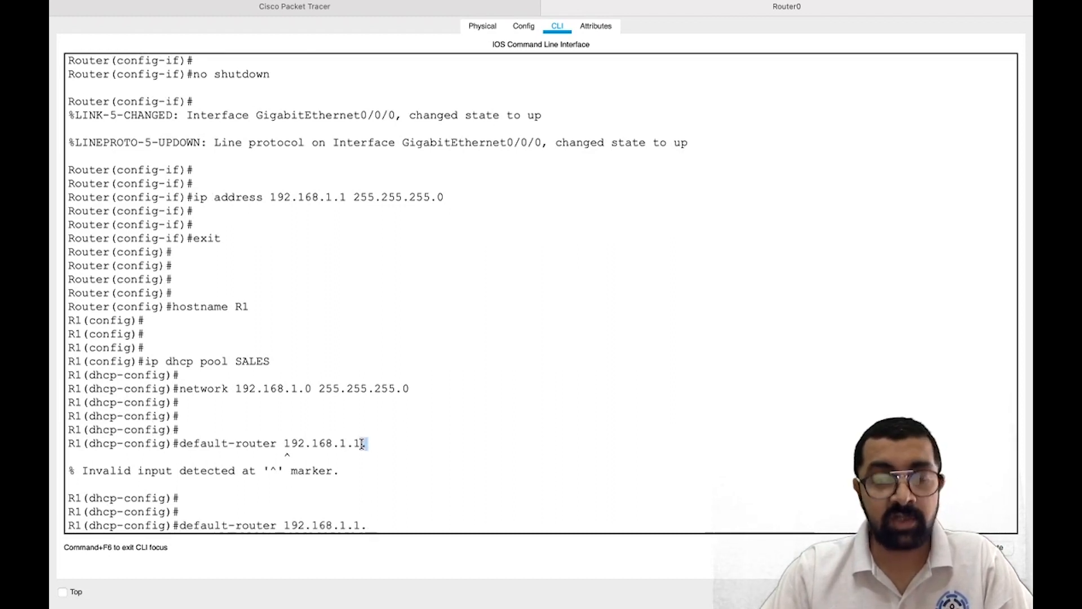
left_click(377, 523)
key("Return")
key("Return")
key("Return")
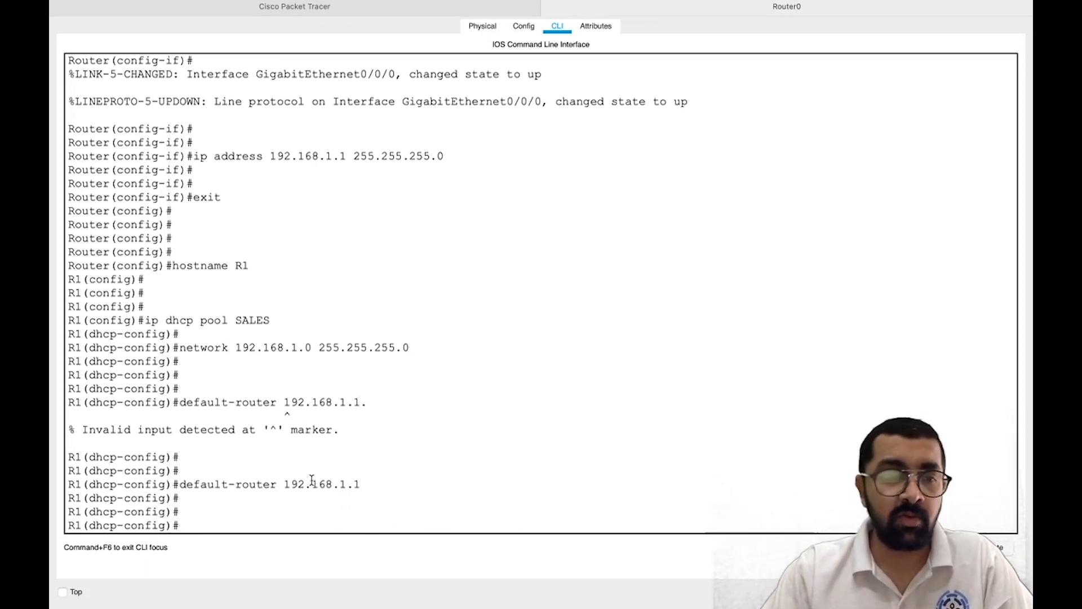
key("Return")
type("exit")
key("Return")
key("Return")
key("Return")
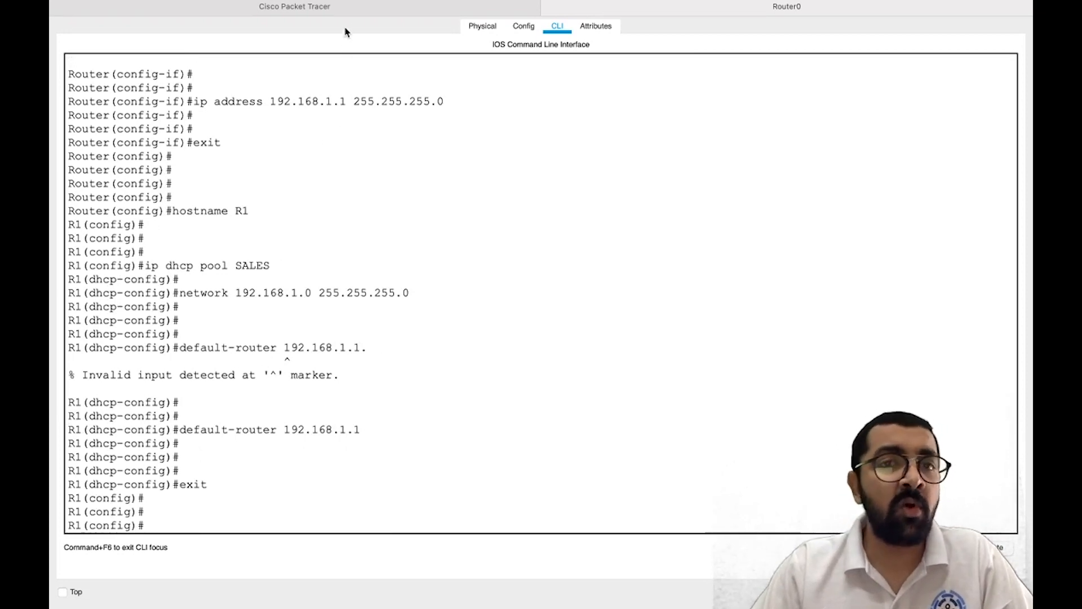
- Switch PC0's IPv4 configuration on FastEthernet0 to DHCP, close the PC0 window and return to the topology
left_click(345, 7)
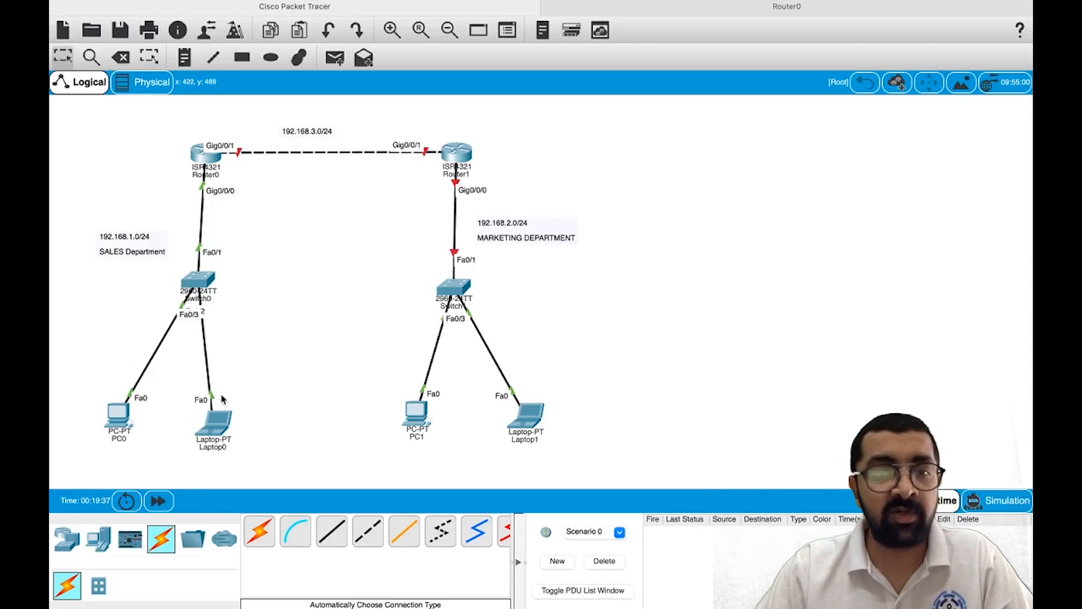
left_click(120, 417)
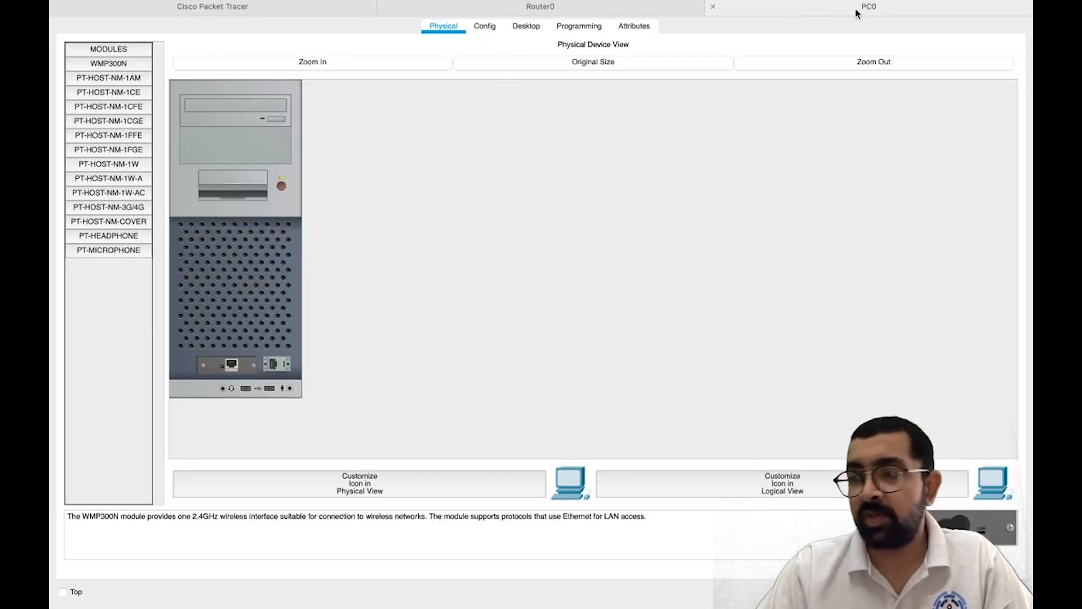
left_click(525, 29)
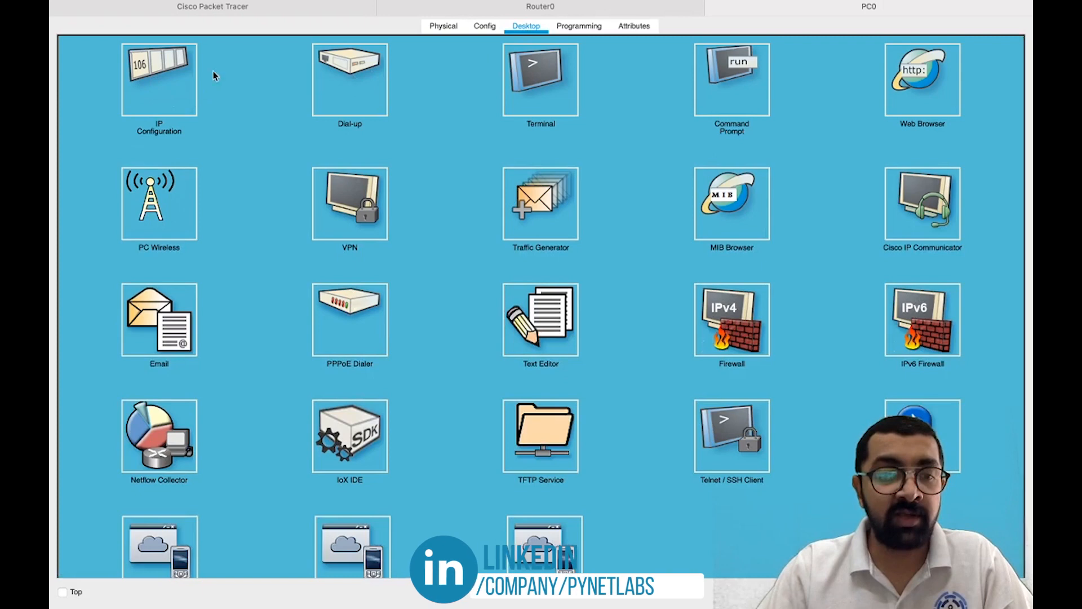
left_click(162, 91)
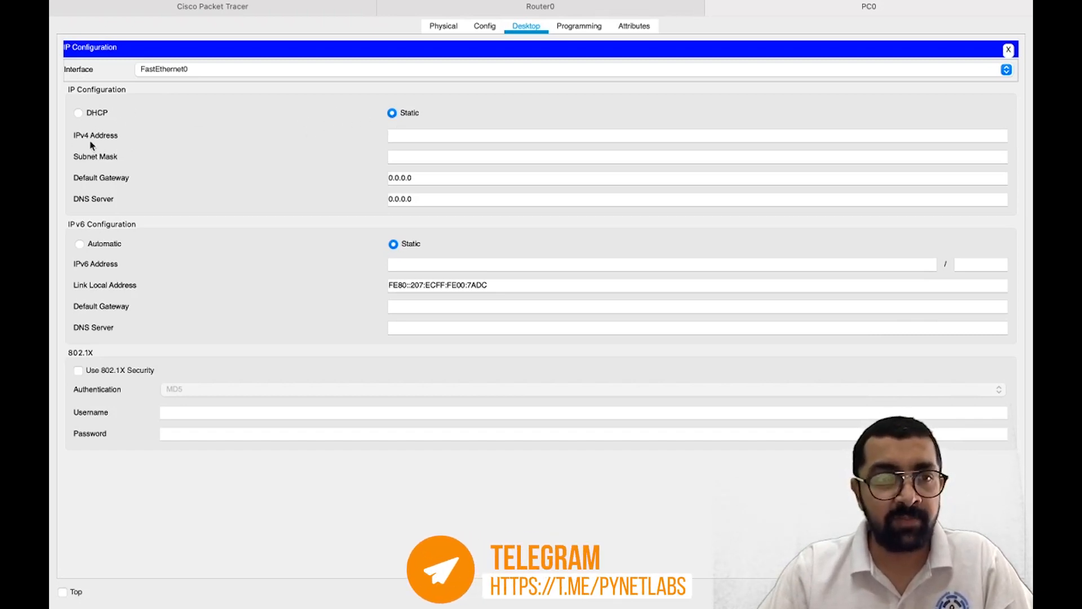
left_click(78, 113)
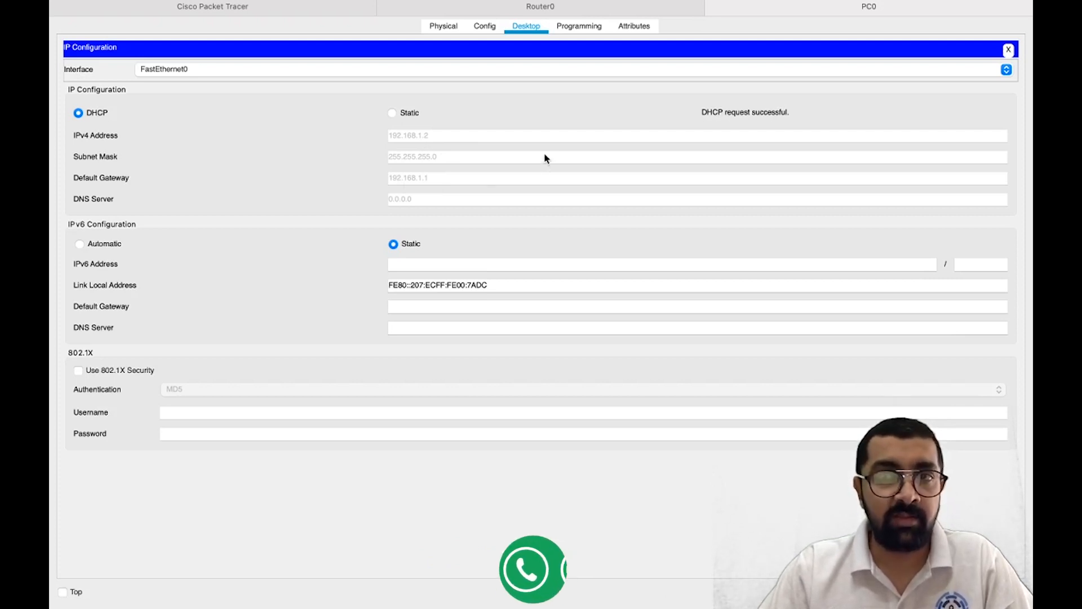
left_click(703, 8)
left_click(394, 8)
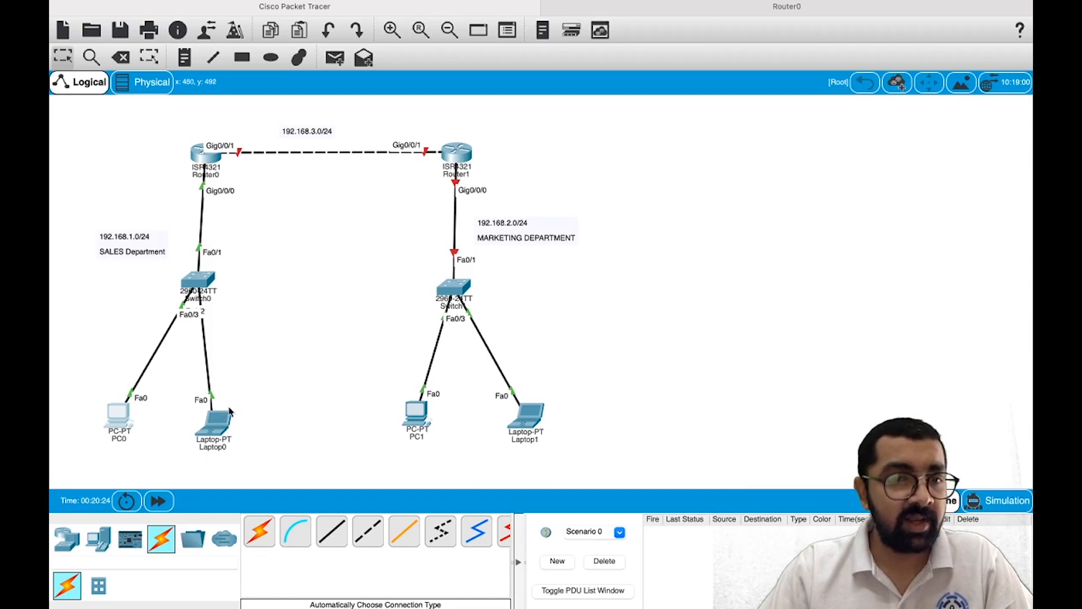
- Switch Laptop0's IPv4 configuration on FastEthernet0 to DHCP, close the Laptop0 window and return to the topology
left_click(221, 427)
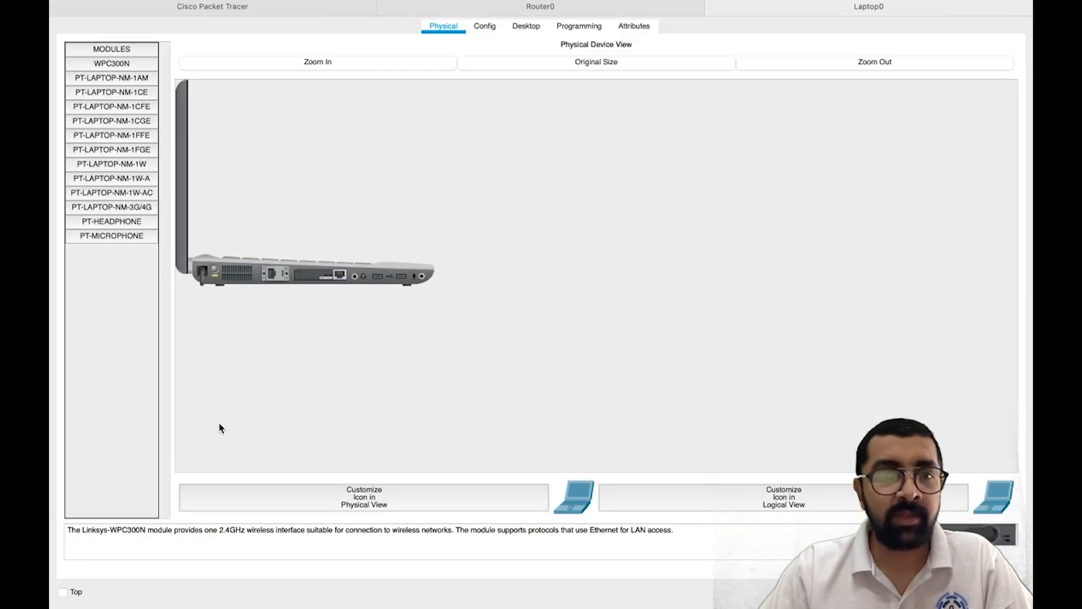
left_click(527, 27)
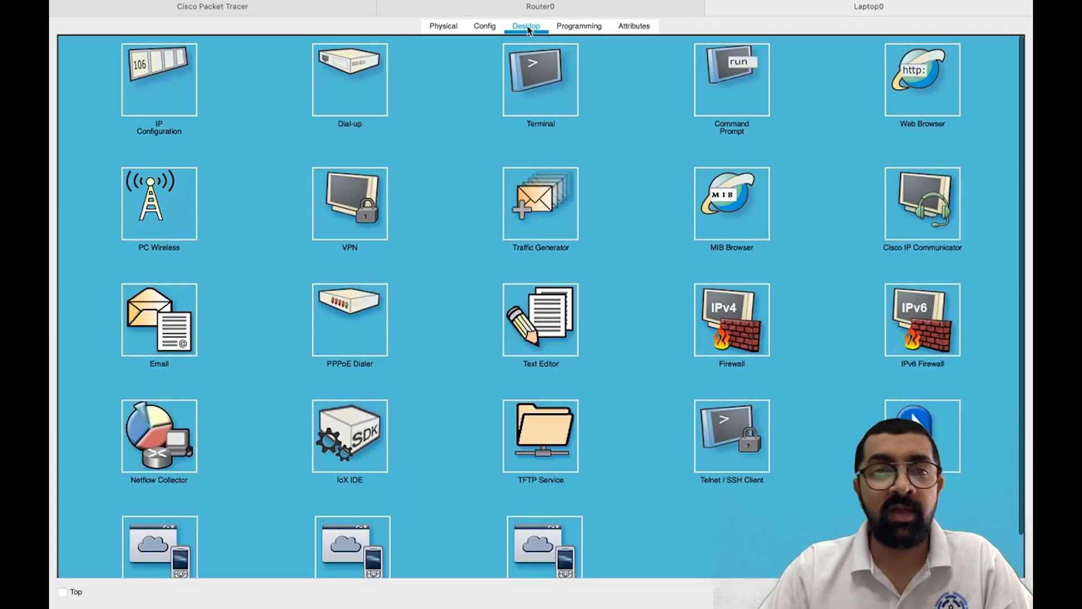
left_click(164, 85)
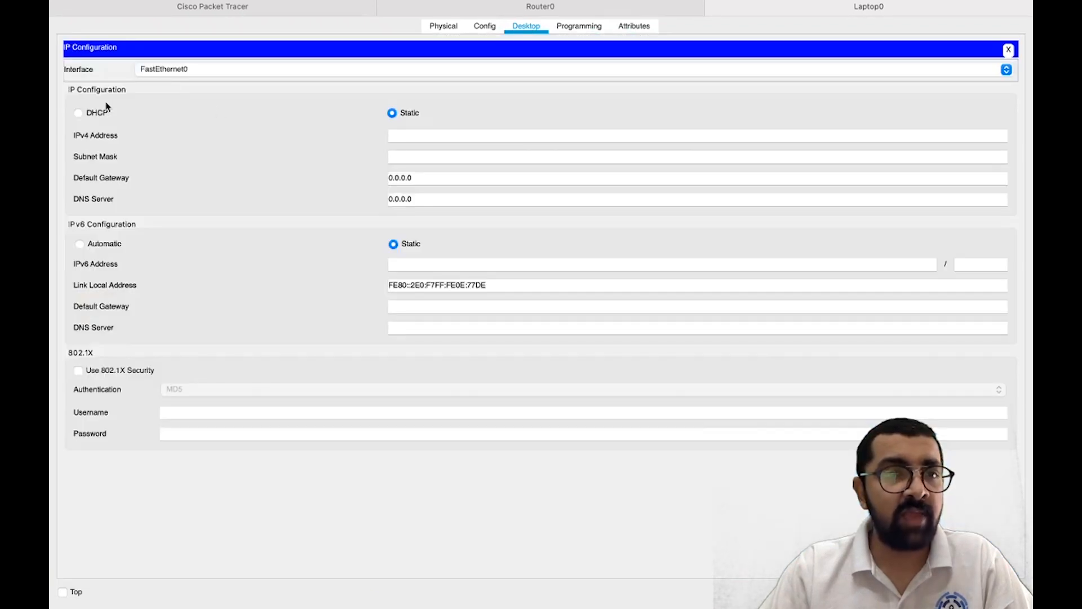
left_click(79, 113)
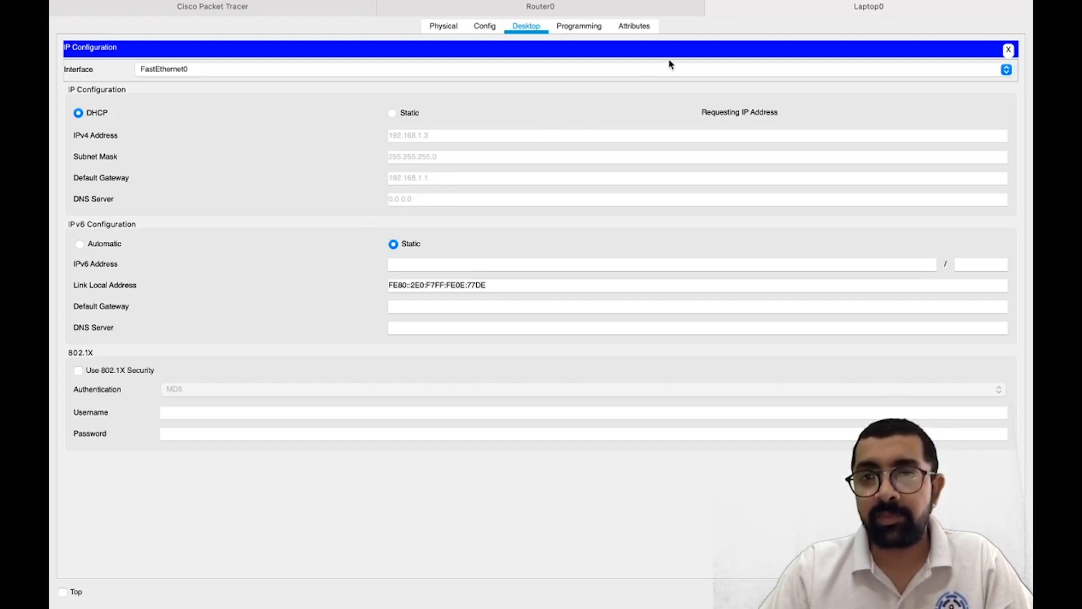
left_click(713, 7)
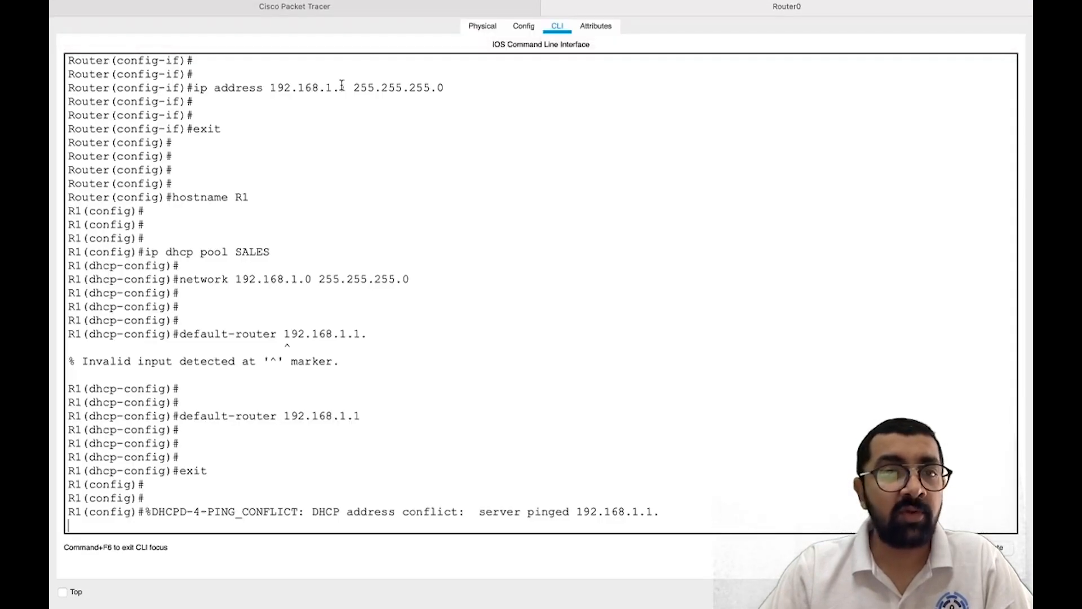
left_click(341, 9)
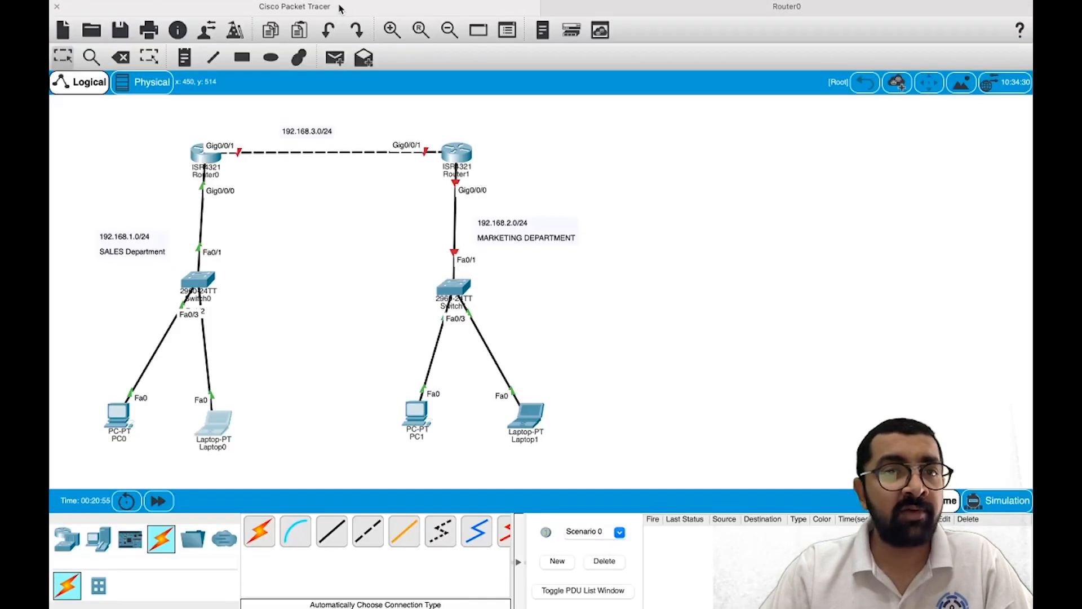
- Open Router1's command line and answer "no" to the initial configuration dialog to reach the user prompt
left_click(458, 159)
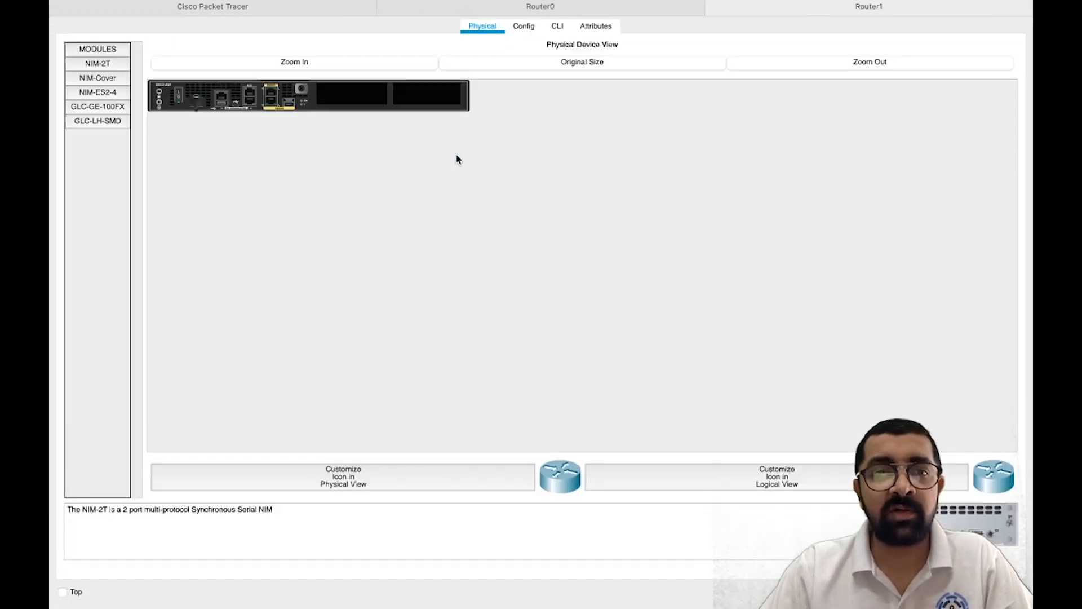
left_click(558, 28)
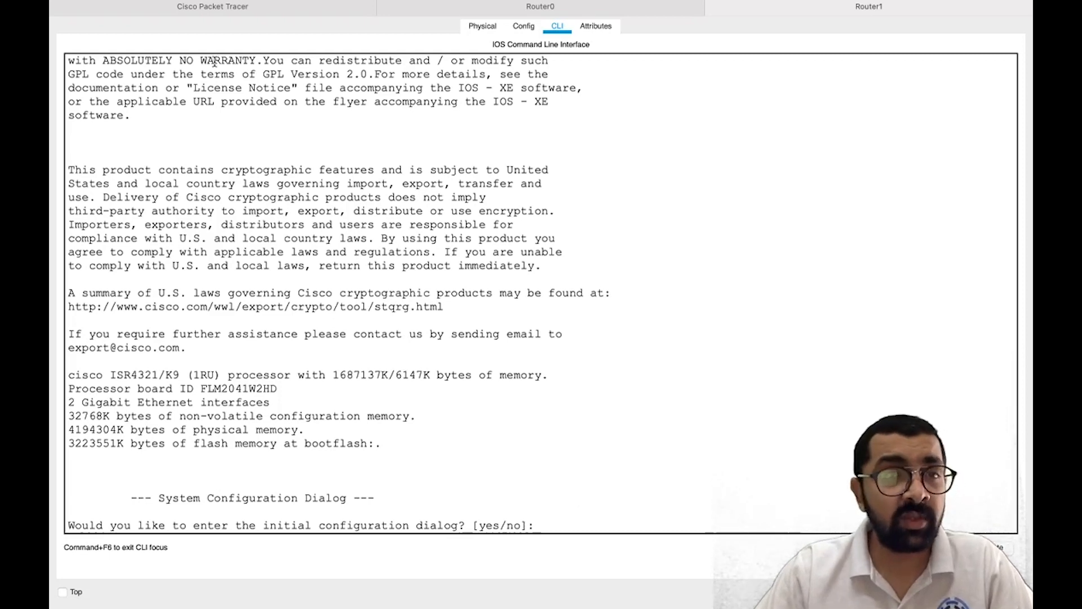
left_click(254, 8)
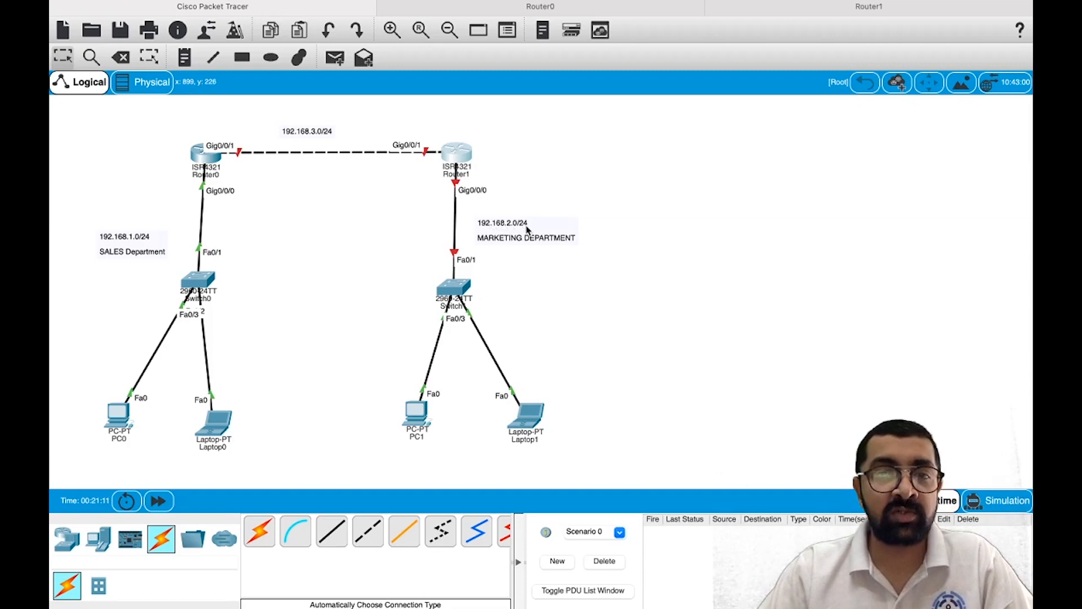
left_click(778, 11)
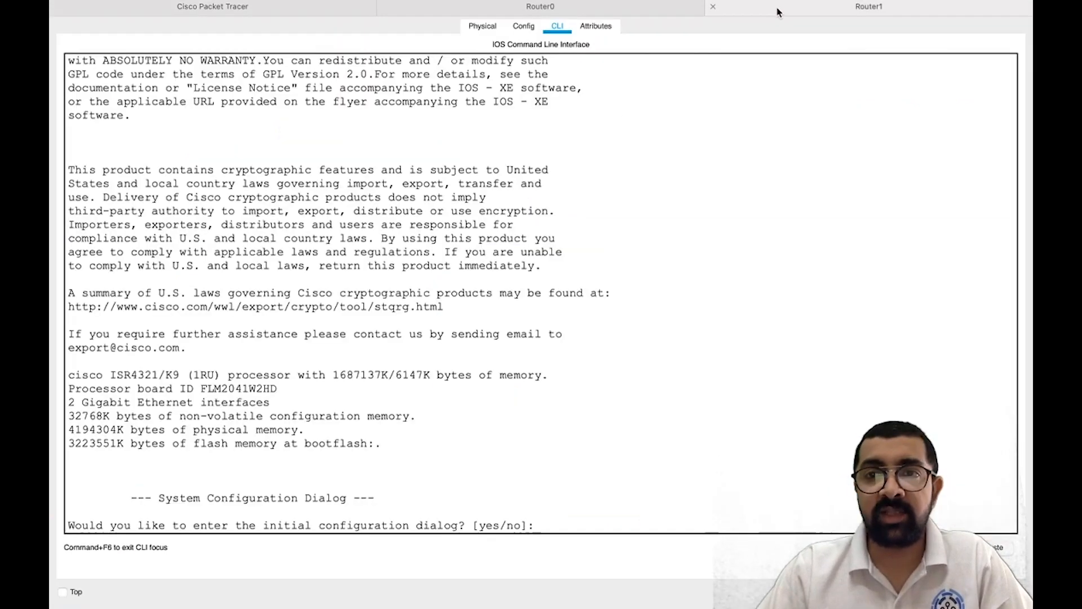
key("Return")
key("Return")
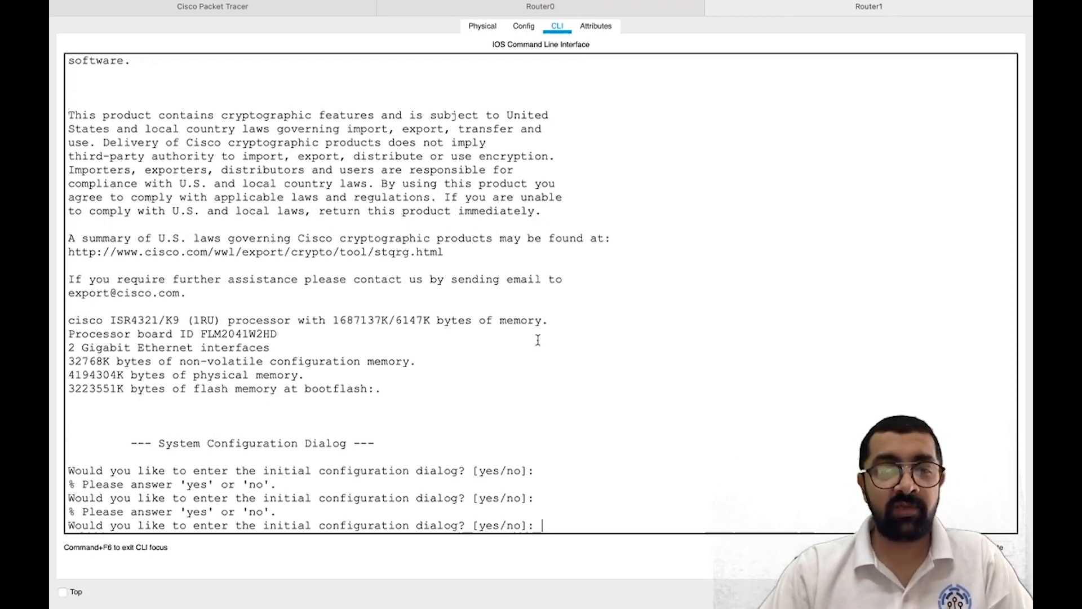
type("no")
key("Return")
key("Return")
key("Return")
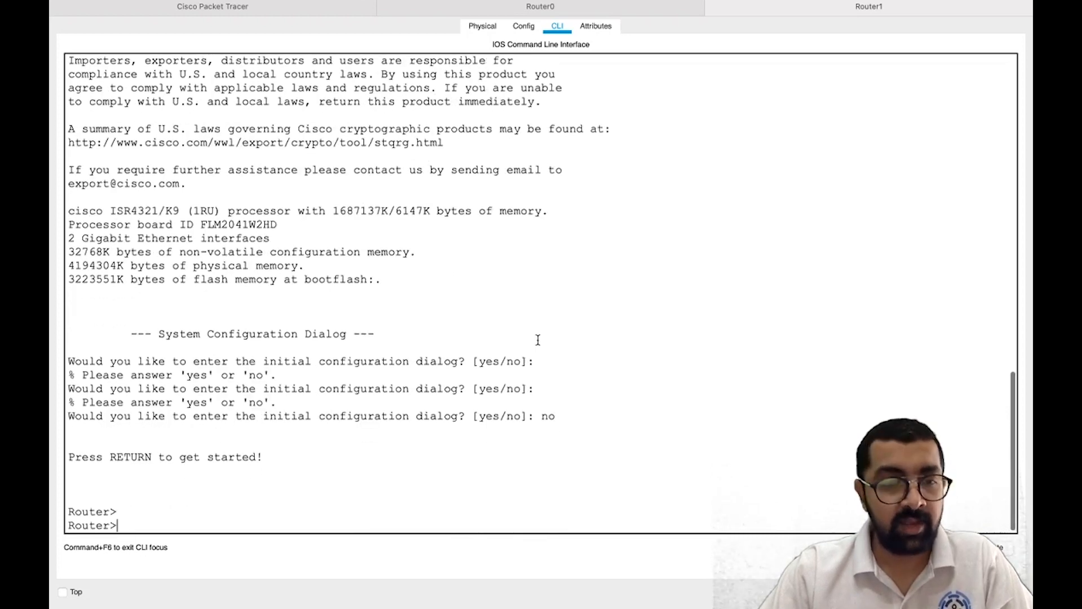
- Enter privileged mode on Router1 with "enable" and go into global configuration mode with "configure terminal"
type("enable")
key("Return")
key("Return")
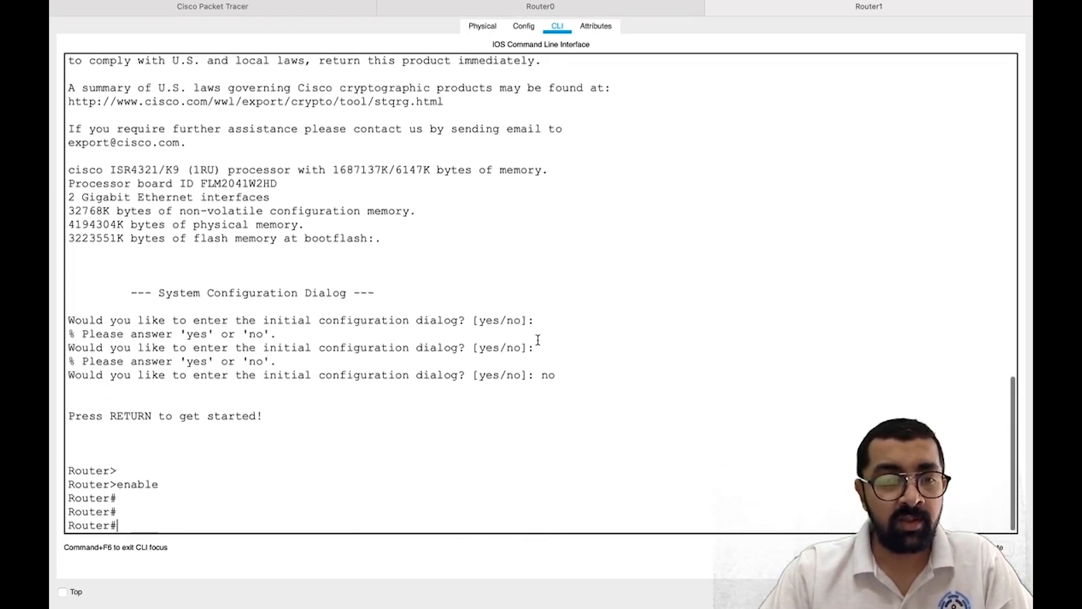
type("configure te")
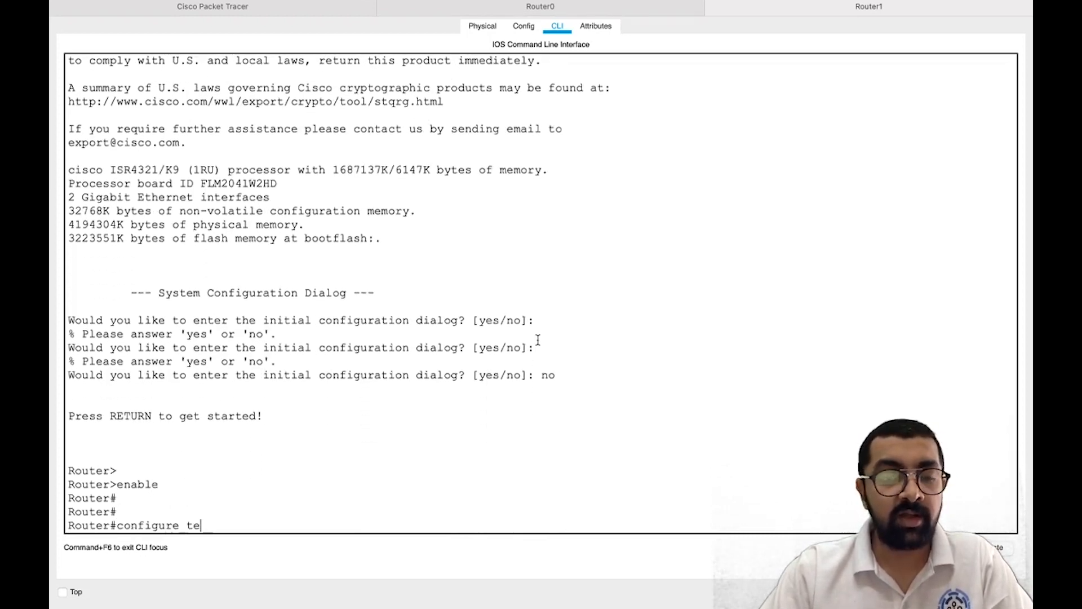
type("rminal")
key("Return")
key("Return")
key("Return")
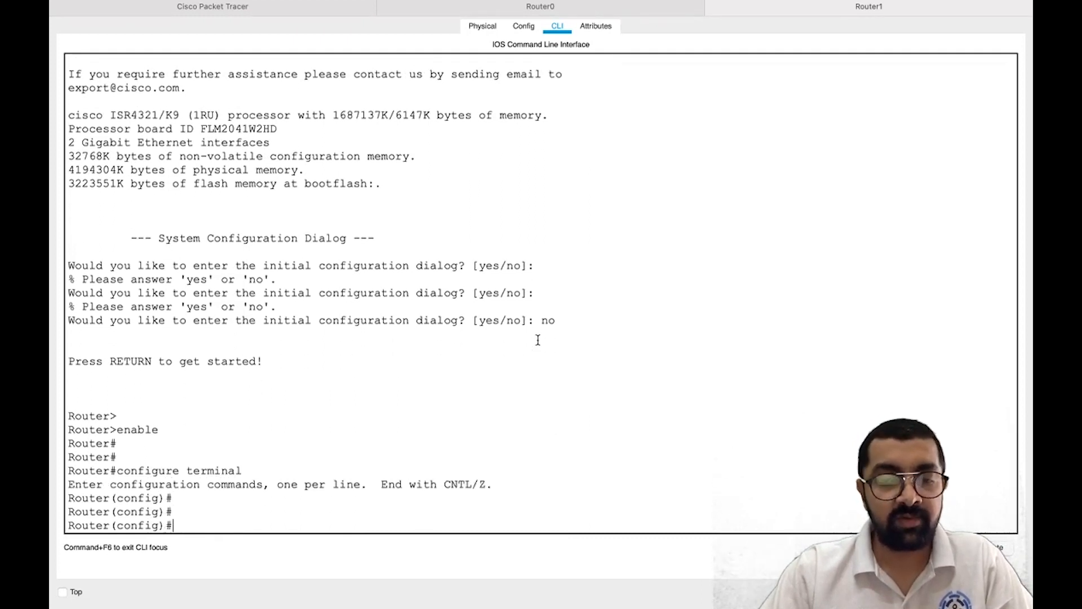
- Set Router1's hostname to R2
type("in")
type("hostname R2")
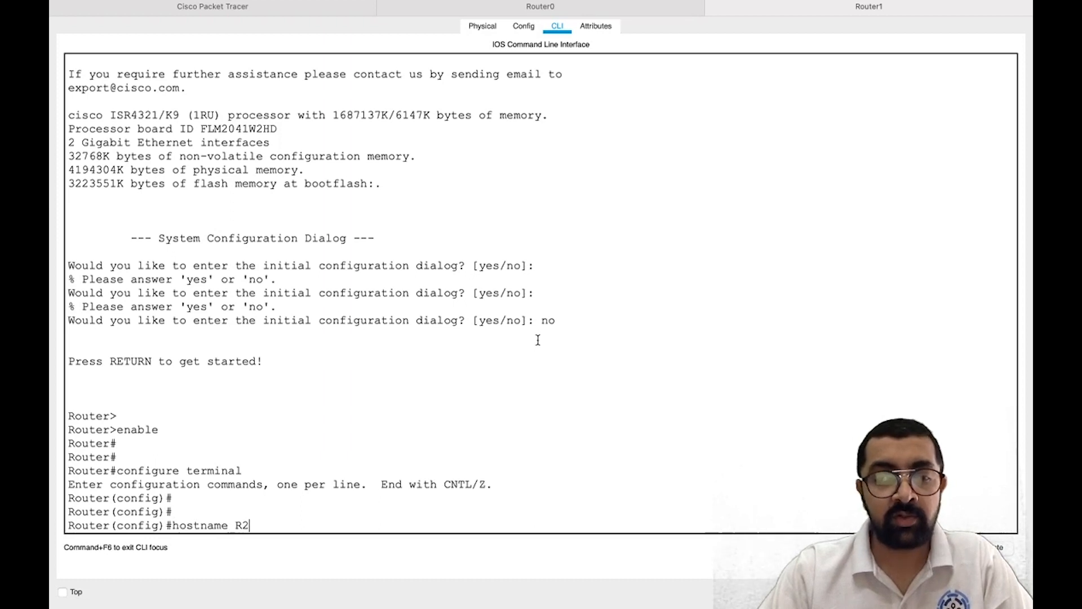
key("Return")
key("Return")
key("Return")
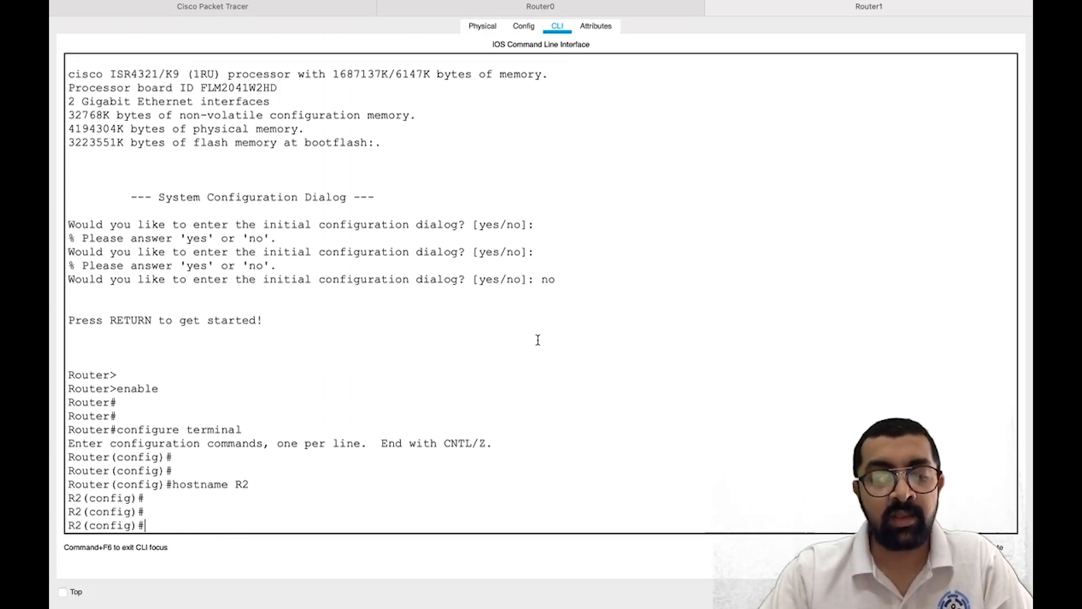
- Enter configuration of R2's interface gig 0/0/0, check its link in the topology, and enable it with "no shutdown"
type("interface")
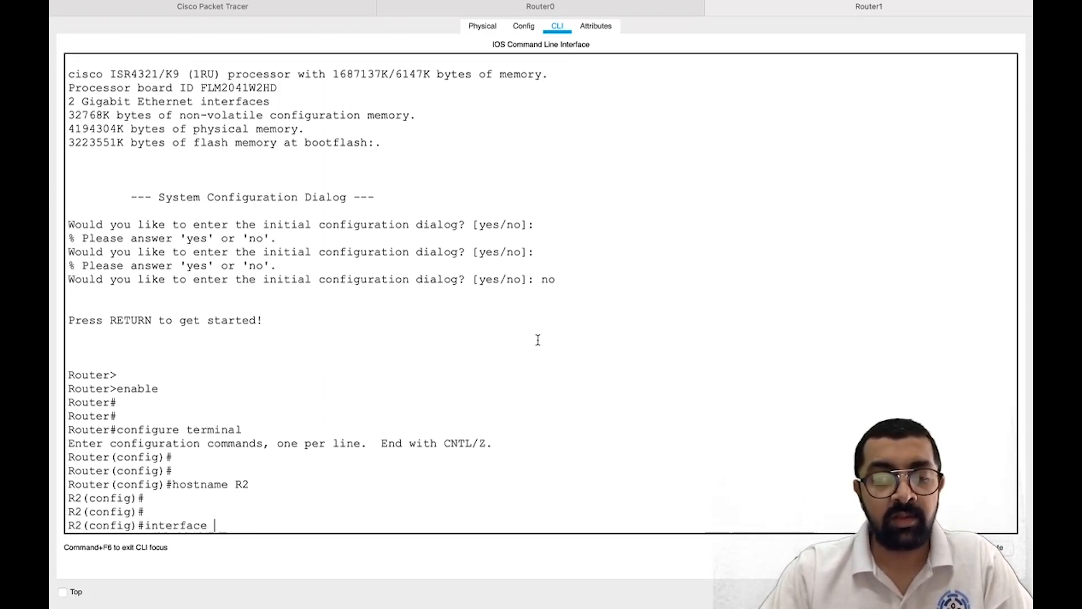
type("0/0/0")
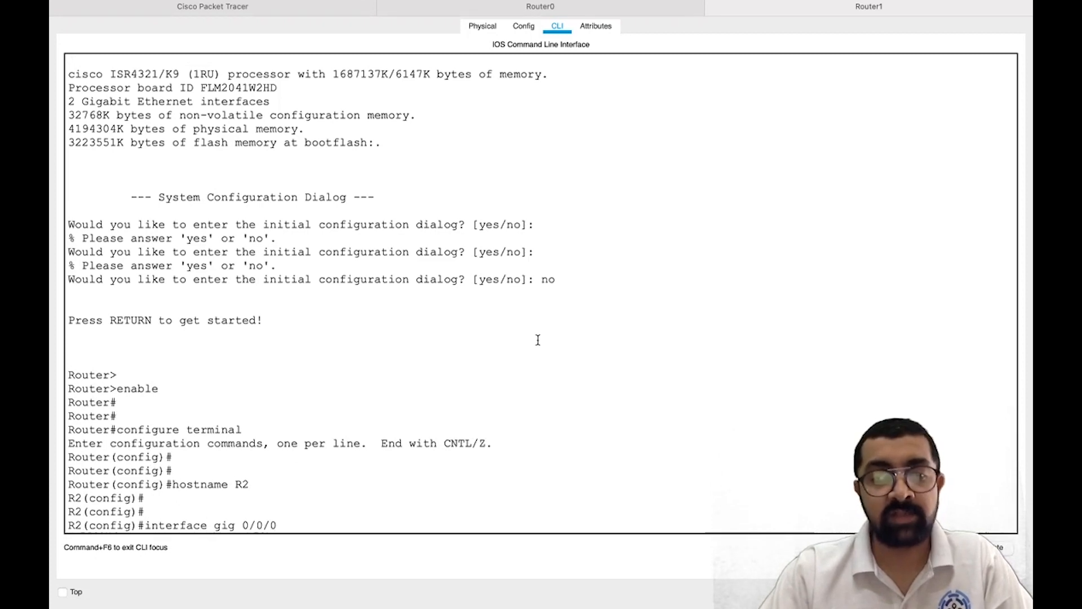
key("Return")
key("Return")
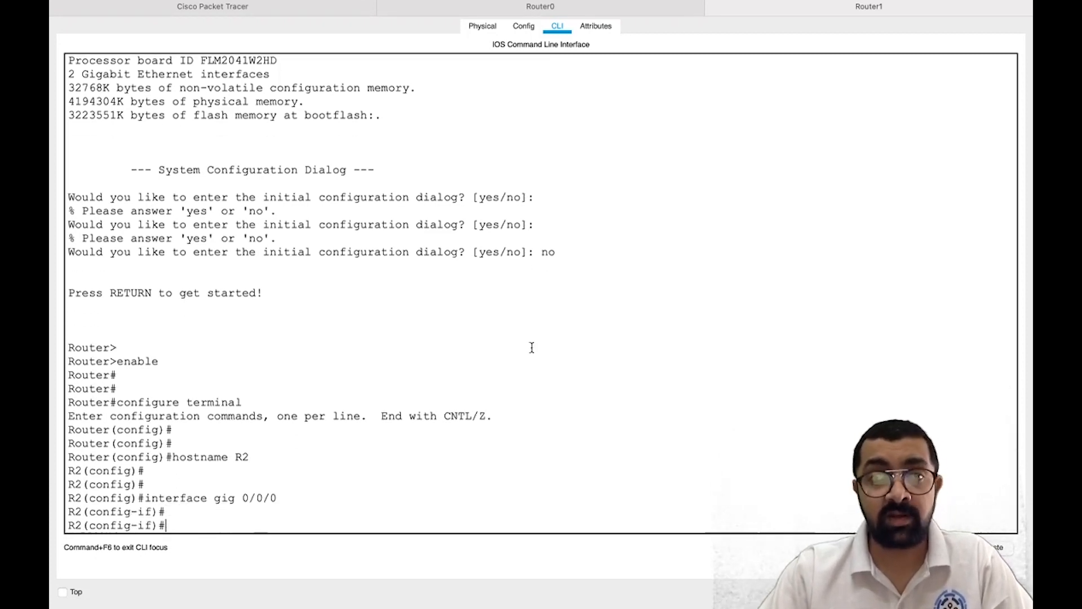
left_click(252, 10)
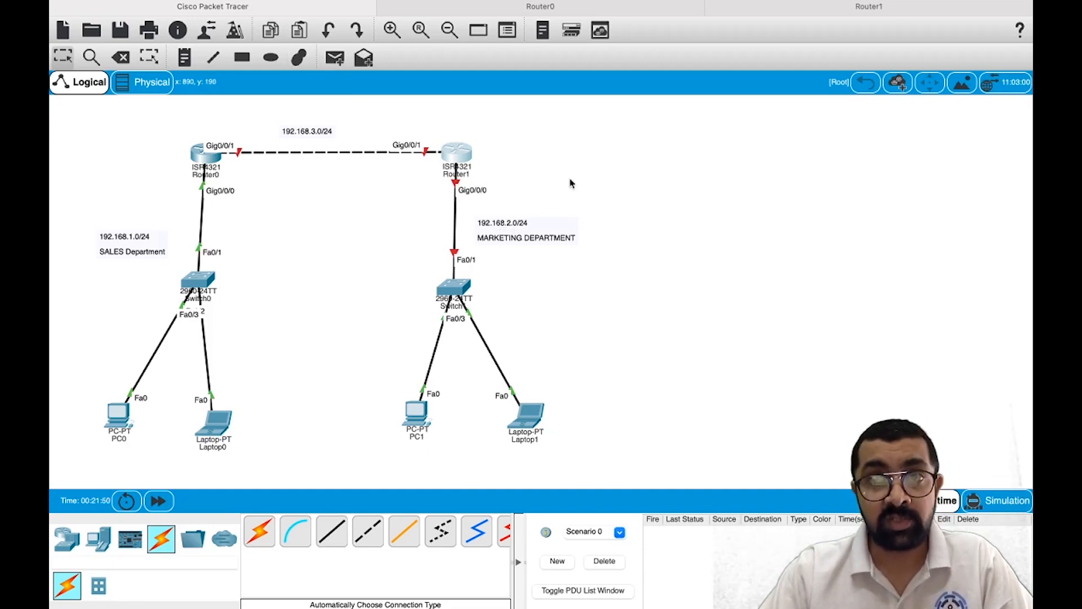
left_click(776, 9)
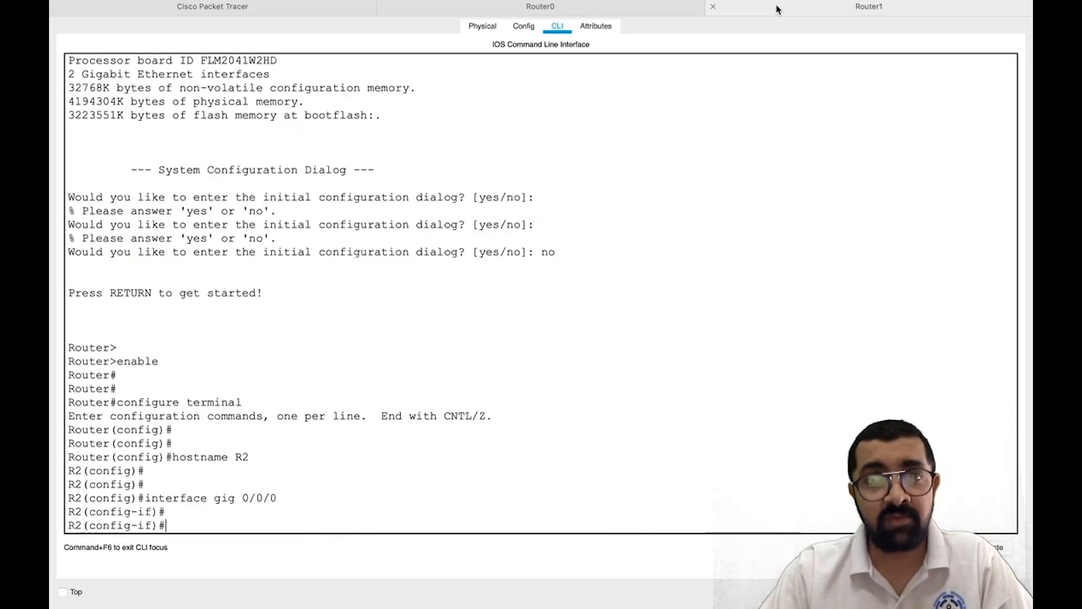
key("Return")
type("no ")
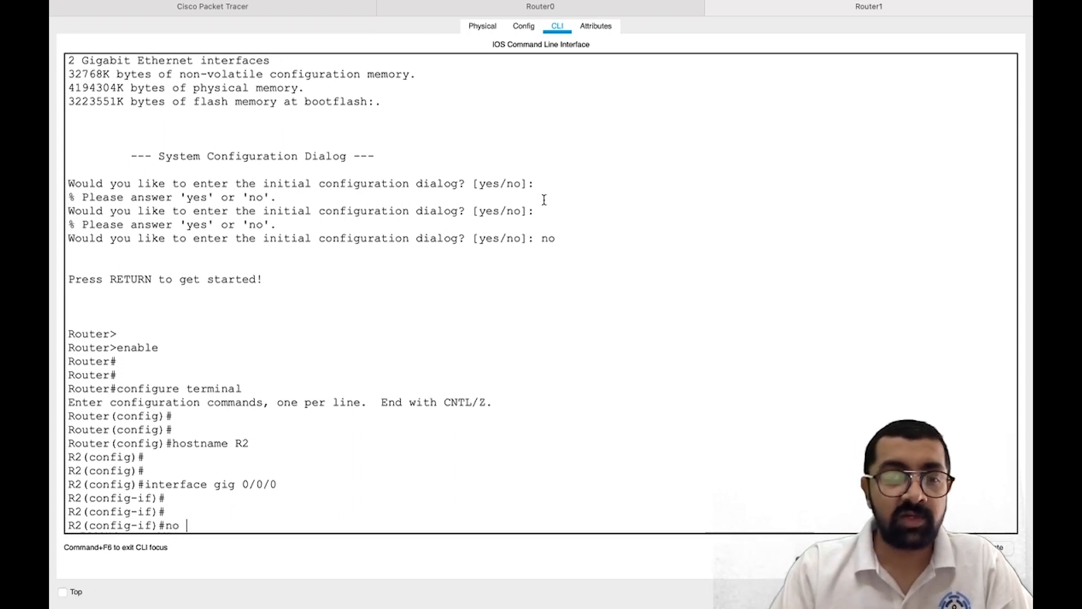
type("shutdown")
key("Return")
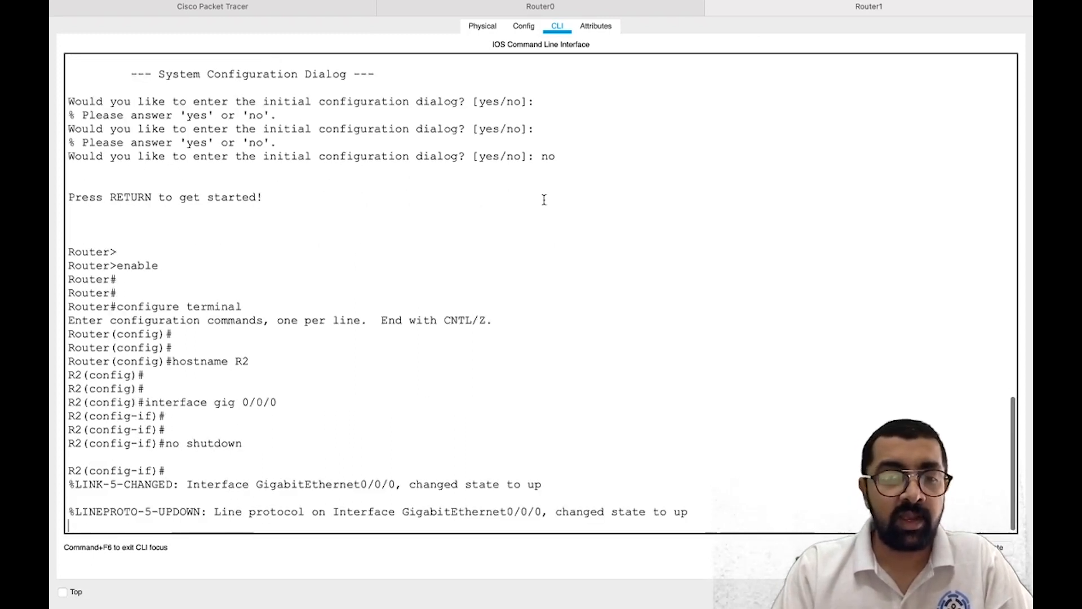
- Assign IP address 192.168.2.1 with mask 255.255.255.0 to R2's gig 0/0/0 and exit interface configuration
key("Return")
key("Return")
type("ip address")
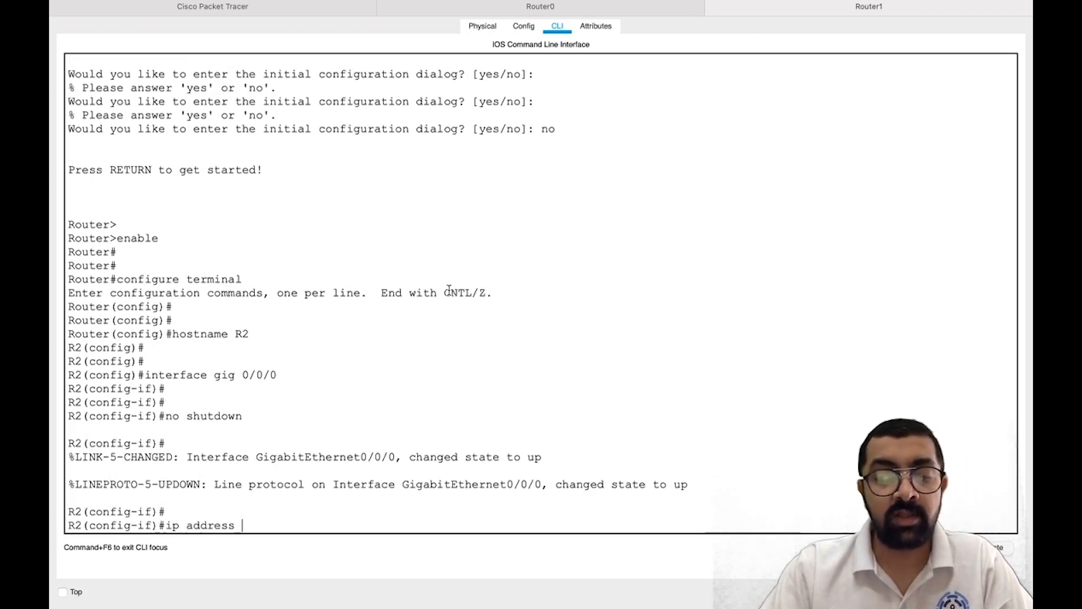
type(" 192.168.2.1 255.2")
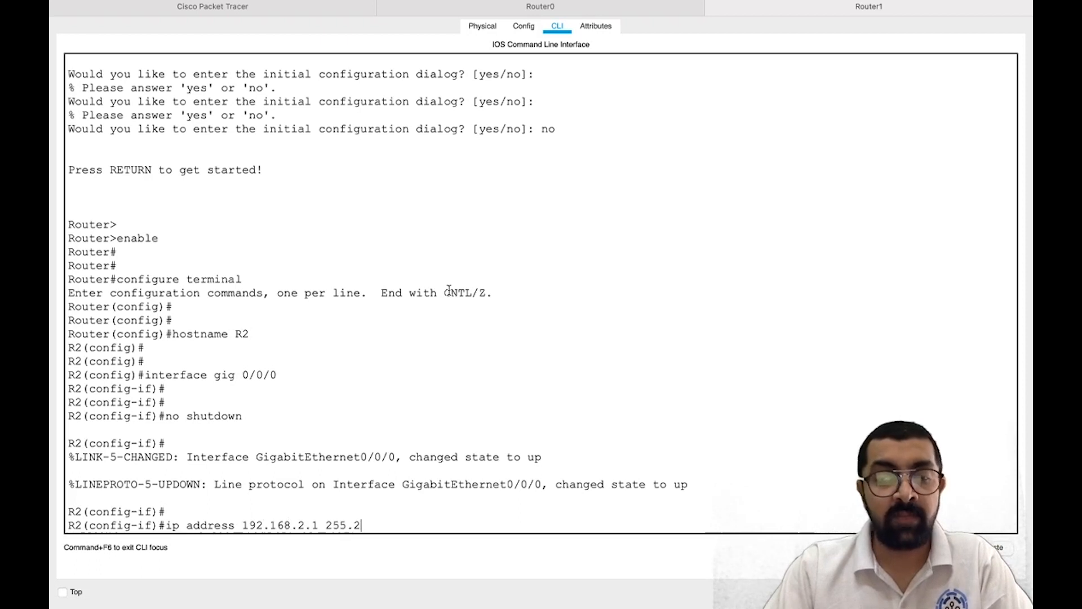
key("Return")
key("Return")
key("Return")
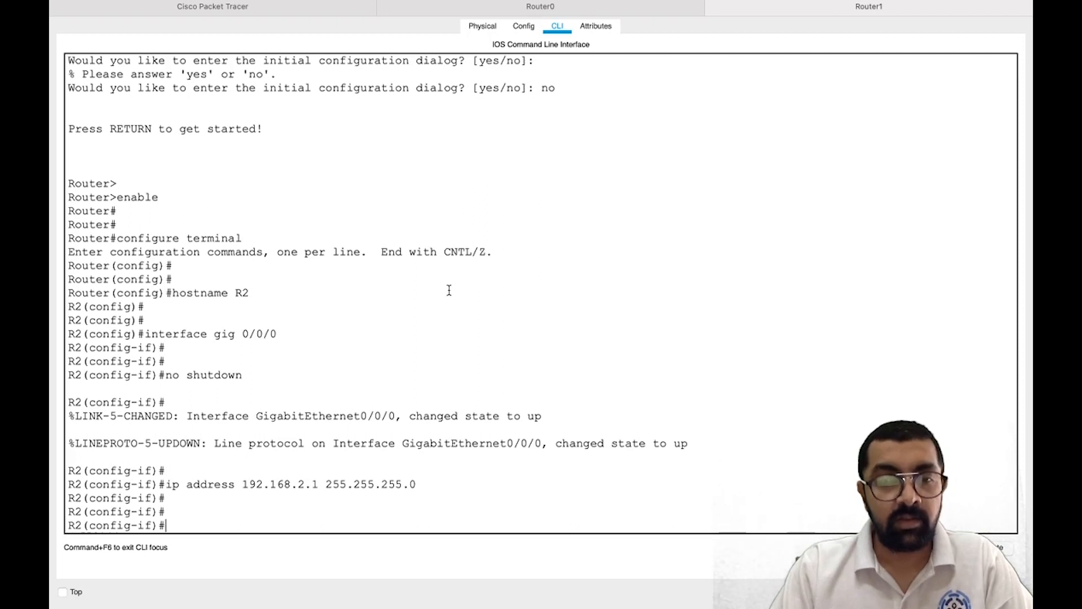
type("exit")
key("Return")
key("Return")
key("Return")
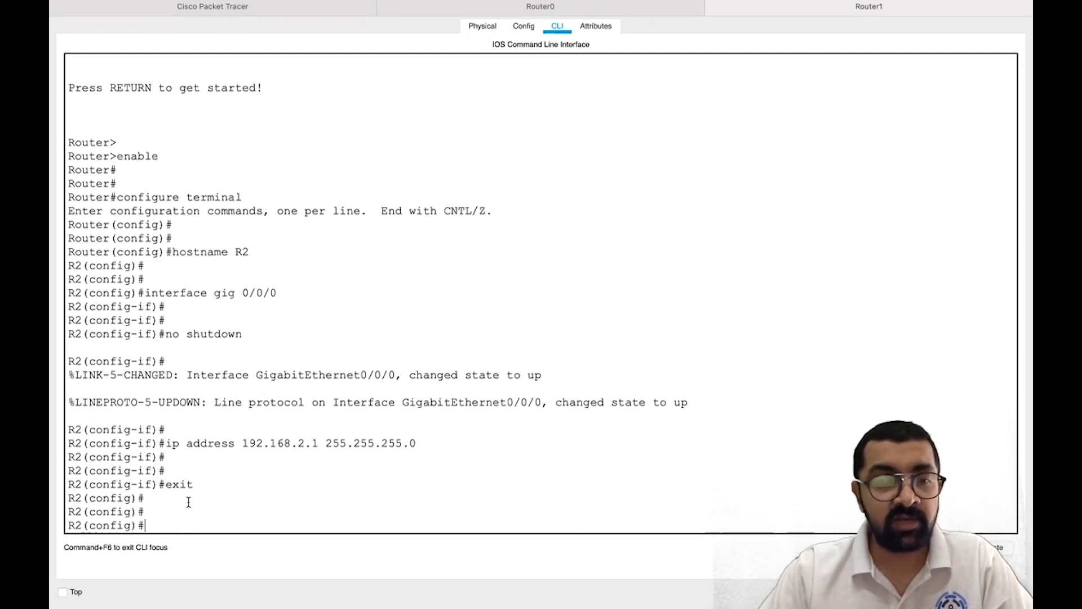
- Create the DHCP pool MARKETING on R2 and define its network as 192.168.2.0 with mask 255.255.255.0
type("ip dhcp poo")
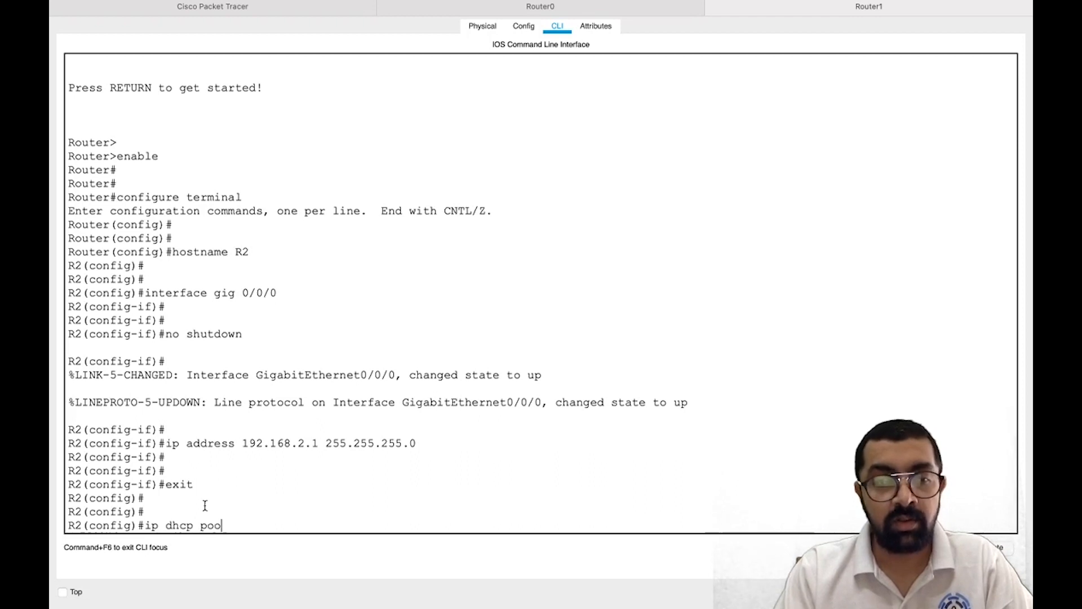
type("l MARKETING")
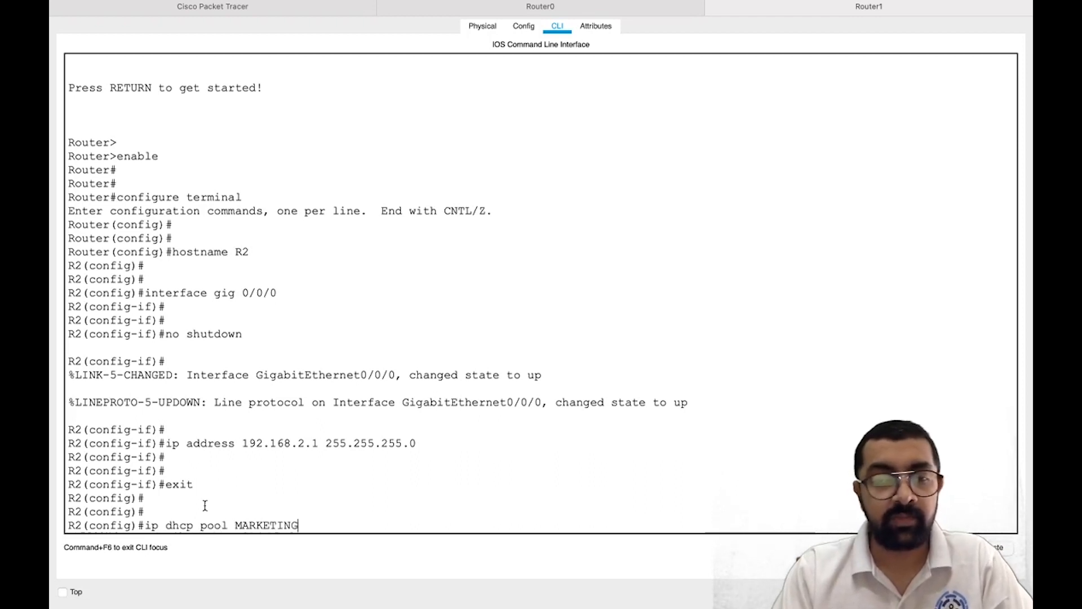
key("Return")
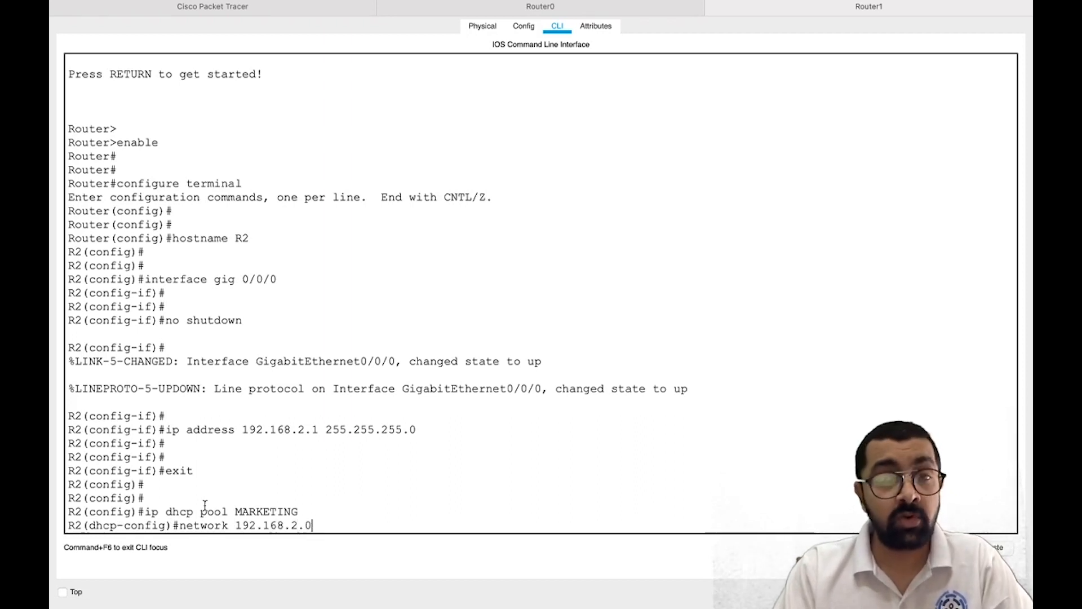
type("network 192.168.2.0 255.25")
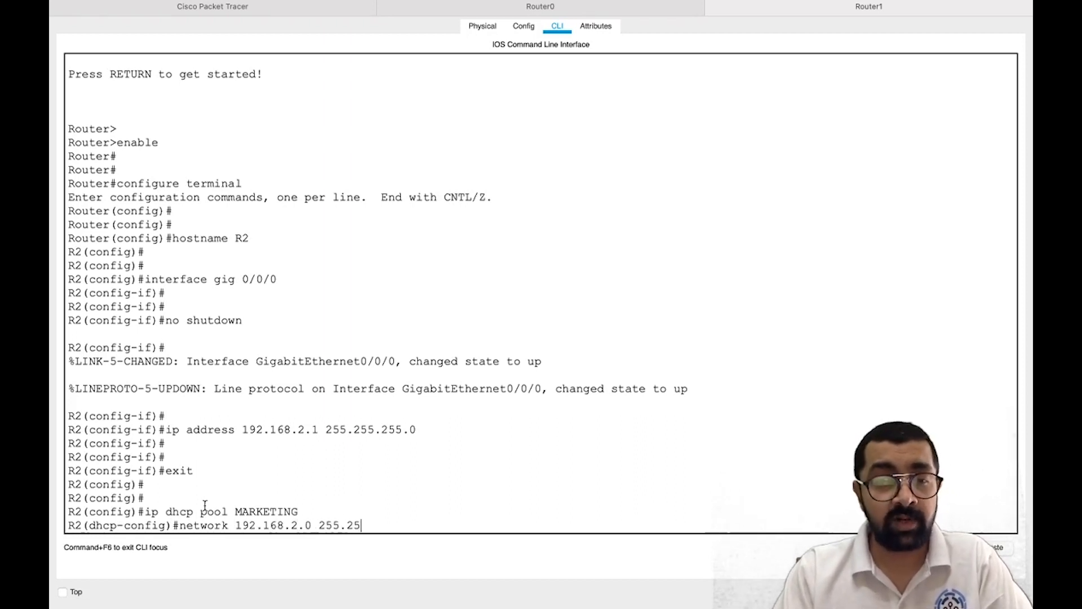
type("5.255.0")
key("Return")
key("Return")
key("Return")
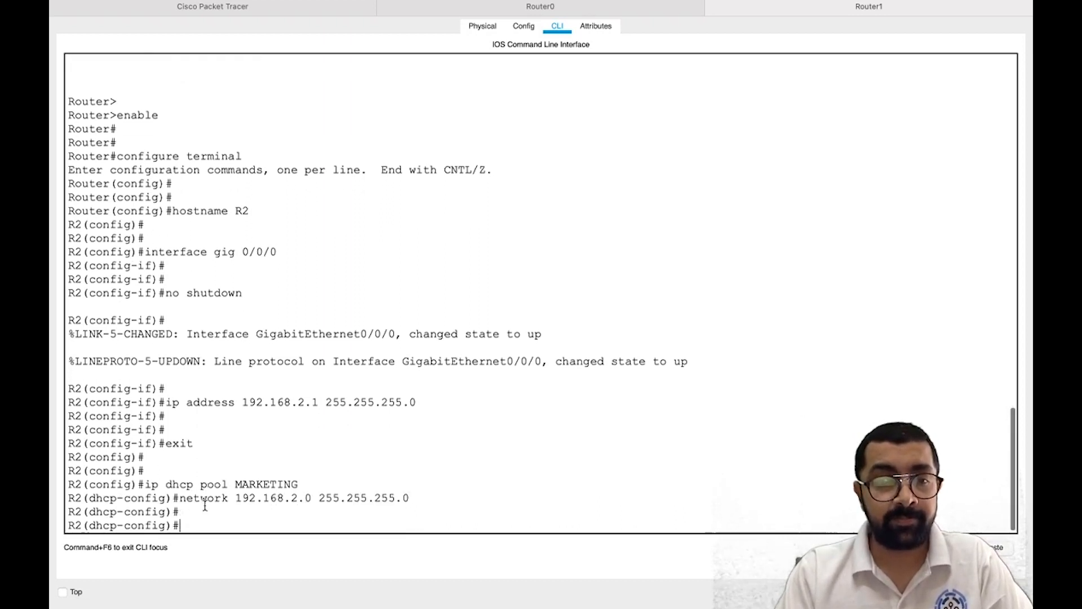
- Set the MARKETING pool's default router to 192.168.2.1 and exit DHCP configuration on R2
type("de")
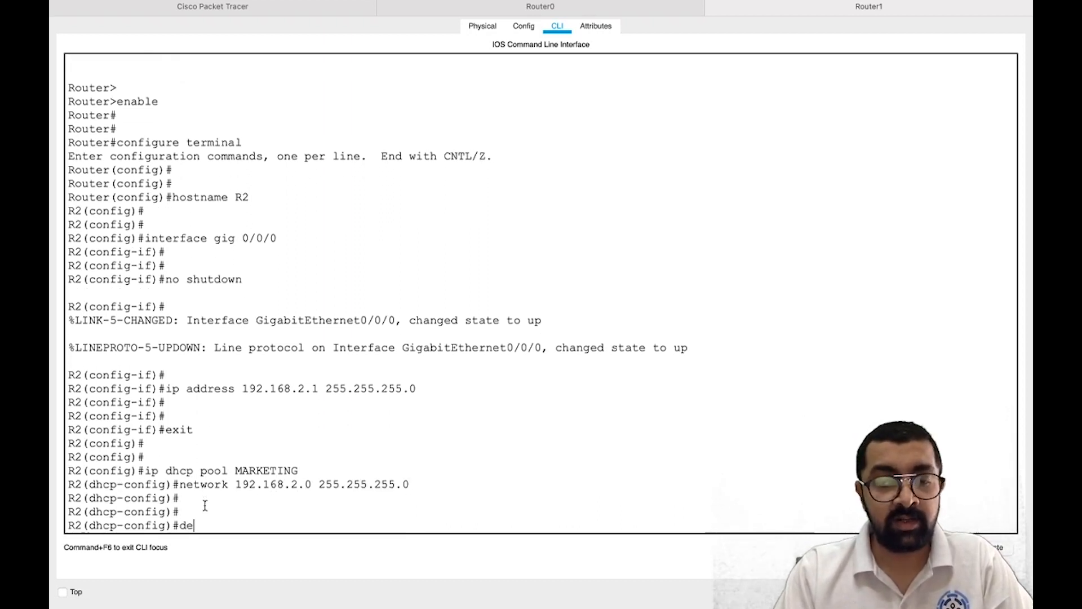
type("fault-router 192")
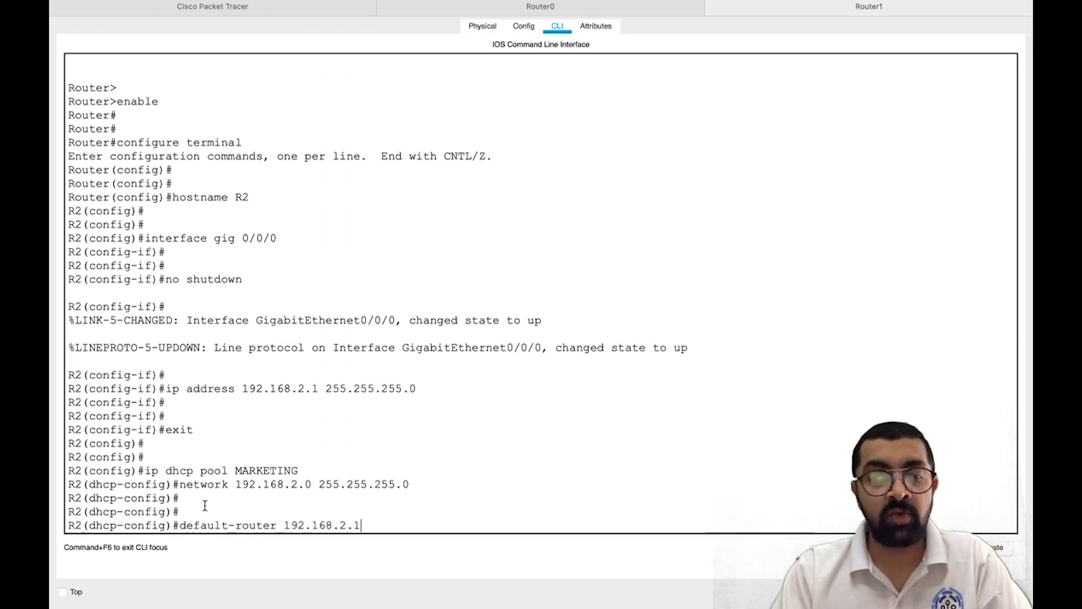
type(".168.2.1")
key("Return")
key("Return")
key("Return")
type("exit")
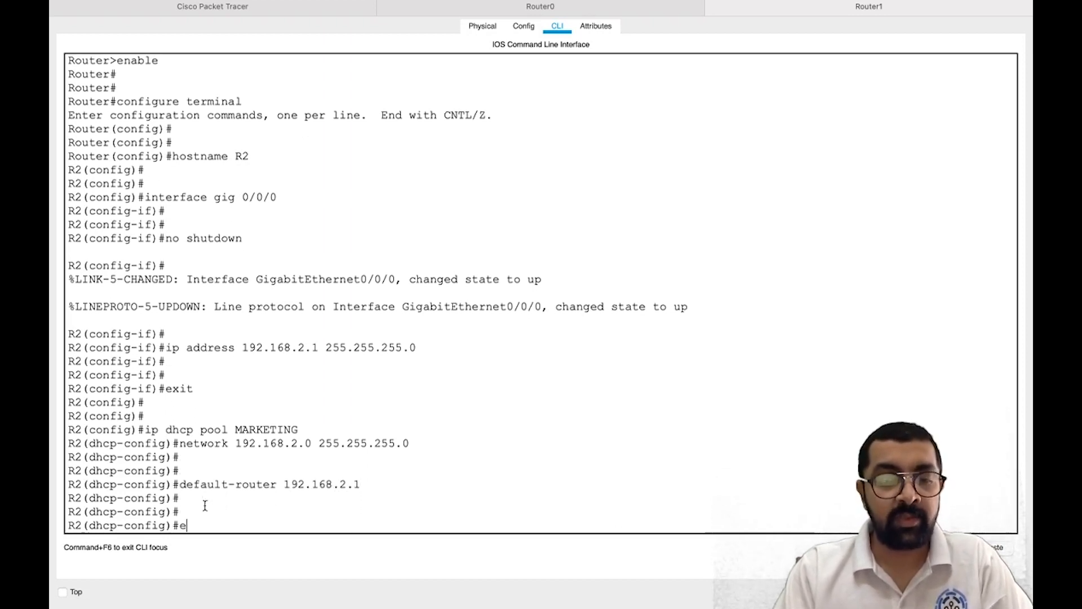
key("Return")
key("Return")
key("Return")
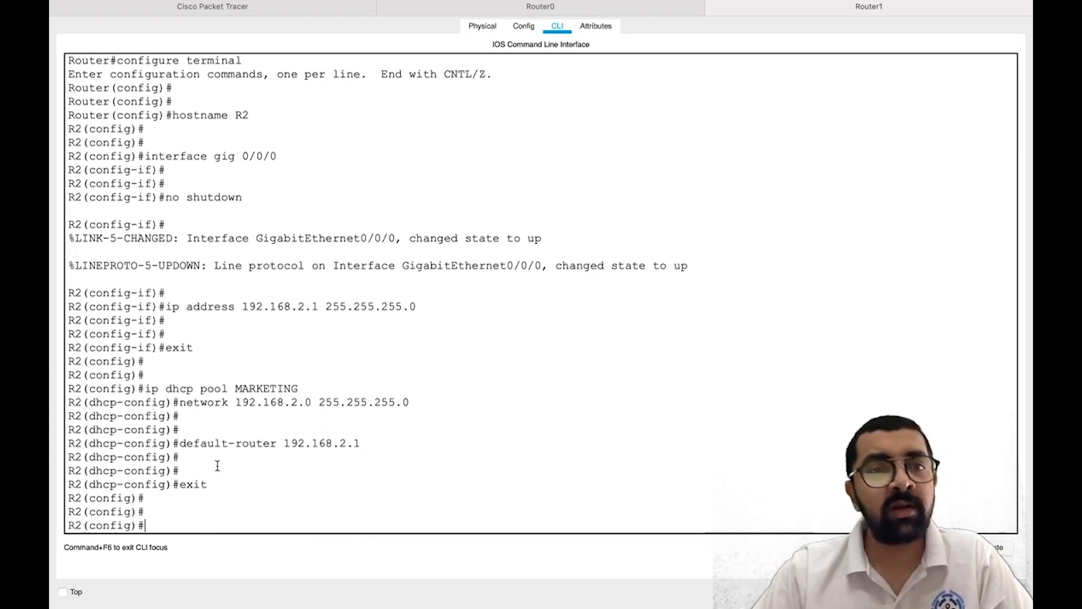
- Set PC1's IP configuration to DHCP and return to the topology
mouse_move(277, 4)
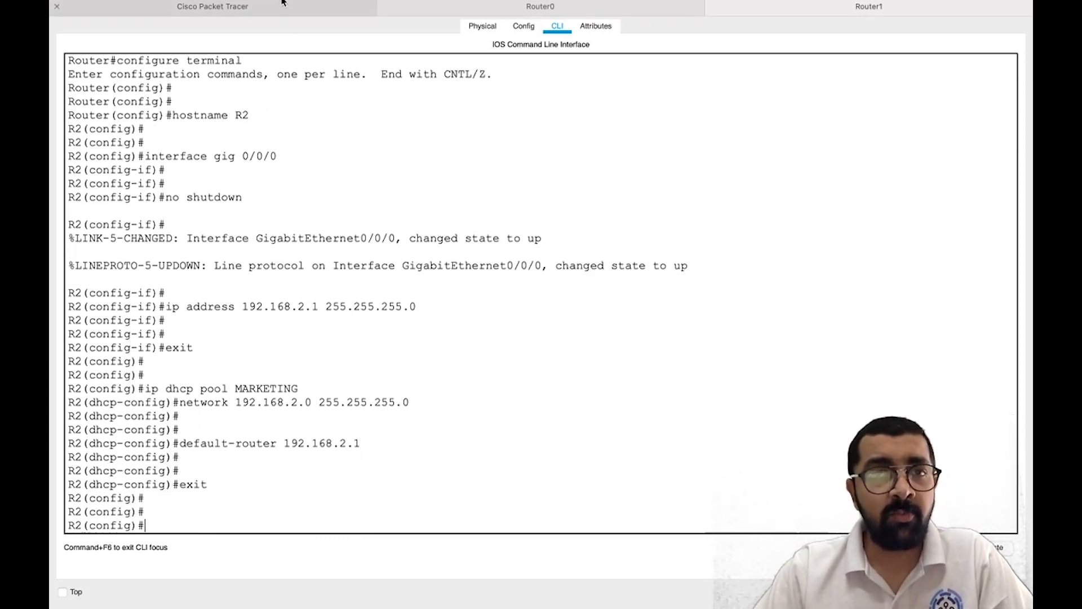
left_click(271, 42)
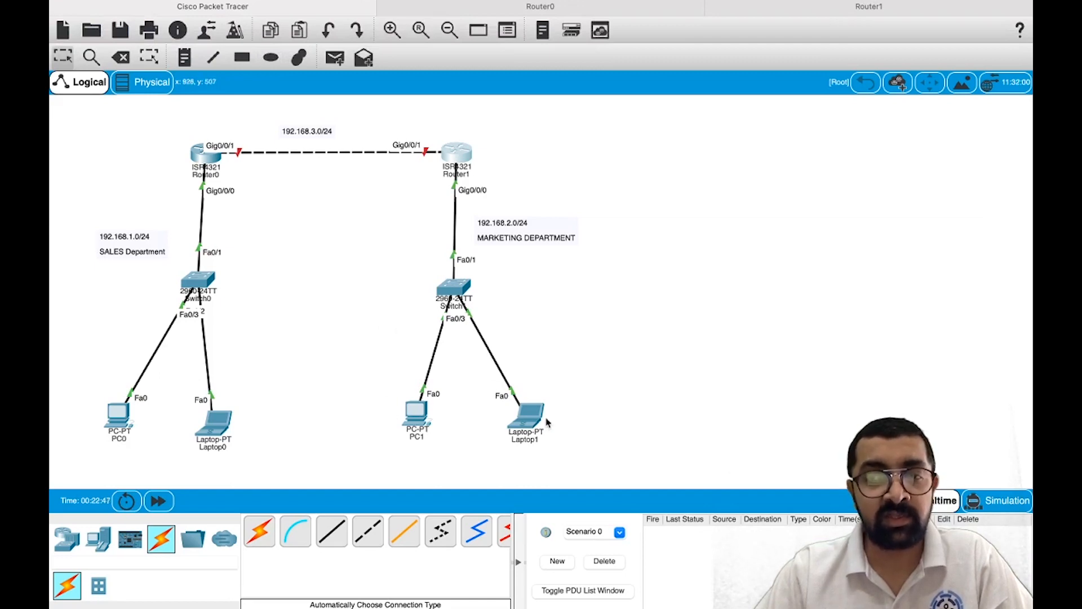
left_click(415, 423)
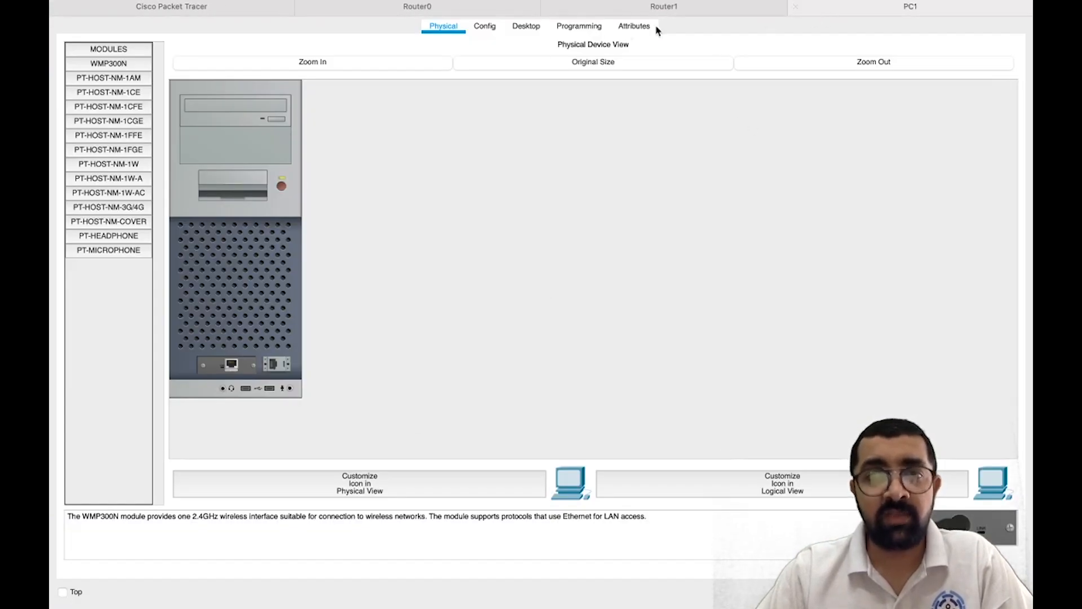
left_click(524, 29)
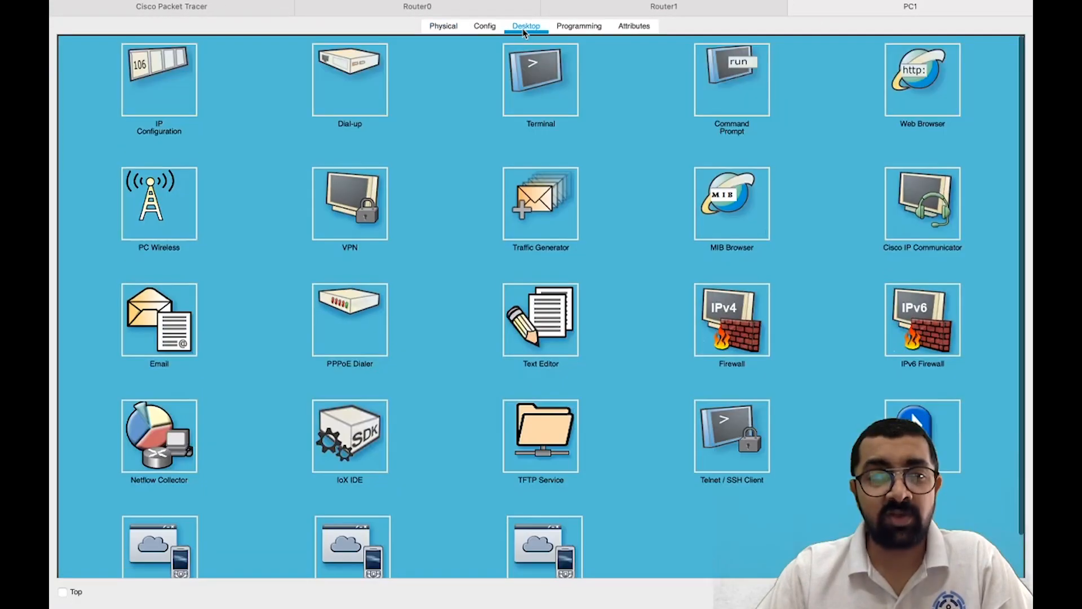
left_click(173, 97)
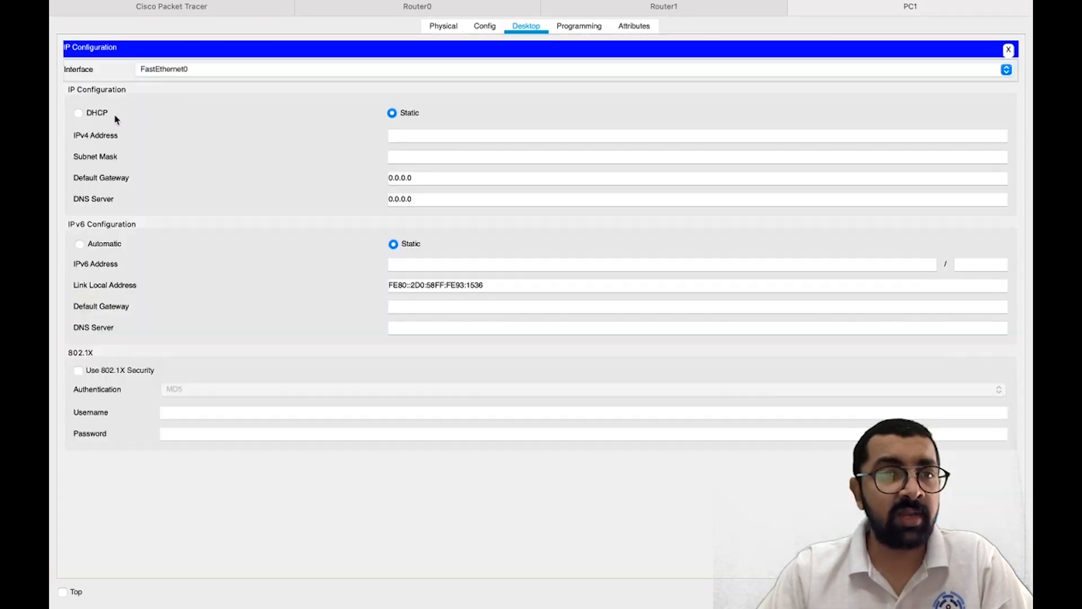
left_click(92, 112)
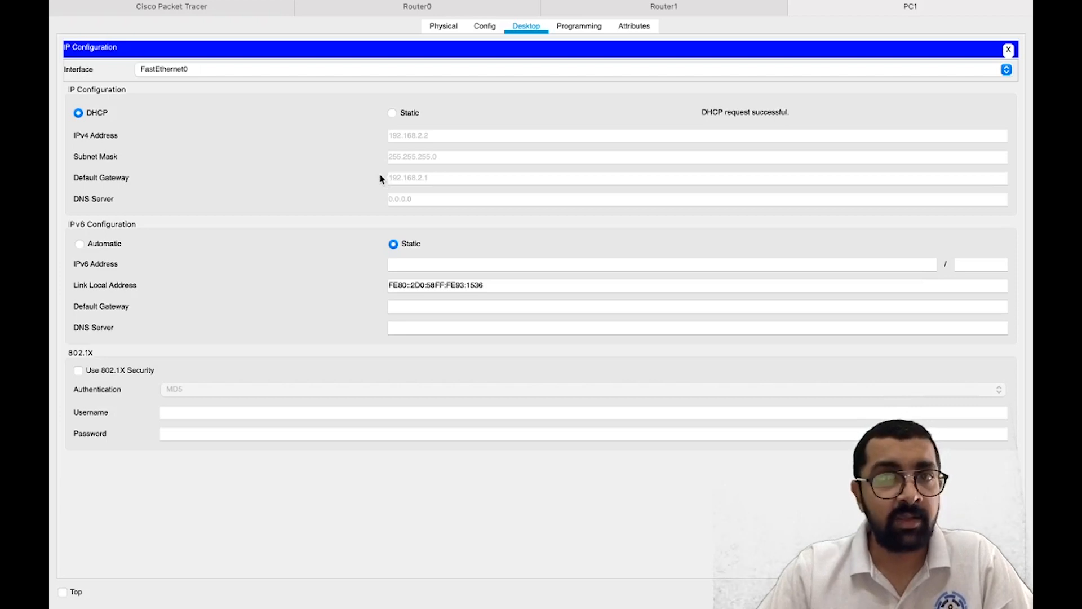
left_click(794, 7)
left_click(355, 15)
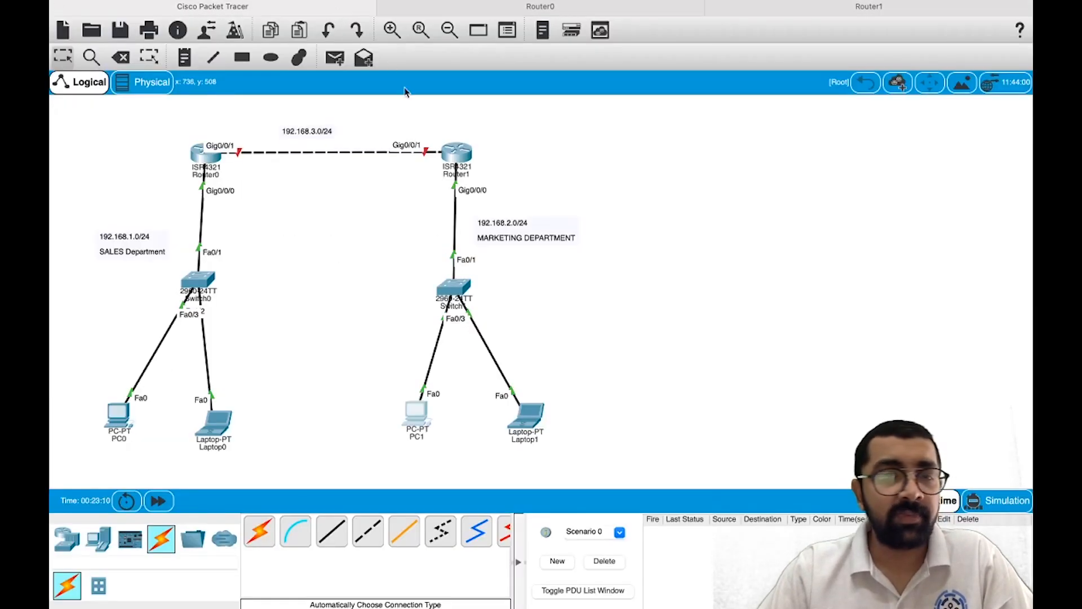
- Set Laptop1's IP configuration to DHCP and return to the topology
left_click(534, 426)
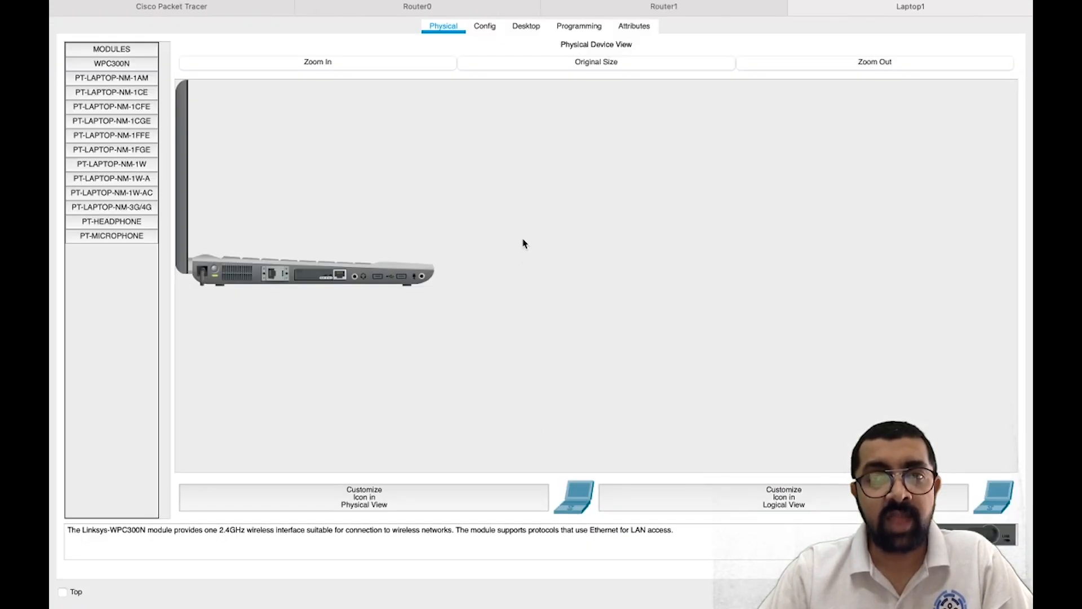
left_click(530, 30)
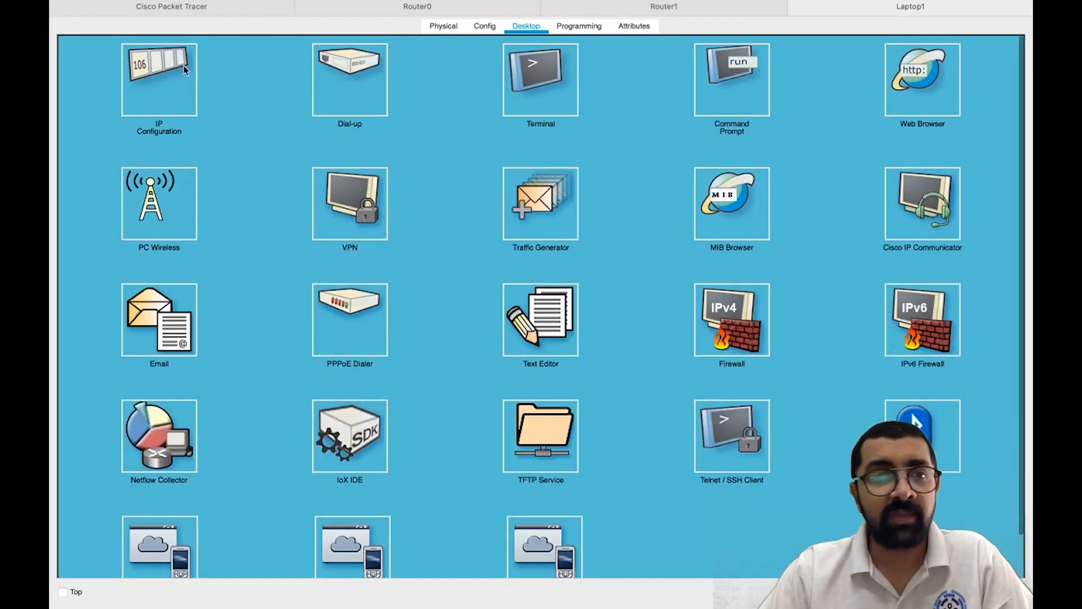
left_click(162, 69)
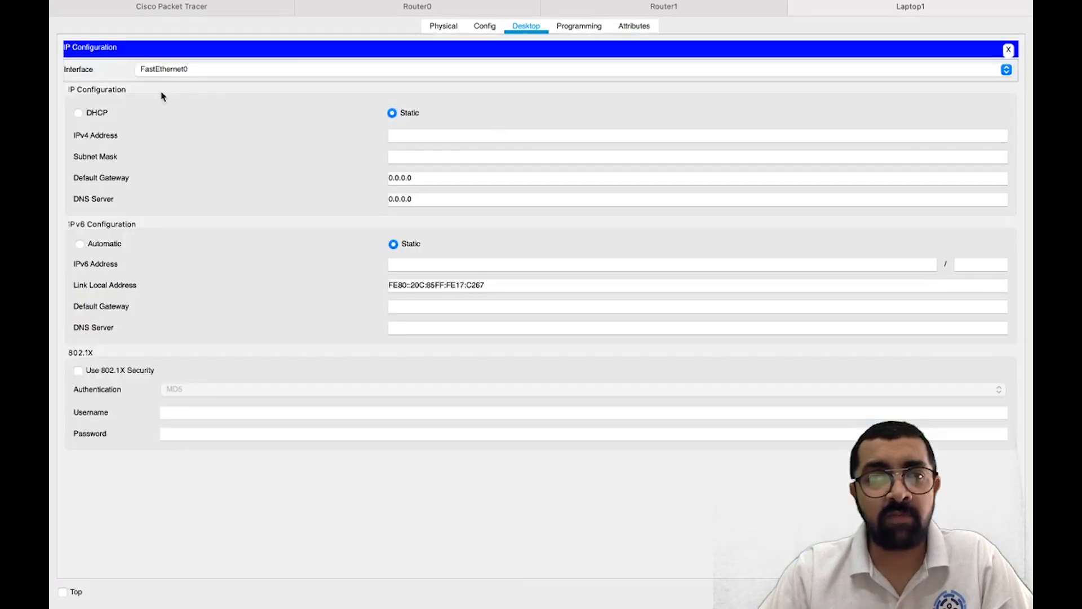
left_click(100, 115)
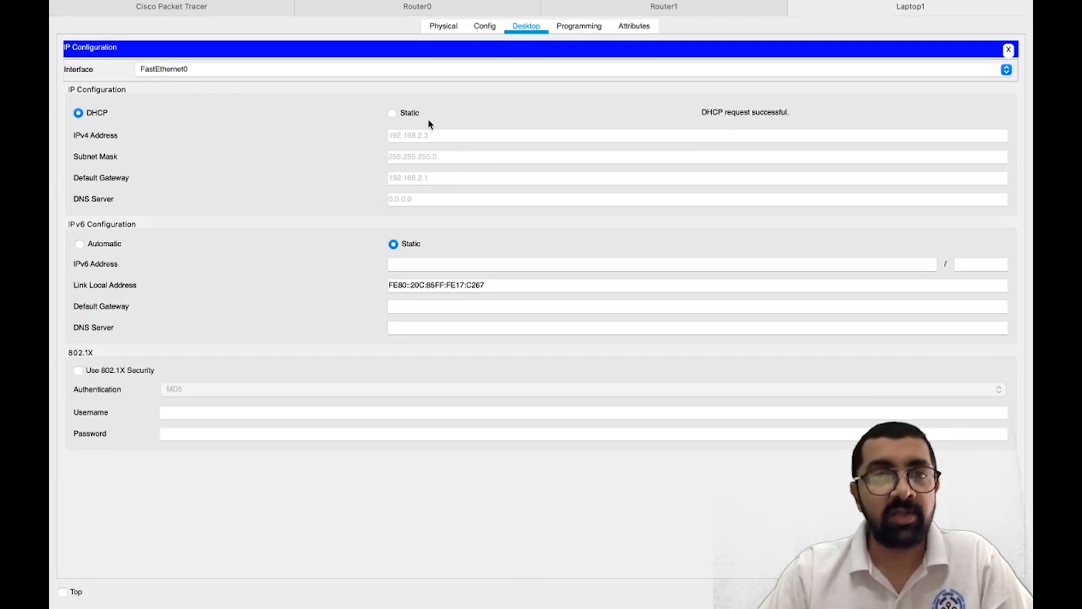
left_click(797, 7)
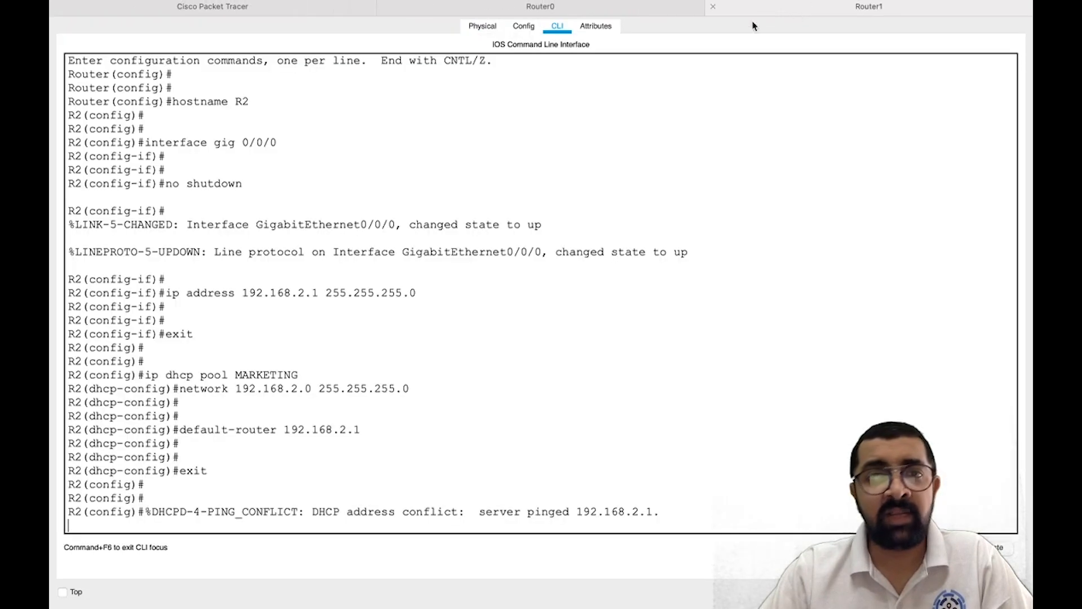
left_click(315, 11)
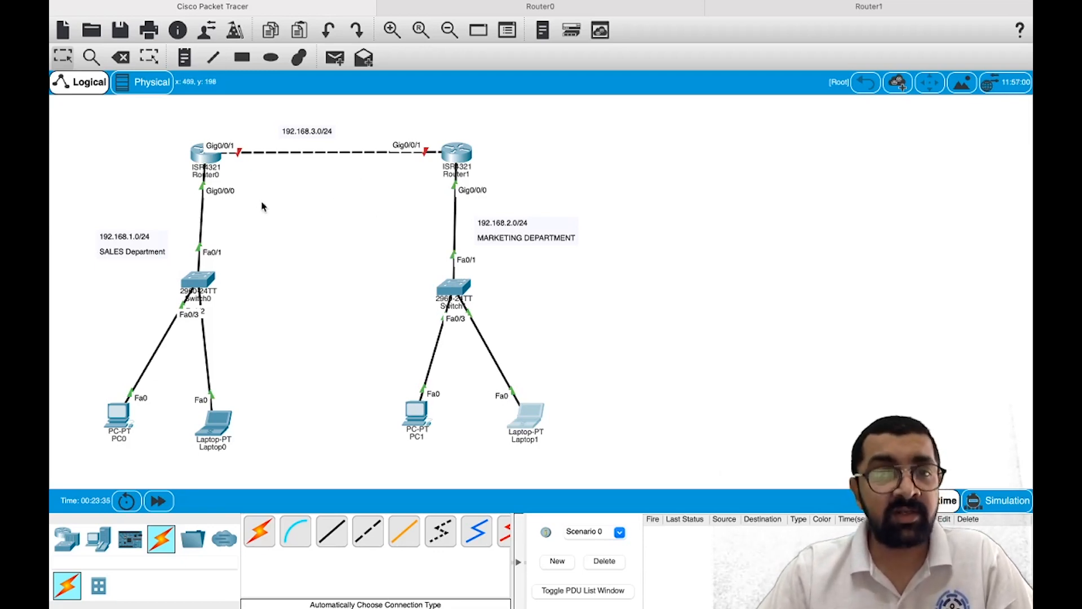
- Ping the Sales gateway 192.168.1.1 from PC0's command prompt, then close PC0 and return to the topology
left_click_drag(90, 397, 567, 452)
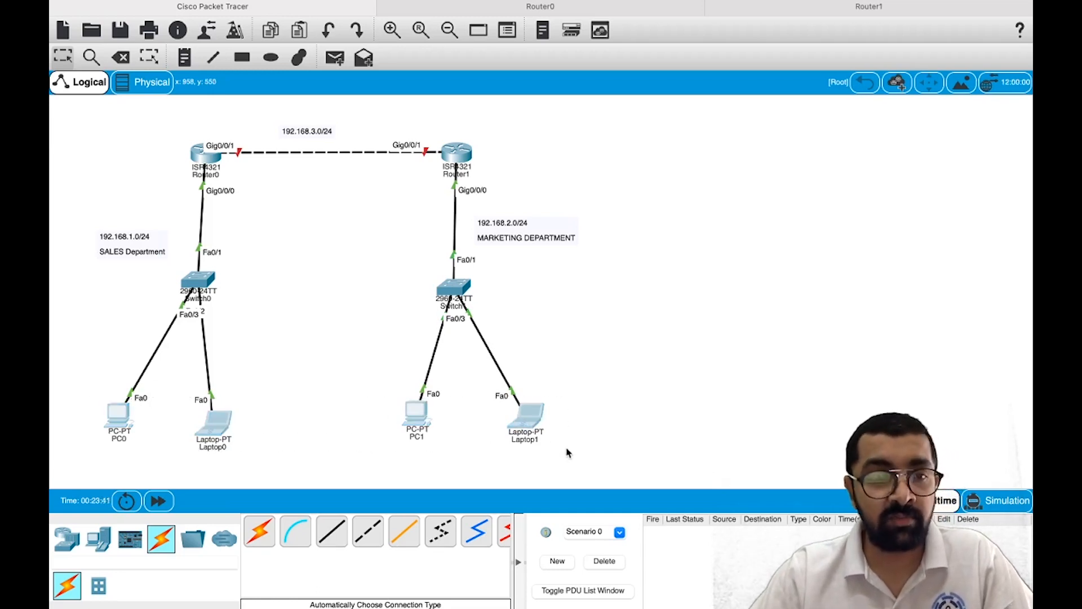
left_click(120, 419)
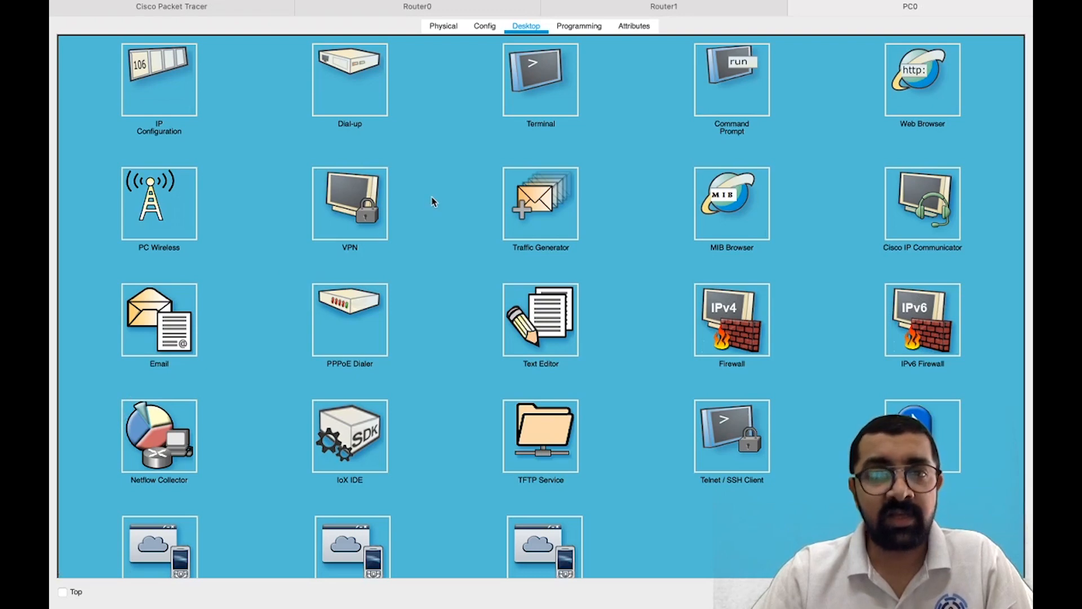
left_click(724, 88)
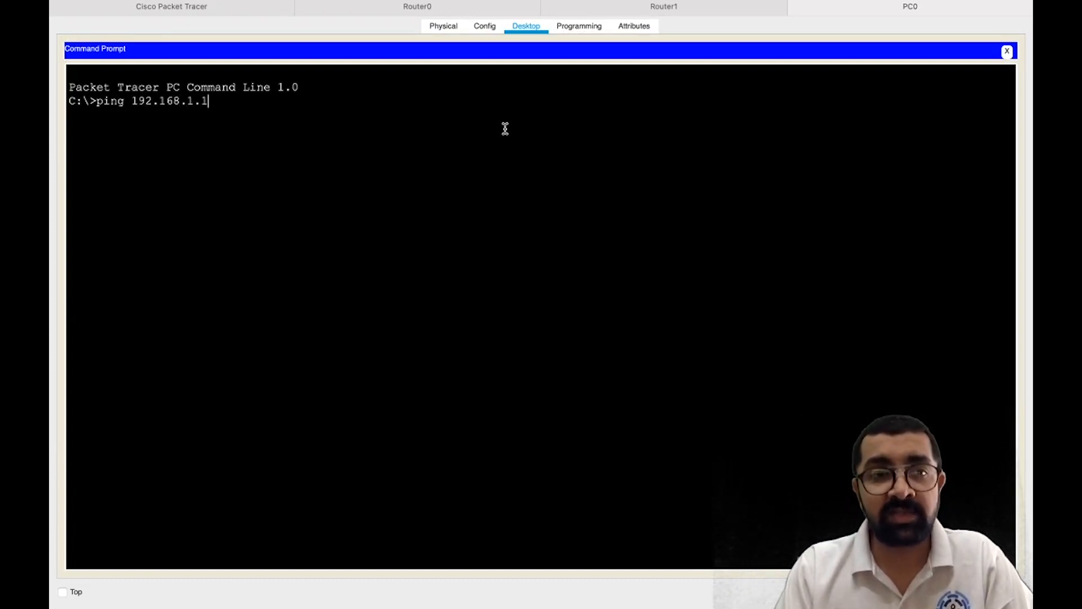
key("Return")
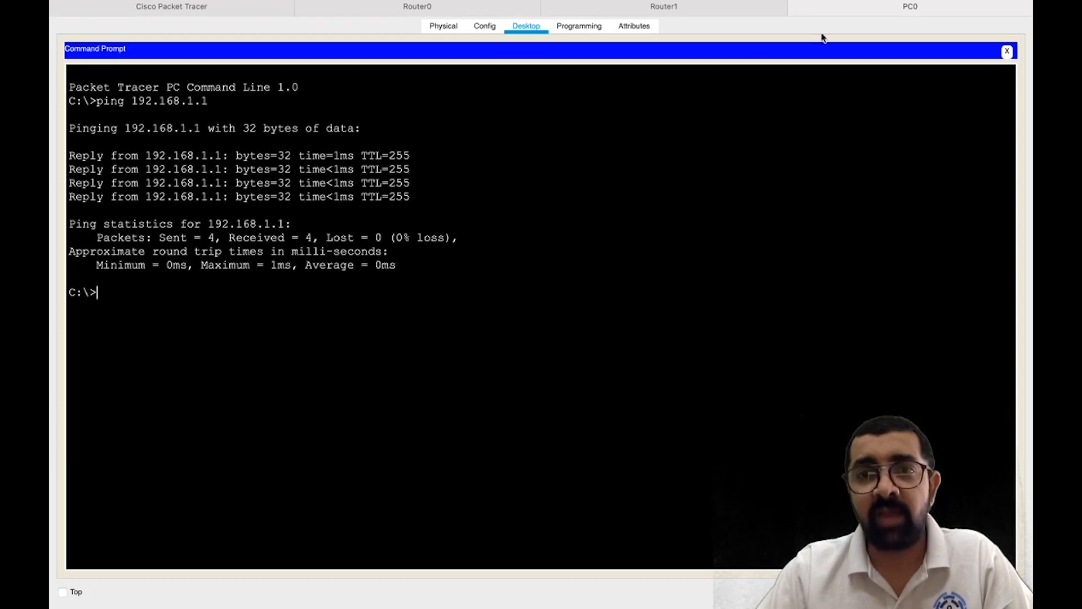
left_click(795, 8)
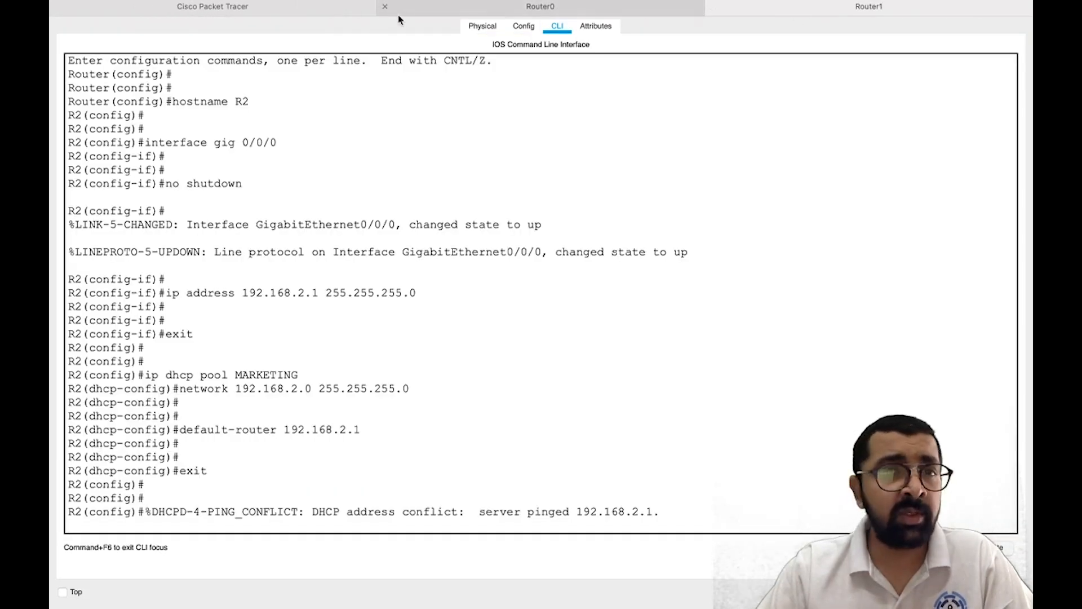
left_click(304, 13)
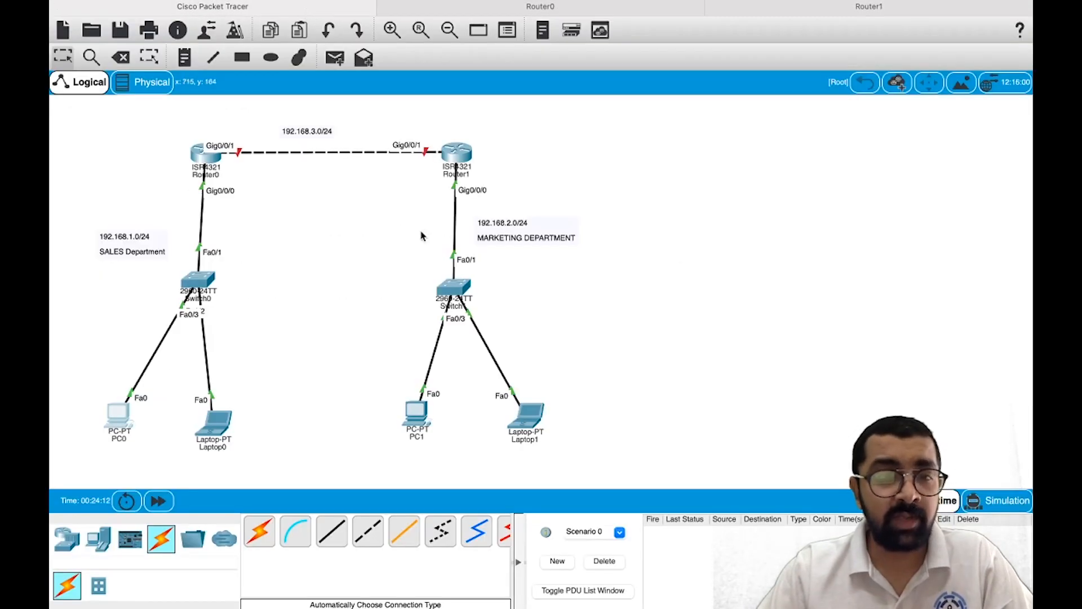
- Ping the Marketing gateway 192.168.2.1 from Laptop1's command prompt, then close Laptop1 and return to the topology
left_click(529, 418)
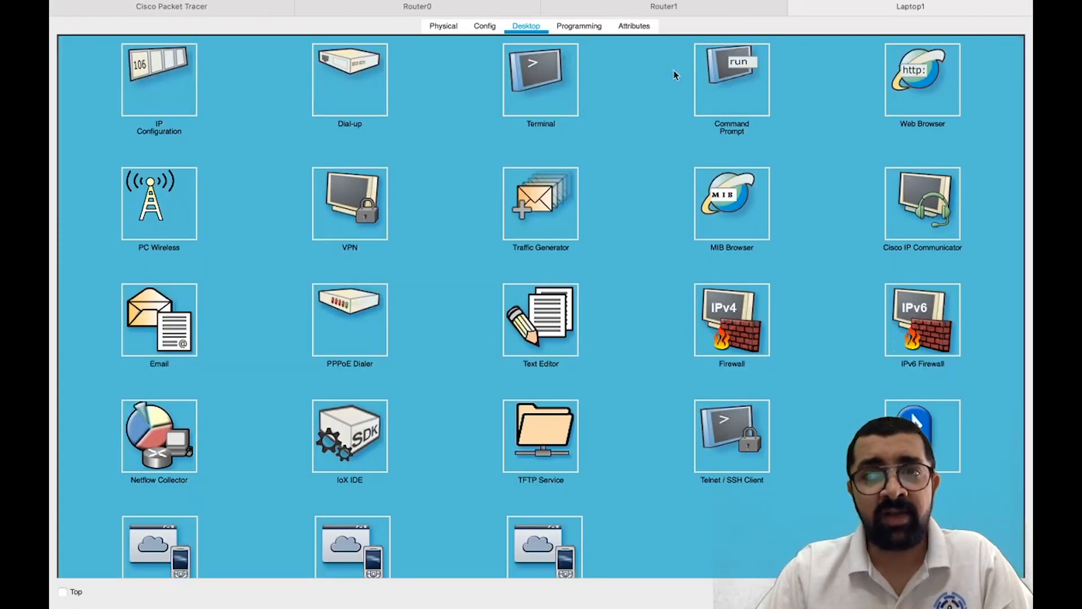
left_click(724, 66)
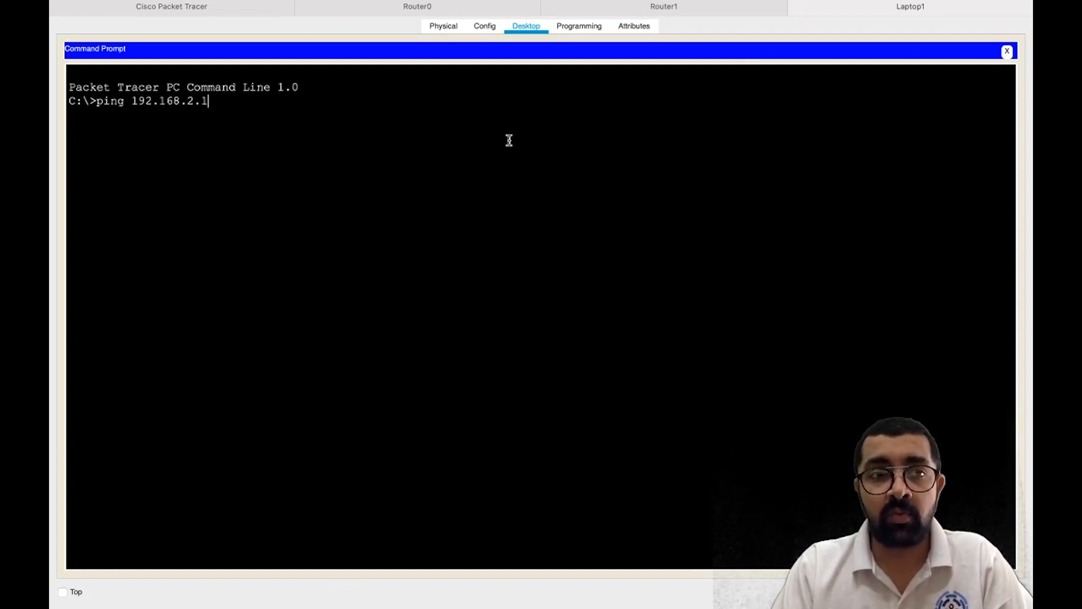
type("ping 192.168.2.1")
key("Return")
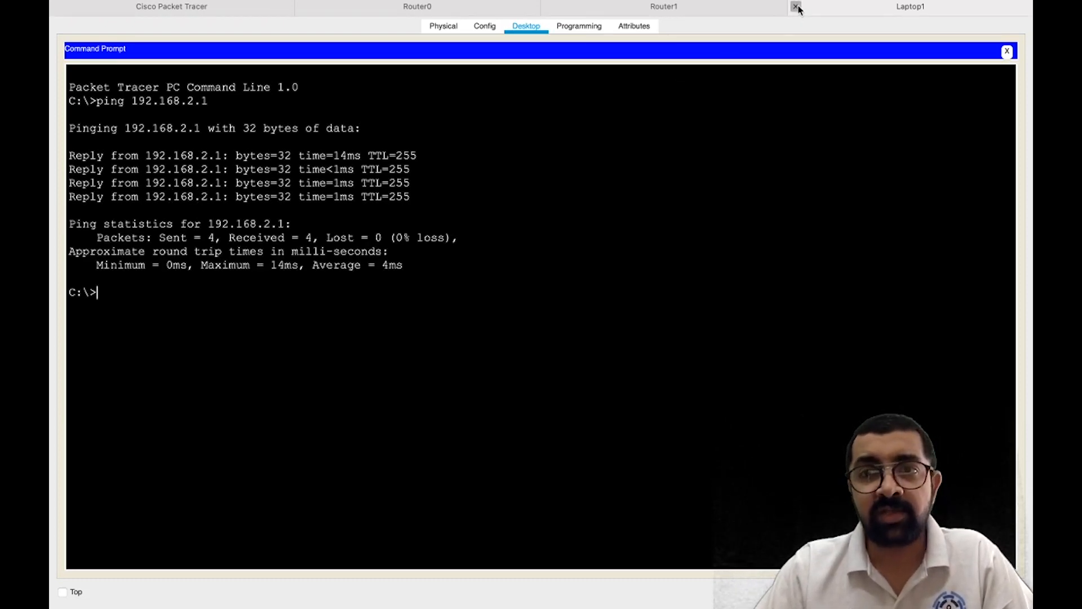
left_click(794, 7)
left_click(262, 8)
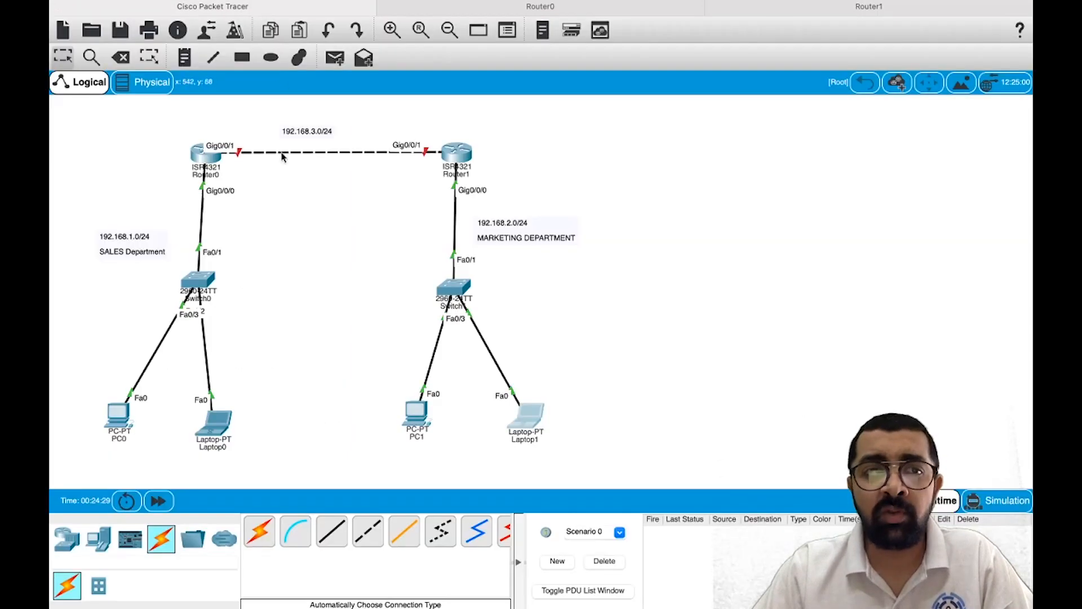
- Examine the two LAN switches, both routers and the 192.168.3.0/24 link between Router0 and Router1
left_click_drag(152, 270, 512, 312)
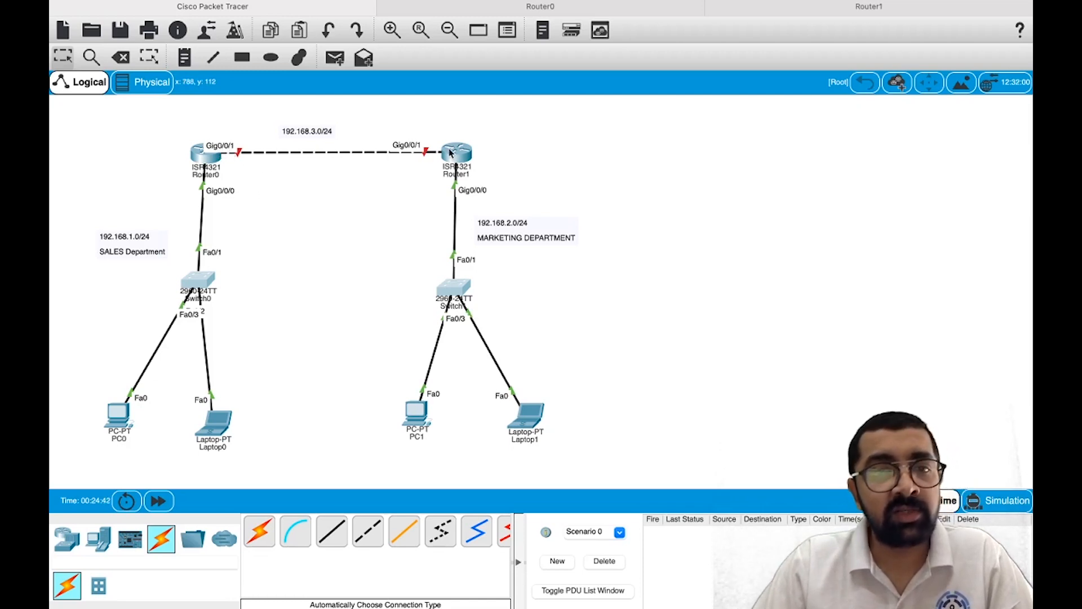
mouse_move(450, 152)
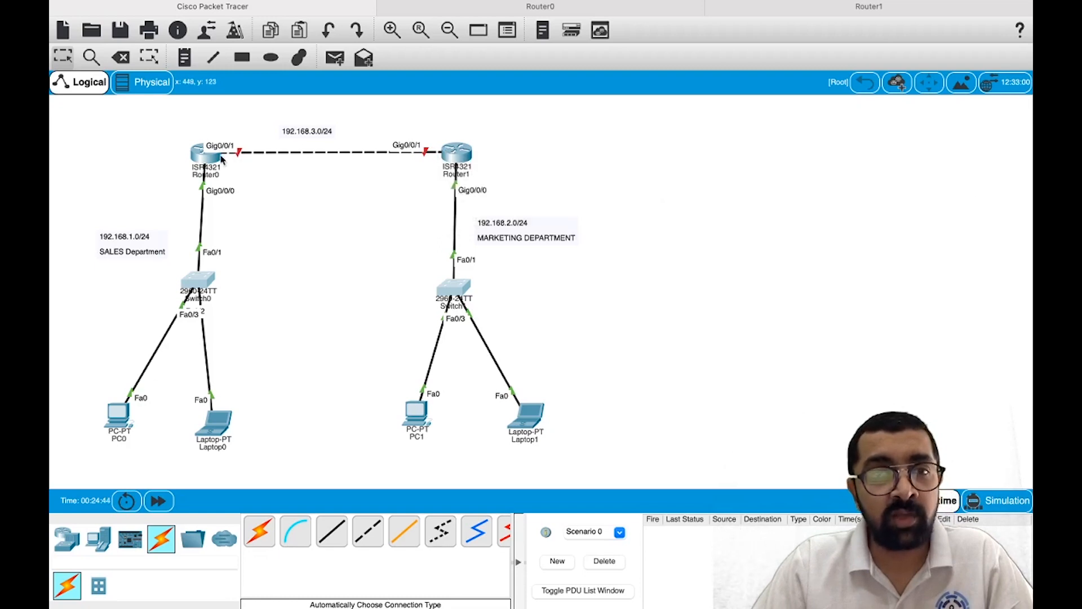
left_click_drag(261, 115, 352, 148)
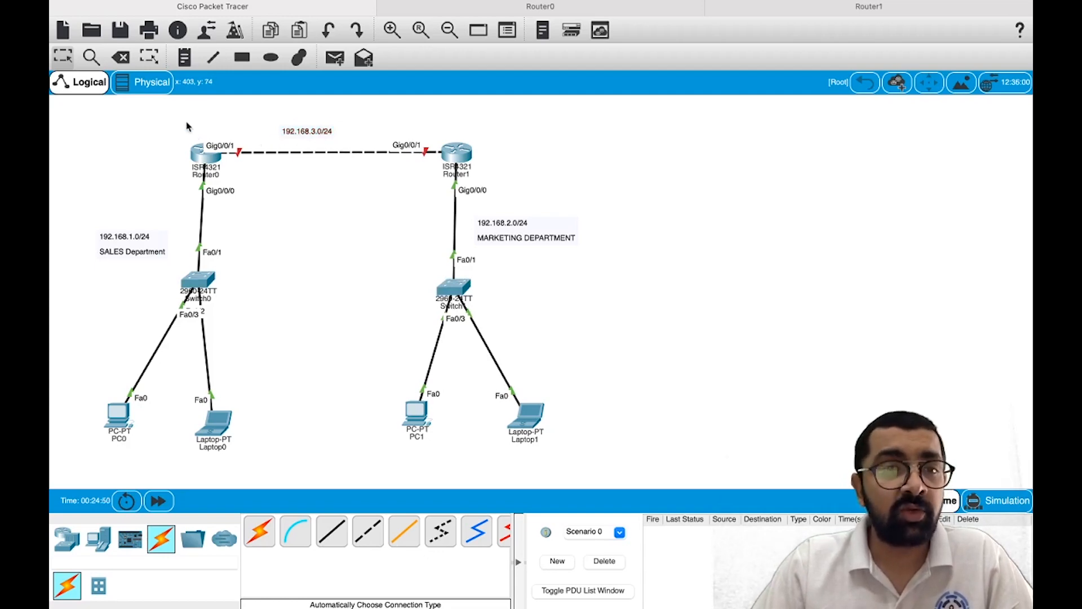
left_click_drag(187, 122, 240, 172)
left_click_drag(428, 127, 489, 188)
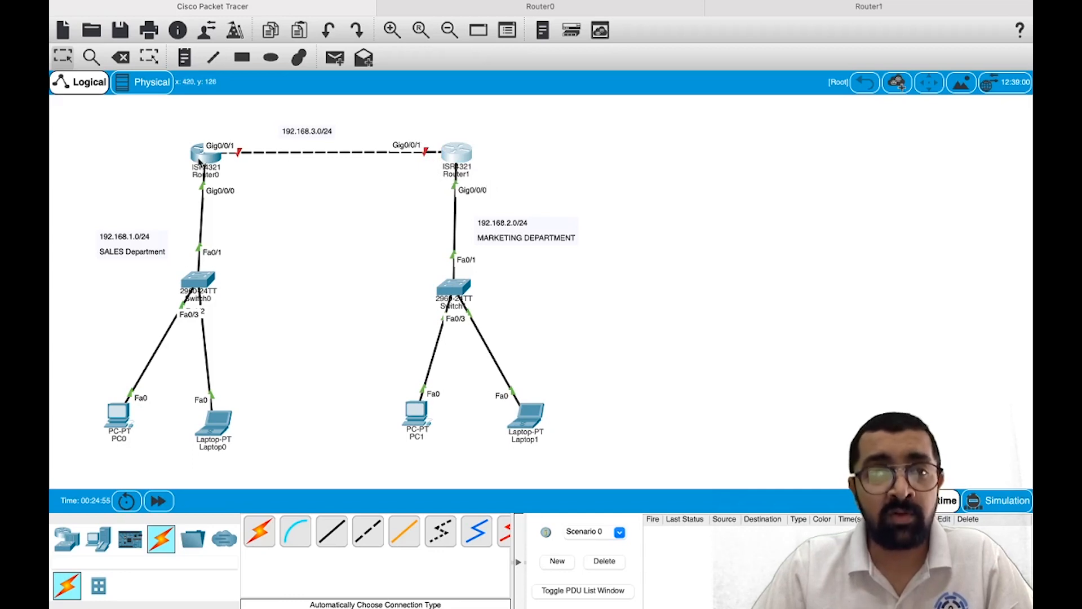
mouse_move(199, 162)
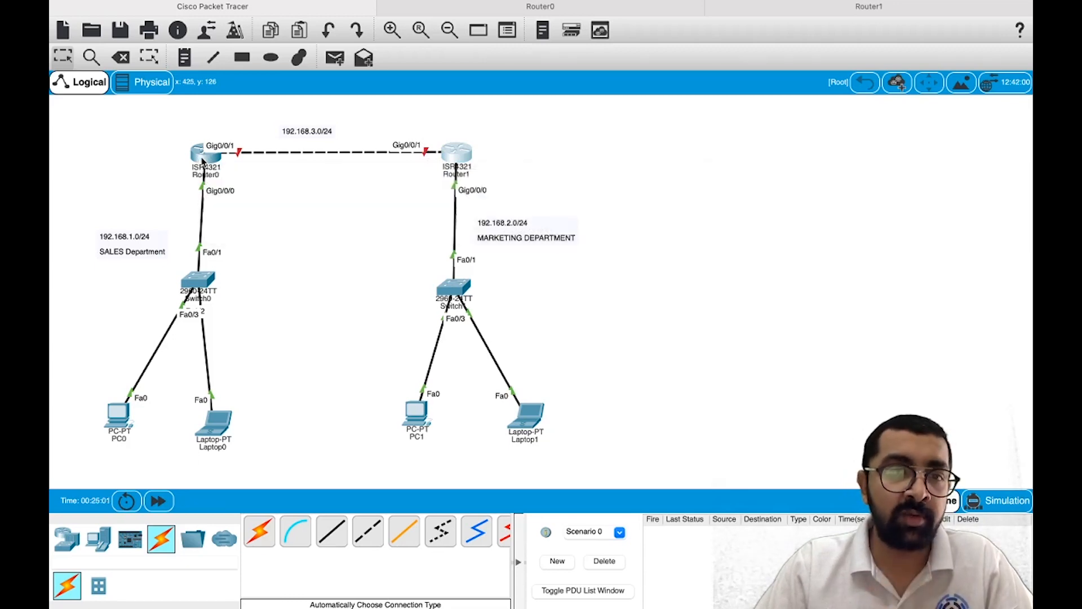
- Open Router0's command line and exit DHCP pool configuration back to global configuration mode
left_click(202, 161)
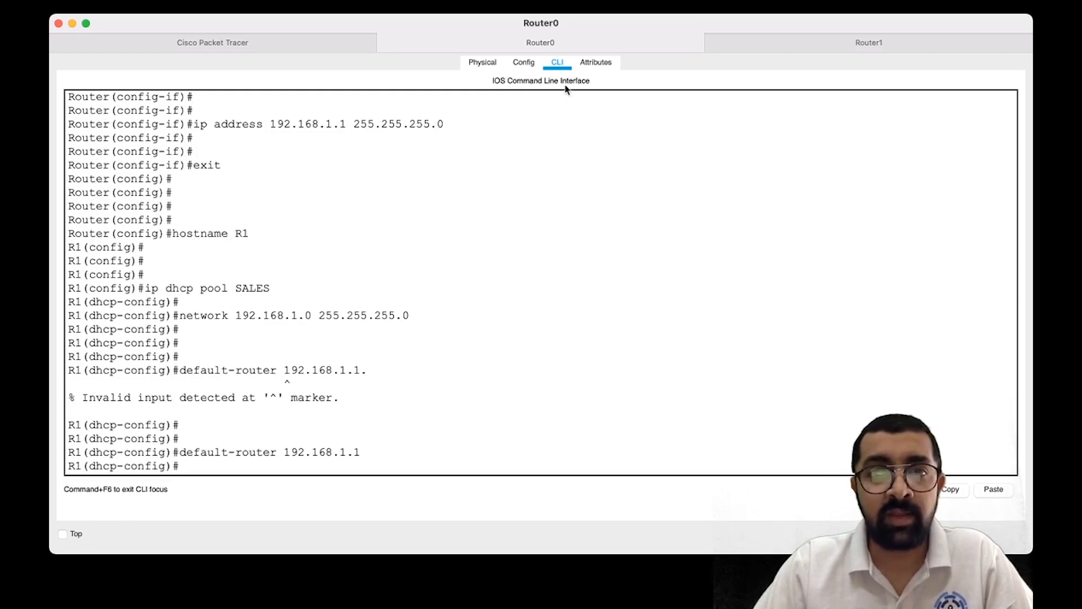
key("Return")
key("Return")
type("exit")
key("Return")
key("Return")
key("Return")
key("Return")
key("Return")
key("Return")
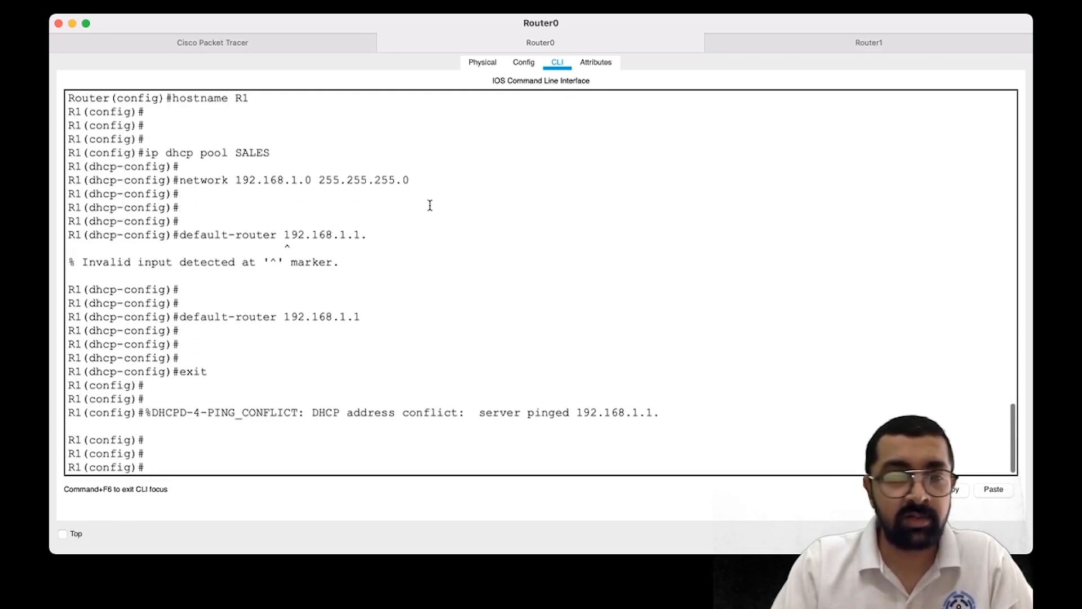
key("BackSpace")
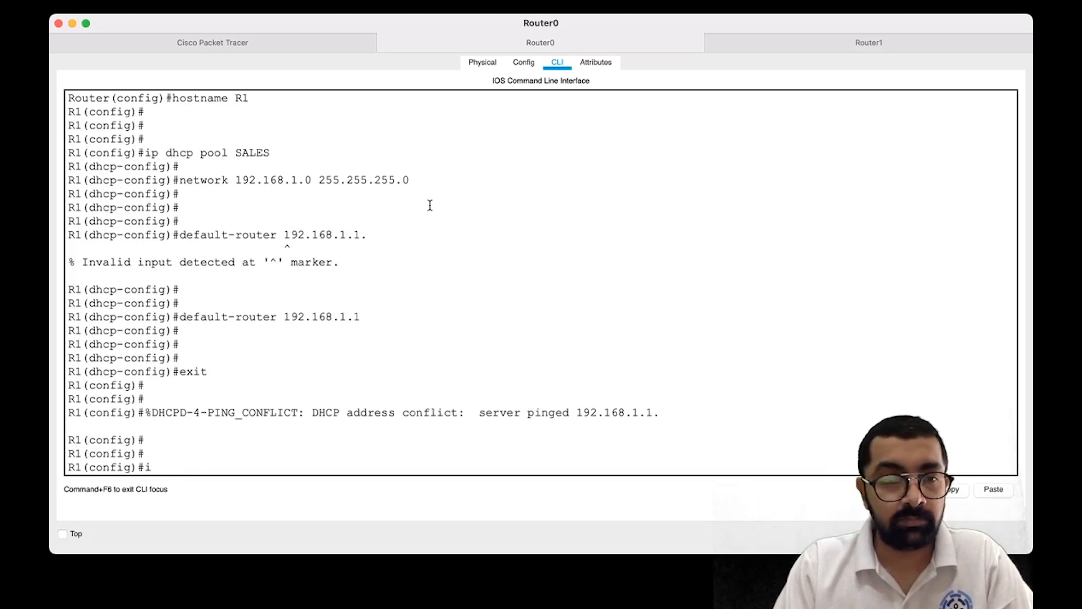
- Check the inter-router port in the topology, then enable interface gig 0/0/1 on Router0 with no shut
left_click(319, 179)
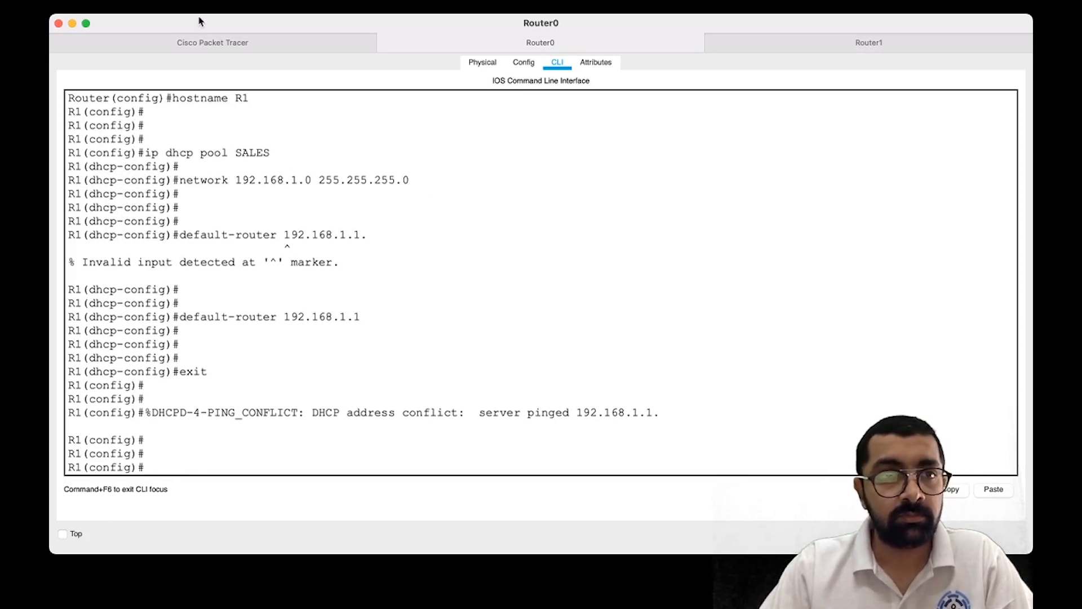
left_click(183, 44)
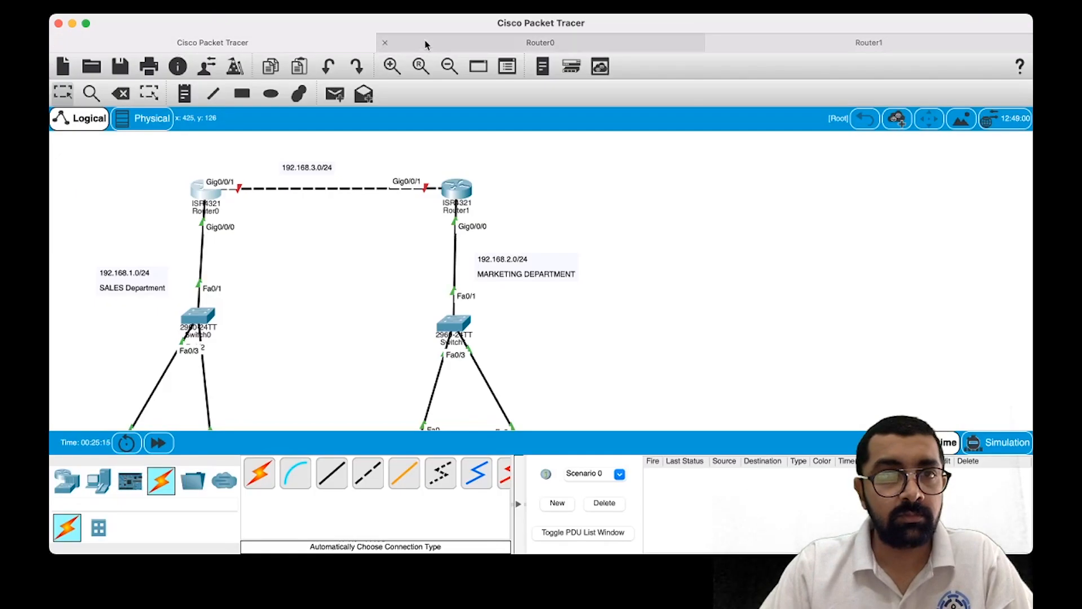
left_click(424, 42)
key("Return")
key("Return")
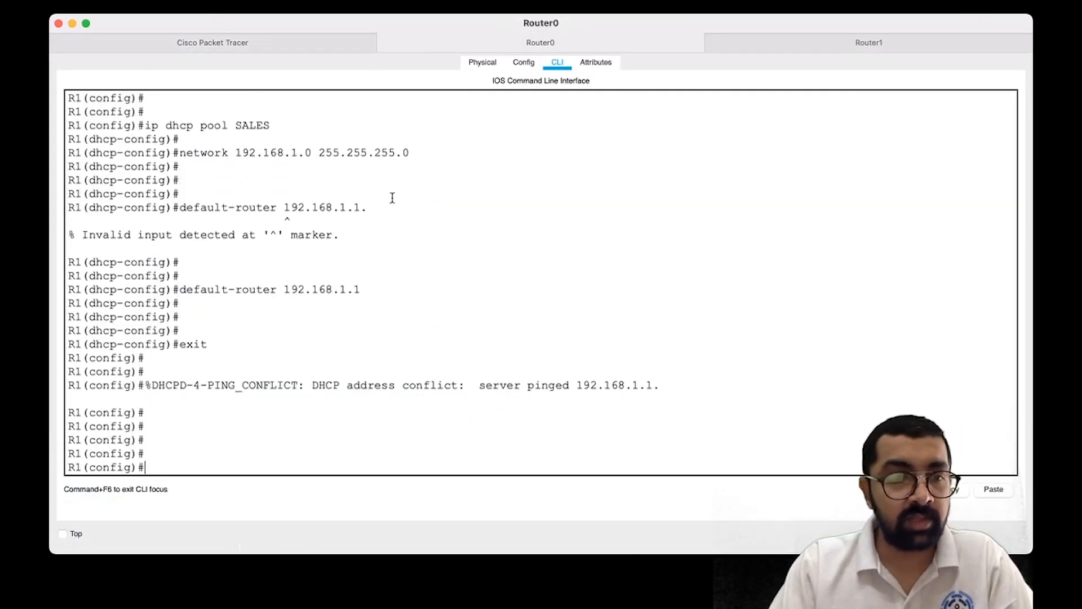
type("int")
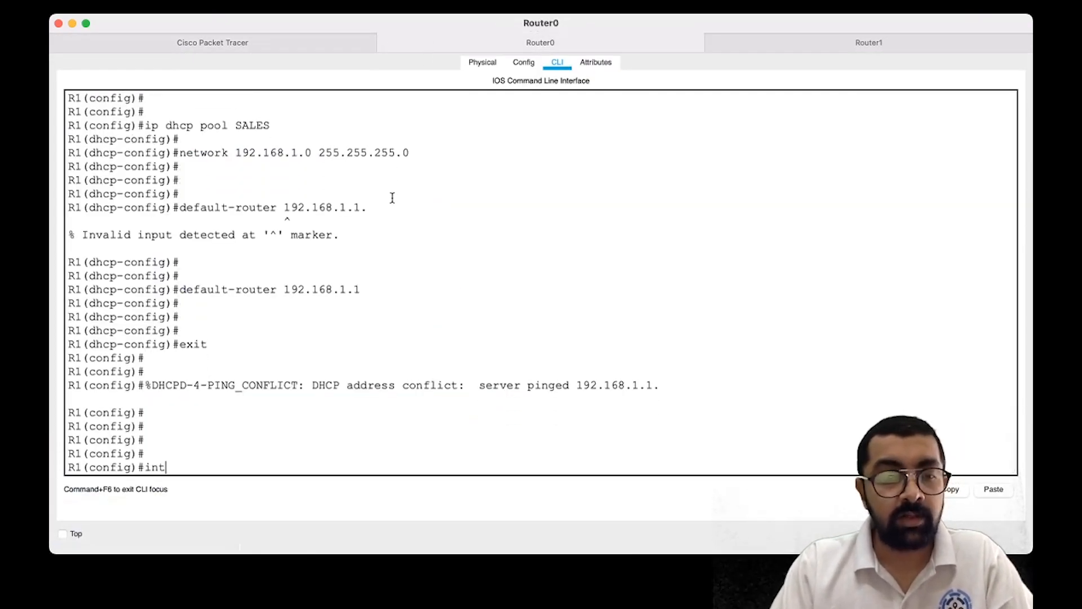
type("erface gig 0/0/")
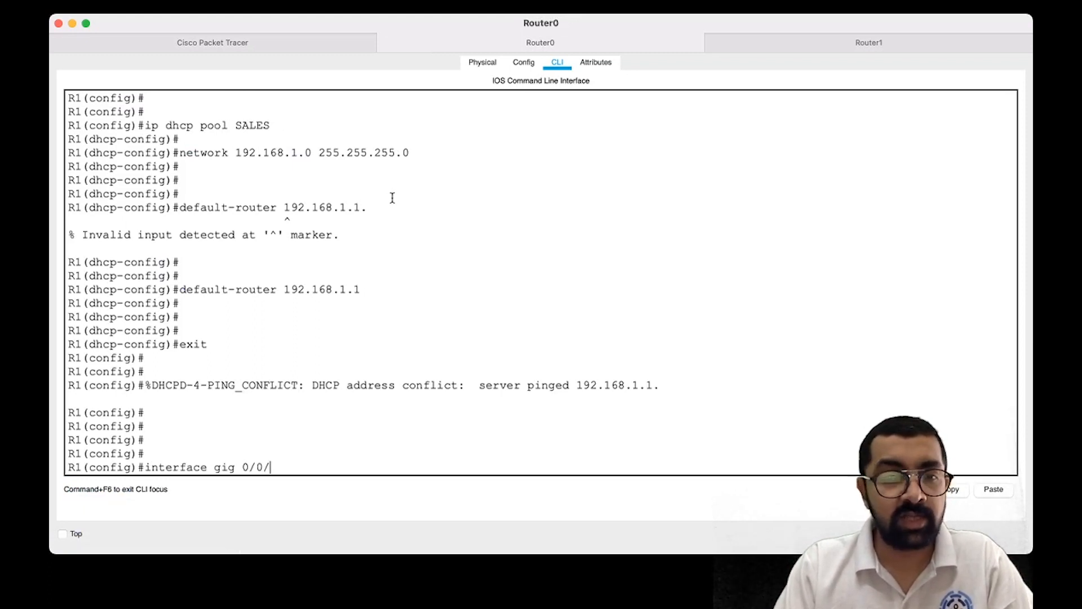
type("1")
key("Return")
key("Return")
key("Return")
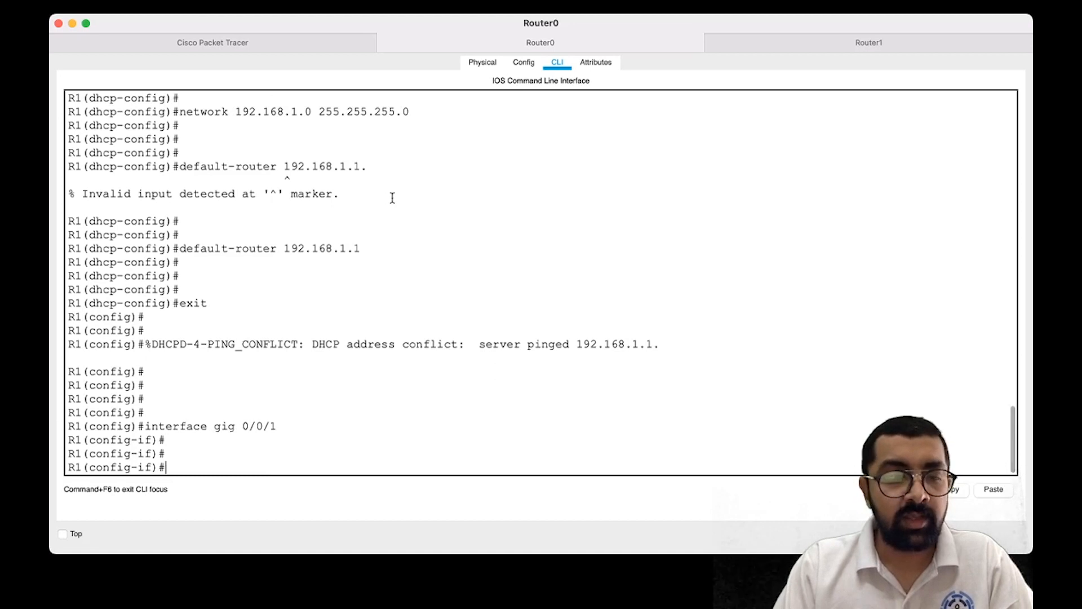
type("no shut")
key("Return")
key("Return")
key("Return")
- Assign IP address 192.168.3.1 with mask 255.255.255.0 to Router0's gig 0/0/1 and exit interface configuration
type("ip")
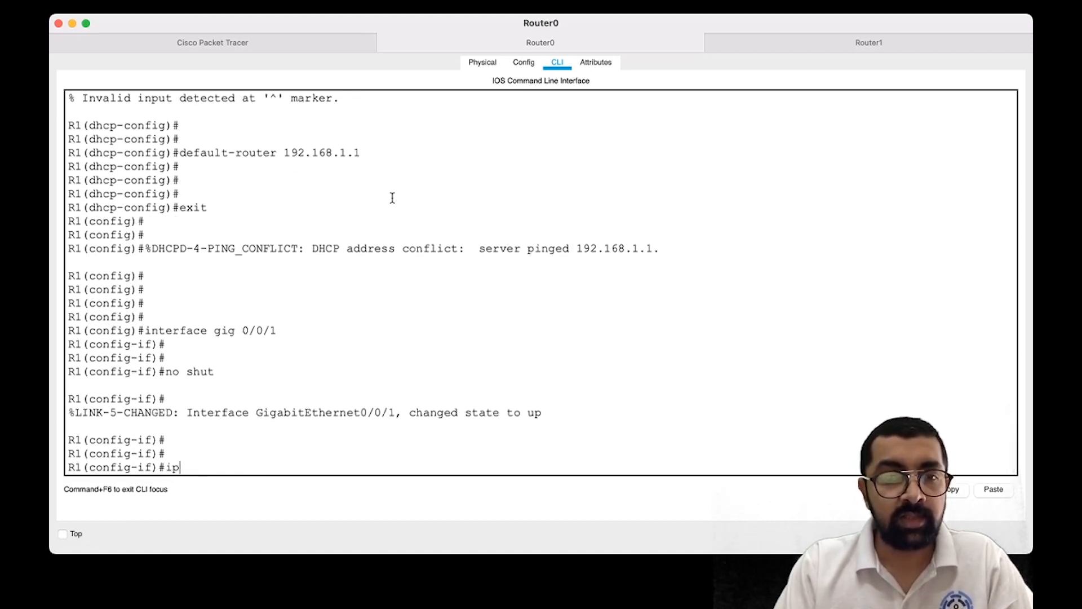
type(" address 192.168.3.1 255.255.255.0")
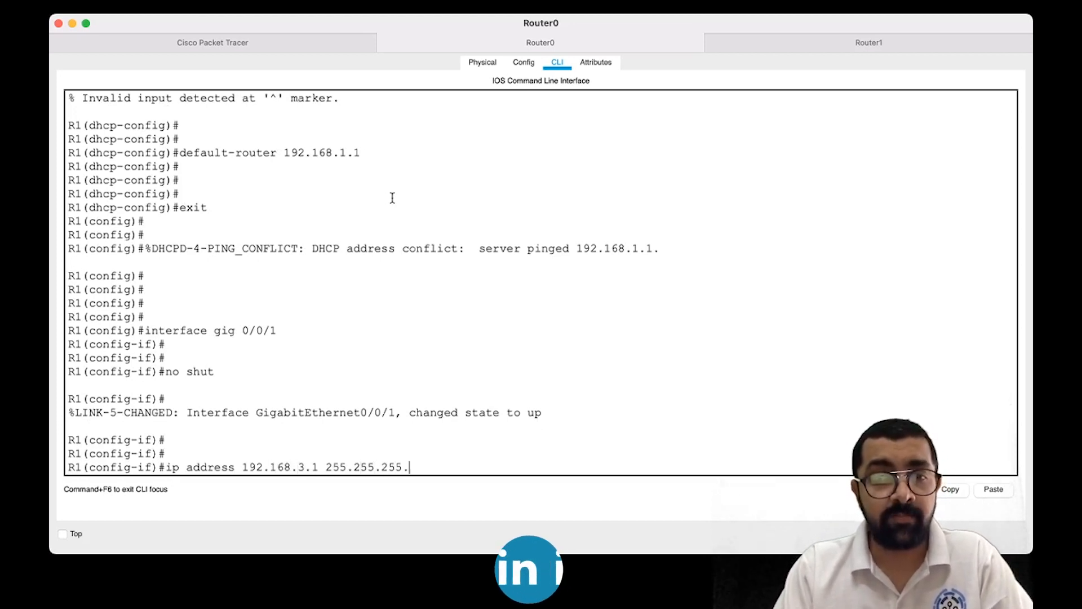
key("Return")
key("Return")
type("exit")
key("Return")
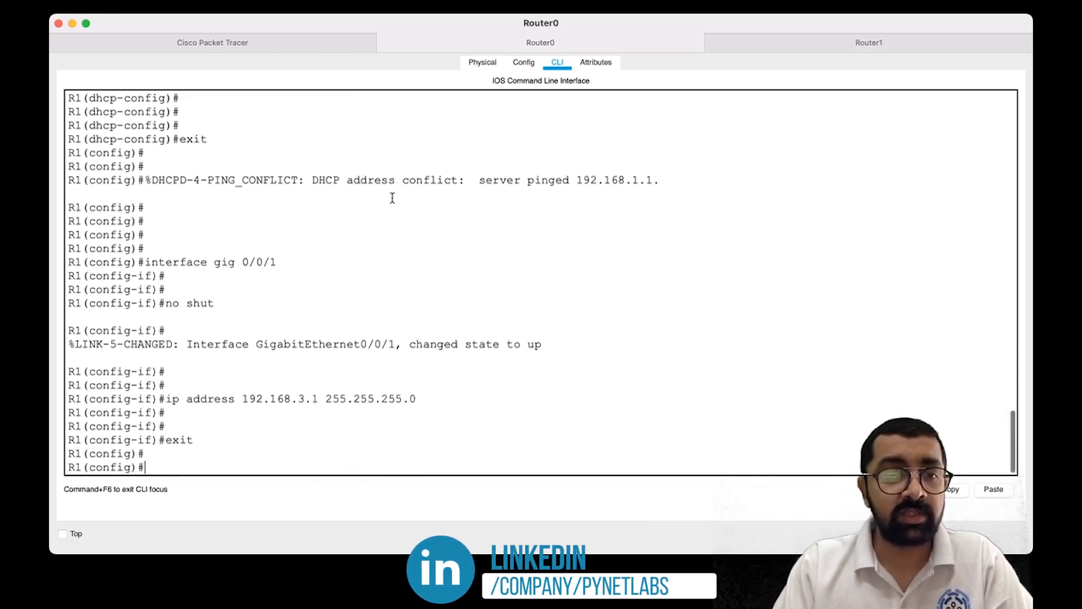
key("Return")
key("Return")
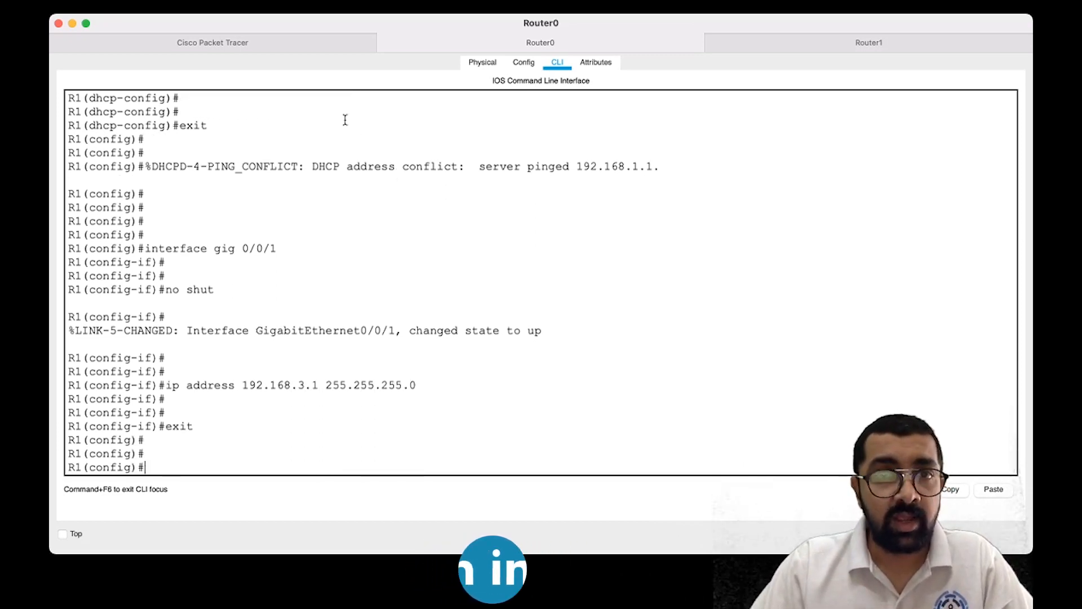
- Return to the topology, open Router1's command line and enable interface gig 0/0/1 with no shutdown
left_click(299, 43)
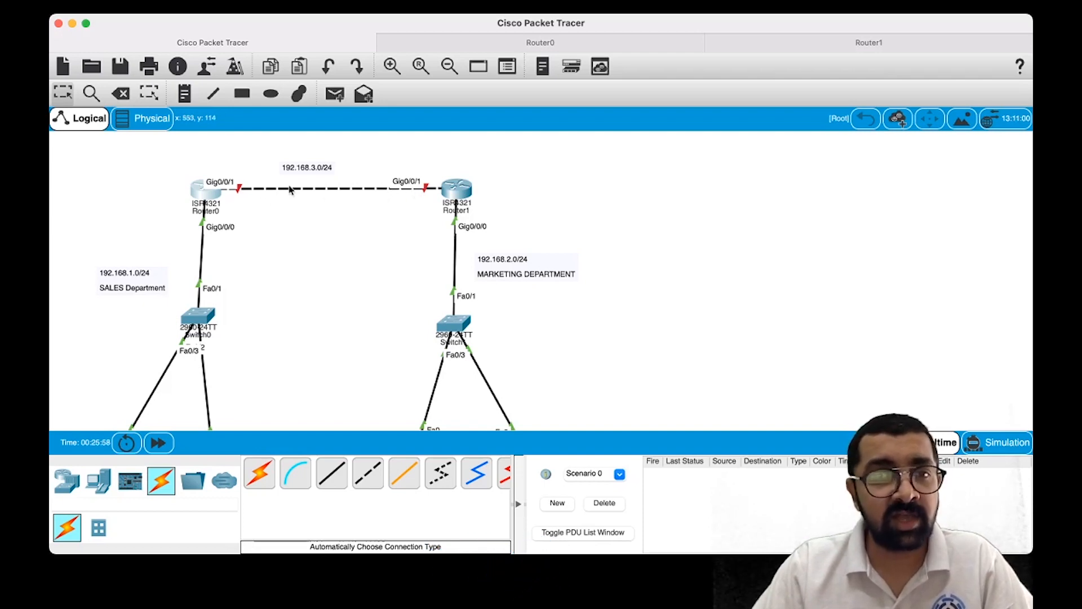
left_click(458, 193)
key("Return")
key("Return")
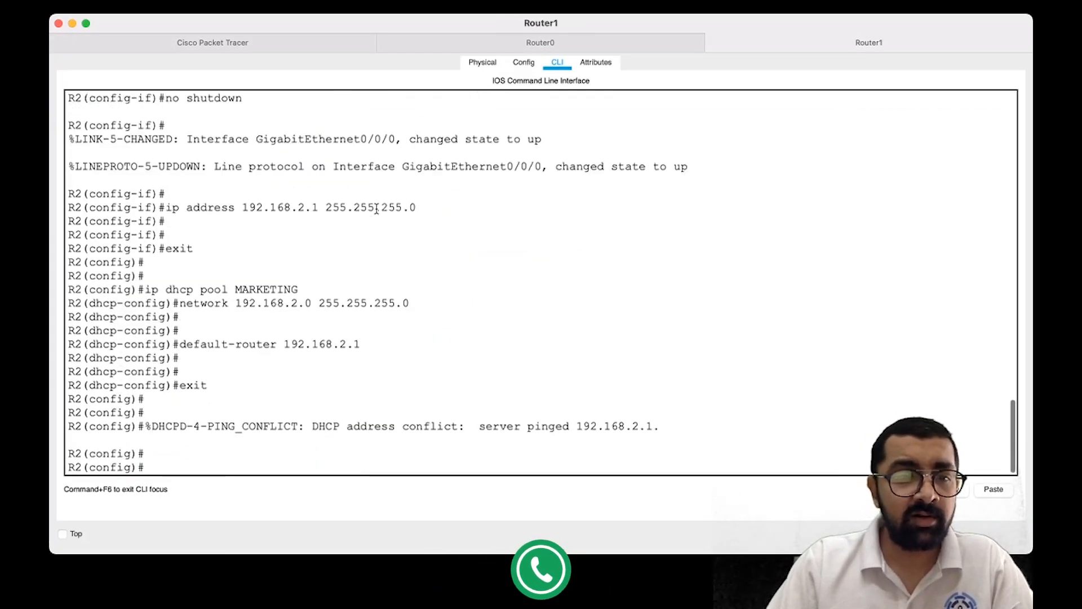
key("Return")
key("Return")
type("interface")
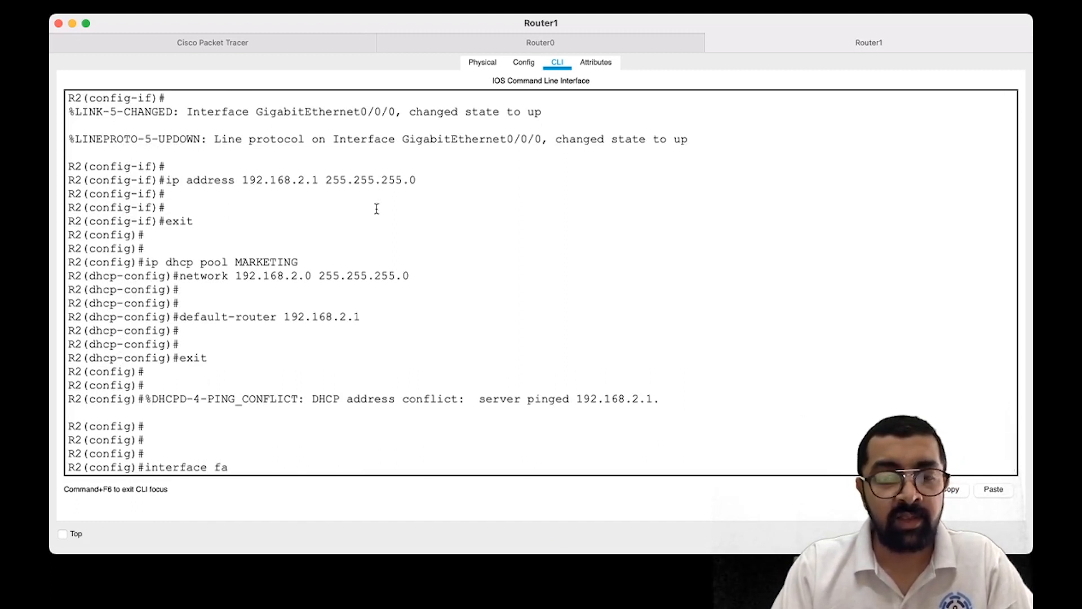
type(" gig 0/0/1")
key("Return")
type("no s")
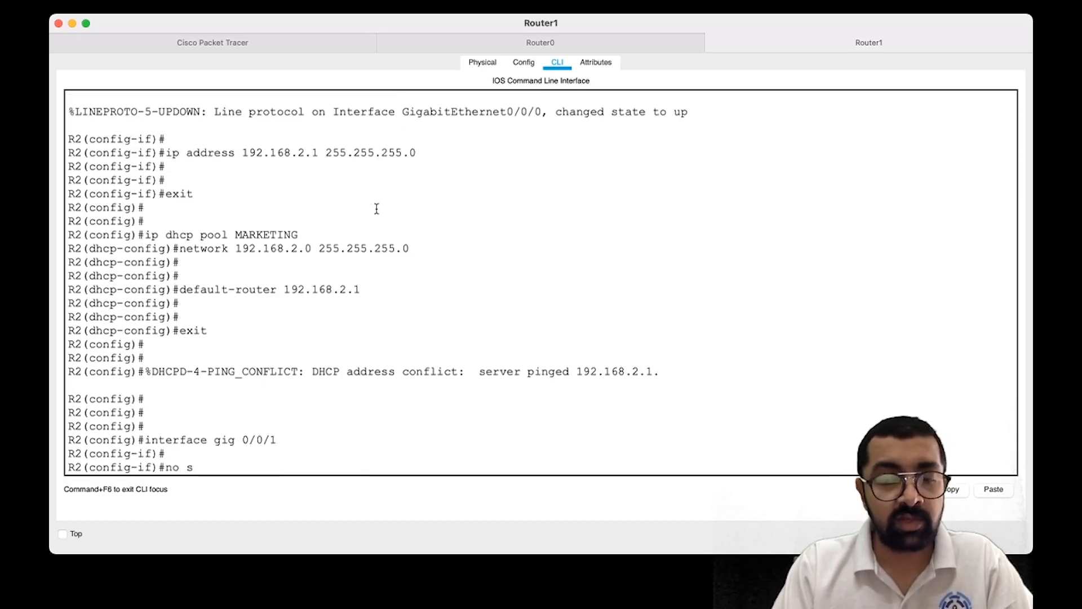
type("hutdown")
key("Return")
- Assign IP address 192.168.3.2 with mask 255.255.255.0 to Router1's gig 0/0/1 and exit interface configuration
type("ip a")
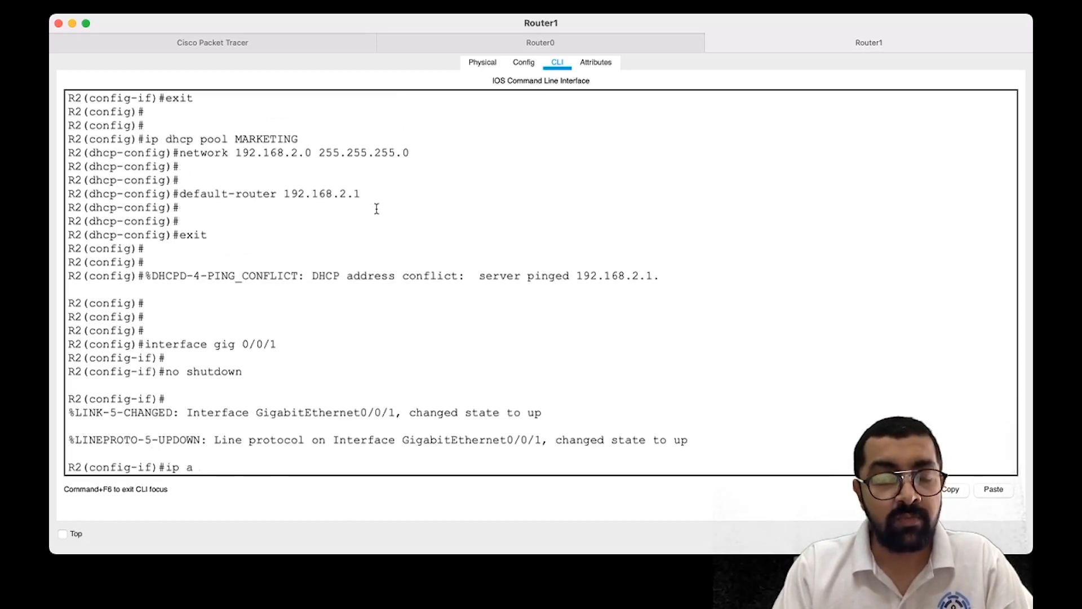
type("ddress 192.168.3.2 255.255.255.0")
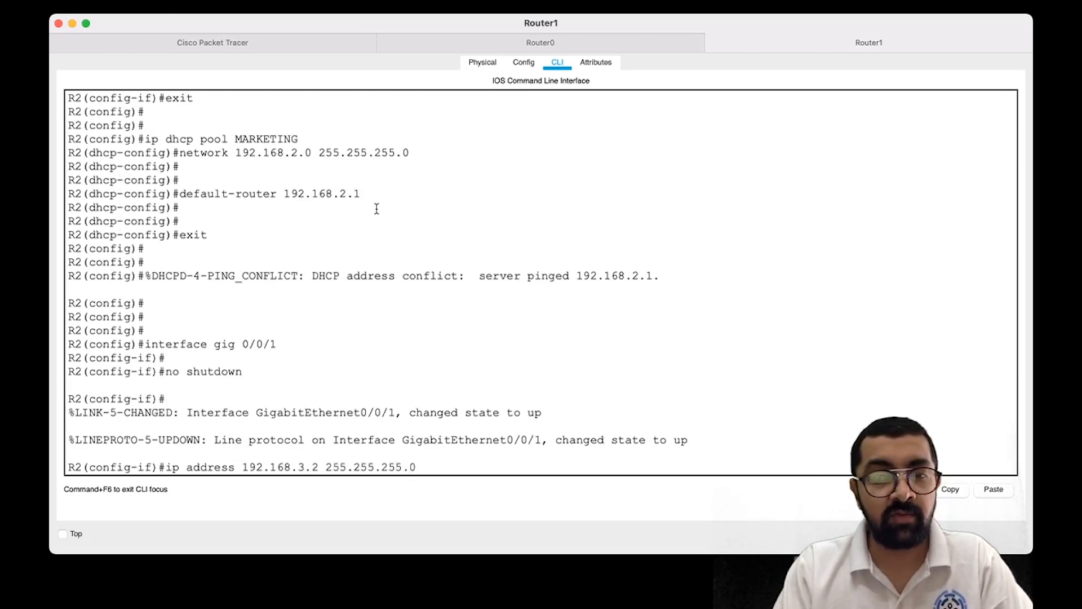
key("Return")
key("Return")
key("Return")
type("exit")
key("Return")
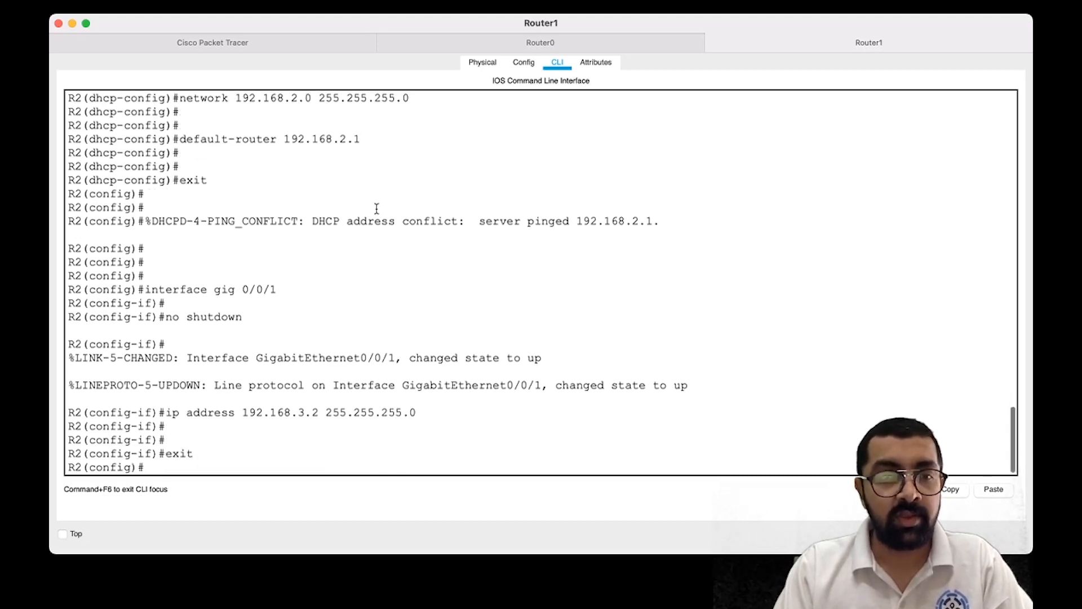
key("Return")
key("Return")
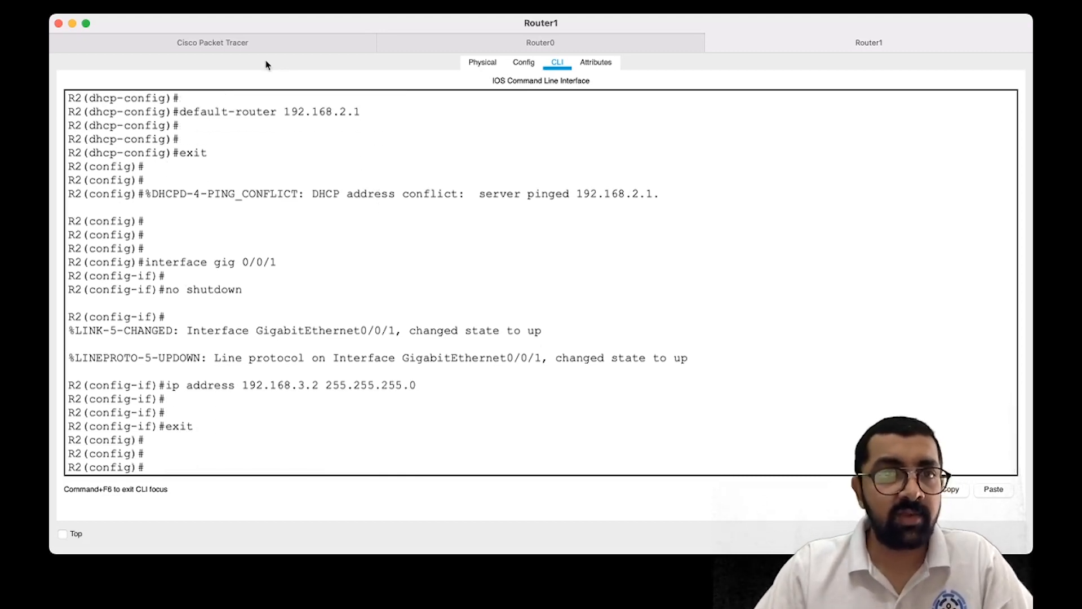
- Return to the topology in full screen and examine the inter-router link and the interface details of Router0 and Router1
left_click(273, 43)
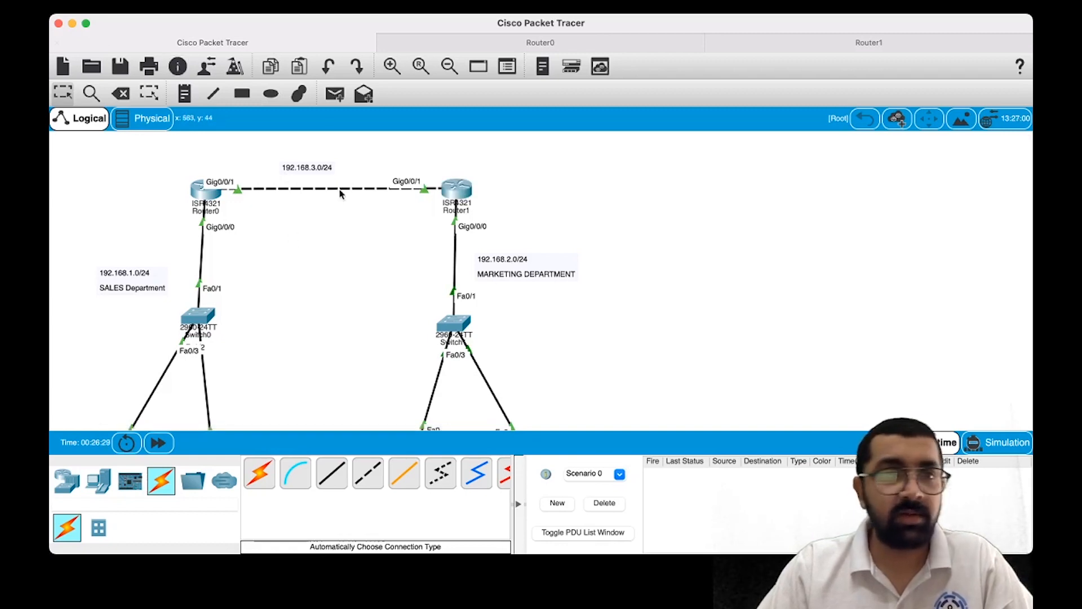
left_click(85, 24)
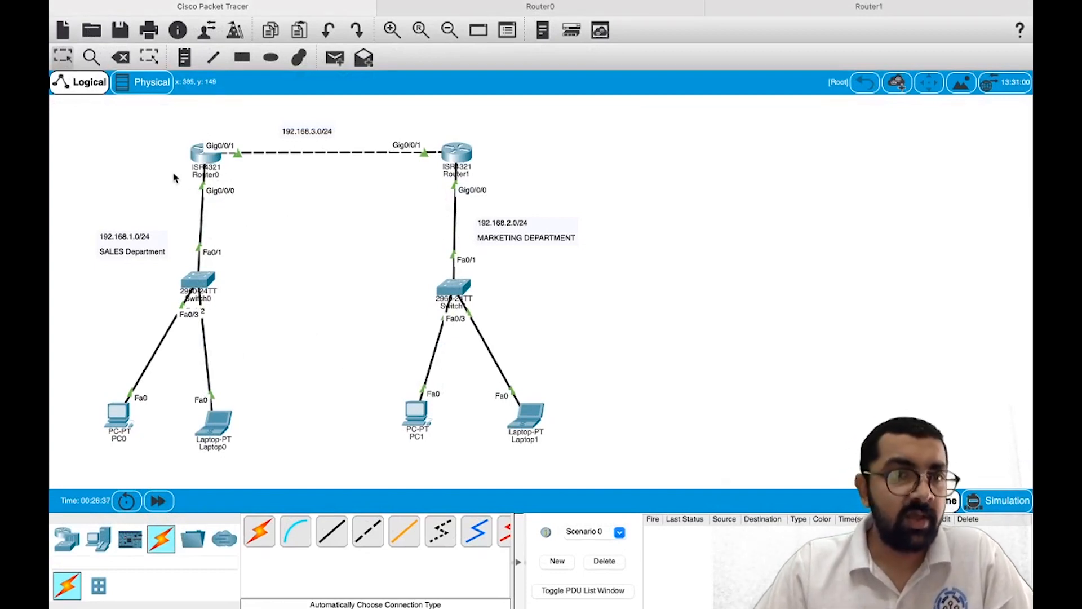
mouse_move(198, 157)
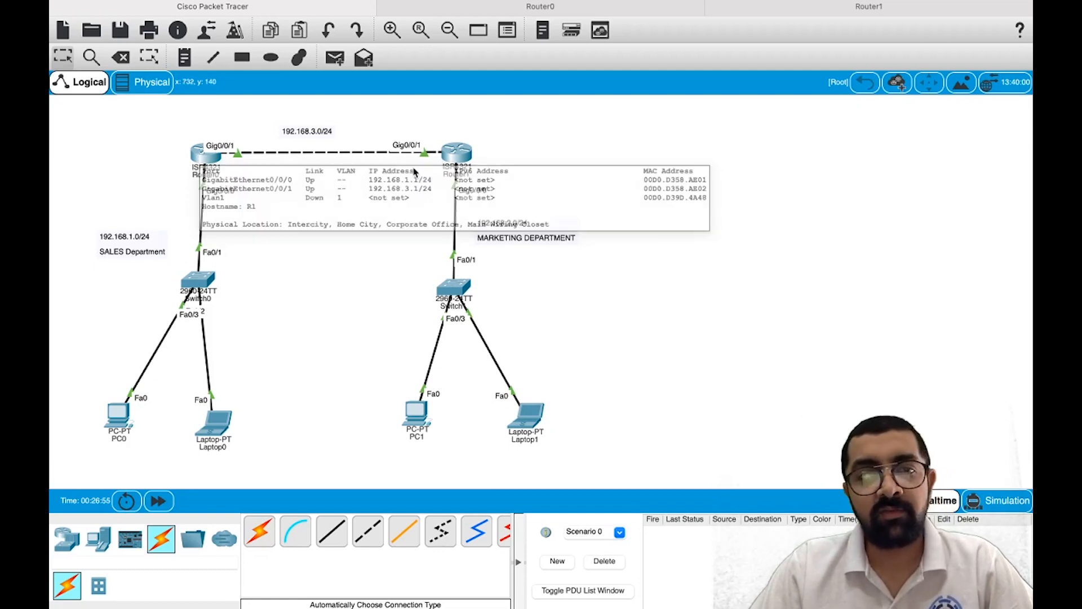
mouse_move(459, 160)
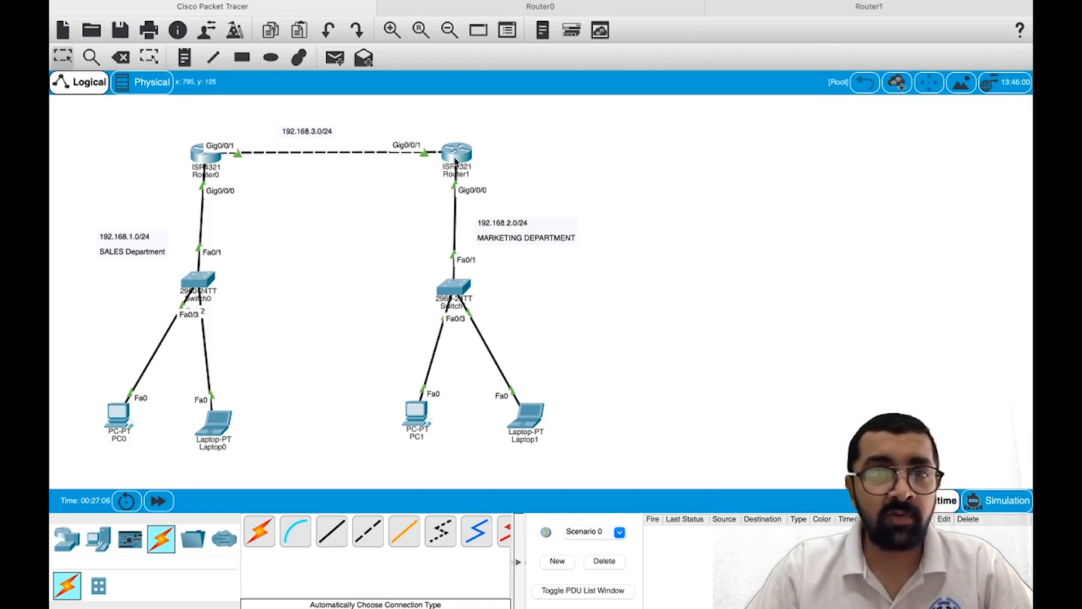
- Return to Router0's command line and exit global configuration to privileged EXEC mode
left_click(500, 7)
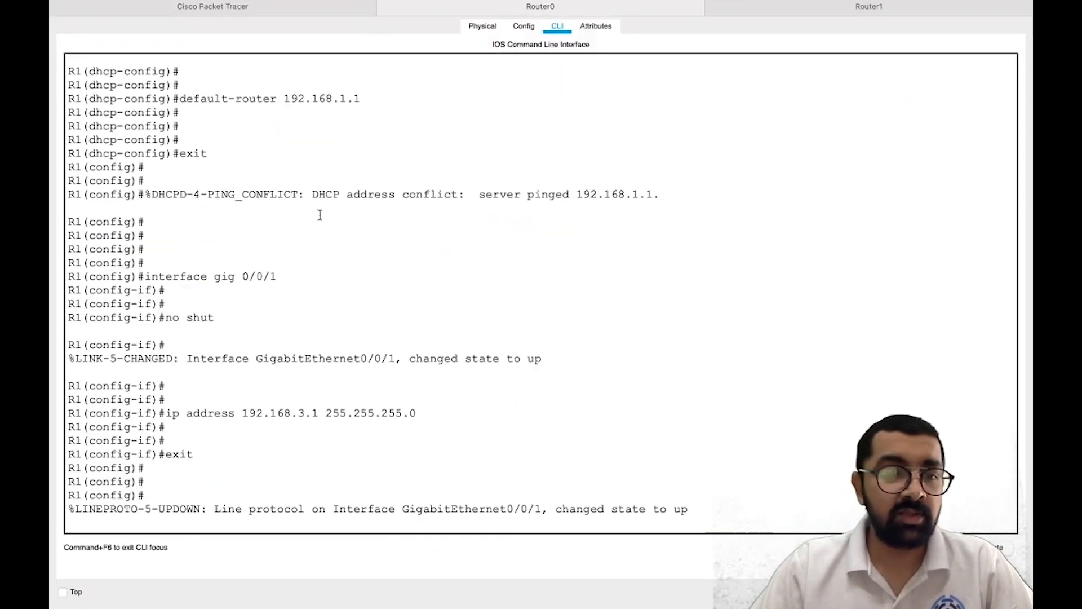
key("Return")
key("Return")
type("pin")
key("BackSpace")
key("BackSpace")
key("BackSpace")
type("exit")
key("Return")
- Ping Router1's link address 192.168.3.2 from Router0 and highlight the echo reply marks
type("ping")
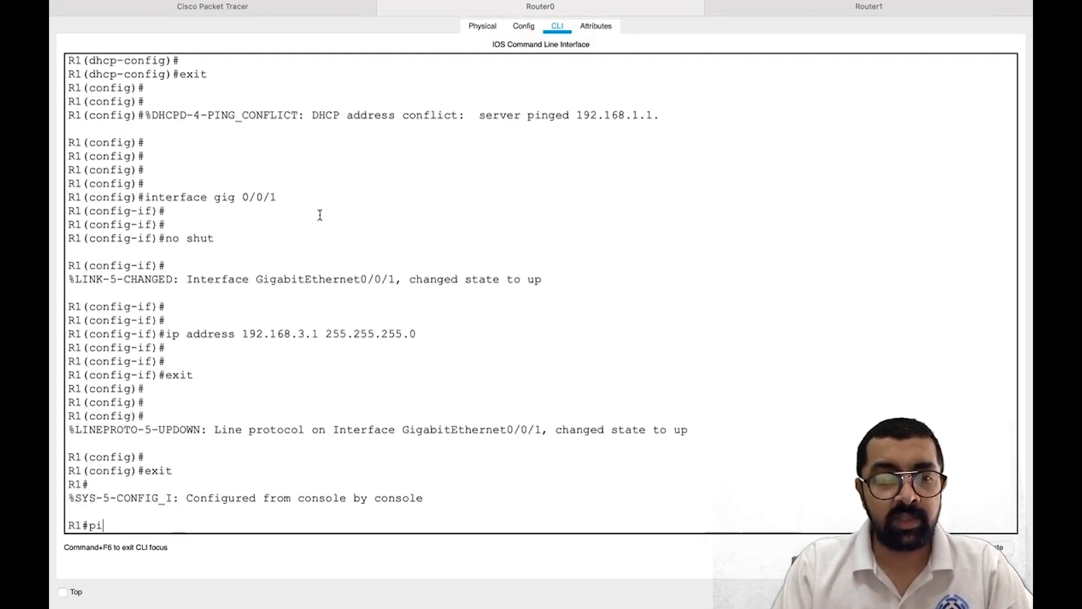
key("Return")
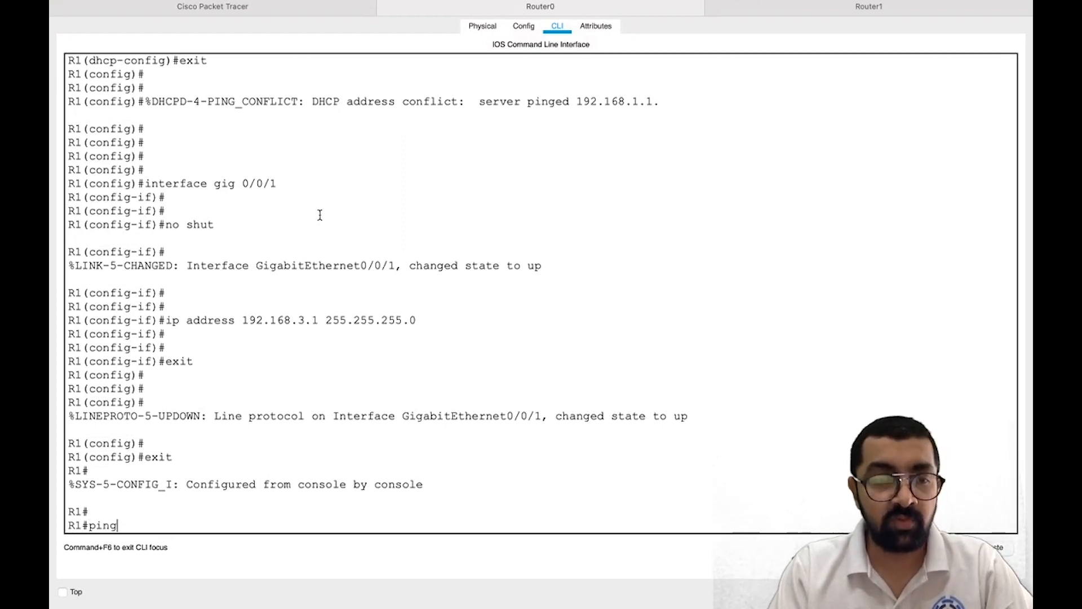
type("192.1")
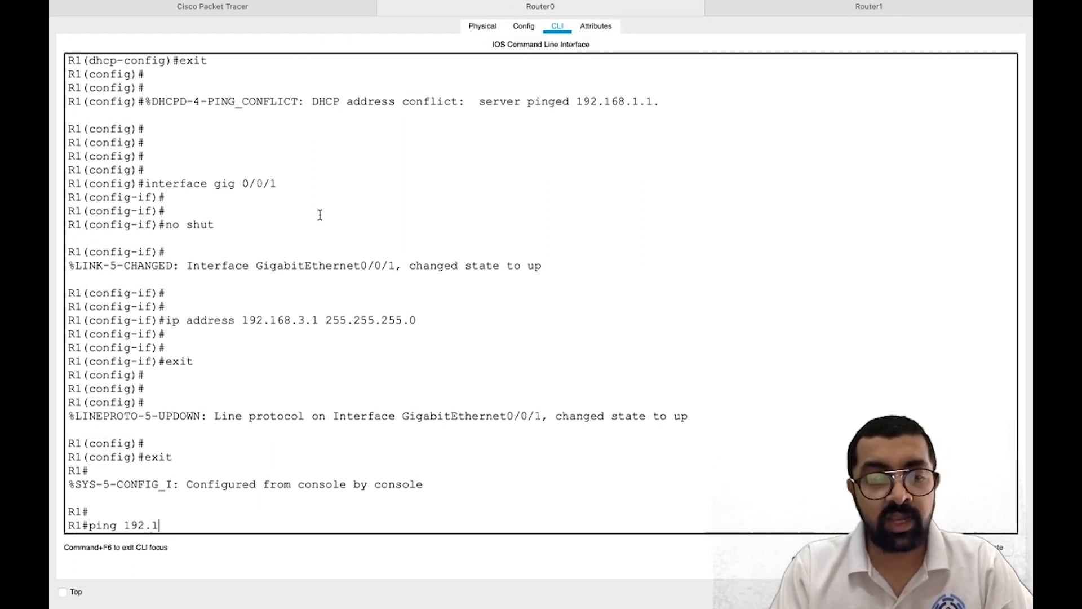
type("68.3.2")
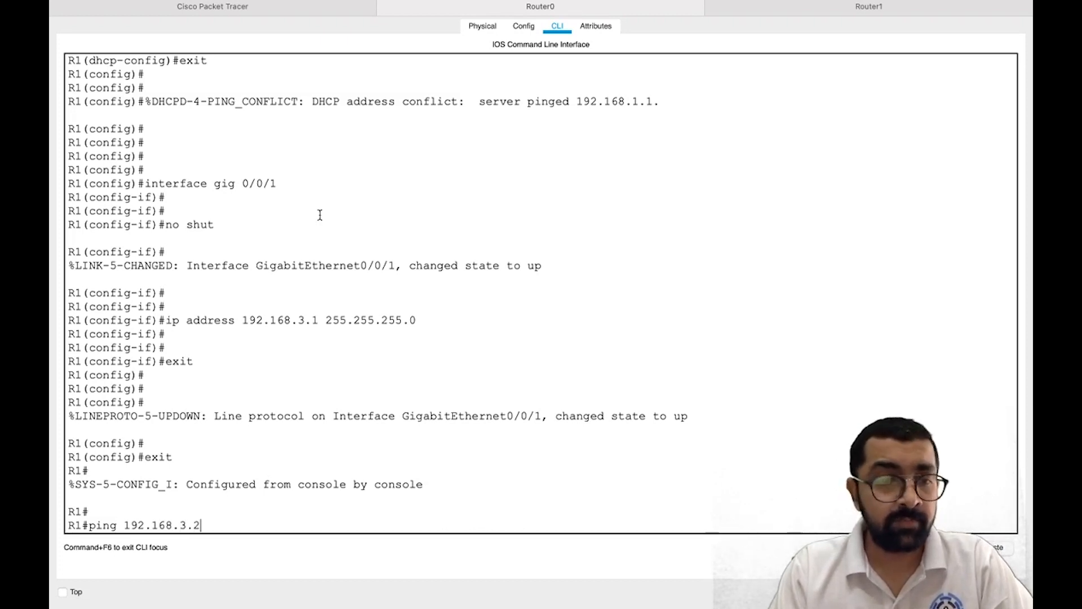
key("Return")
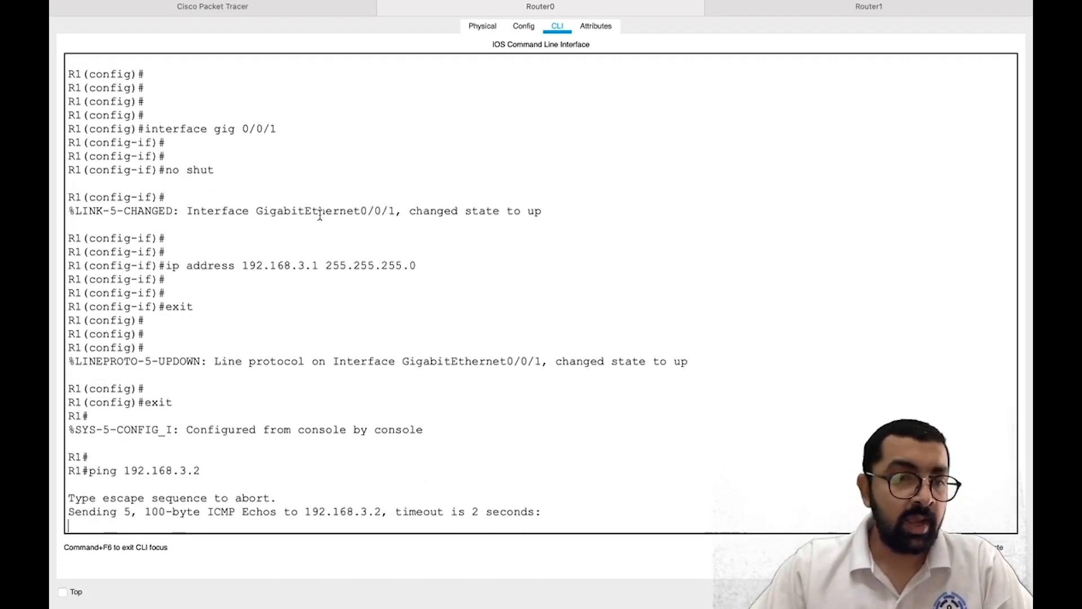
left_click(110, 484)
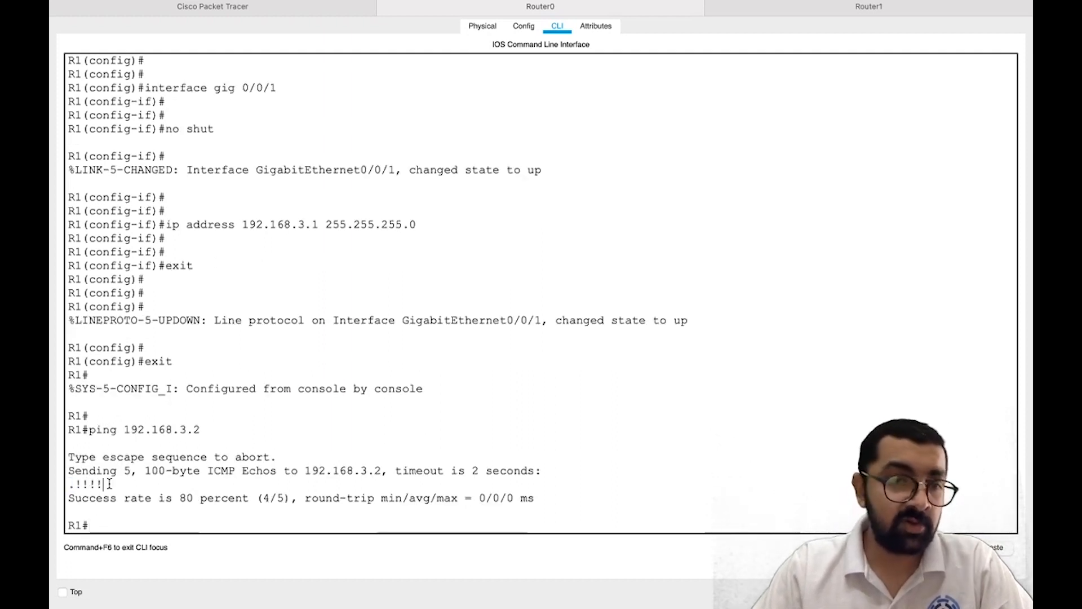
left_click_drag(74, 484, 102, 485)
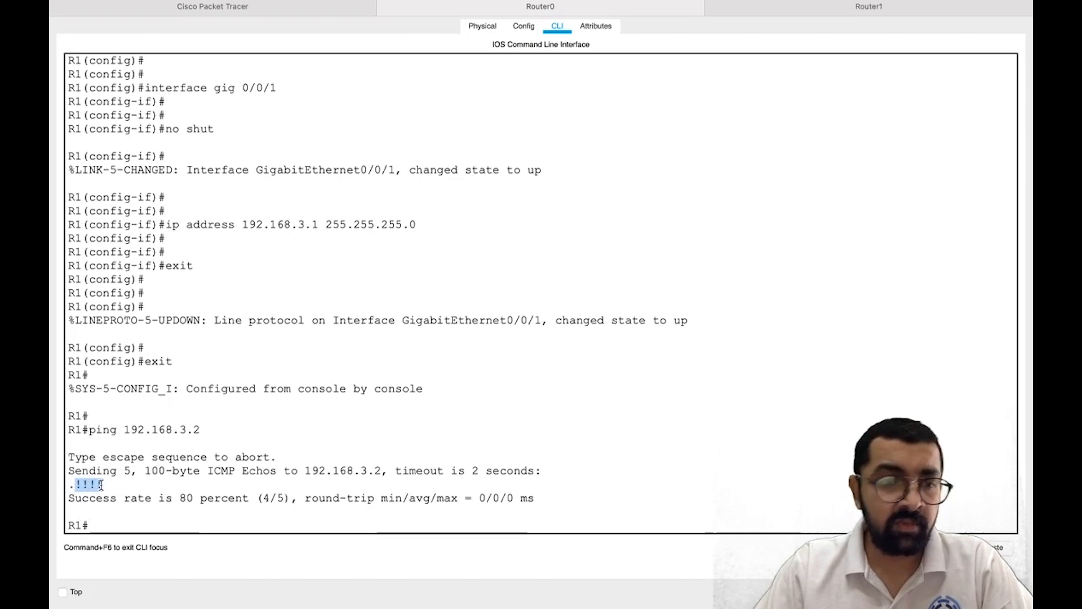
- Repeat the ping to 192.168.3.2 from Router0 and highlight the new reply marks
key("Return")
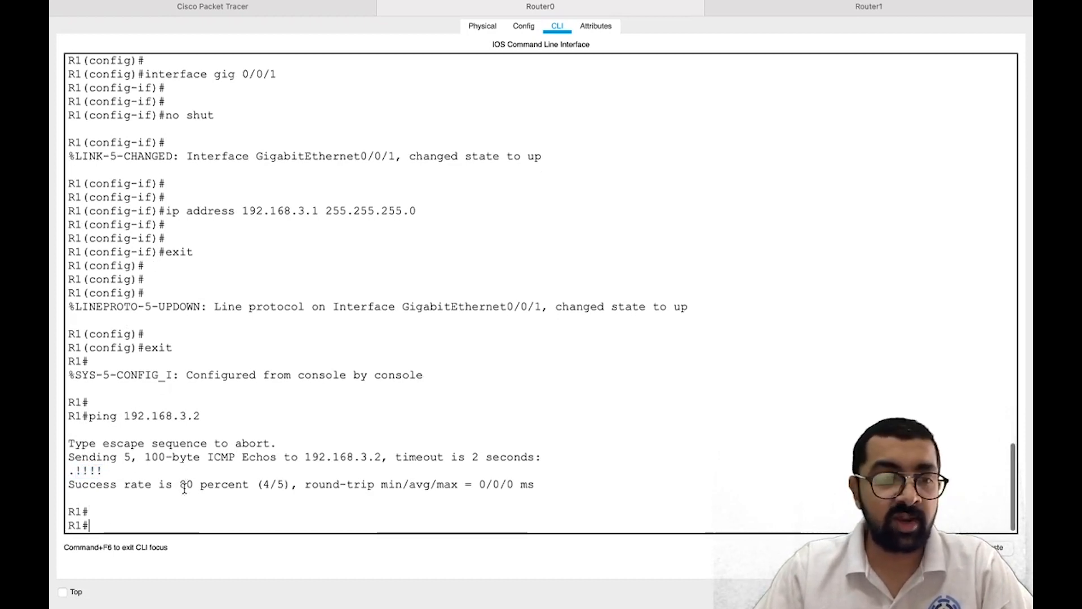
key("Up")
key("Return")
left_click_drag(74, 483, 103, 485)
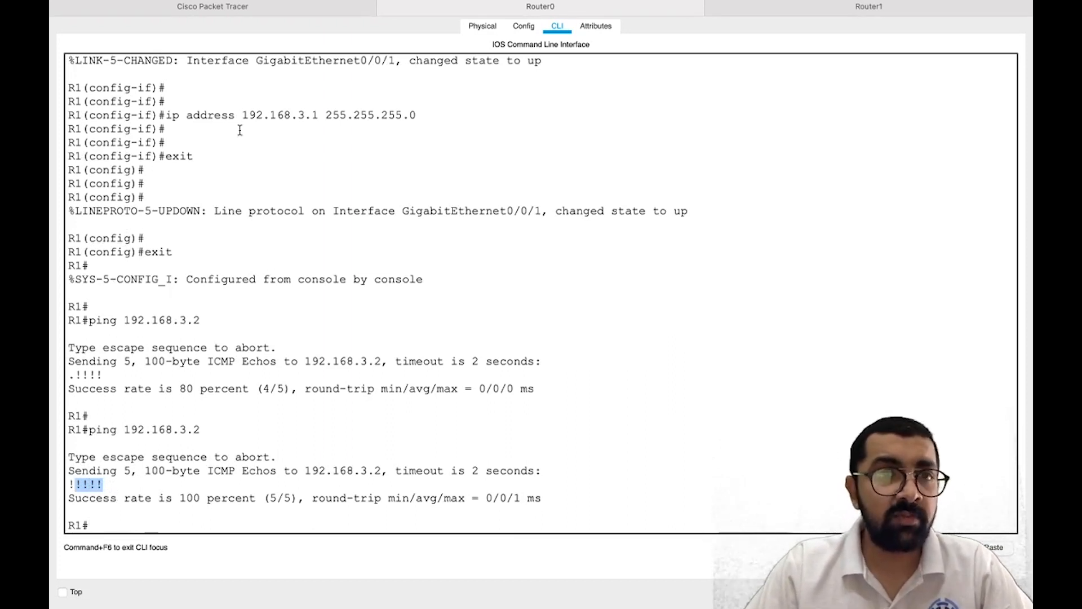
- Check PC1's address in the topology and ping 192.168.2.2 from PC0's Command Prompt
left_click(268, 11)
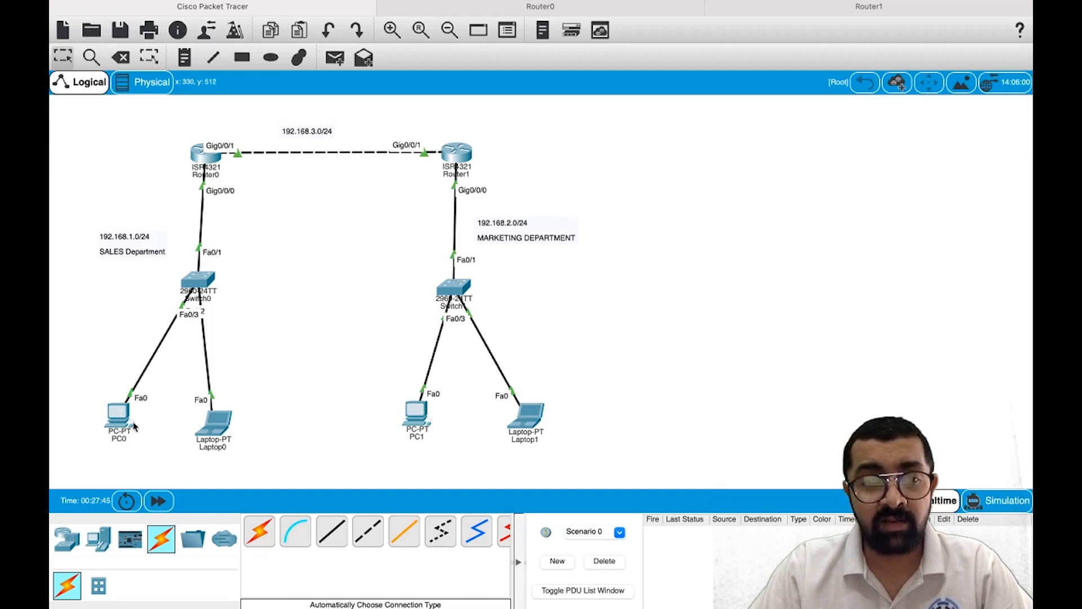
mouse_move(119, 421)
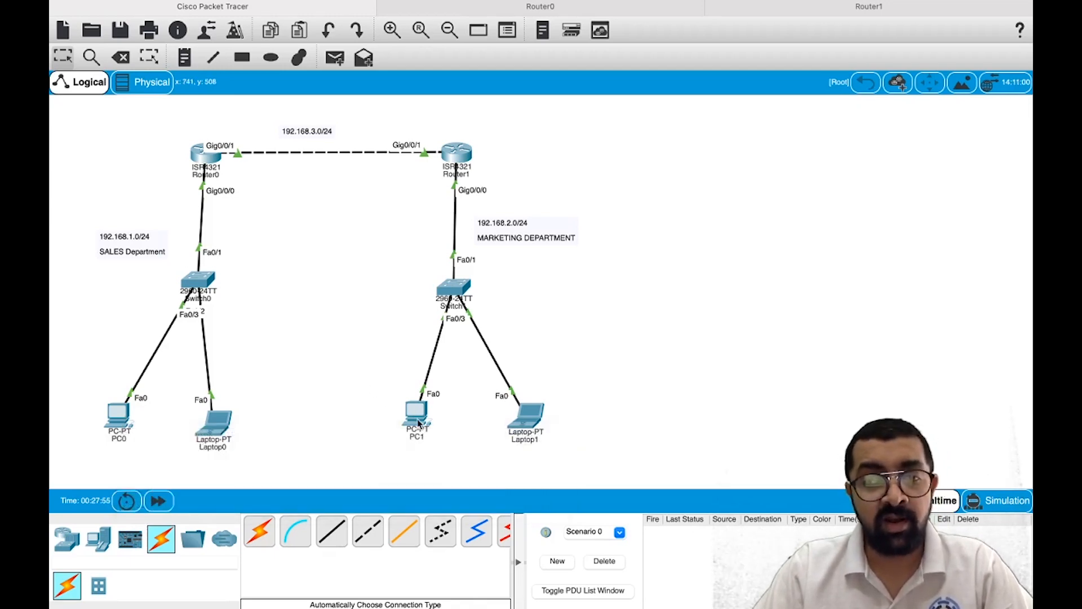
mouse_move(418, 423)
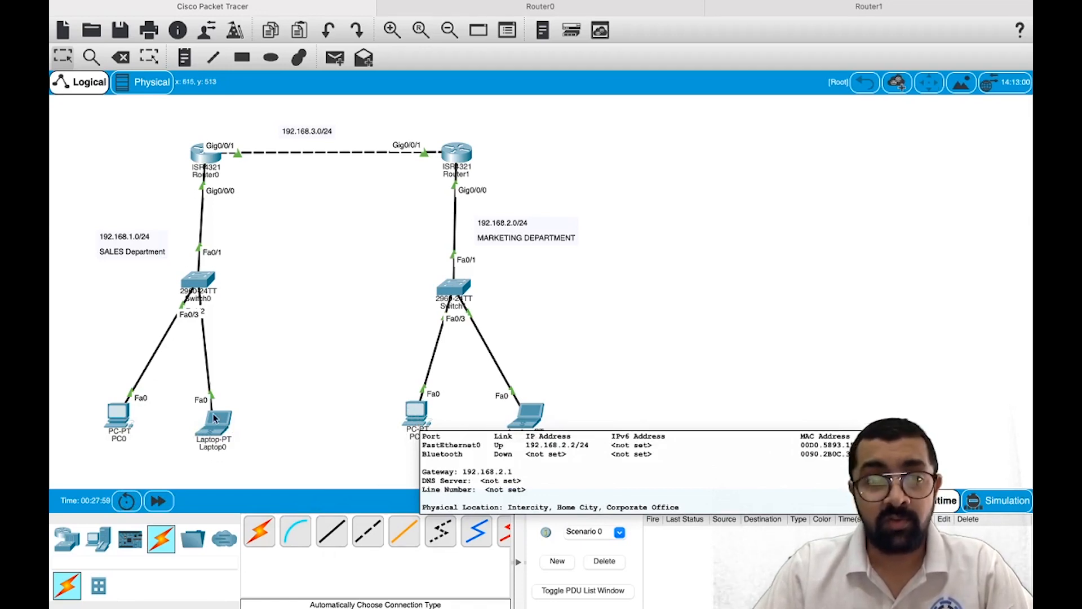
left_click(120, 415)
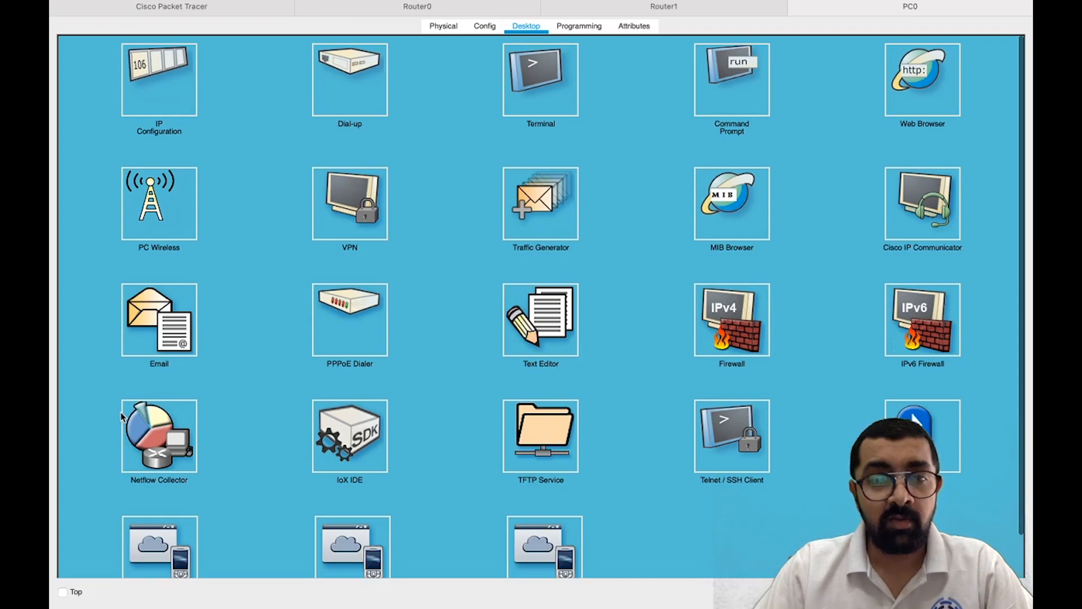
left_click(727, 84)
type("ping")
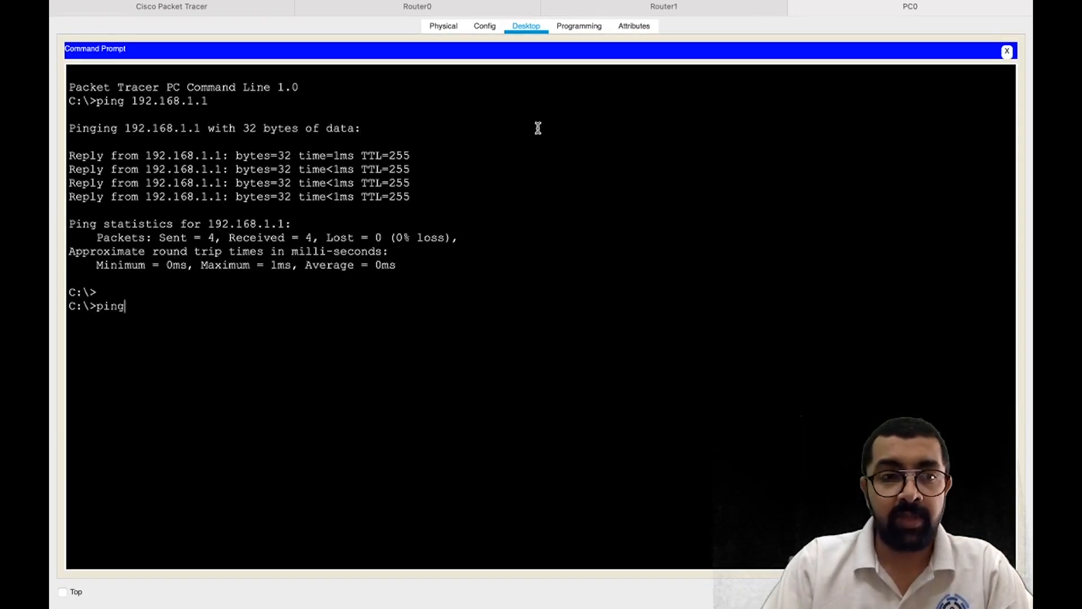
type(" 192.168")
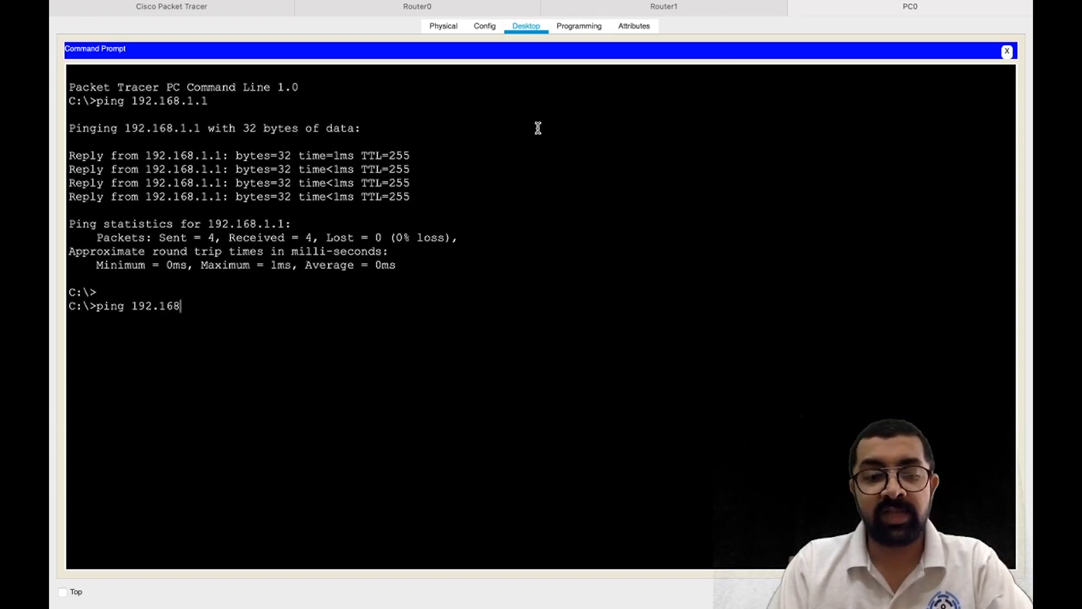
type(".2.2")
key("Return")
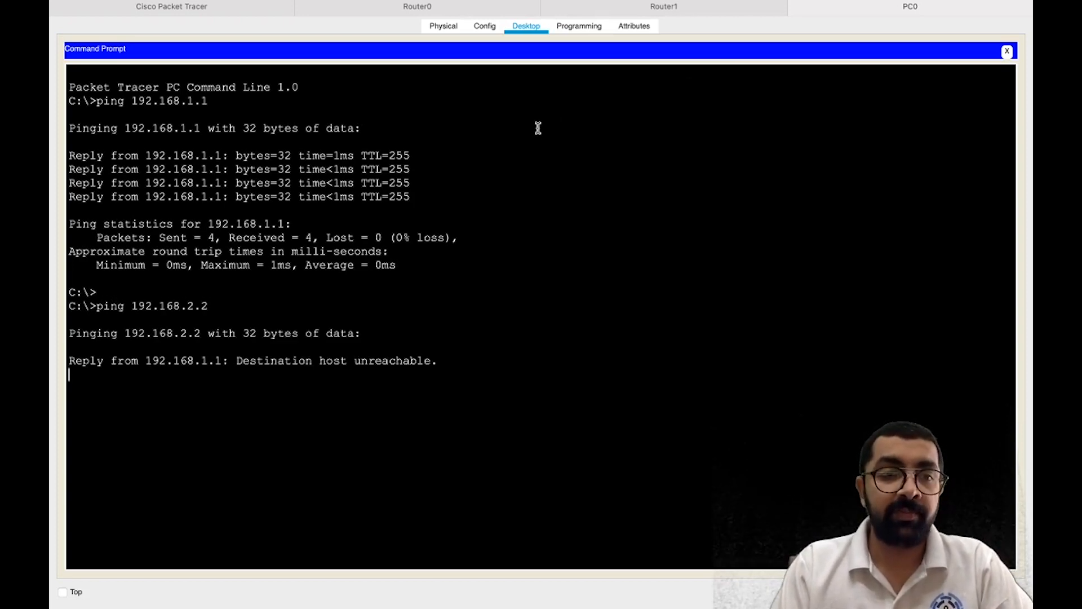
- Highlight the reply messages and the received and lost packet statistics of PC0's ping to 192.168.2.2
left_click_drag(241, 360, 427, 365)
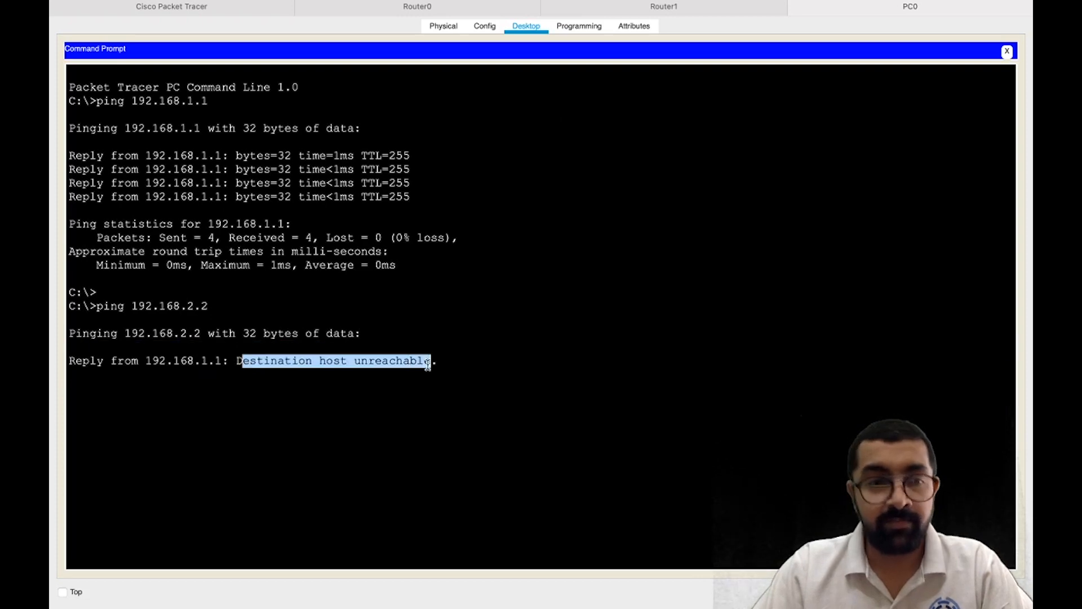
left_click(348, 403)
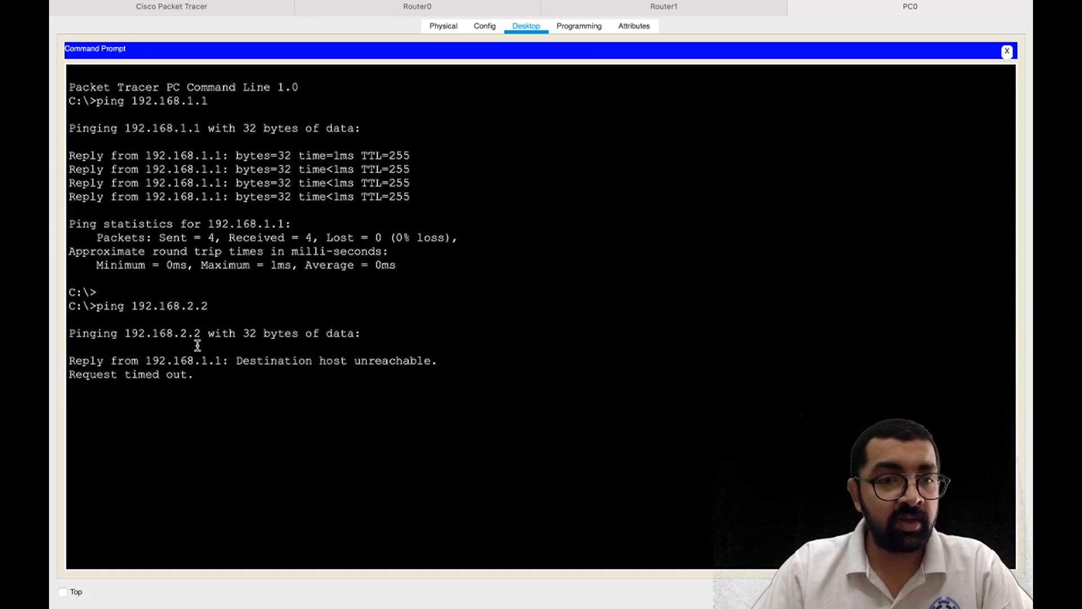
left_click_drag(87, 373, 205, 388)
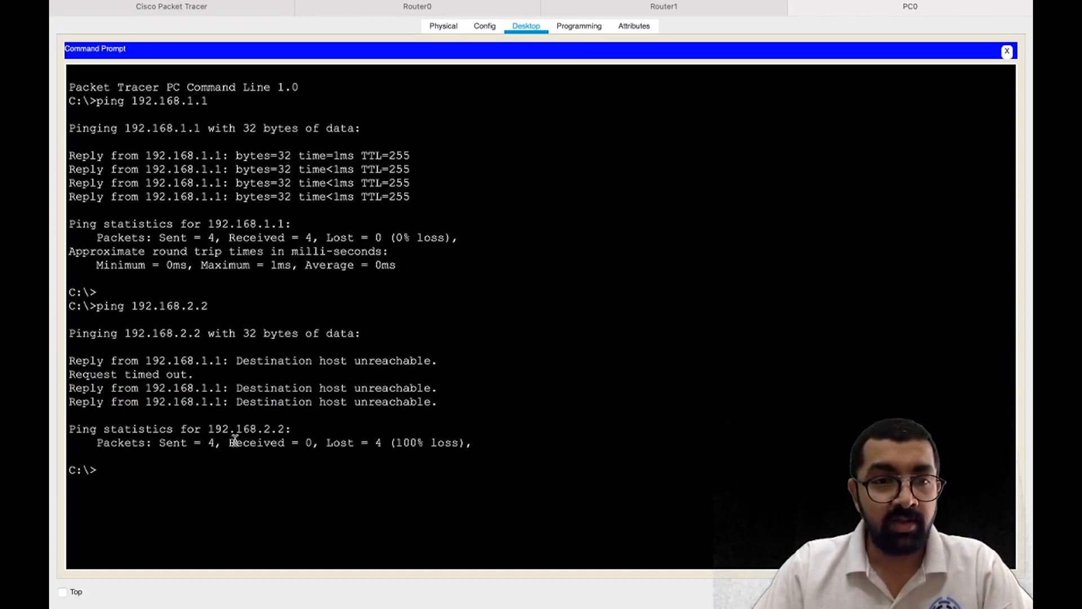
left_click_drag(212, 442, 317, 442)
left_click_drag(404, 443, 443, 448)
left_click(491, 460)
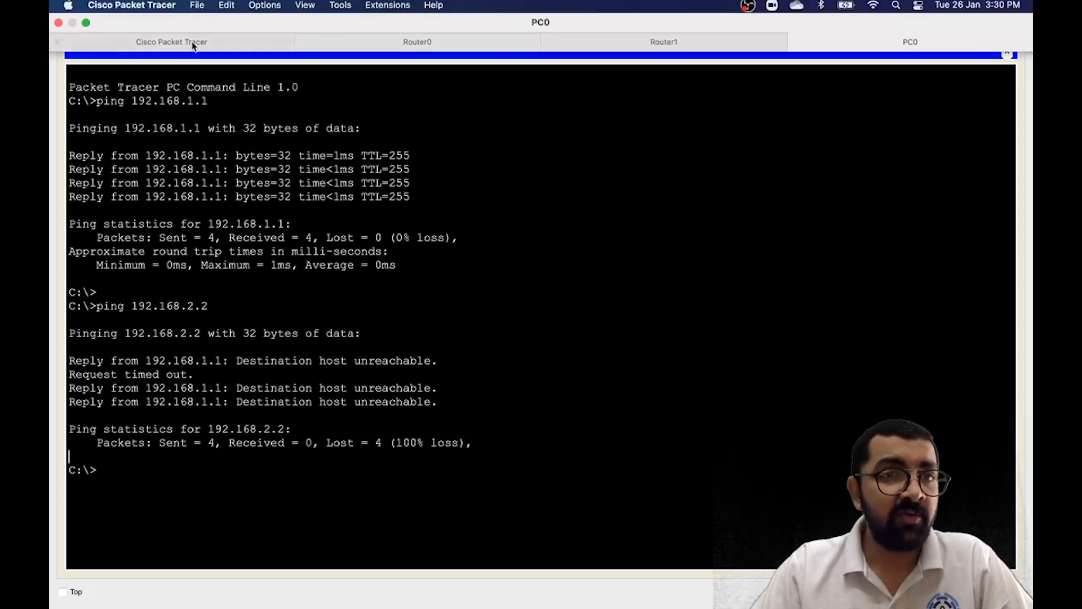
- Return to the topology, reopen Router0's command line in full screen and display its routing table with show ip route
left_click(184, 11)
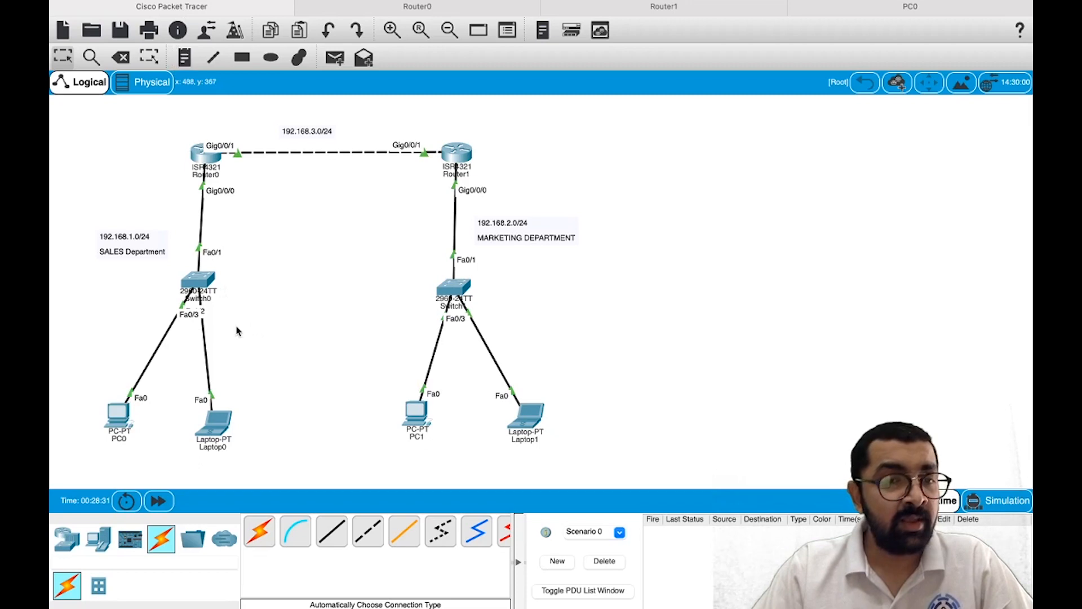
left_click_drag(89, 395, 145, 437)
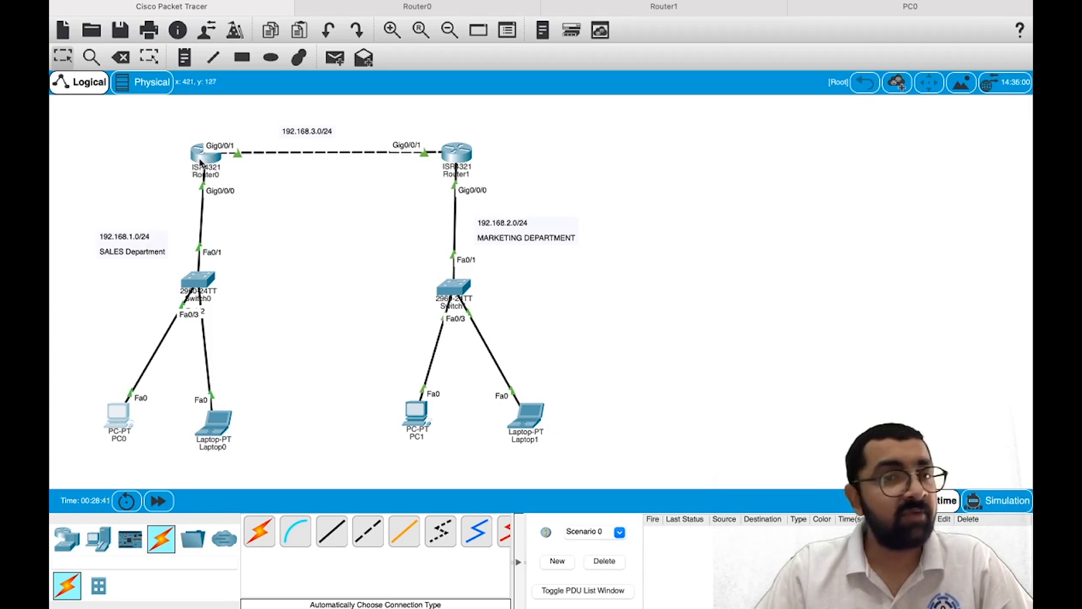
left_click(201, 163)
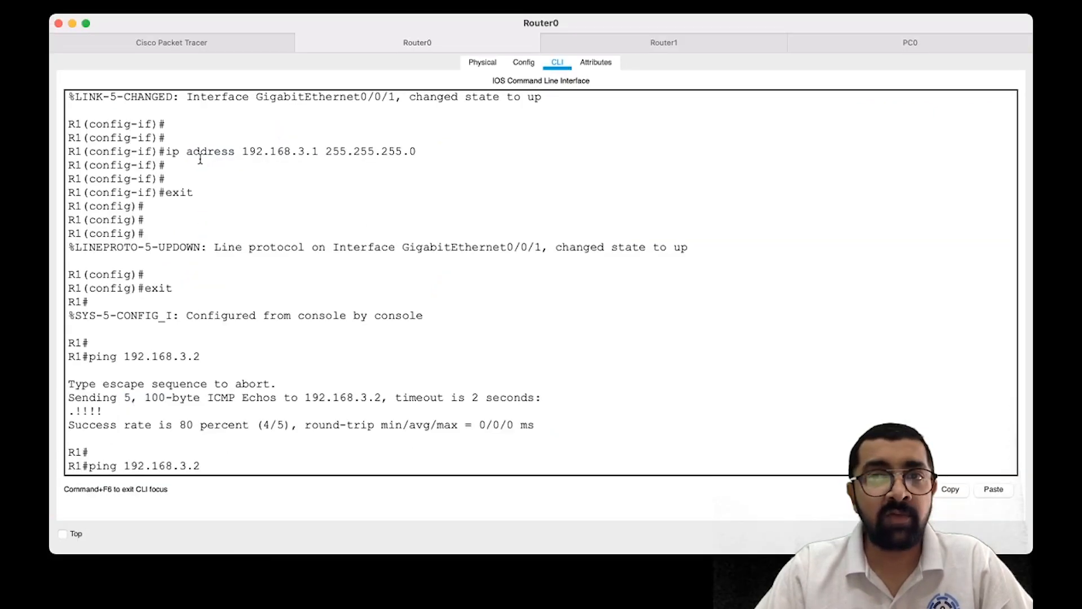
left_click(85, 24)
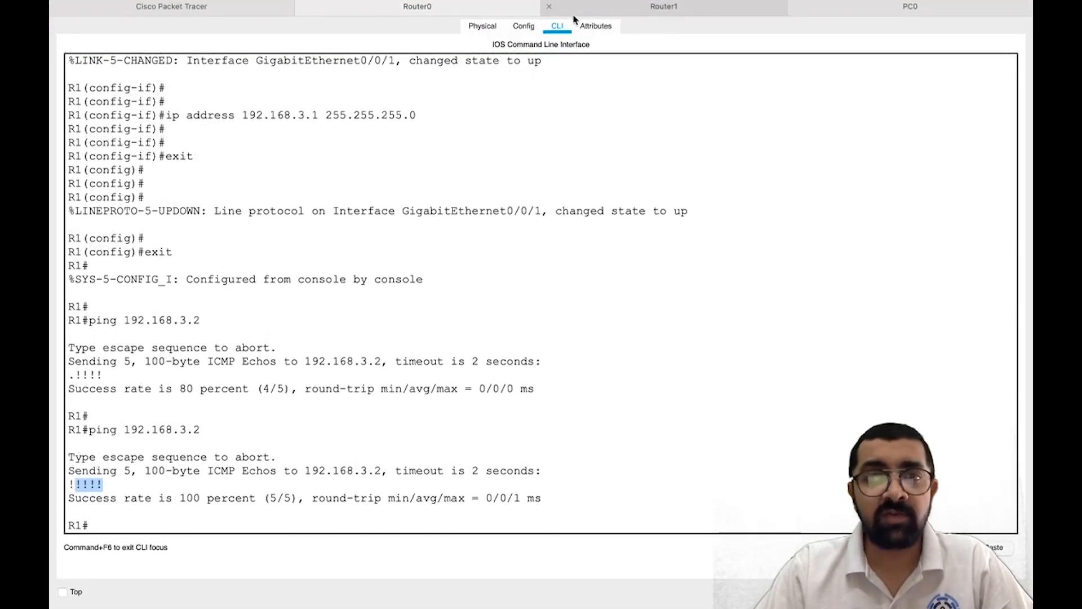
left_click(346, 252)
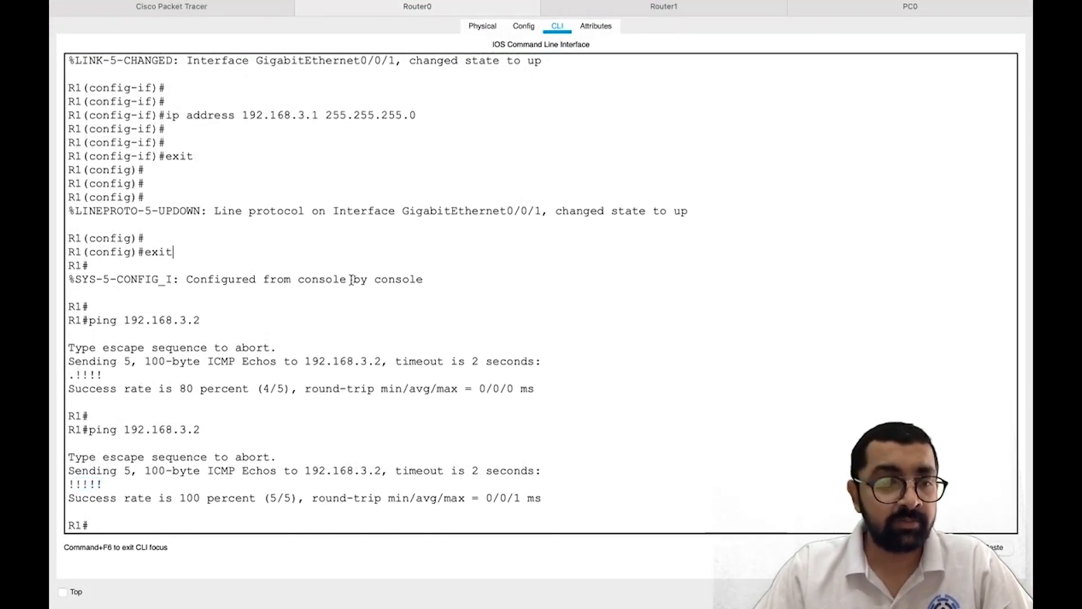
key("Return")
key("Return")
key("Return")
type("show")
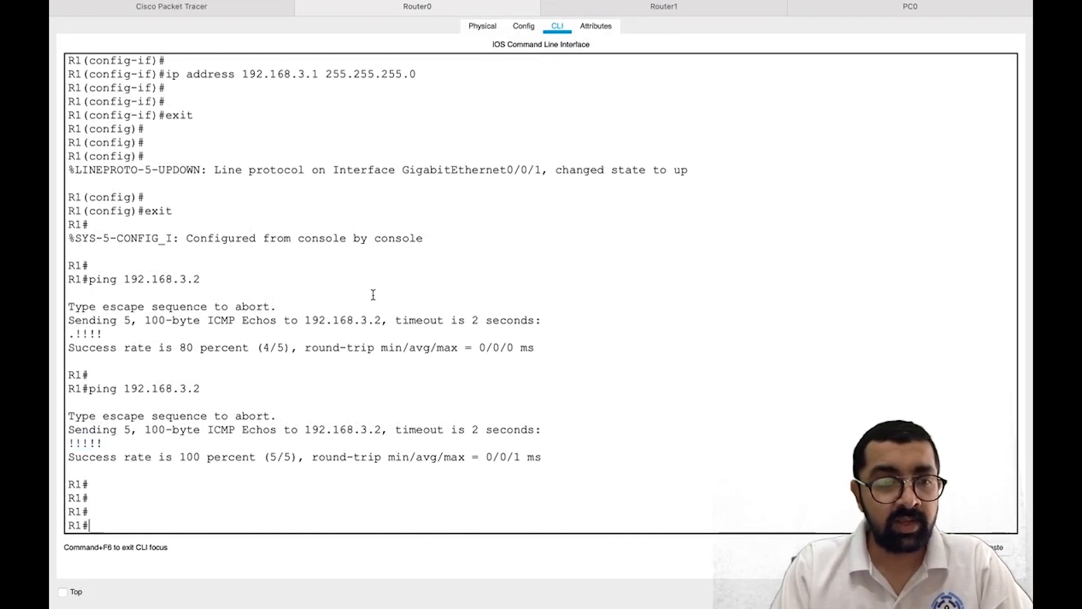
type(" i")
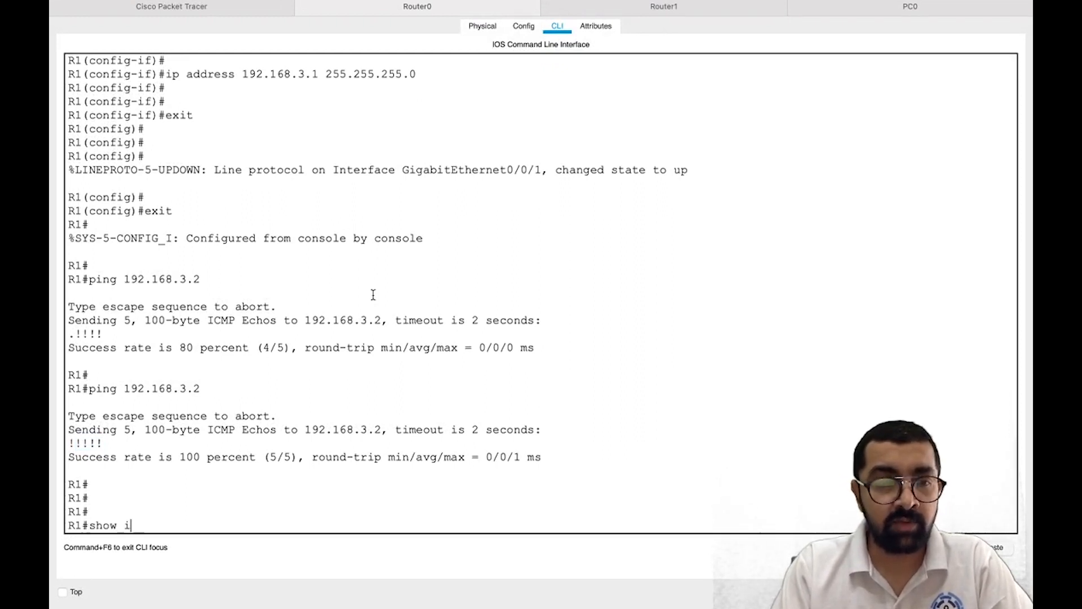
type("p route")
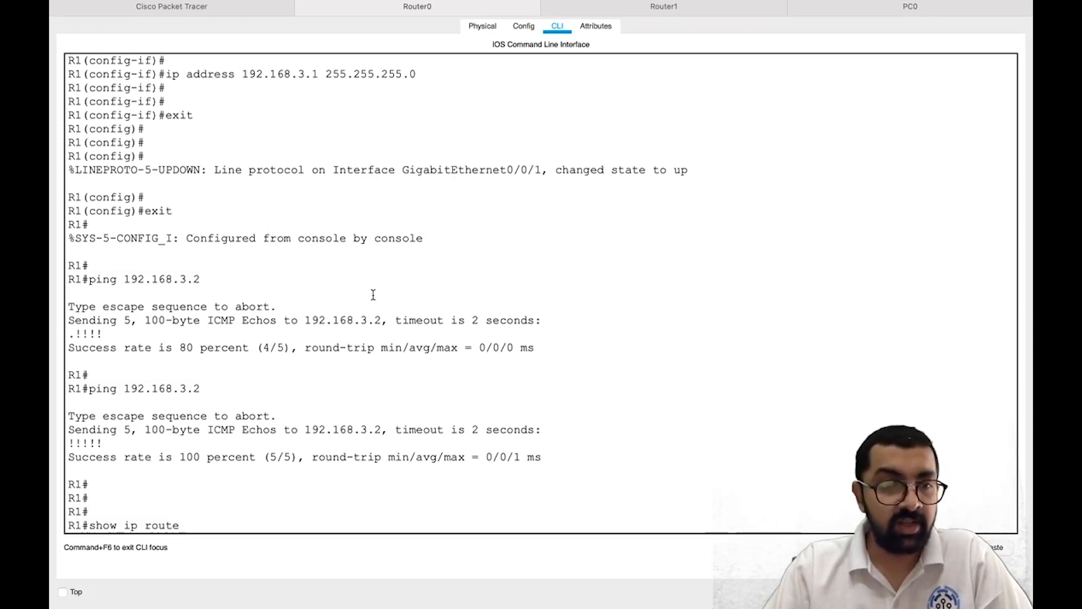
key("Return")
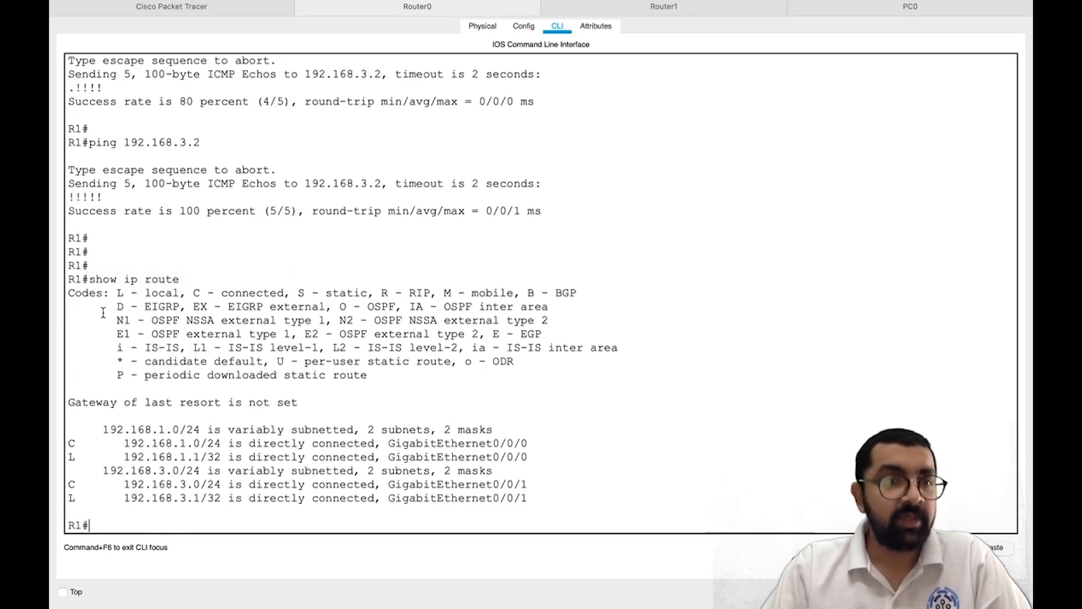
- Highlight Router0's route entries, the 192.168.1.0 block and the matching local and connected codes in the legend
left_click_drag(78, 423, 172, 498)
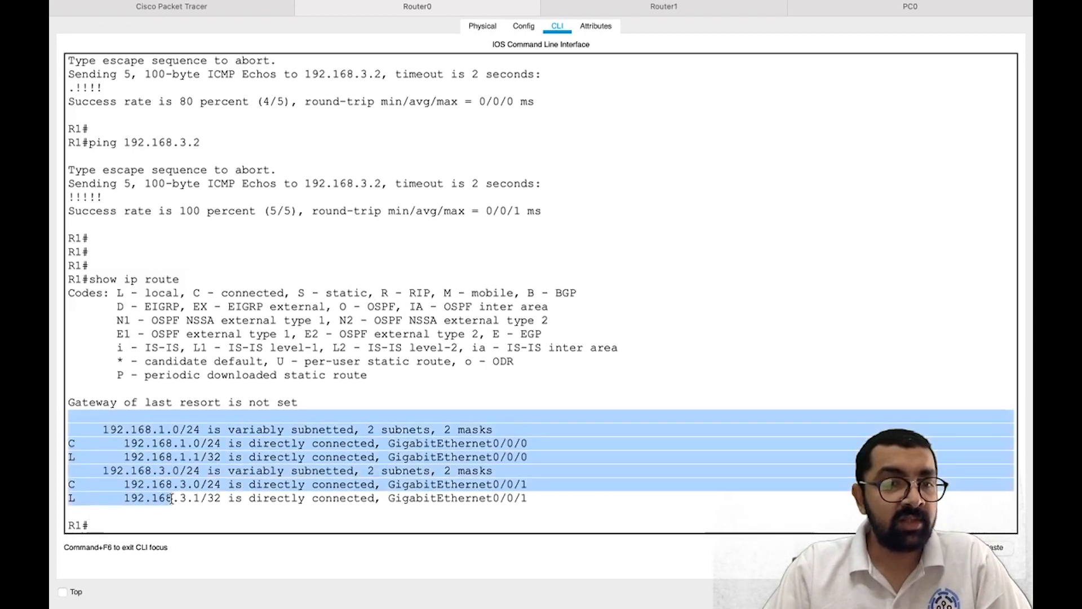
left_click(238, 381)
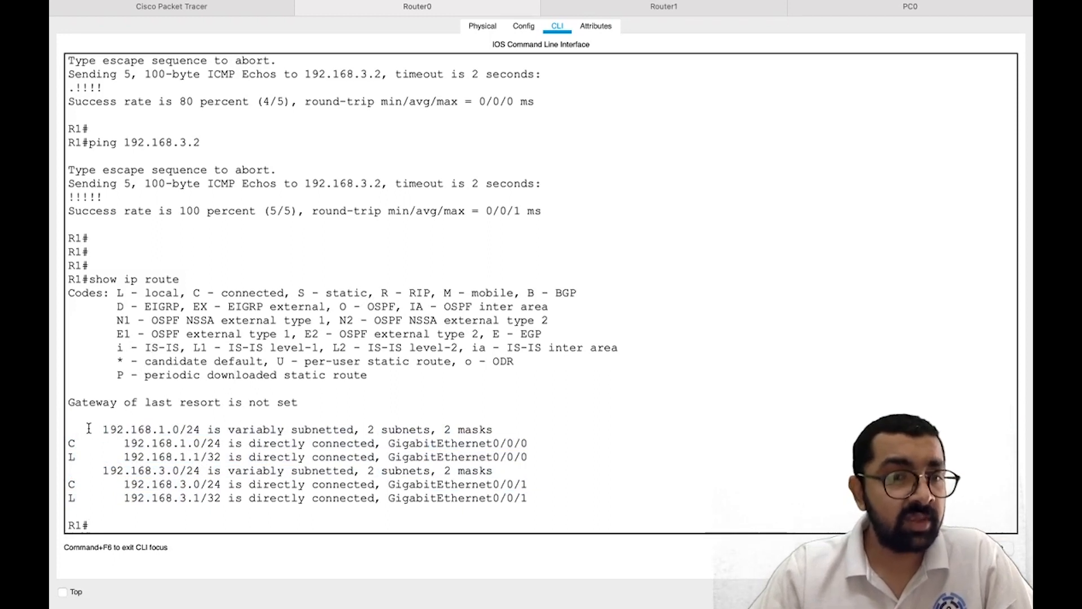
left_click_drag(75, 427, 532, 458)
left_click(101, 481)
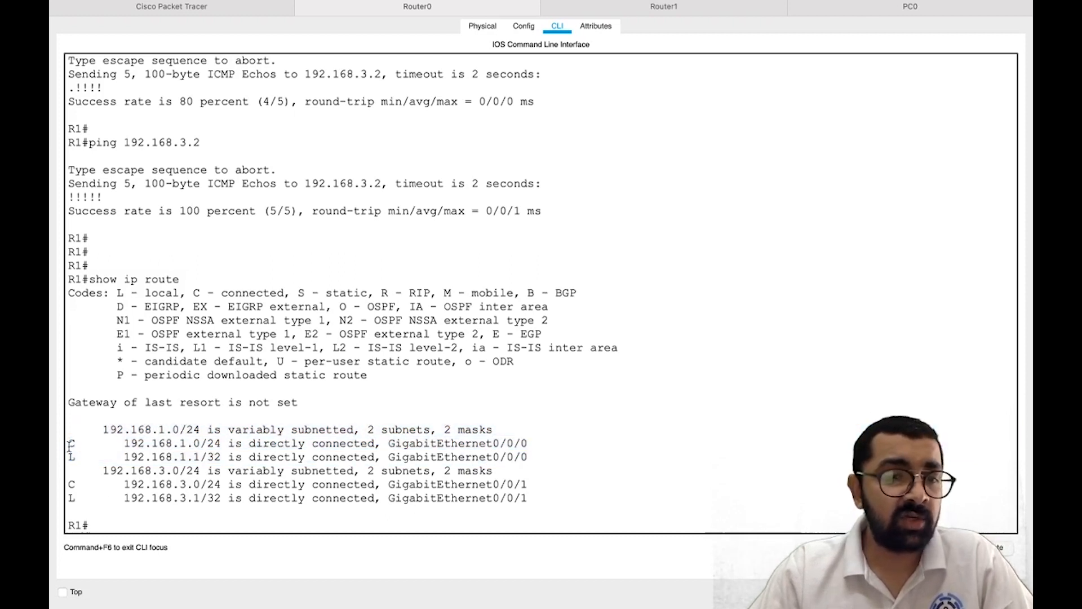
left_click_drag(69, 444, 221, 456)
left_click(186, 401)
left_click_drag(117, 292, 180, 292)
left_click(90, 457)
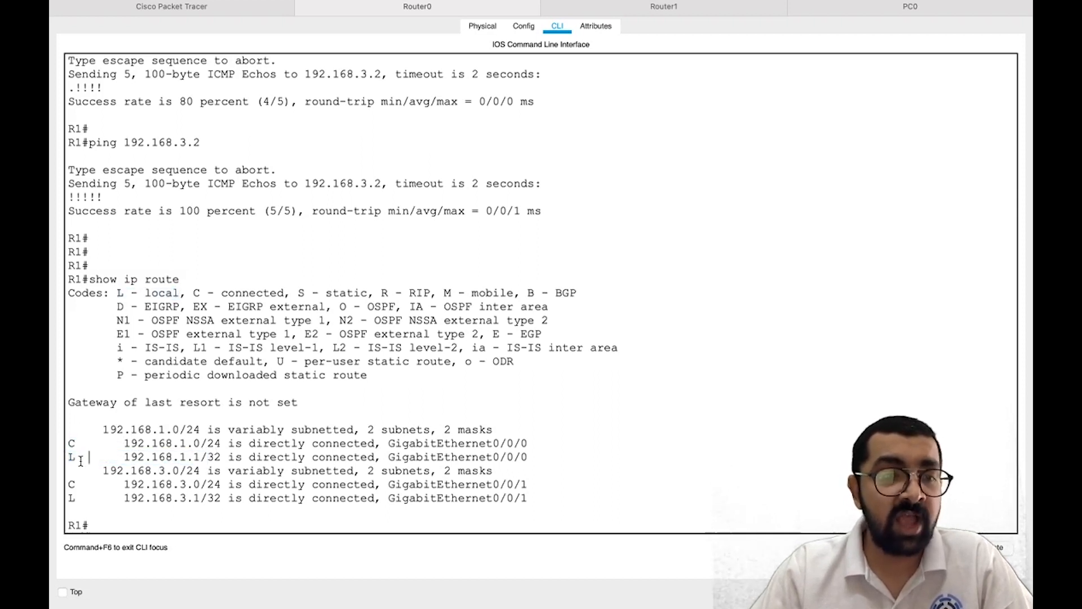
- Highlight the local route 192.168.1.1/32 in Router0's routing table
left_click_drag(68, 456, 302, 461)
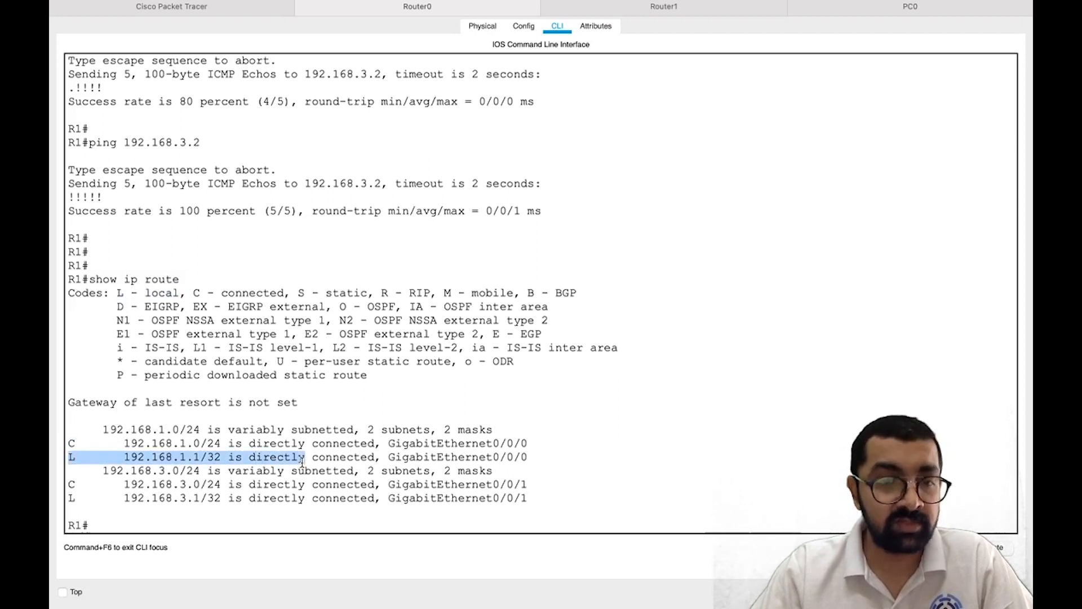
left_click(300, 461)
left_click_drag(118, 466, 153, 460)
left_click(153, 460)
left_click_drag(70, 459, 234, 459)
left_click(234, 459)
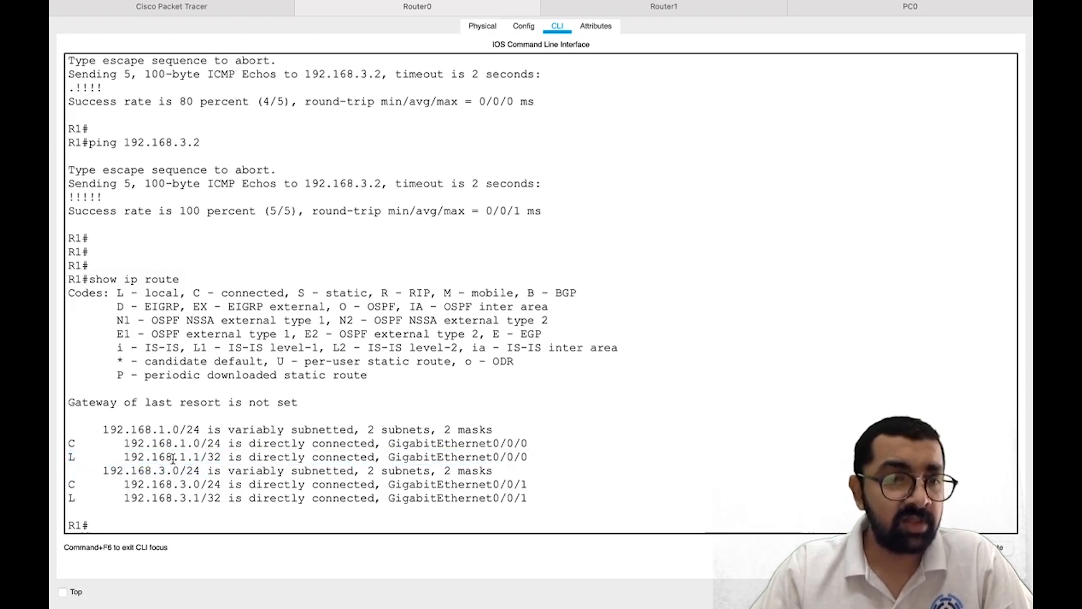
- Highlight the connected routes 192.168.1.0/24 and 192.168.3.0/24 in Router0's routing table
left_click_drag(69, 446, 215, 442)
left_click(216, 442)
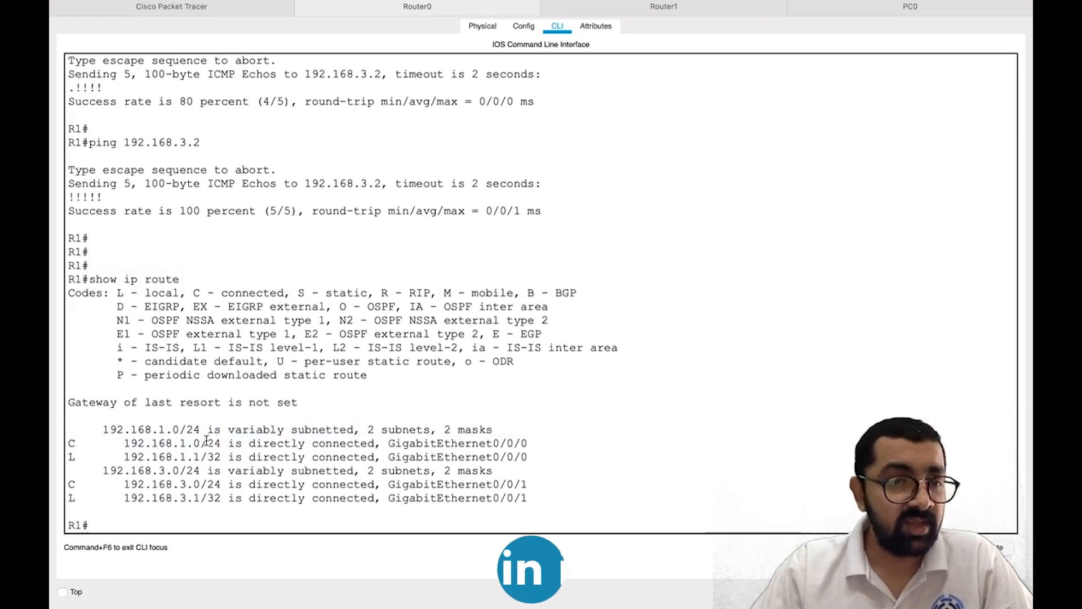
left_click_drag(70, 443, 530, 443)
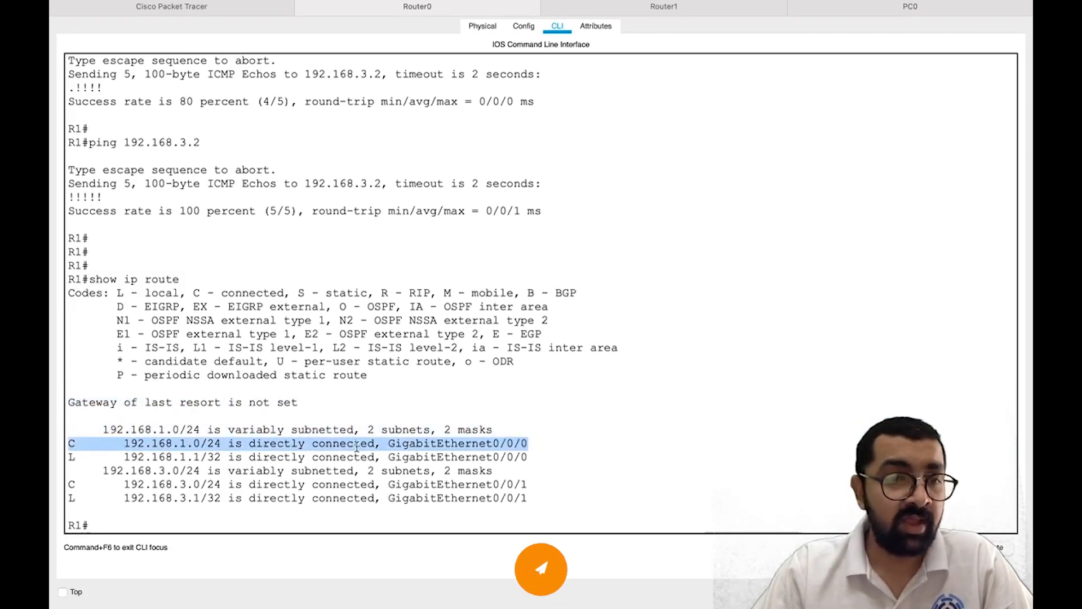
left_click(503, 472)
left_click_drag(70, 485, 281, 483)
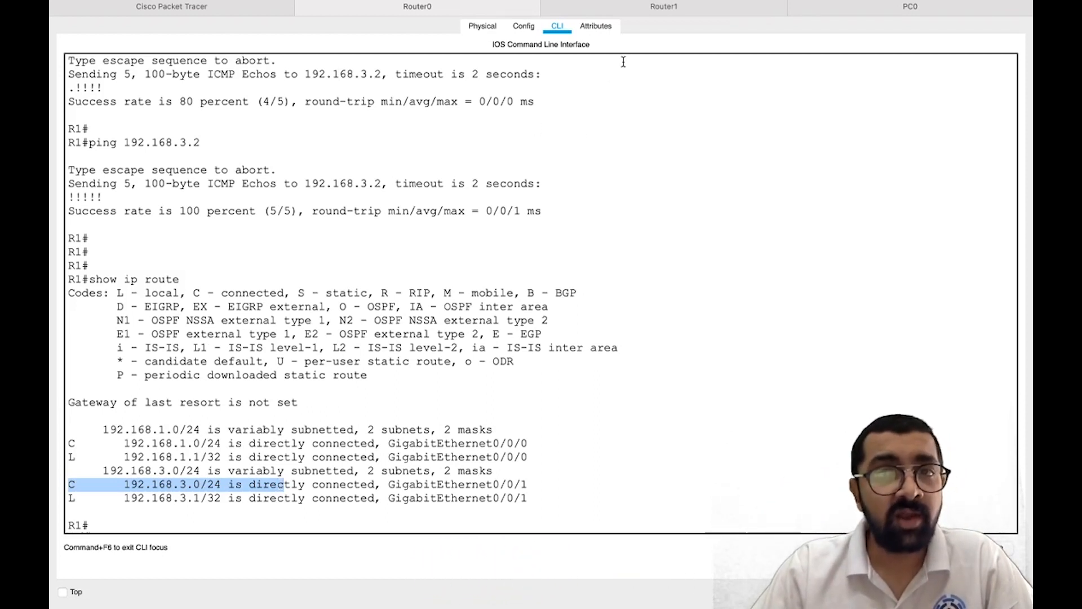
- Display Router1's routing table with do show ip route and highlight its connected and local entries, including network 192.168.2.0
left_click(661, 12)
key("Return")
key("Return")
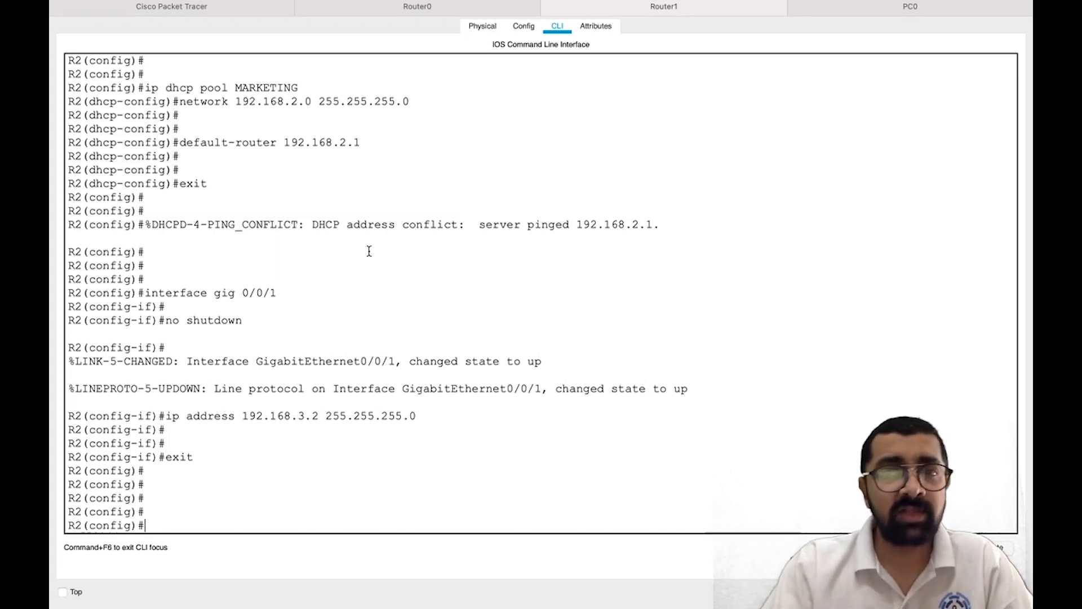
type("sh")
key("BackSpace")
key("BackSpace")
type("do")
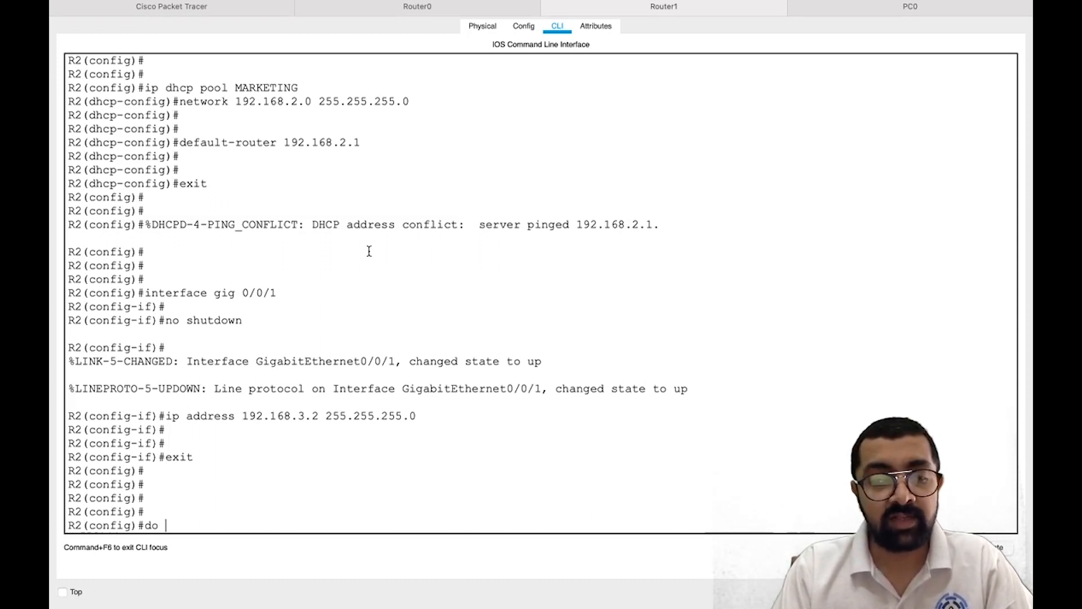
type("ip route")
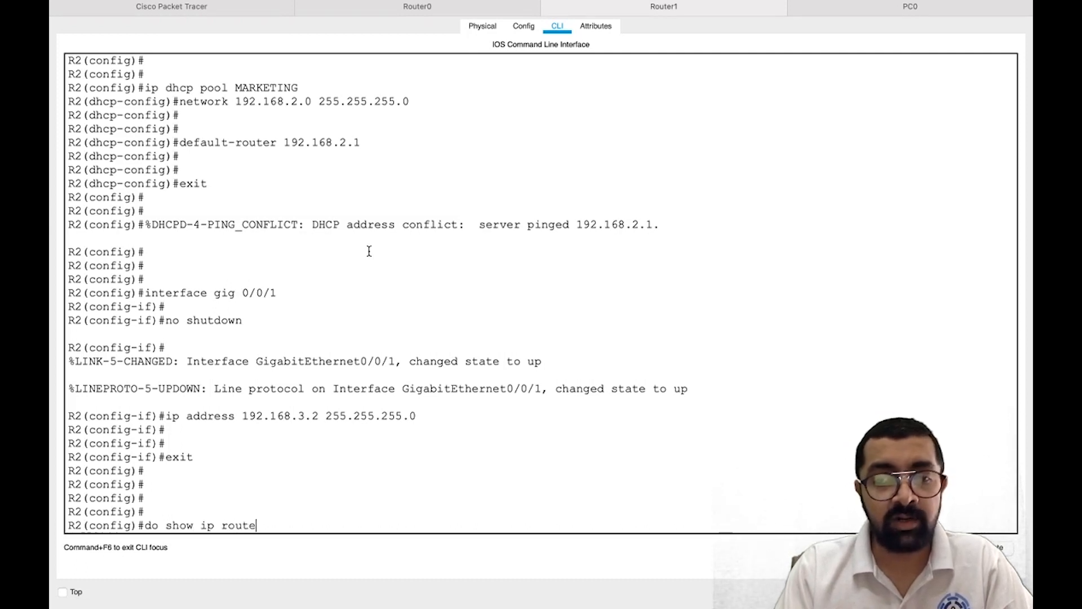
key("Return")
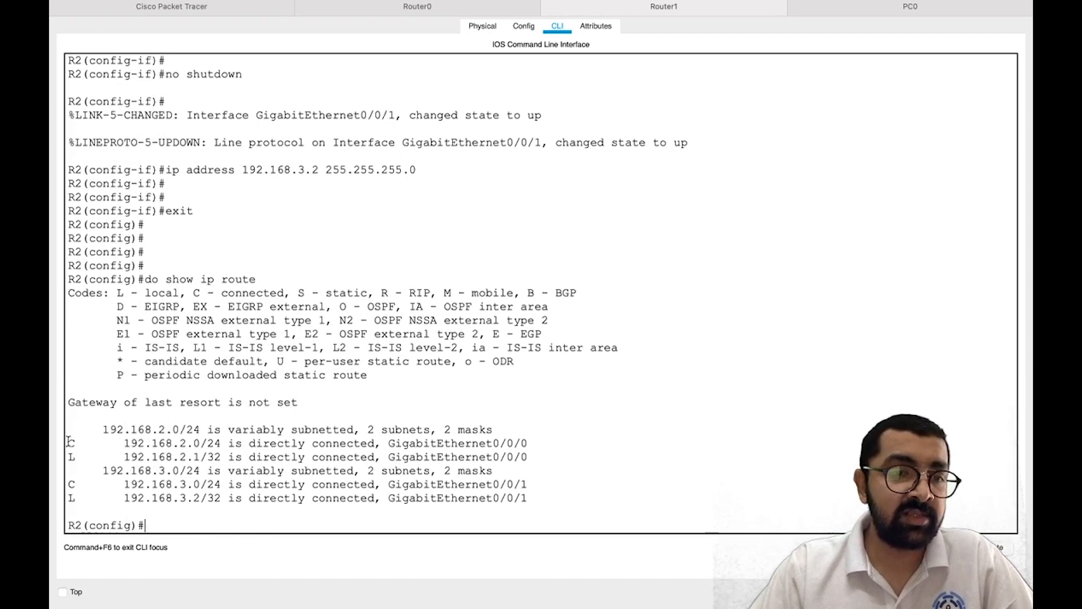
left_click_drag(68, 443, 183, 504)
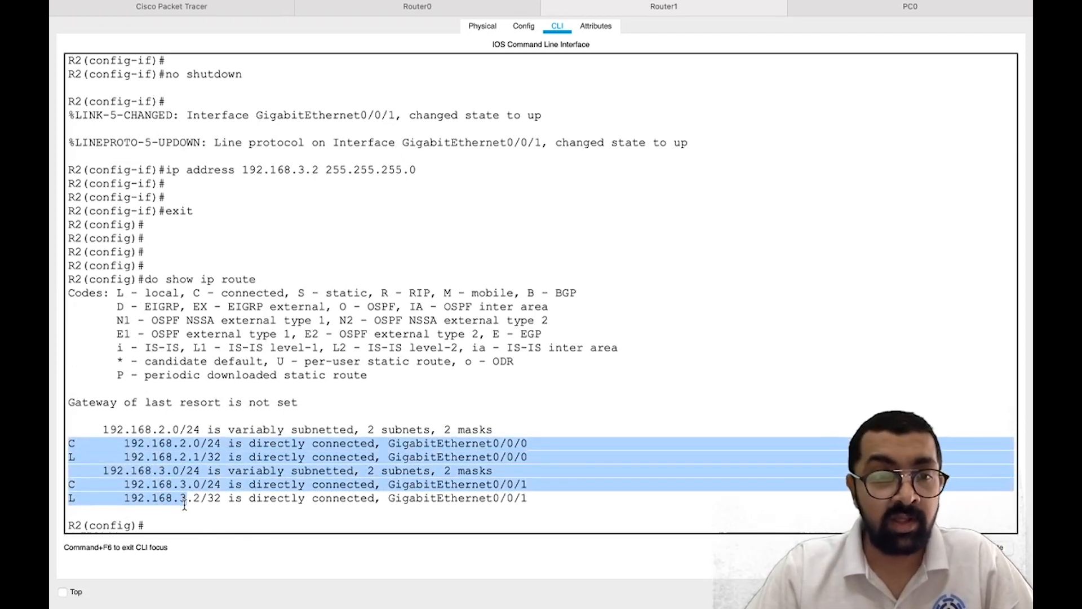
left_click_drag(124, 444, 201, 448)
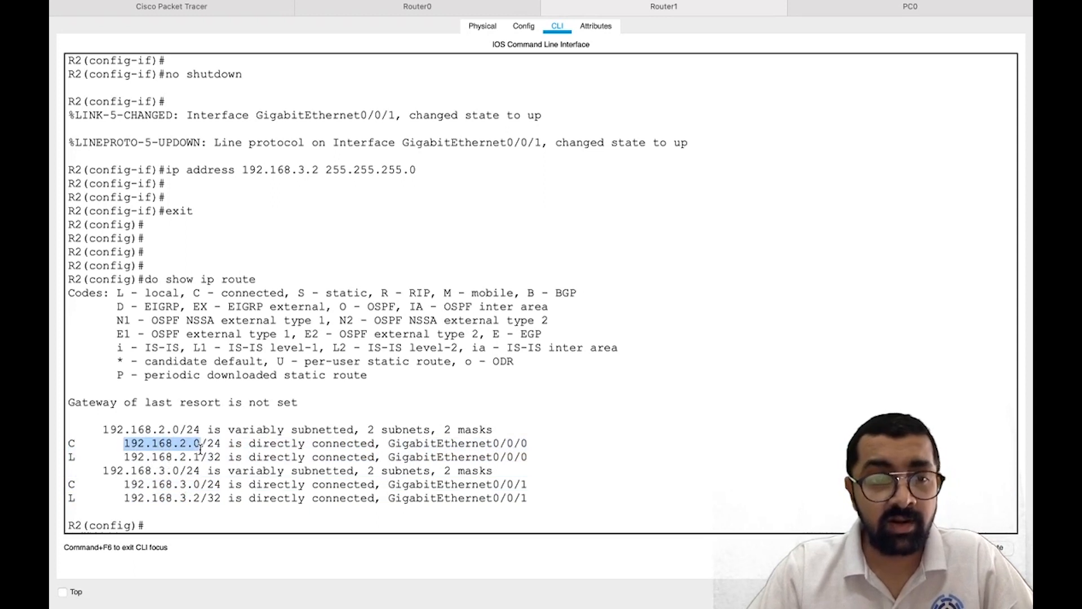
- Highlight the connected network 192.168.3.0 in Router1's routing table
left_click_drag(117, 485, 203, 485)
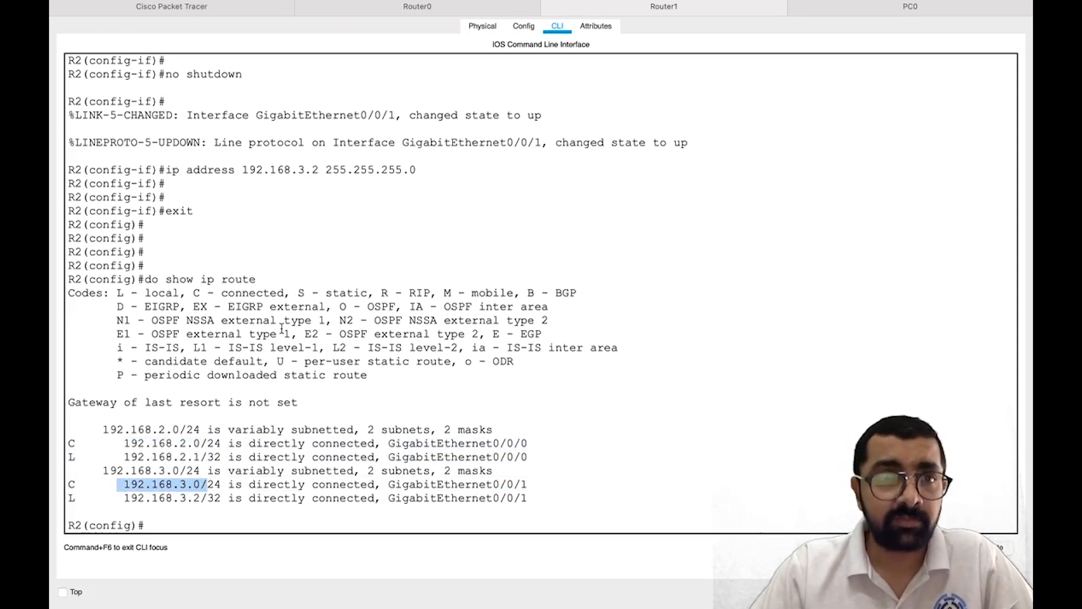
- Return to the topology workspace and handwrite "1) Directly Connected" in the empty area beside the diagram
left_click(217, 13)
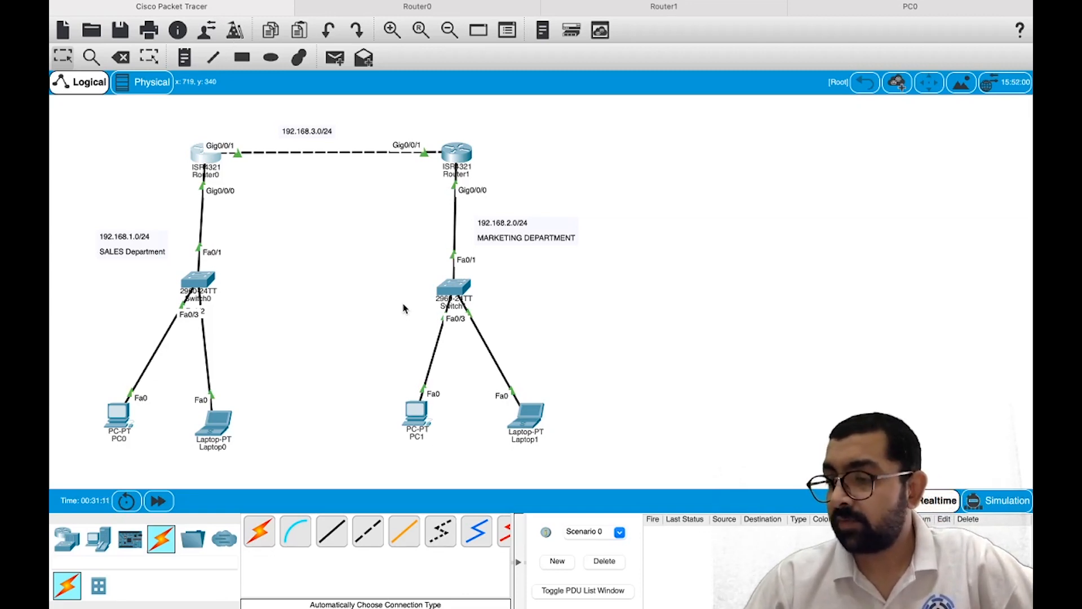
left_click_drag(617, 131, 612, 159)
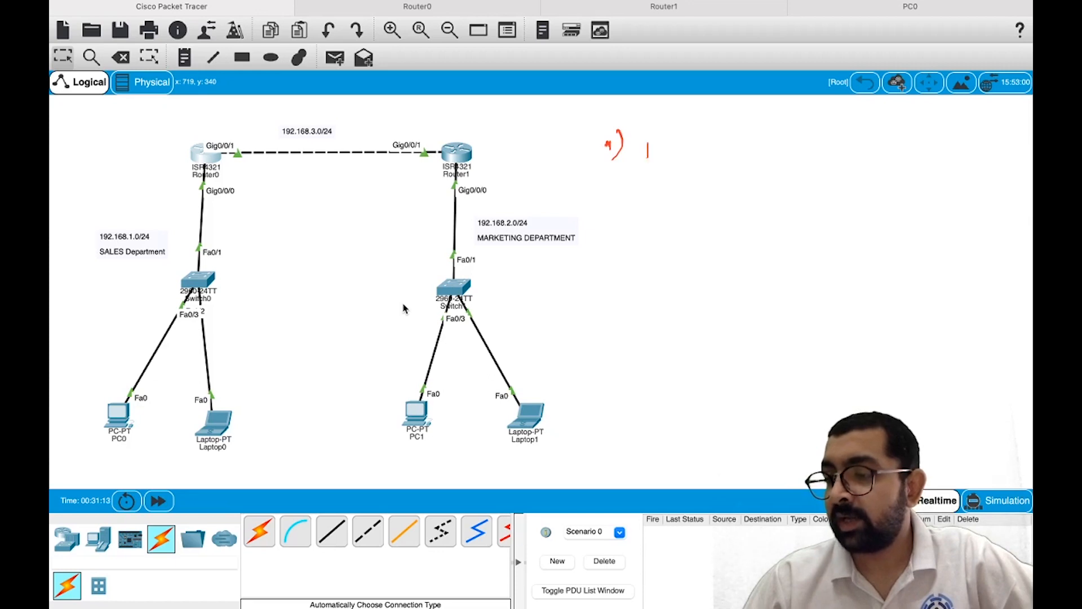
mouse_move(668, 148)
left_mouse_down()
mouse_move(720, 166)
mouse_move(745, 159)
left_mouse_up()
left_click_drag(753, 150, 751, 151)
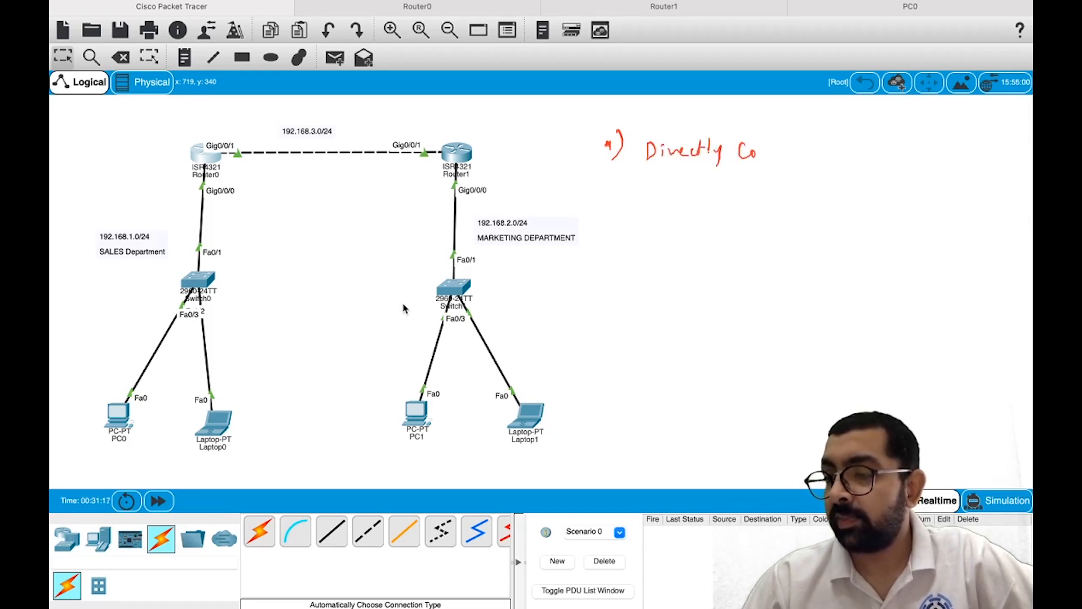
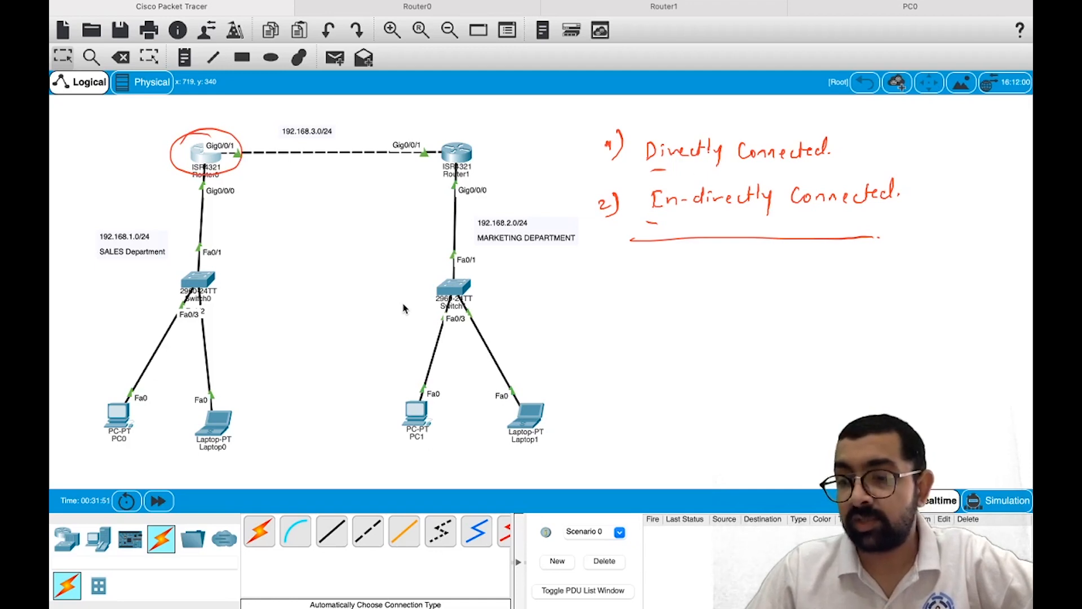
- Mark Router0's two interfaces on the topology, labelling Gig0/0/0 with 1.0 and Gig0/0/1 with 3.0
left_click_drag(208, 204, 231, 204)
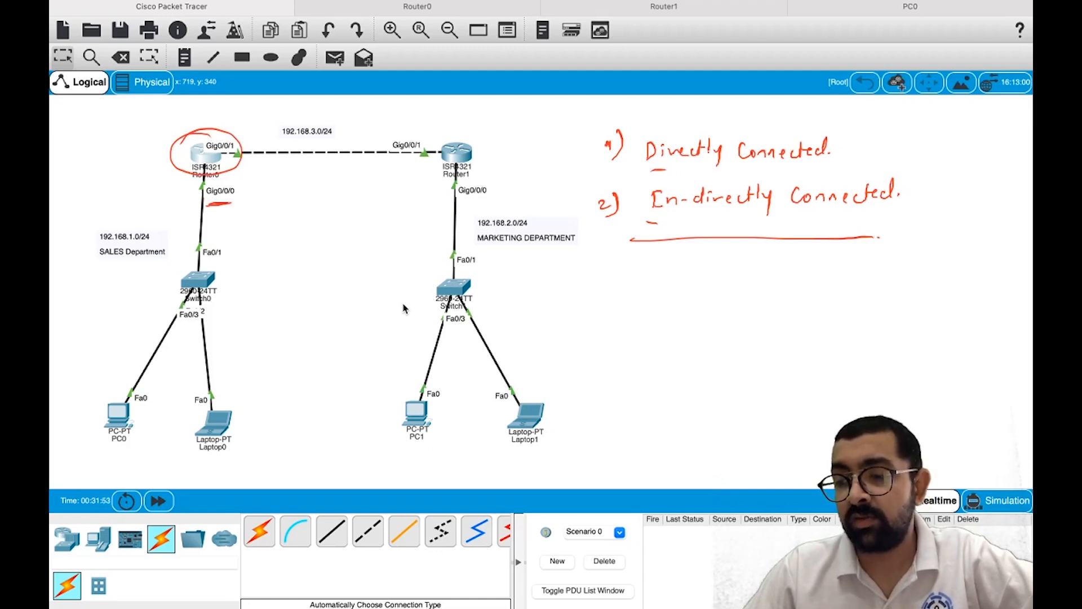
left_click_drag(244, 148, 210, 138)
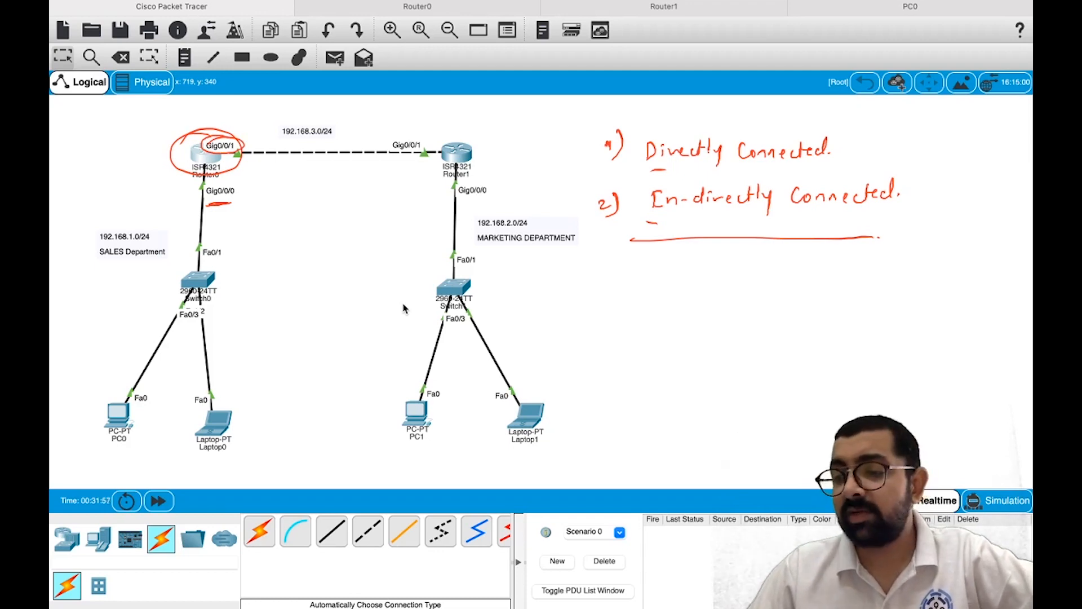
mouse_move(241, 189)
left_mouse_down()
mouse_move(204, 186)
mouse_move(262, 207)
mouse_move(277, 191)
left_mouse_up()
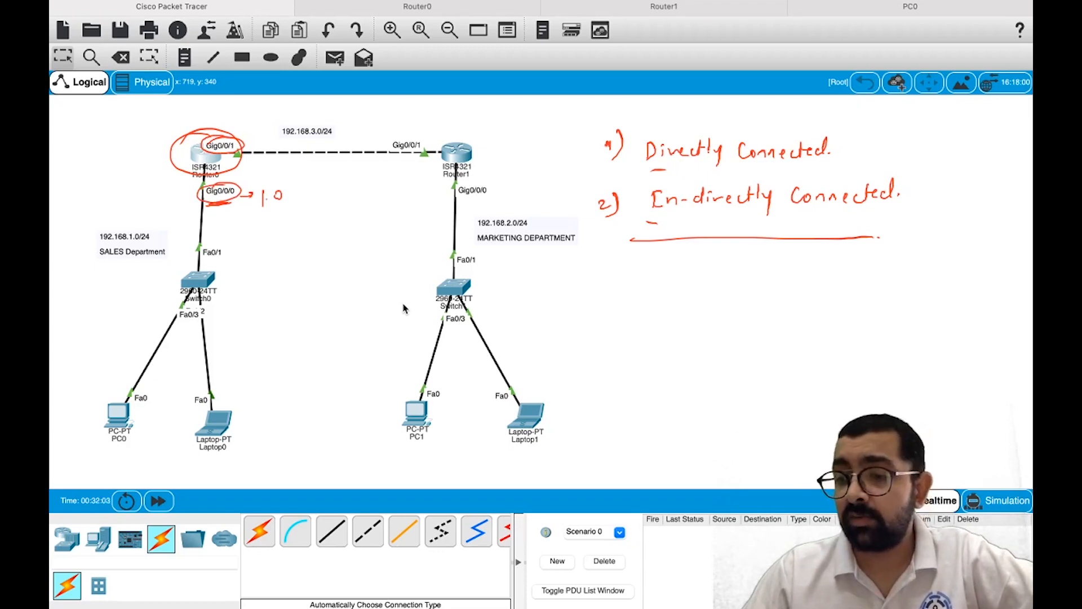
left_click_drag(237, 137, 282, 111)
left_click(273, 119)
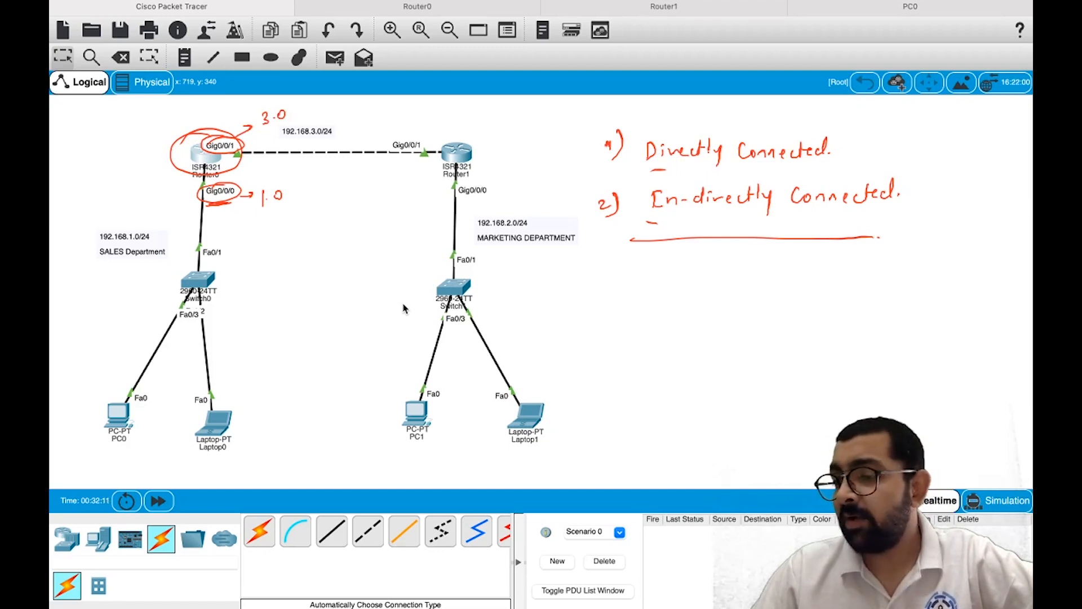
- Circle Router1 and annotate its interfaces, labelling Gig0/0/0 with 2.0 and Gig0/0/1 with 3.0
left_click_drag(468, 136, 432, 142)
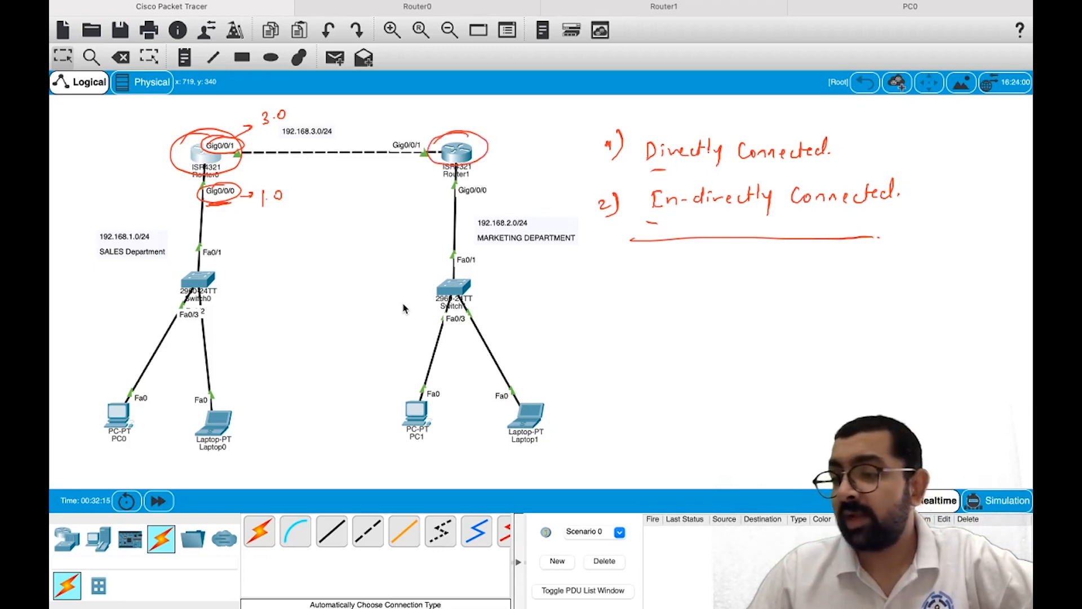
left_click_drag(457, 199, 534, 186)
left_click(525, 193)
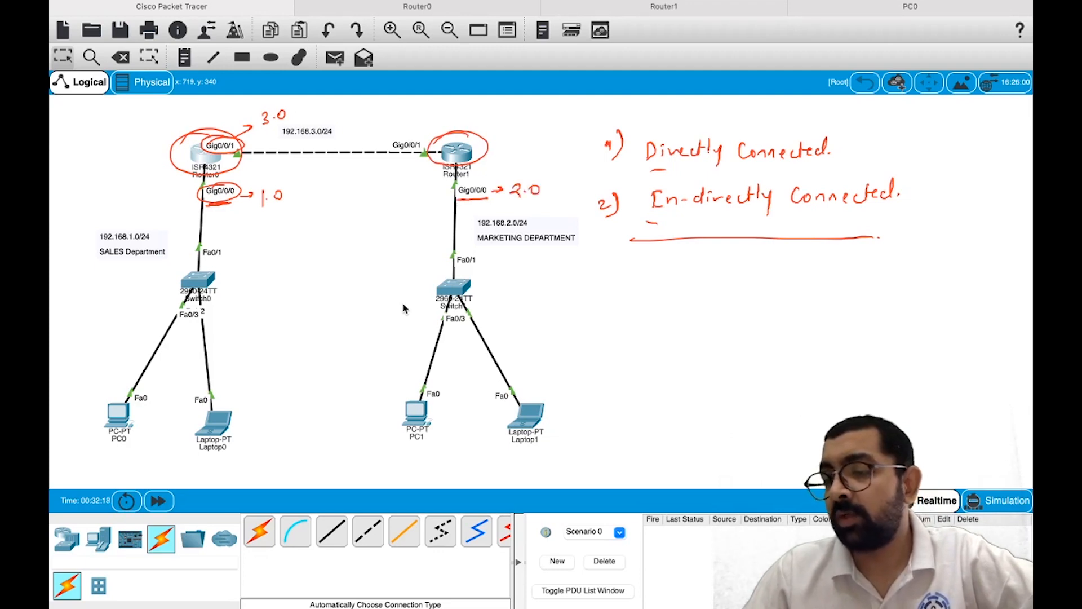
mouse_move(421, 137)
left_mouse_down()
mouse_move(395, 188)
mouse_move(414, 176)
left_mouse_up()
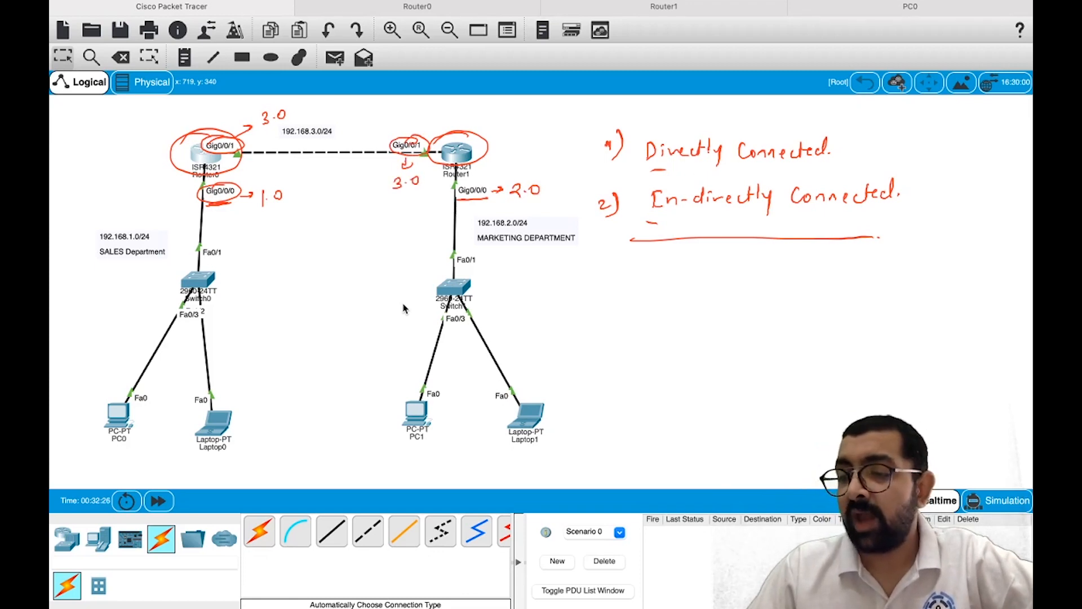
- Enclose each router's labelled interfaces in a loop and draw arrows from both loops to the "Directly Connected" note
left_click_drag(349, 121, 592, 138)
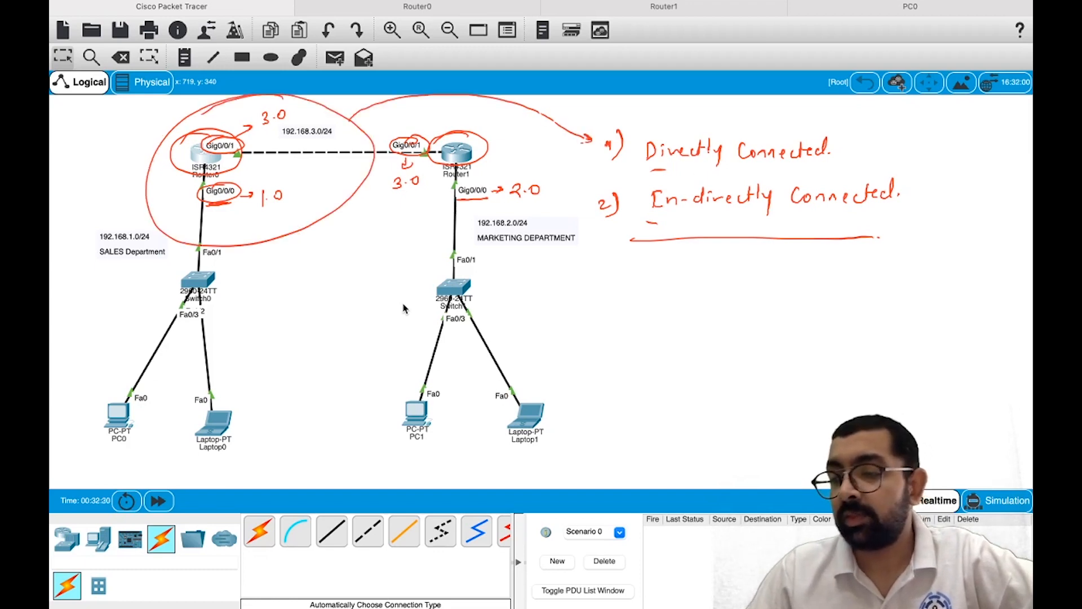
left_click_drag(460, 136, 485, 138)
left_click_drag(541, 172, 593, 155)
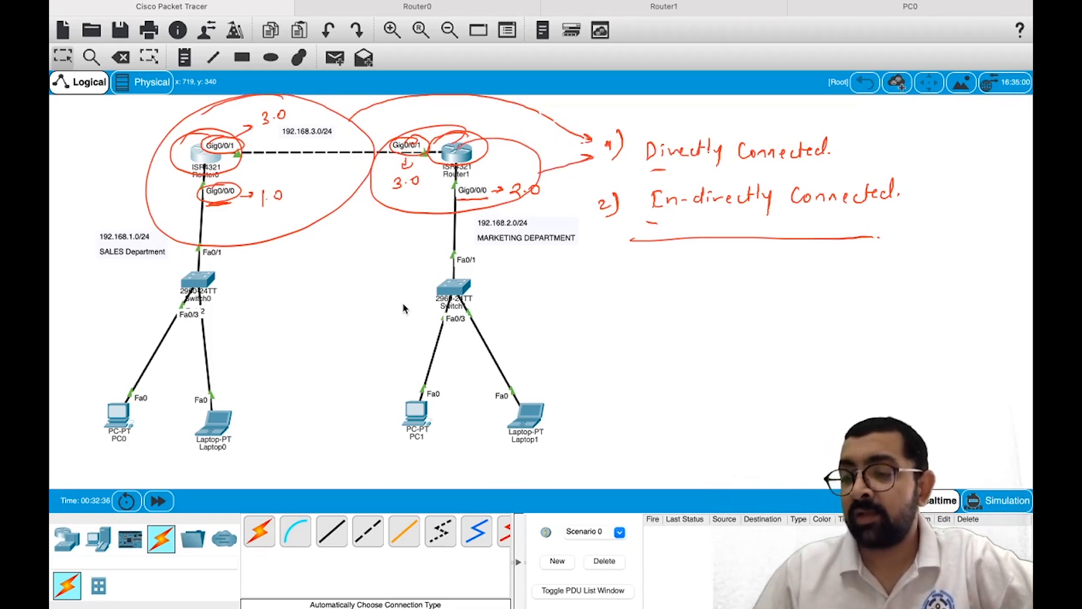
- Undo the large loops around the router interfaces and the arrows to the "Directly Connected" note
key("super+z")
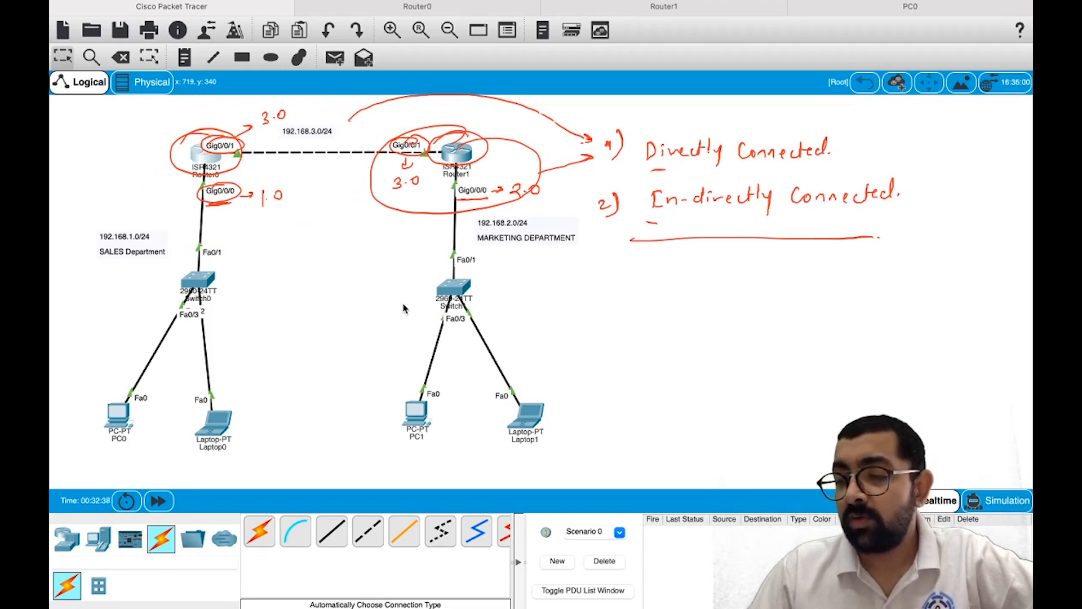
key("super+z")
key("super+z")
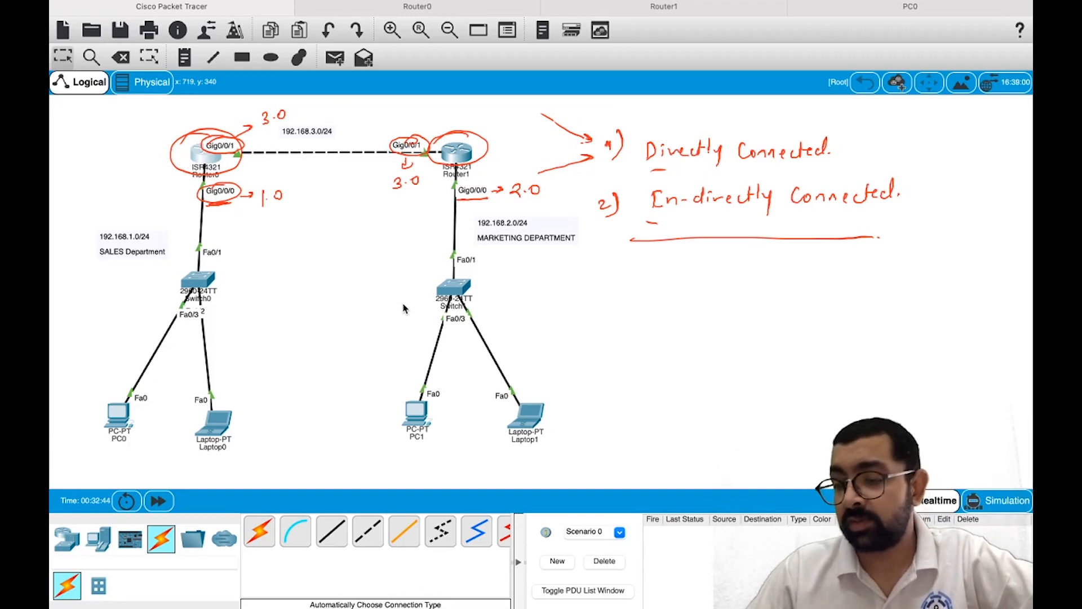
key("super+z")
key("super+z")
key("super+z")
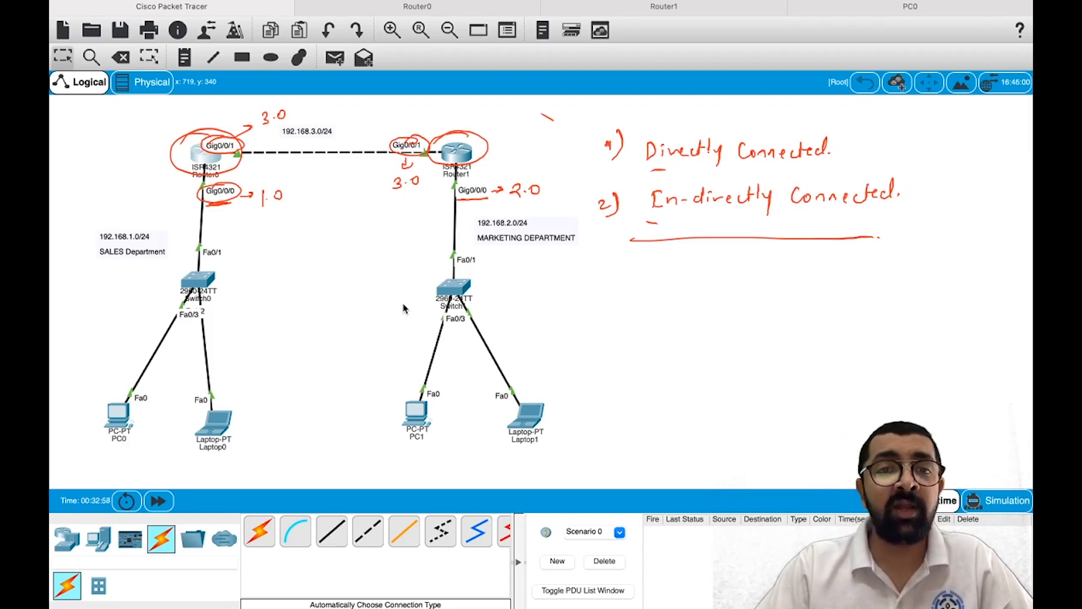
- Open Router0's command line, clear the annotations and highlight its connected routes 192.168.1.0/24 and 192.168.3.0/24
left_click(206, 152)
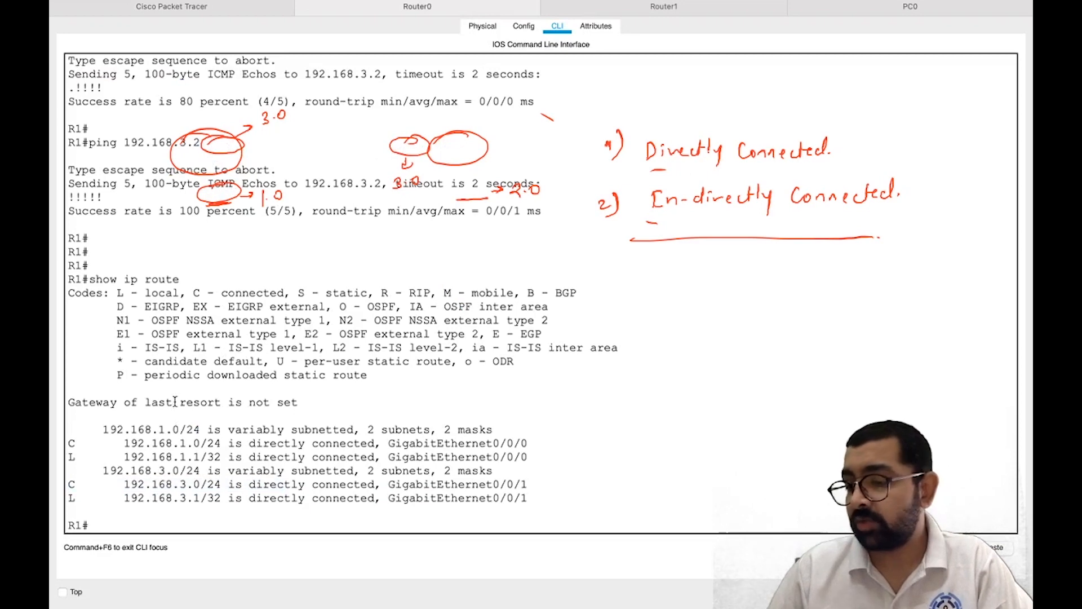
key("Escape")
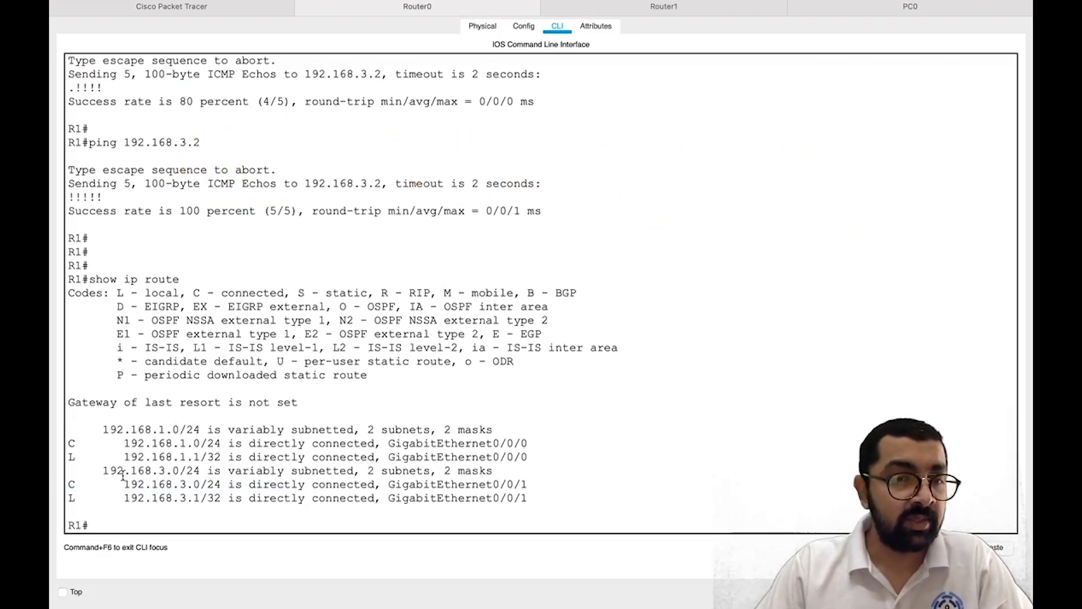
left_click_drag(127, 445, 226, 442)
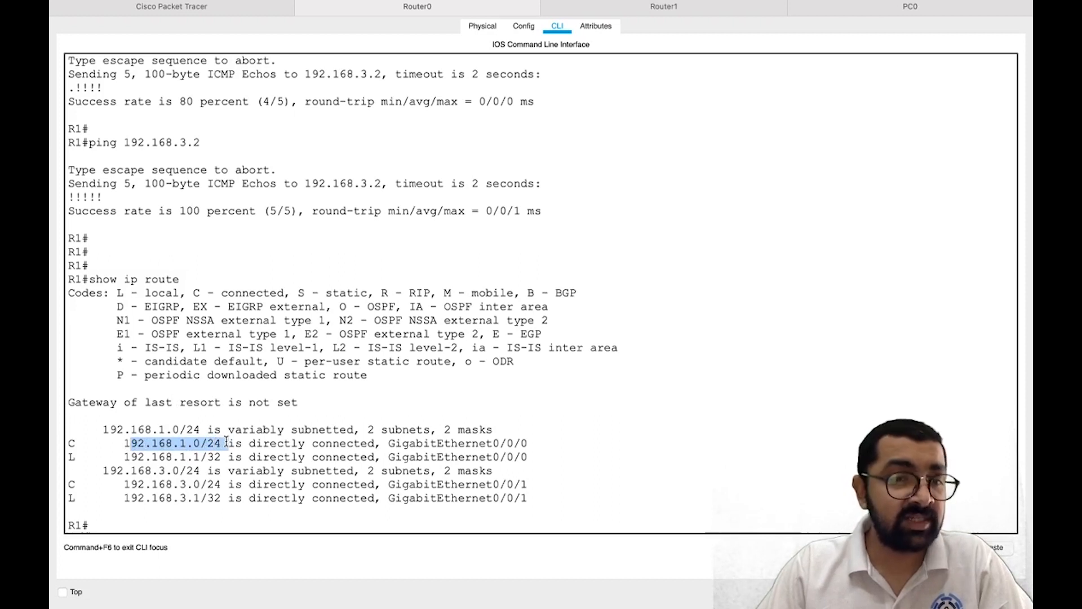
left_click_drag(70, 442, 233, 444)
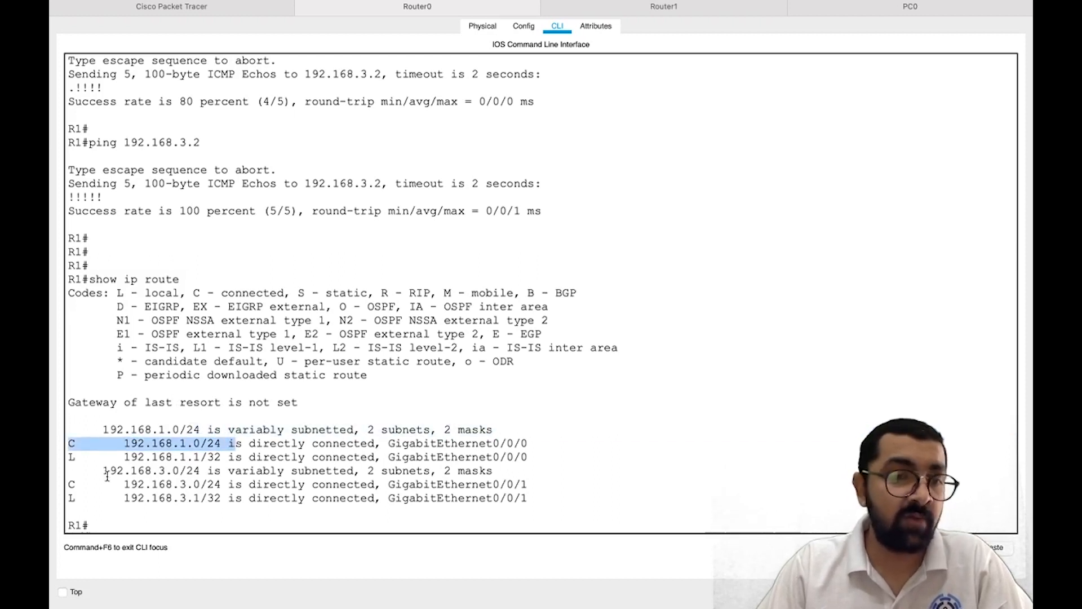
left_click_drag(73, 483, 218, 480)
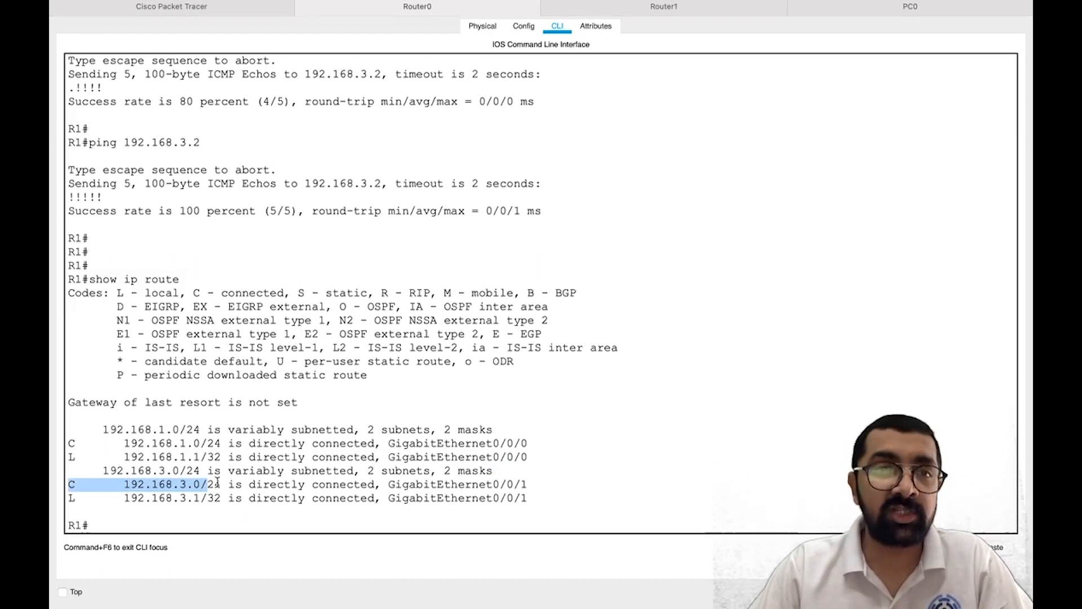
- Return to the topology, bracket the handwritten static routing definition and add an underlined "Manually" beneath it
left_click(208, 16)
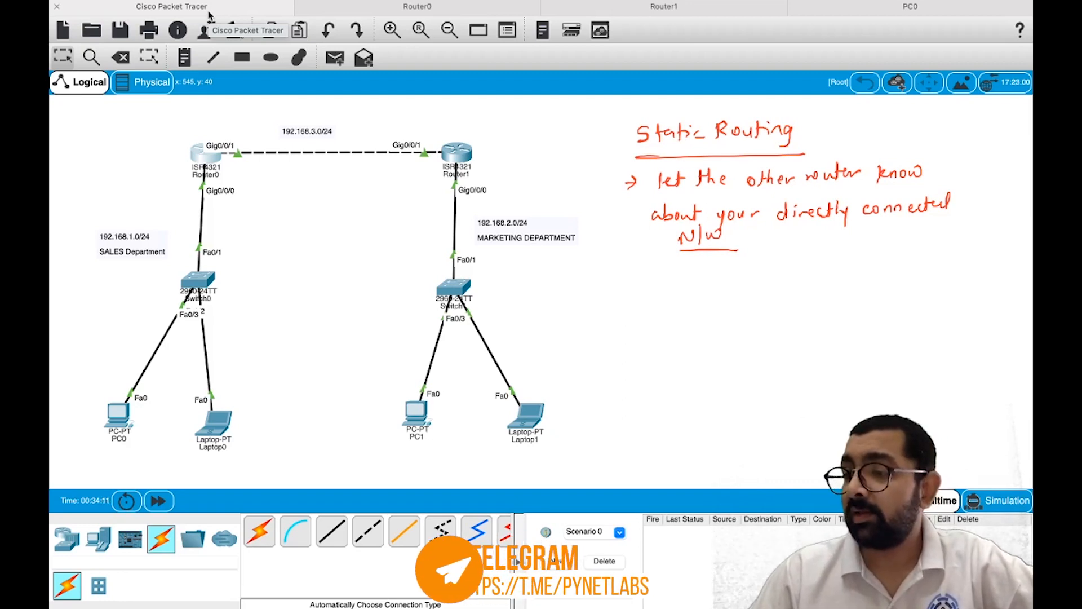
mouse_move(655, 165)
left_mouse_down()
mouse_move(657, 291)
mouse_move(687, 276)
mouse_move(750, 282)
mouse_move(786, 265)
mouse_move(810, 301)
left_mouse_up()
left_click_drag(699, 292, 787, 289)
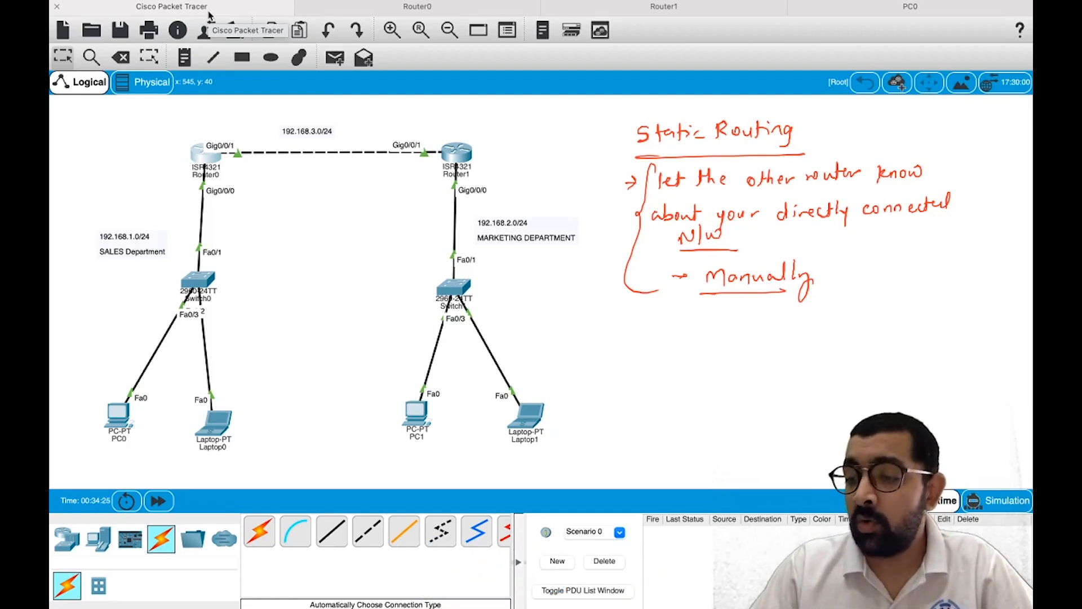
- Draw arrows from 192.168.2.0/24 to Router0 and from 192.168.1.0/24 to Router1, marking both routers, then clear all annotations
left_click_drag(184, 173, 224, 168)
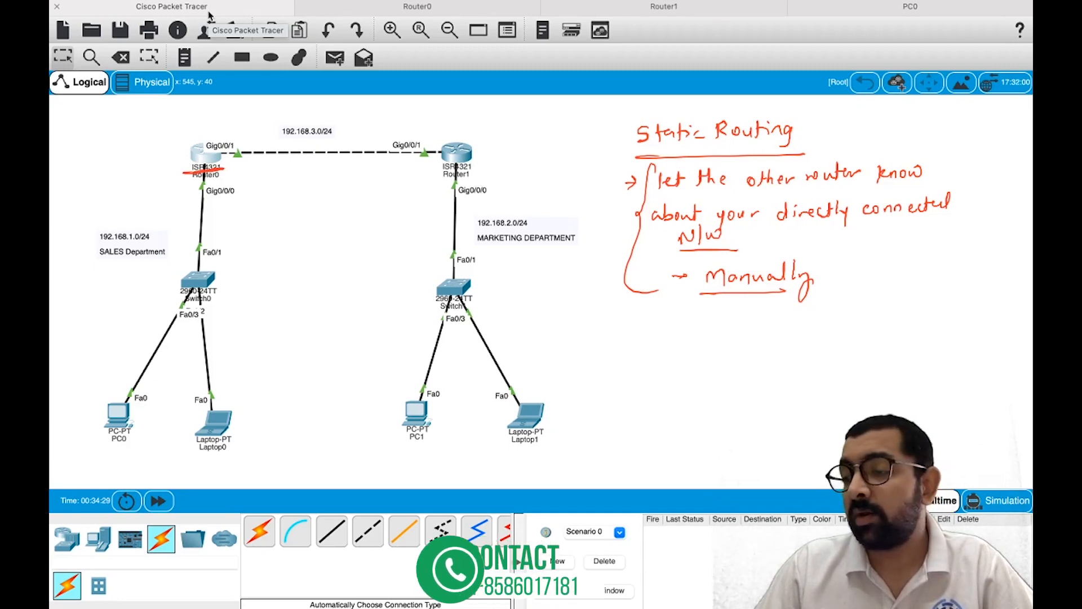
left_click_drag(520, 211, 484, 204)
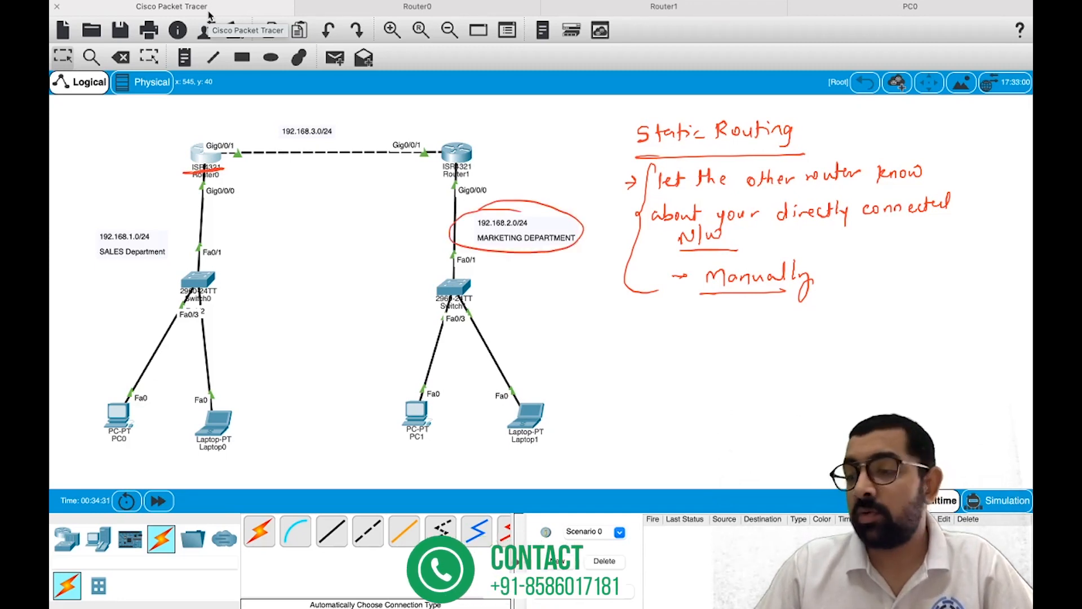
left_click_drag(468, 215, 236, 179)
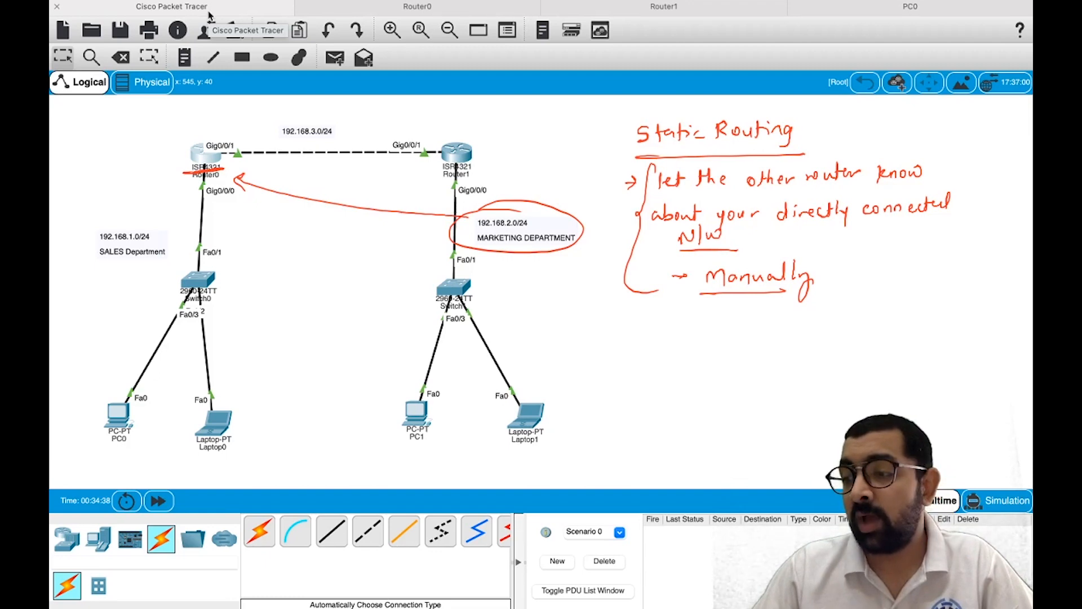
left_click_drag(467, 143, 442, 142)
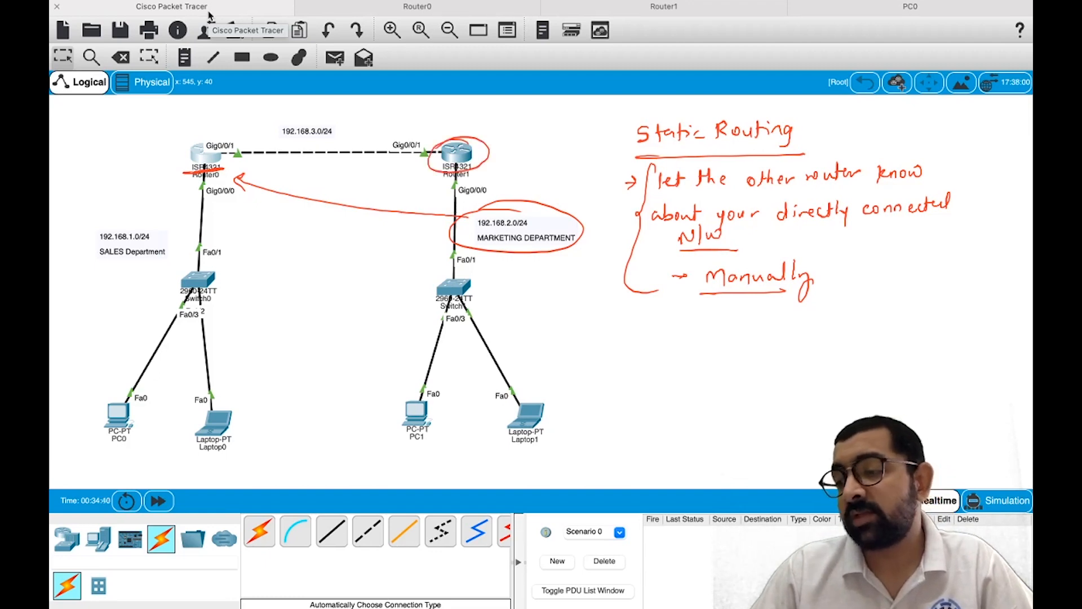
left_click_drag(167, 243, 427, 177)
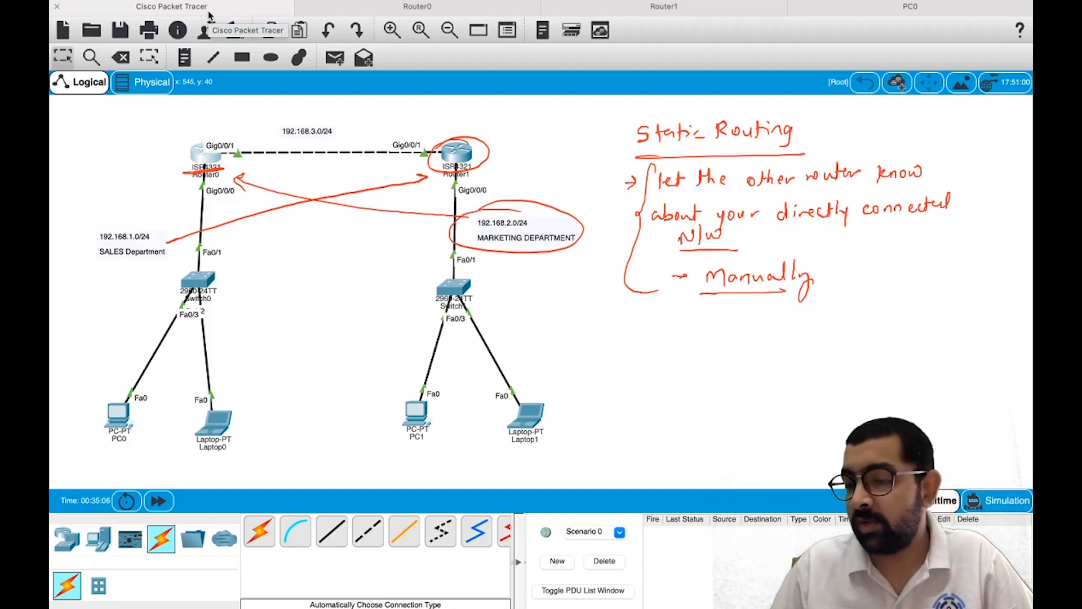
key("Escape")
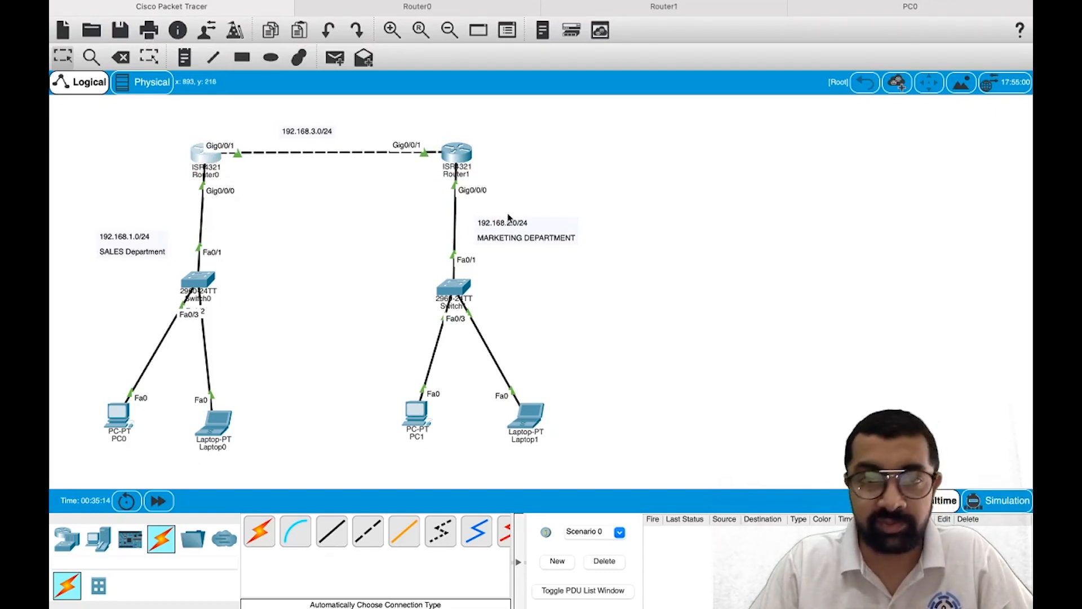
- Enter global configuration mode on Router0 with configure terminal
left_click(422, 8)
key("Return")
key("Return")
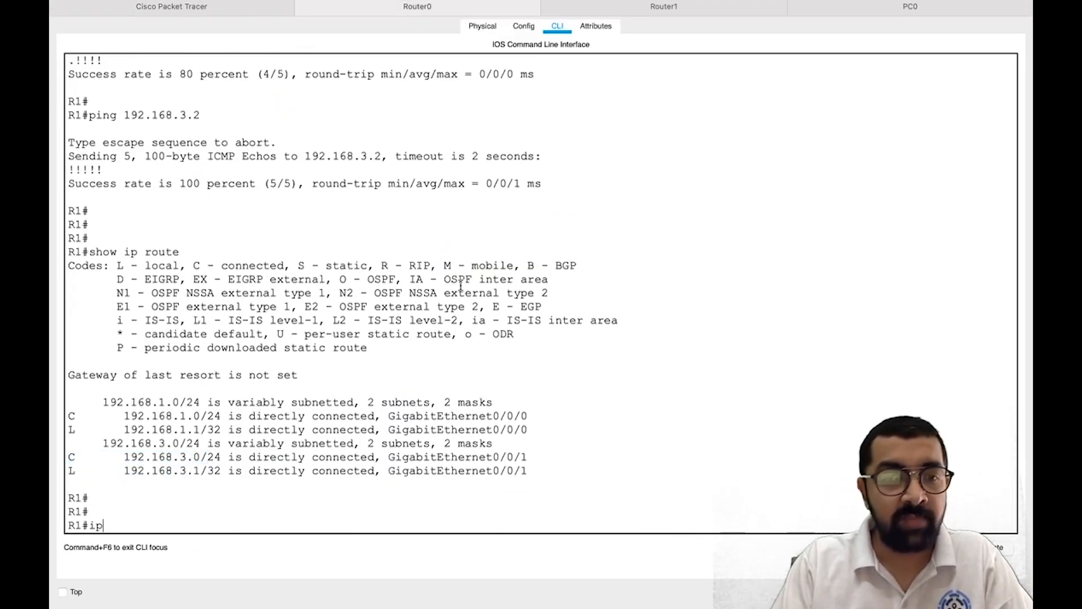
type("confgu")
key("BackSpace")
key("BackSpace")
type("igure term")
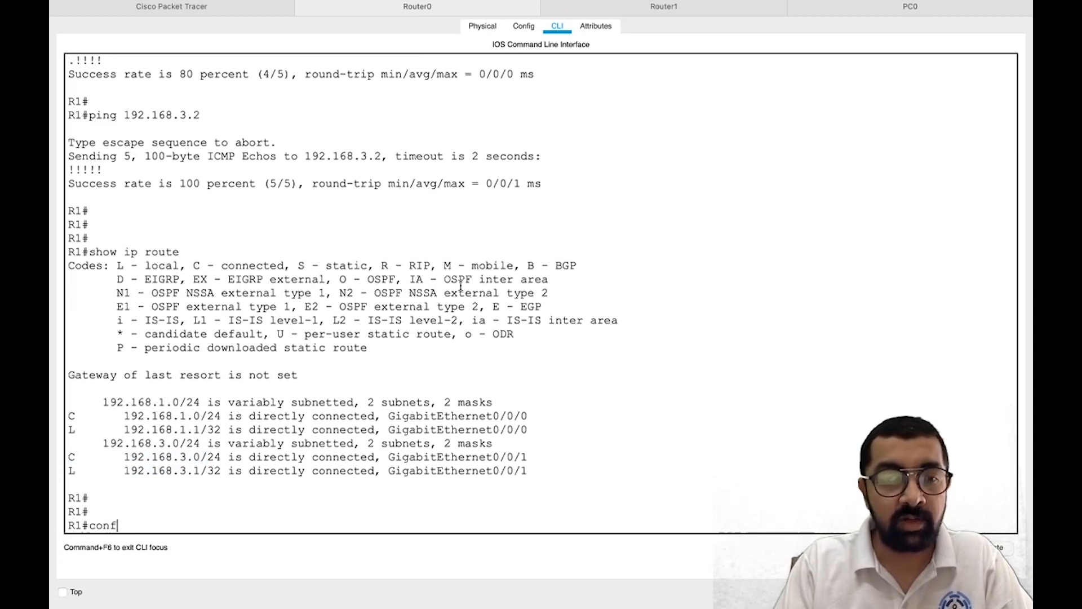
type("inal")
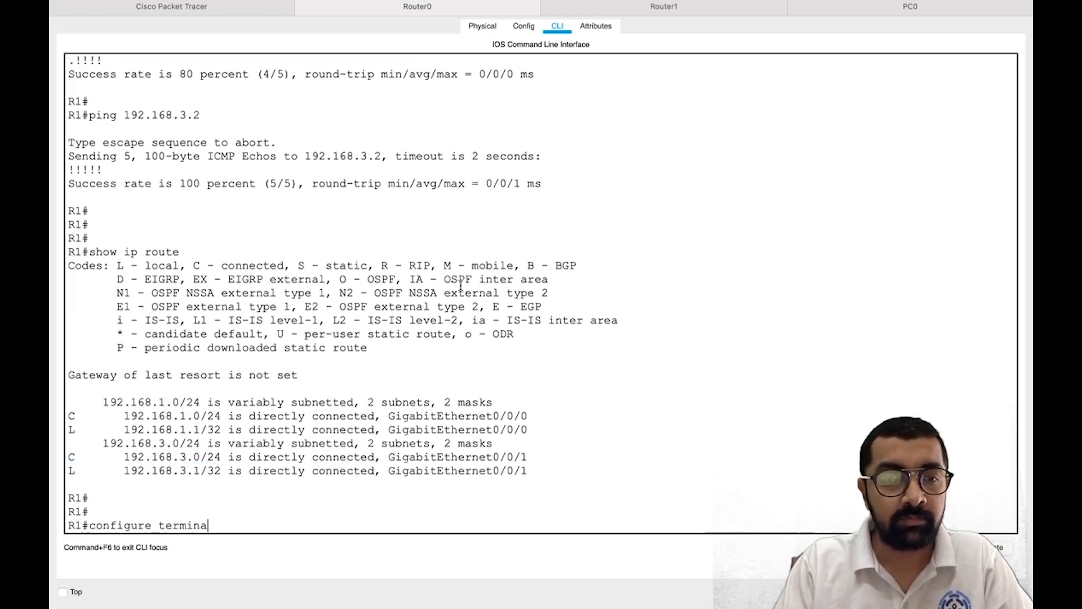
key("Return")
key("Return")
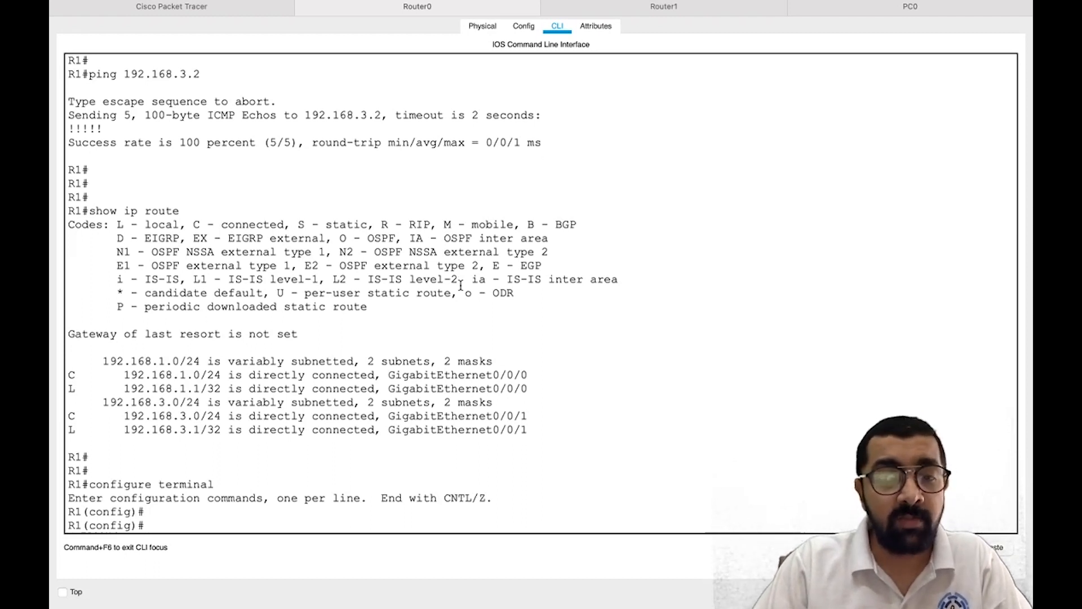
- Begin a static ip route command on Router0 with destination network 192.168.2.0, checking the topology and highlighting the address
type("ip")
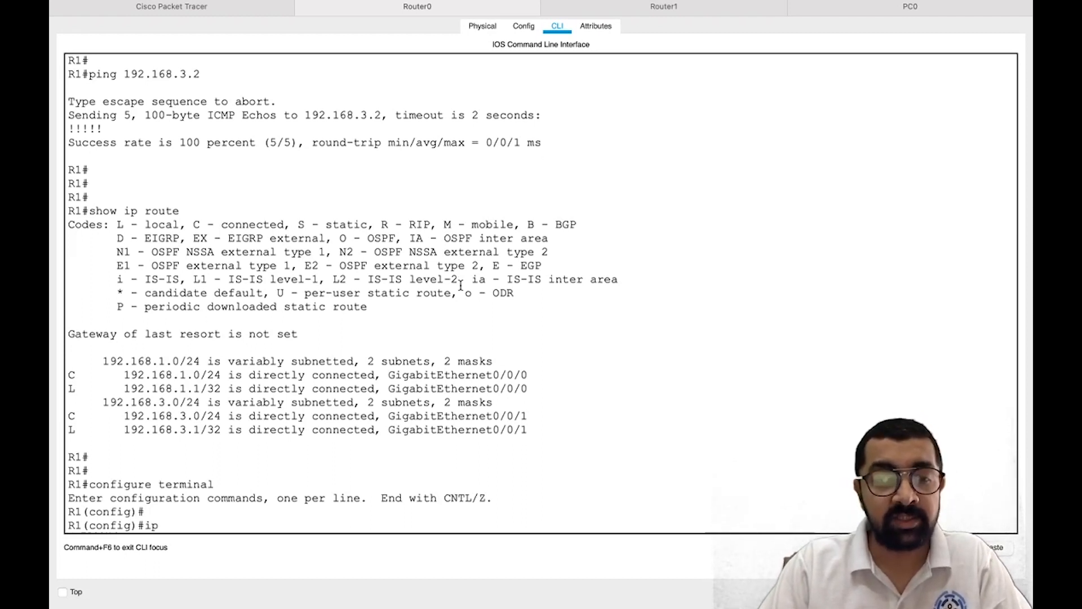
type(" route")
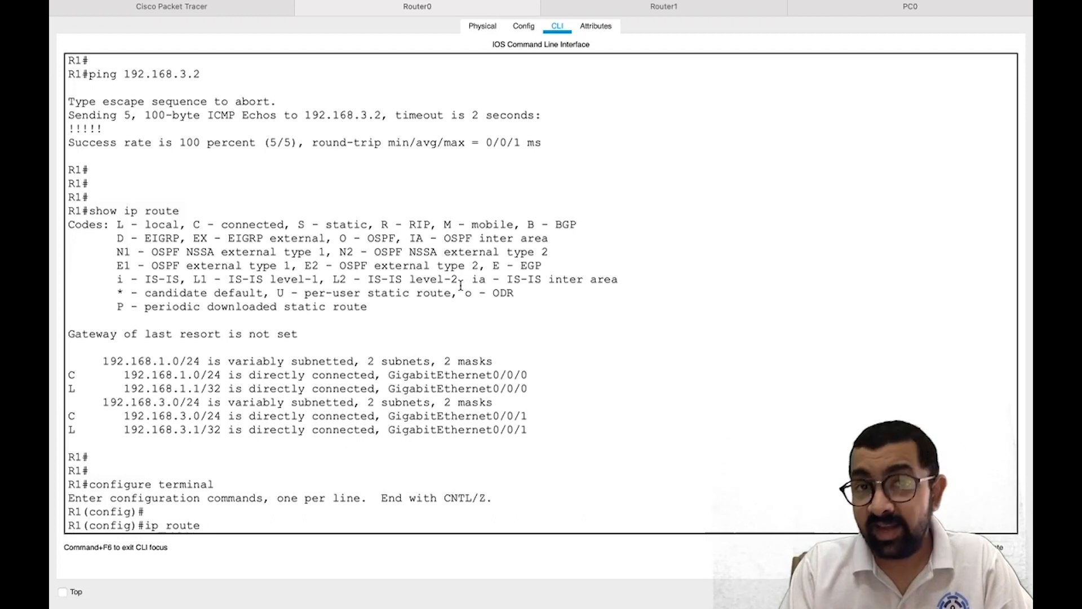
type("192.168.2.0")
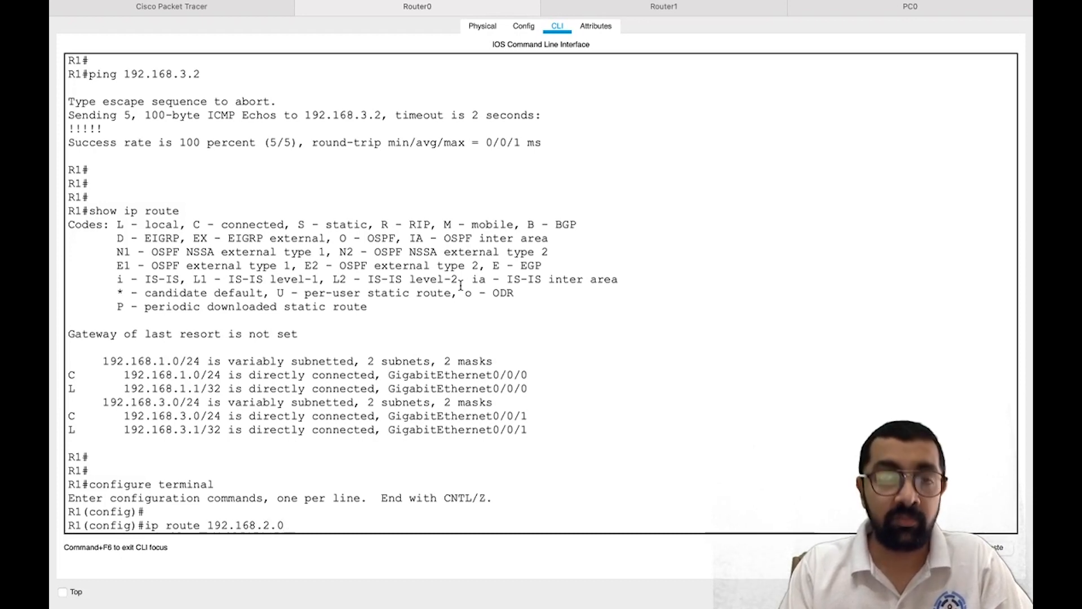
left_click(220, 11)
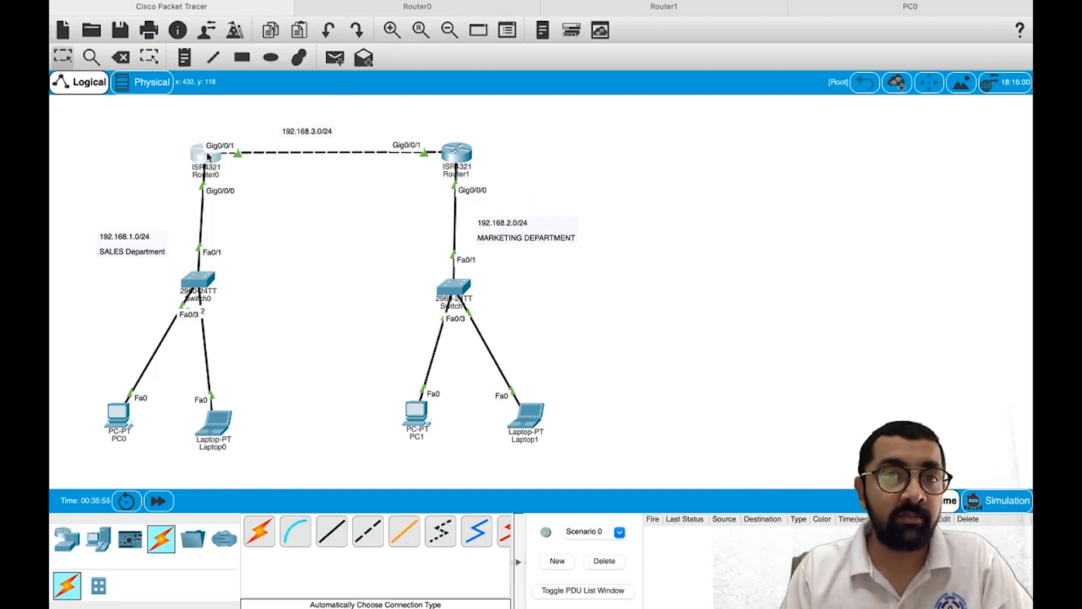
left_click(406, 8)
left_click_drag(207, 525, 286, 517)
left_click(297, 519)
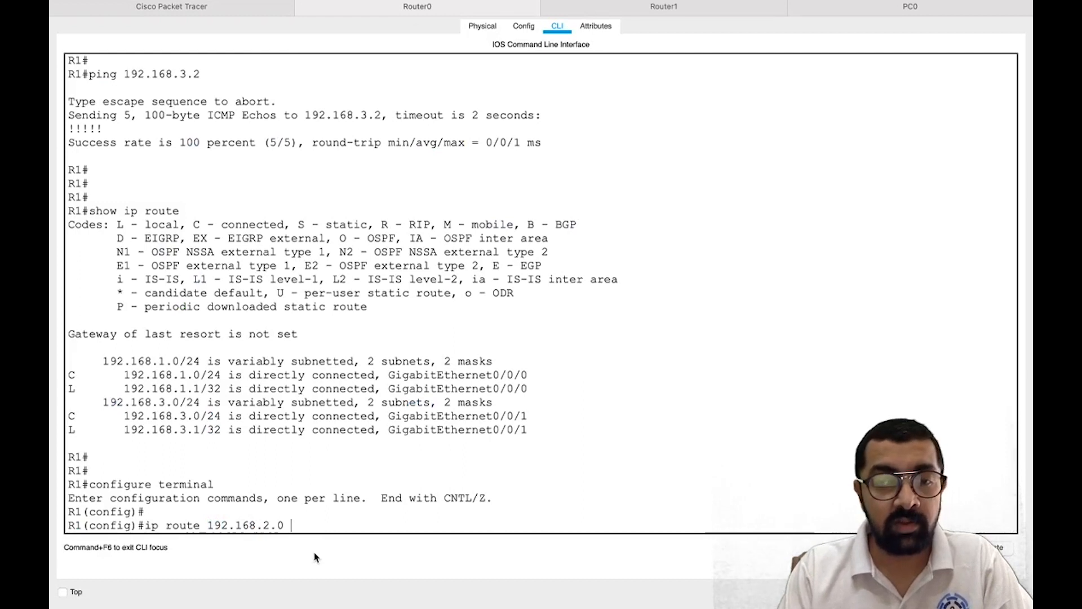
- Add the subnet mask 255.255.255.0 to Router0's ip route command and highlight it
type("2")
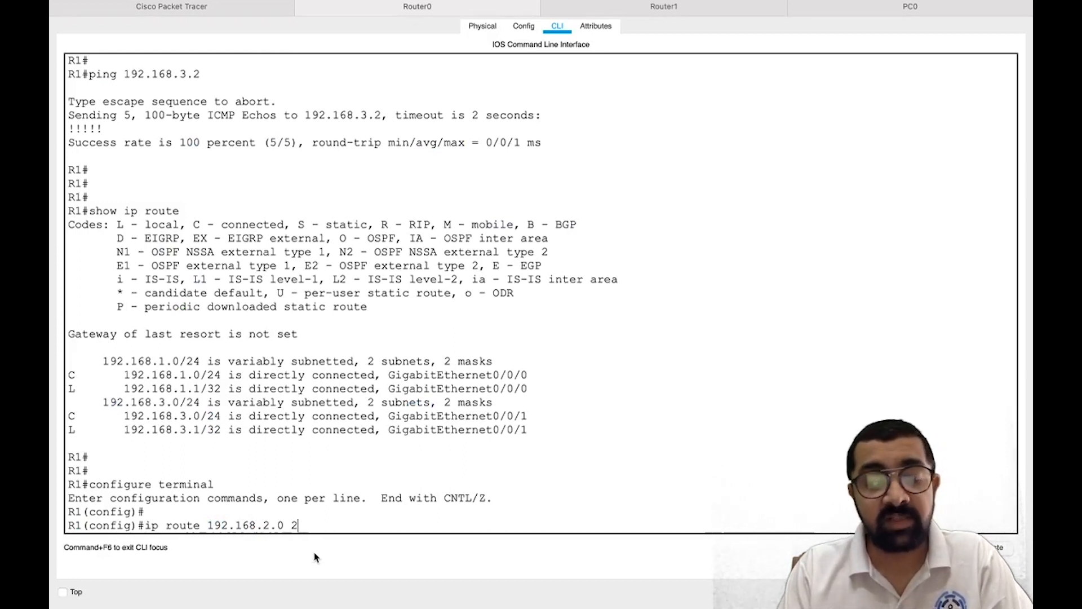
type("55.255.255.")
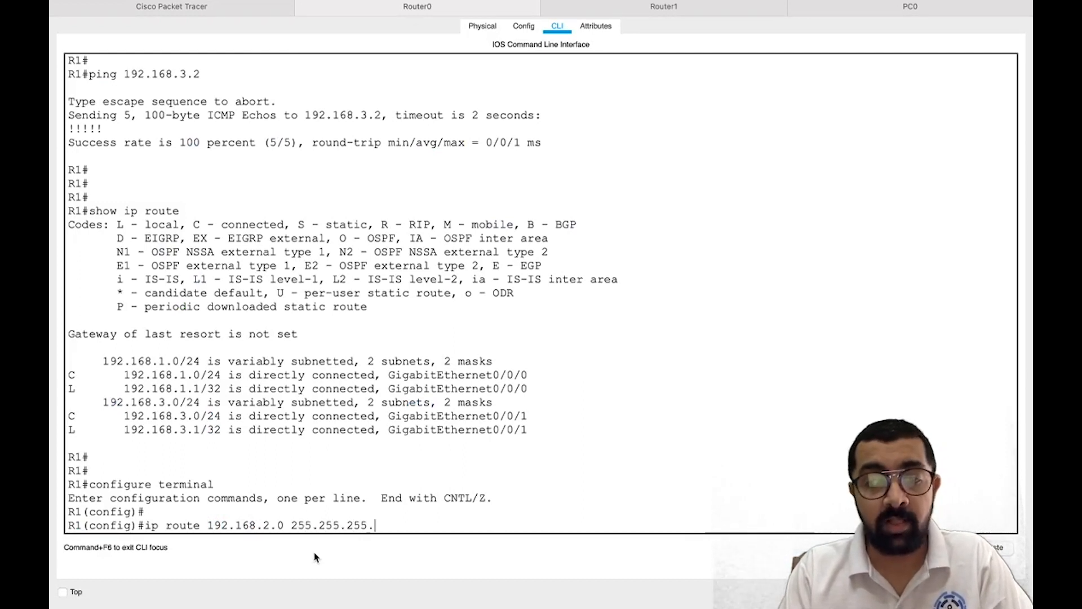
type("0")
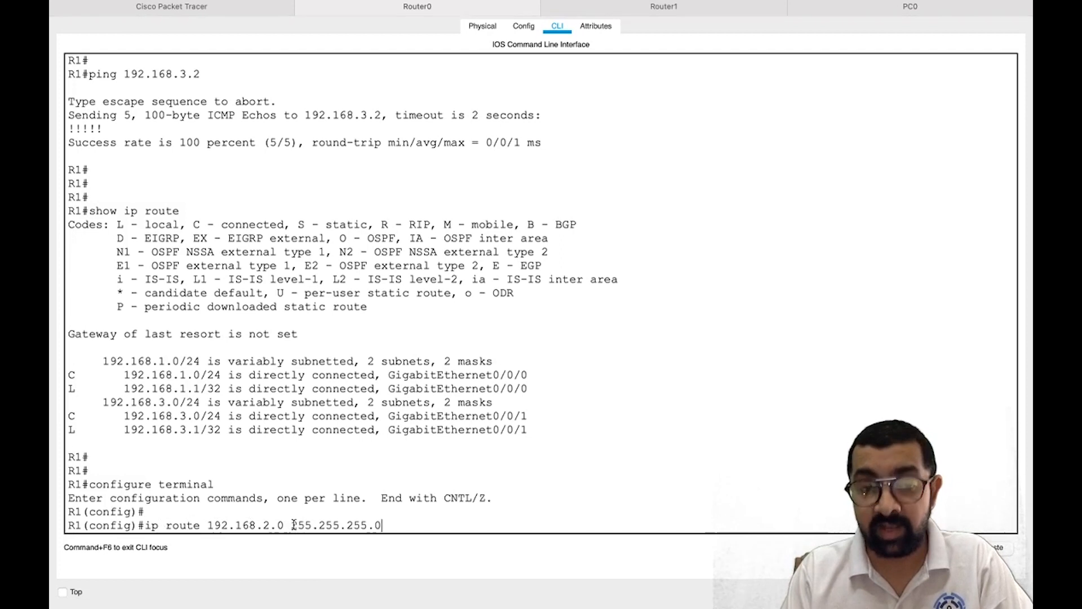
left_click_drag(294, 525, 390, 524)
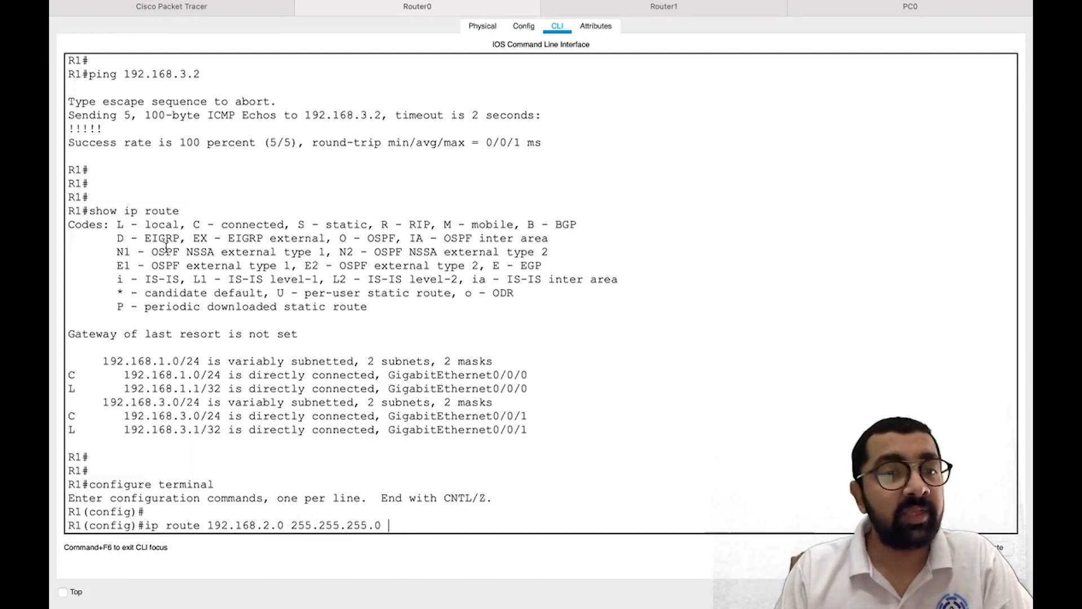
- Check Router0's exit interface in the topology, then complete the static route with gig0/0/1 and execute it
left_click(163, 7)
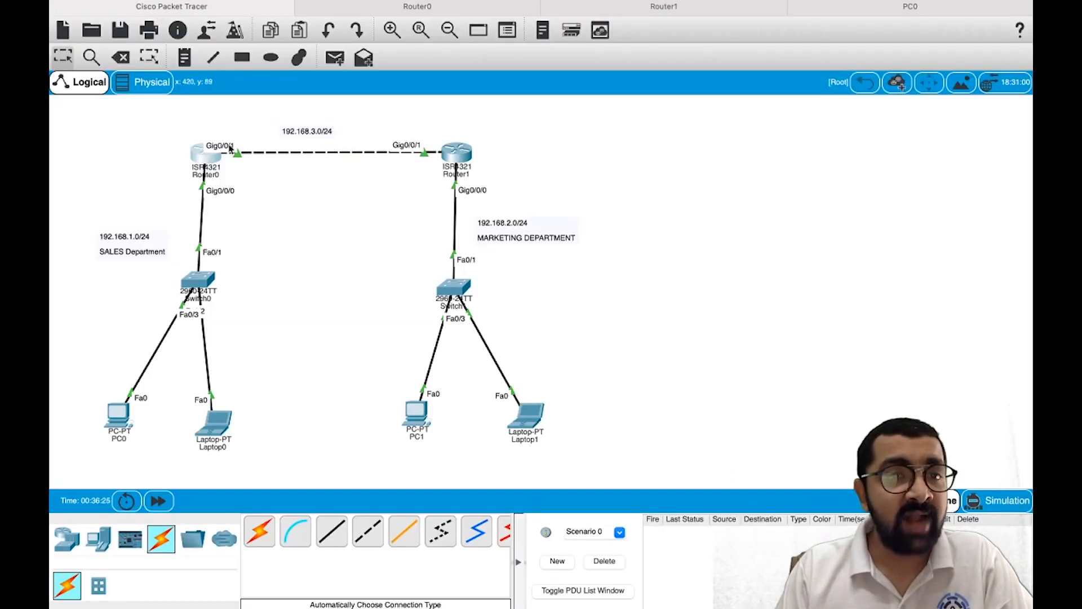
mouse_move(198, 171)
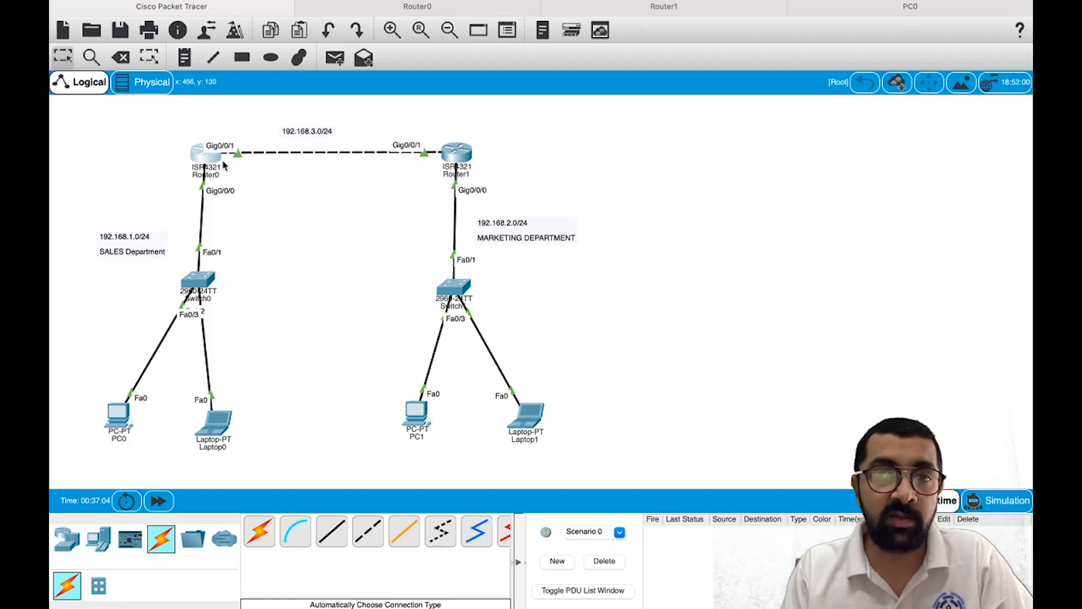
left_click(390, 16)
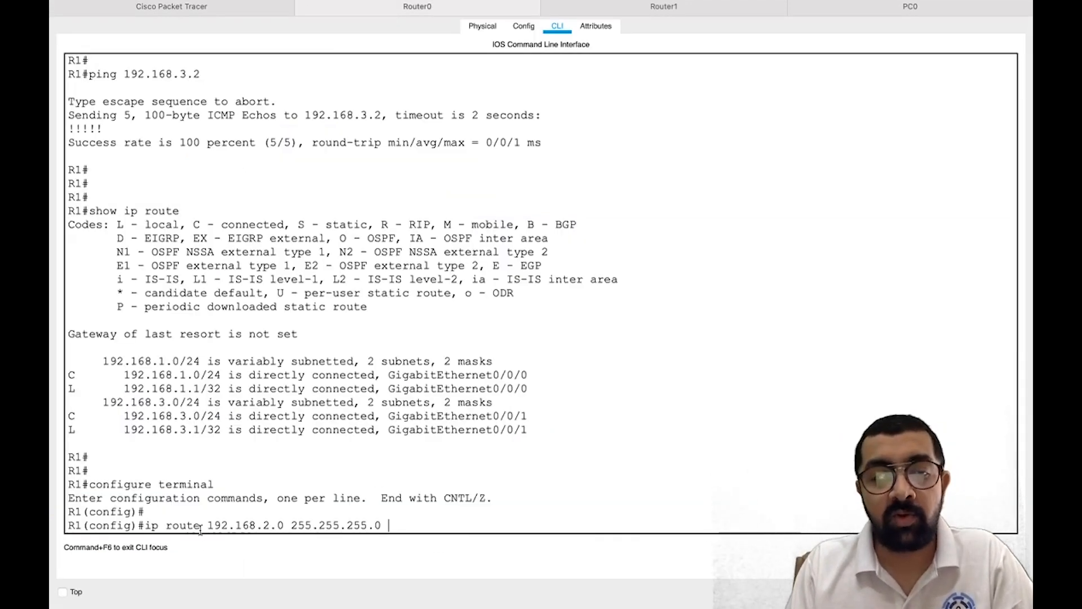
left_click_drag(208, 522, 392, 520)
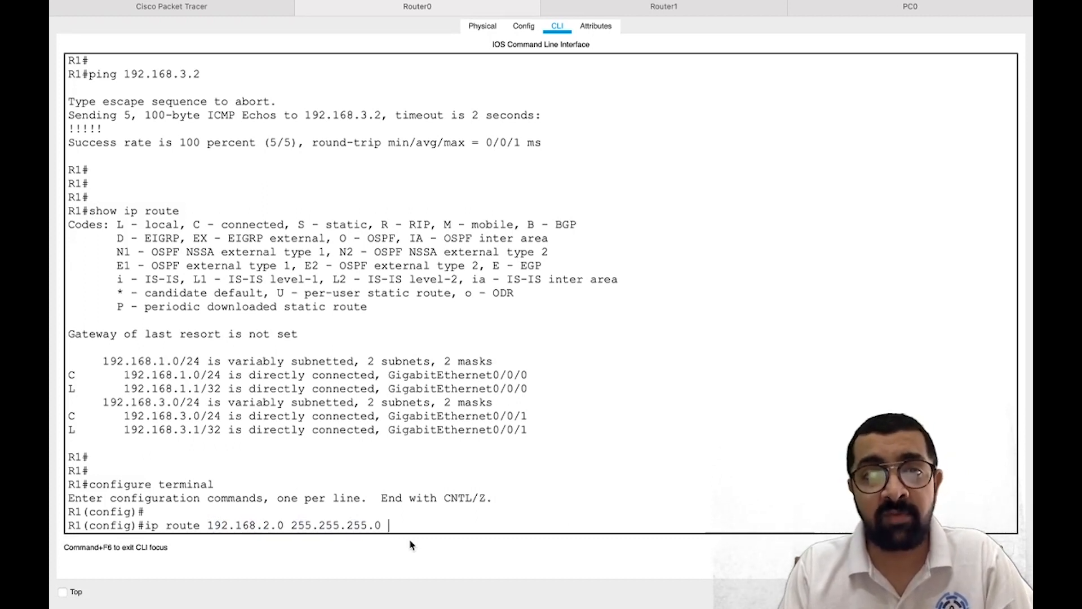
type("gig0/")
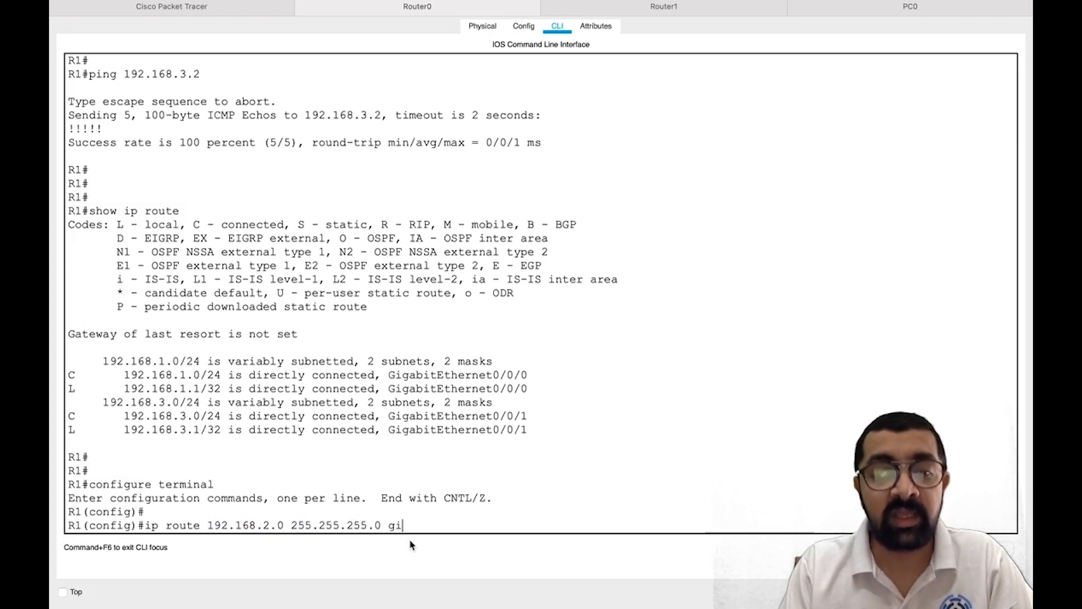
type("0/1")
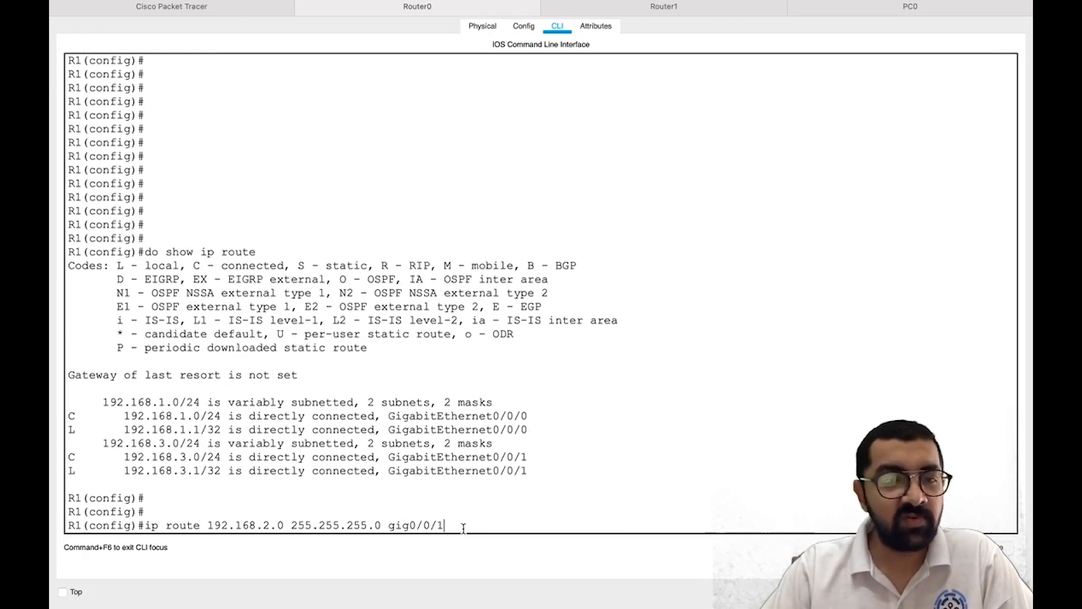
key("Return")
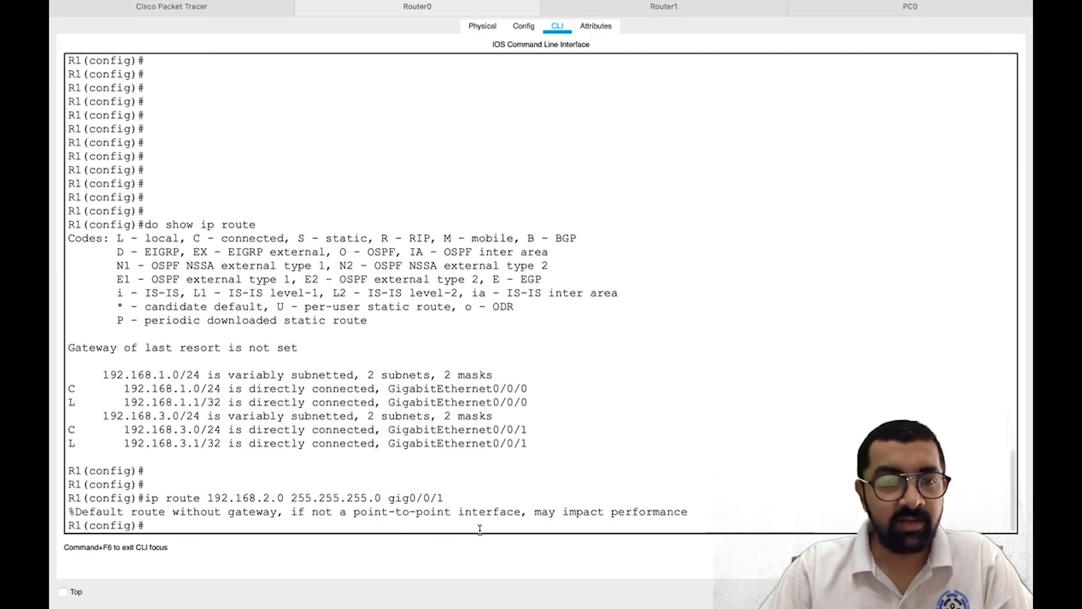
- Highlight the message below the ip route command and examine the inter-router link in the topology
left_click_drag(77, 512, 257, 517)
left_click_drag(340, 513, 529, 519)
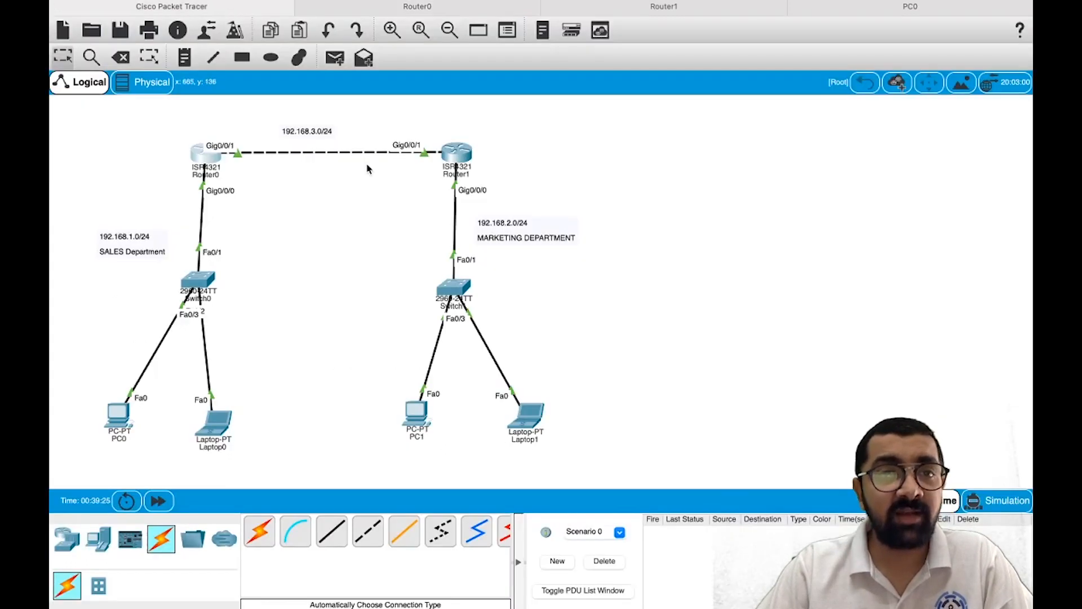
left_click(228, 8)
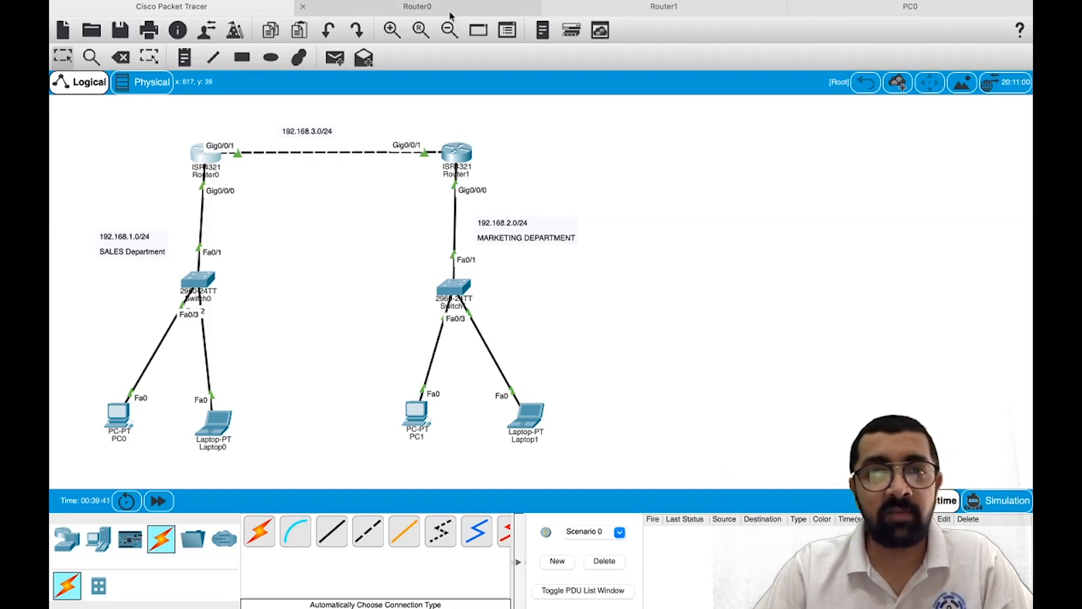
- Return to Router0's command line, highlight the earlier routing entries and list the current table with do show ip route
left_click(424, 16)
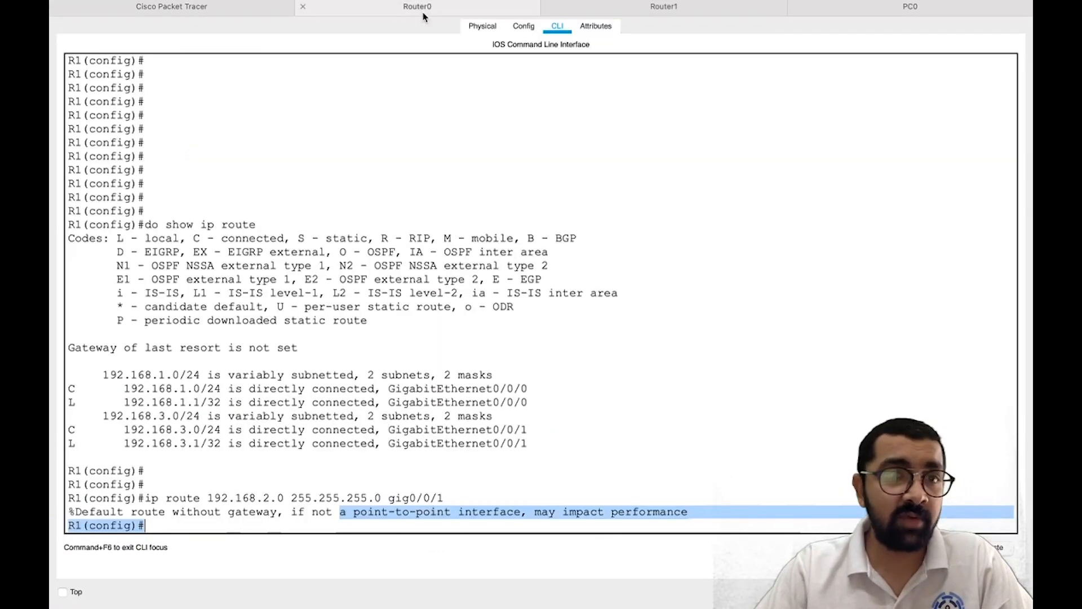
key("Return")
key("Return")
key("Return")
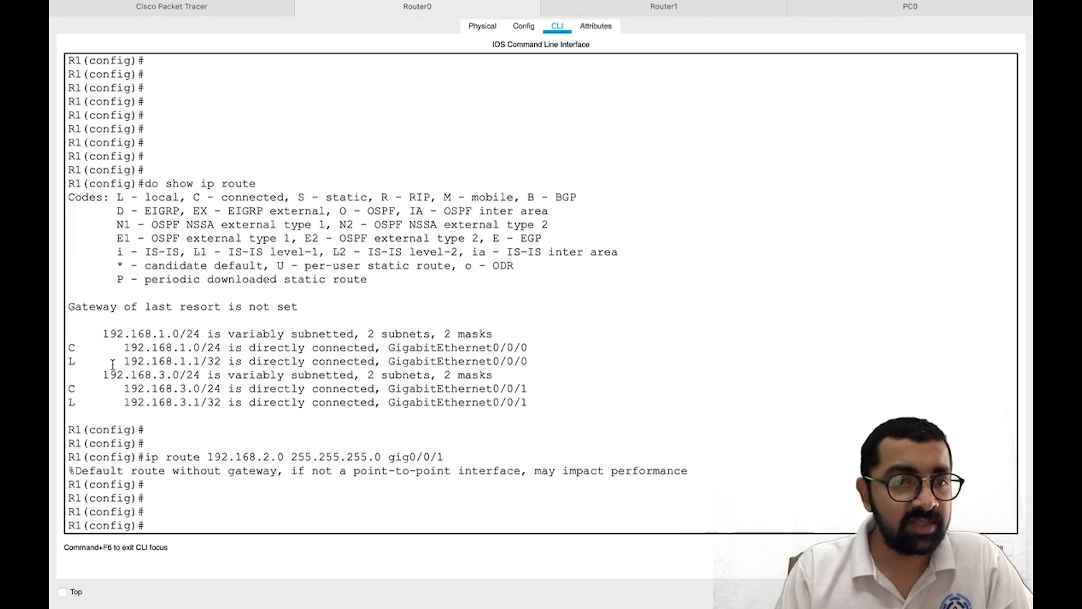
left_click_drag(82, 333, 155, 423)
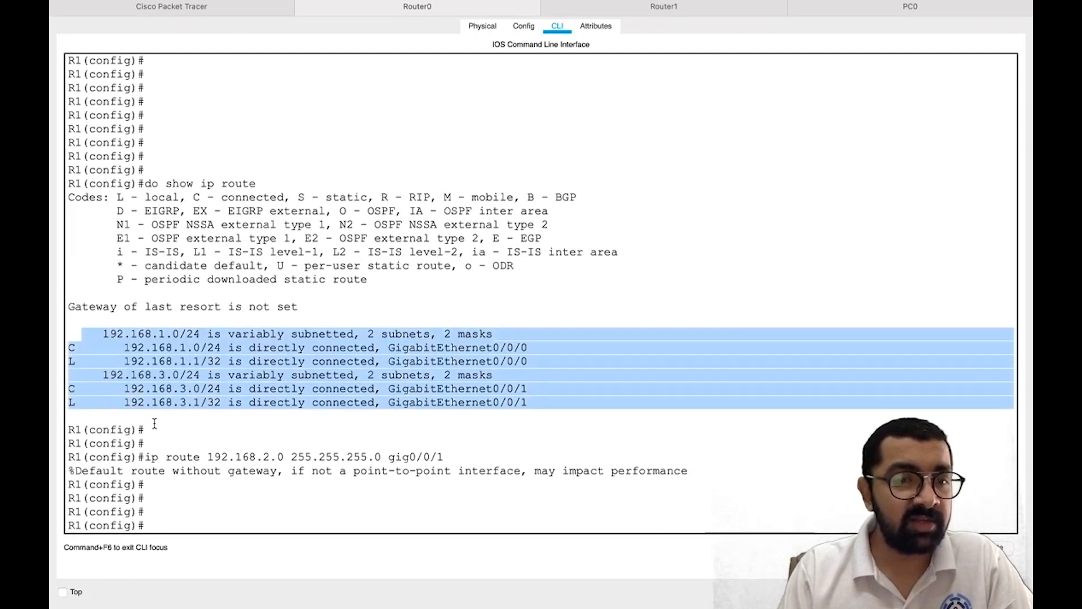
left_click(248, 491)
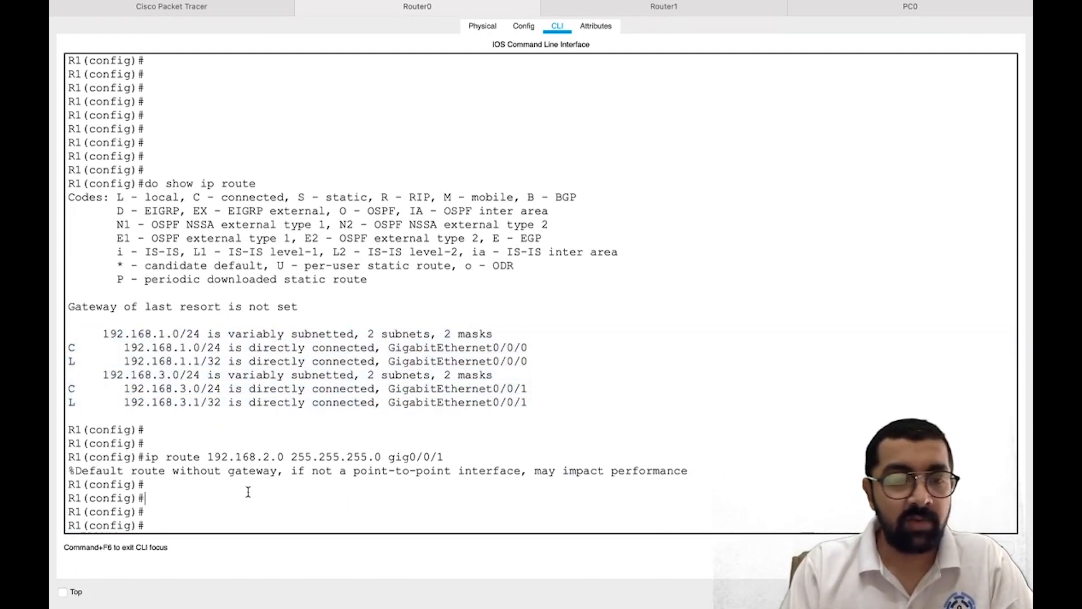
type("do show ")
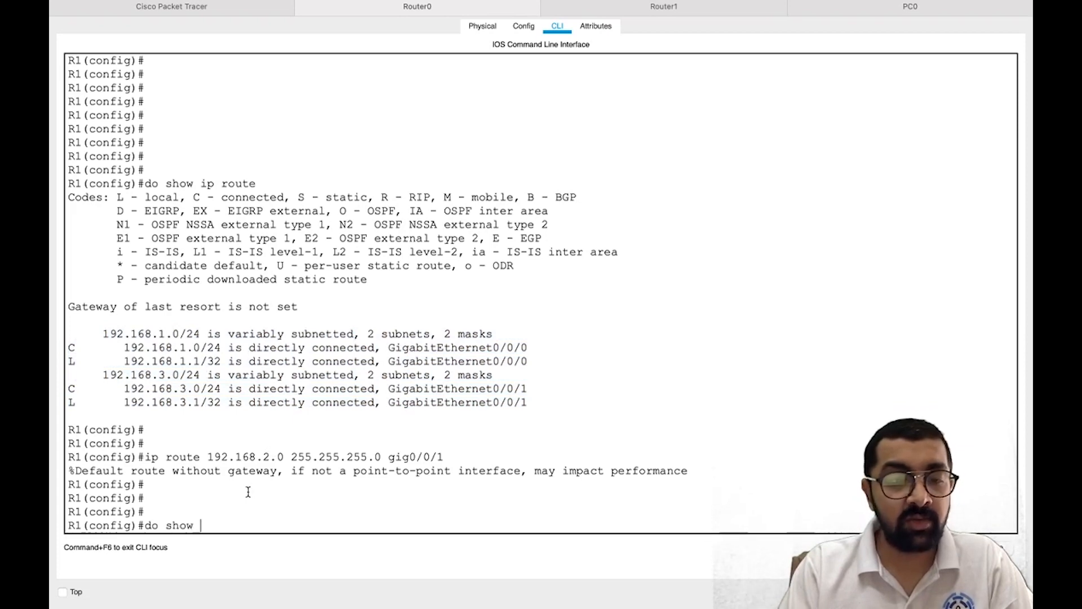
type("ip route")
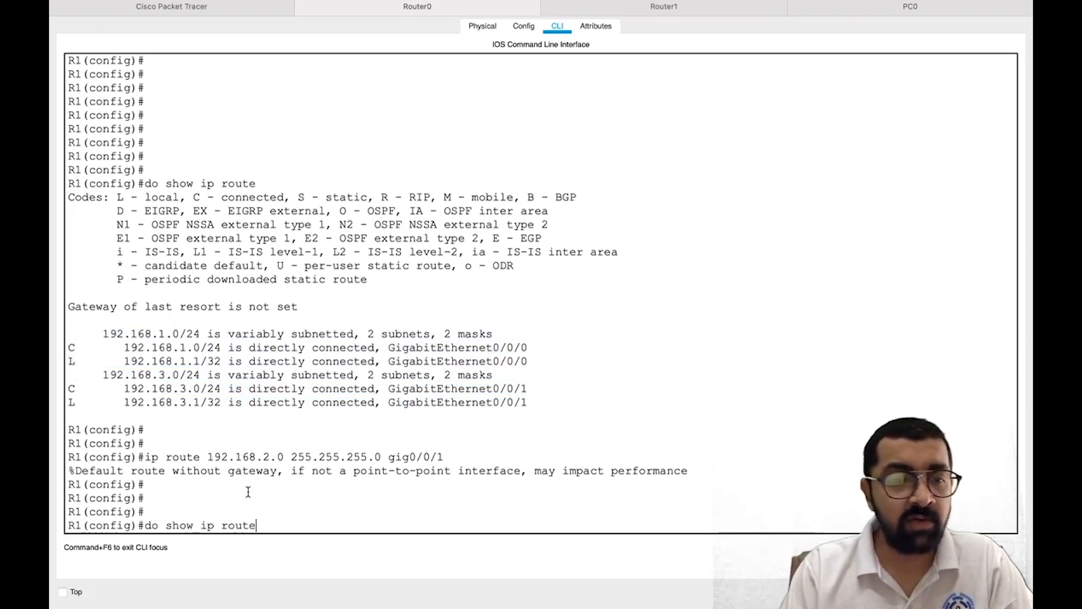
key("Return")
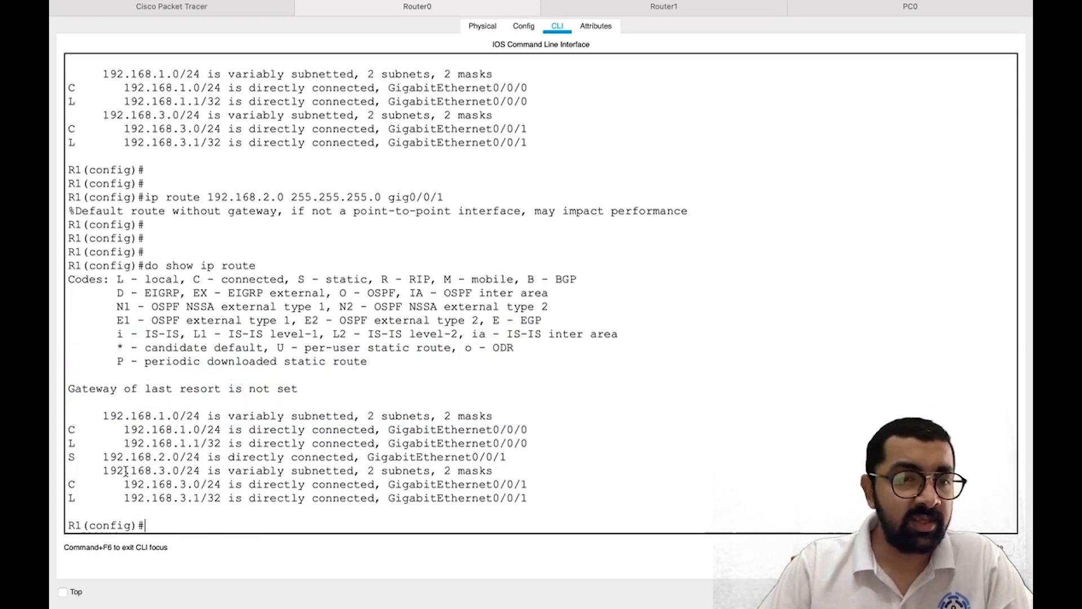
- Highlight the static 192.168.2.0/24 entry and its exit interface GigabitEthernet0/0/1, then examine the path to Router1 in the topology
left_click_drag(71, 458, 511, 458)
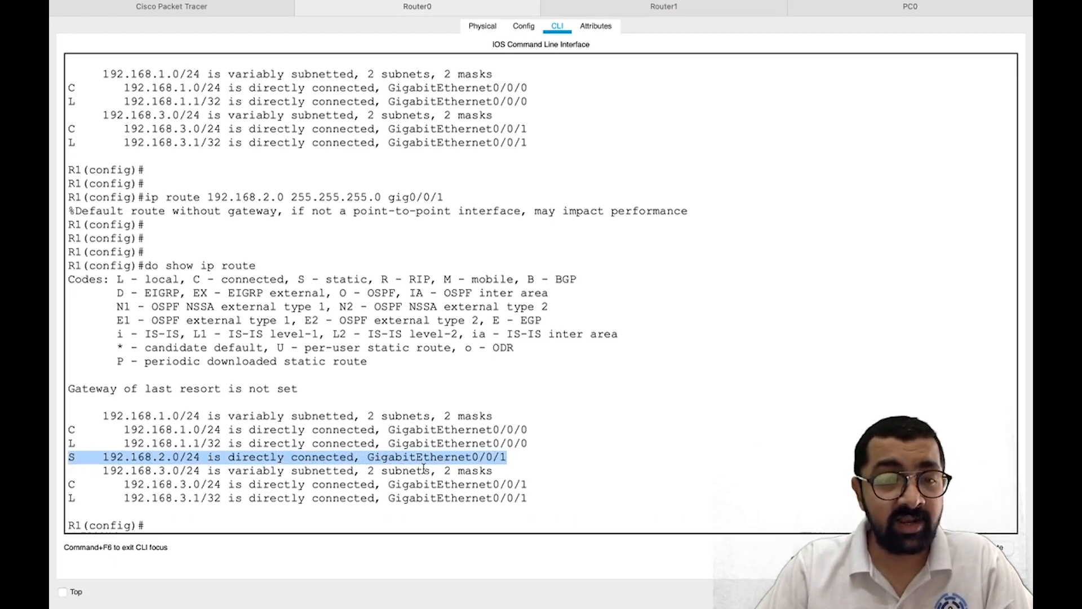
left_click(345, 468)
left_click_drag(367, 458, 505, 456)
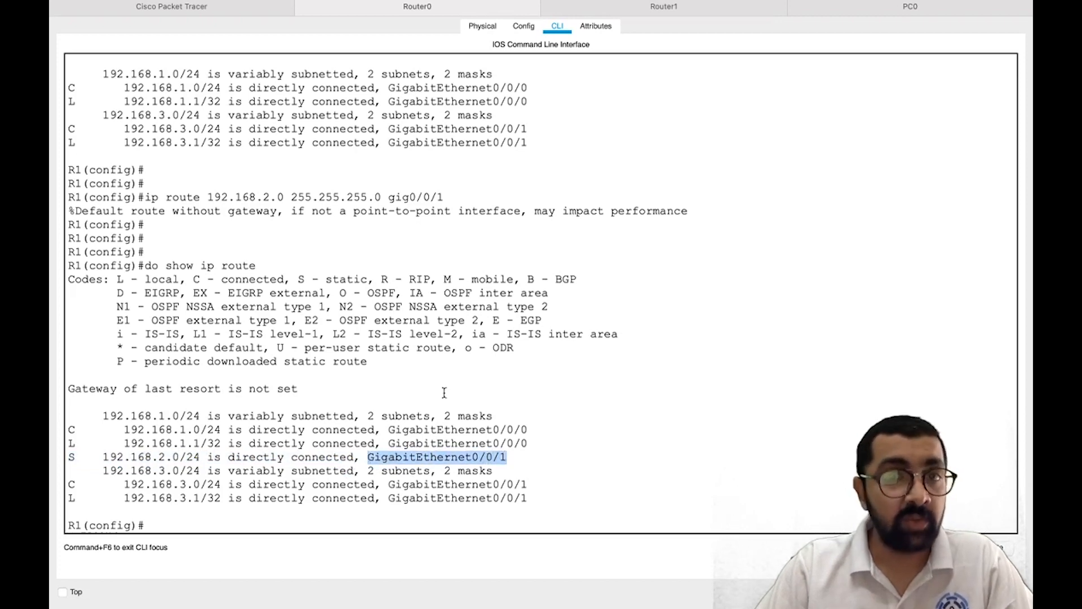
left_click(209, 11)
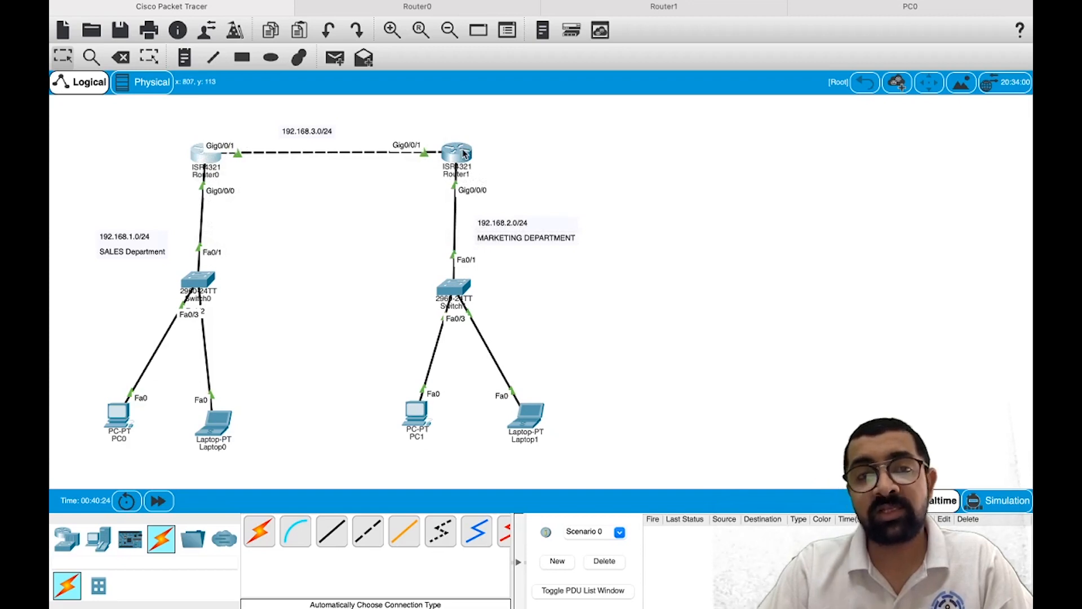
mouse_move(460, 155)
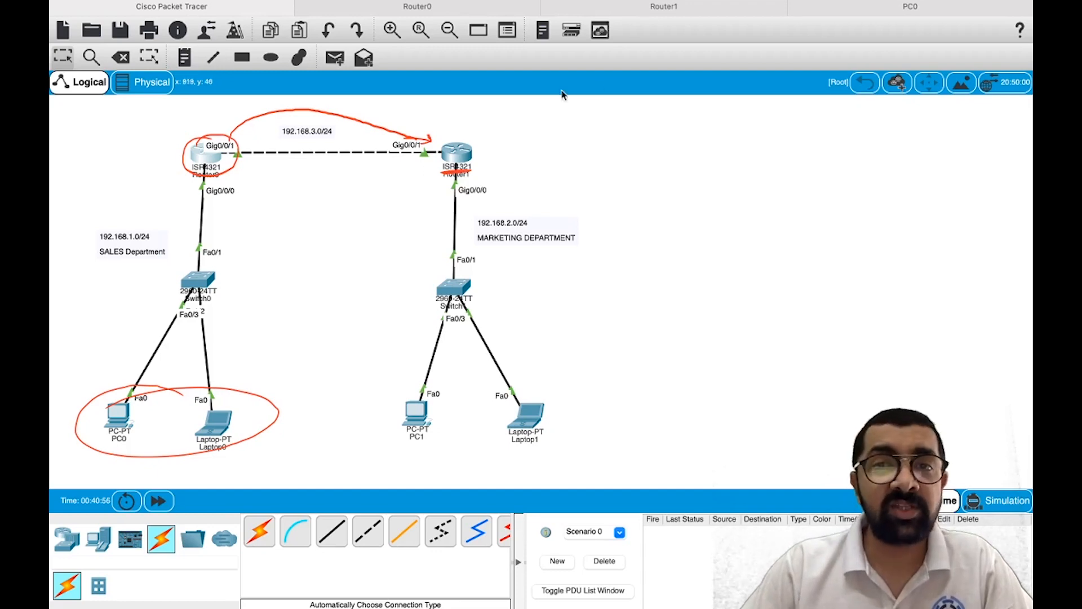
- Open Router1's command line, enter privileged mode with en and display its routing table with show ip route
left_click(633, 12)
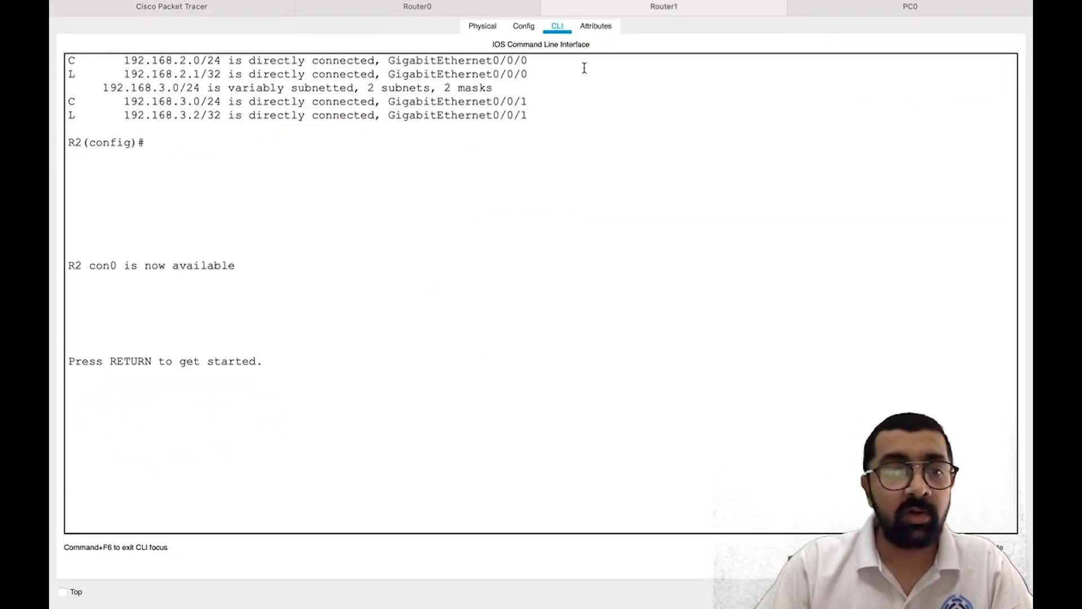
key("Return")
key("Return")
key("Return")
type("en")
key("Return")
key("Return")
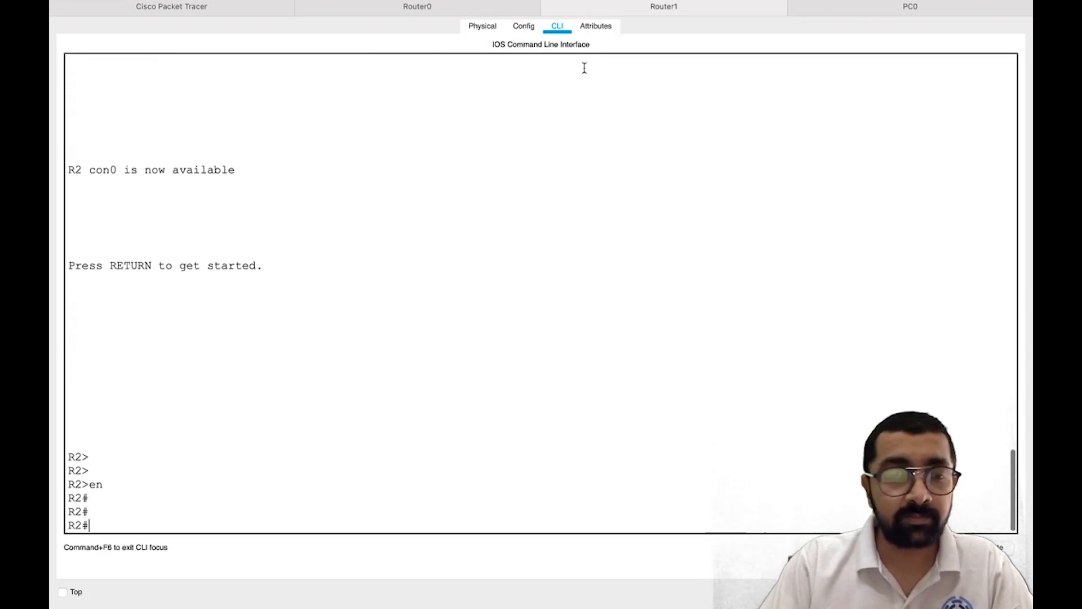
type("show ip route")
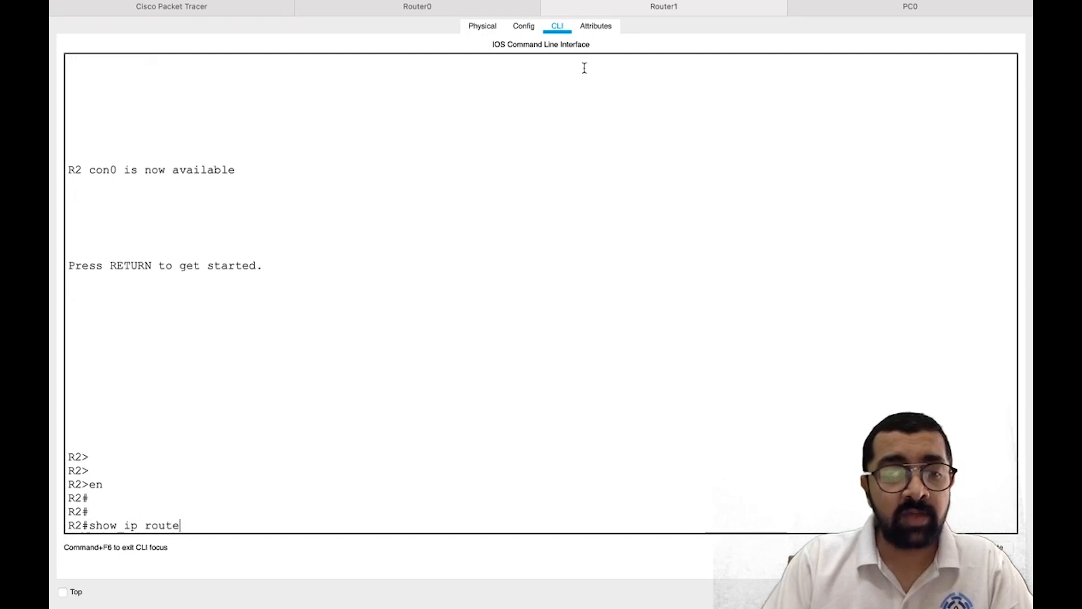
key("Return")
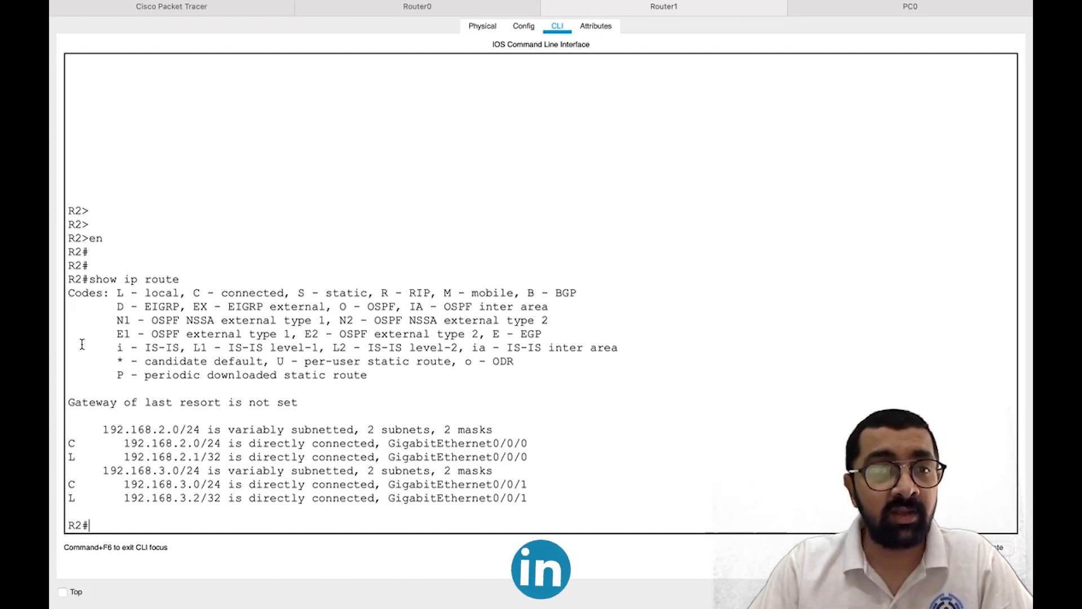
- Enter global configuration mode on Router1 with configure terminal
key("Return")
key("Return")
type("cofn")
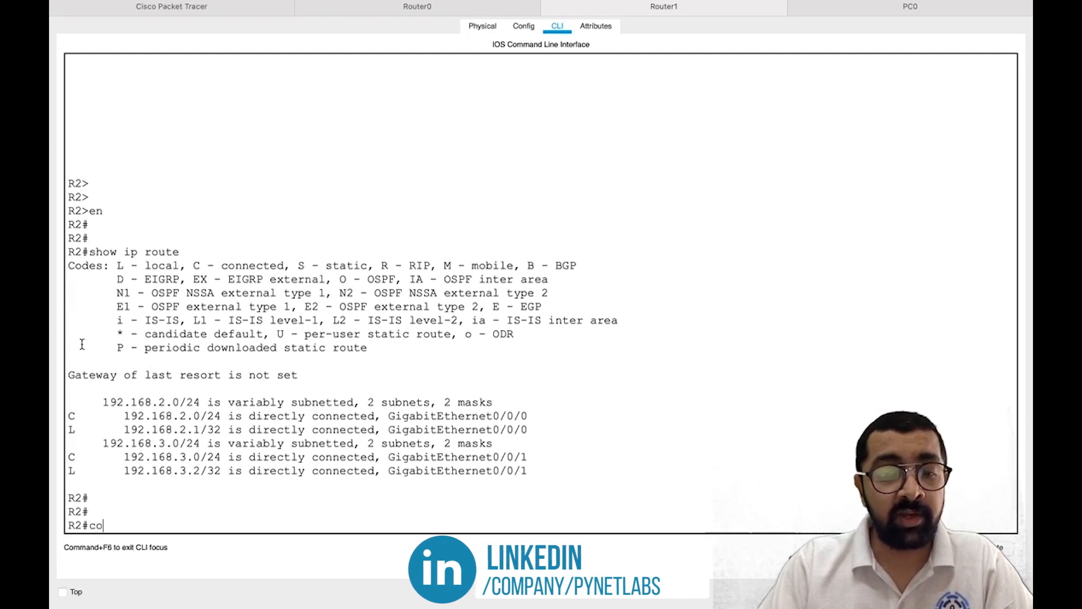
key("BackSpace")
type("f")
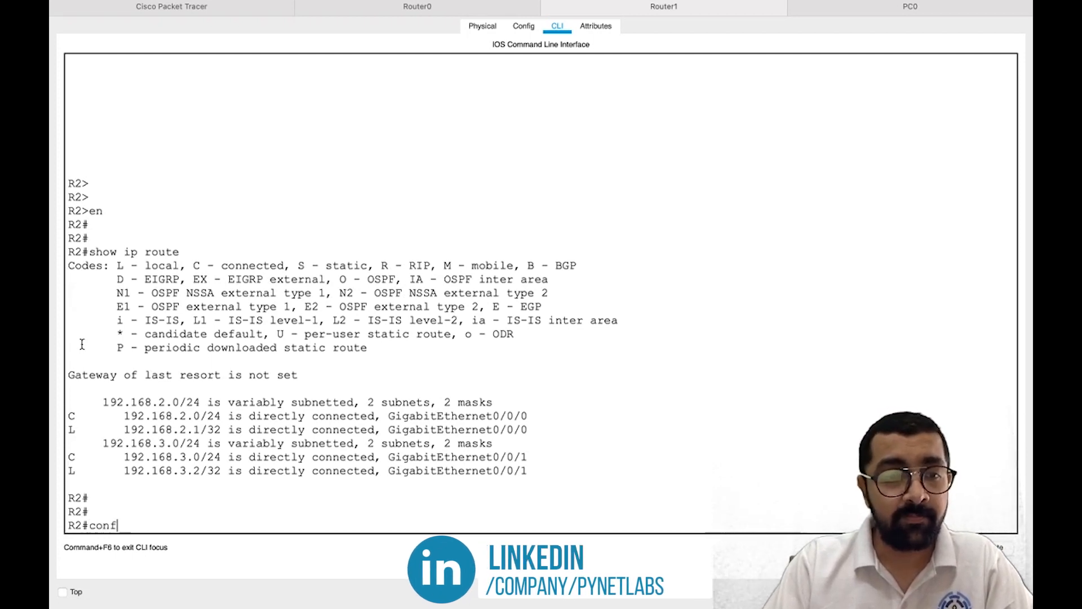
type("igure terminal")
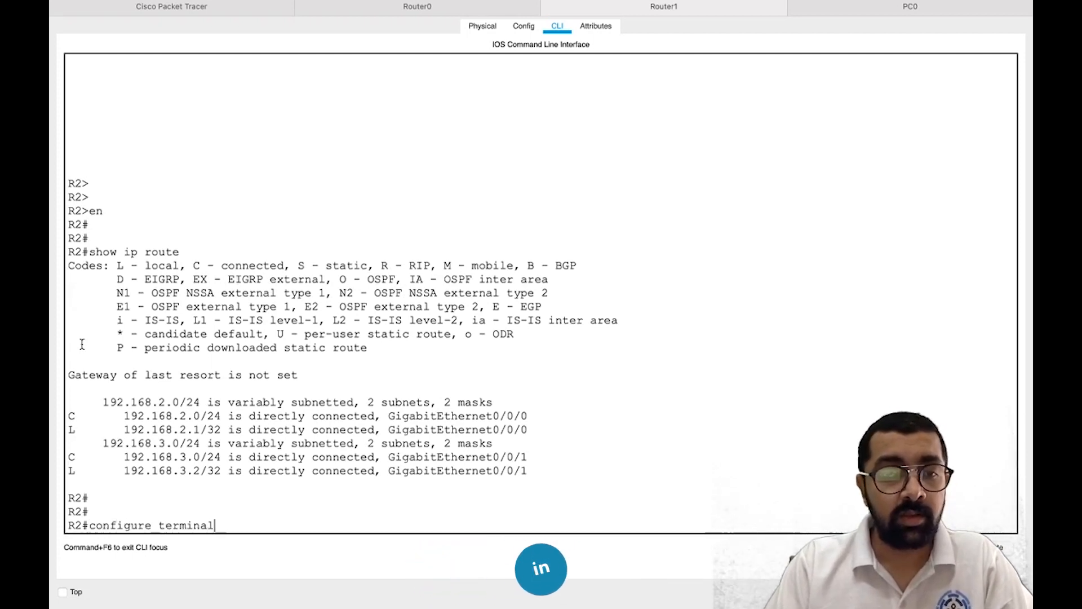
key("Return")
key("Return")
- Add a static route on Router1 to 192.168.1.0 with mask 255.255.255.0 through exit interface gig0/0/1, checking the interface in the topology
type("ip route")
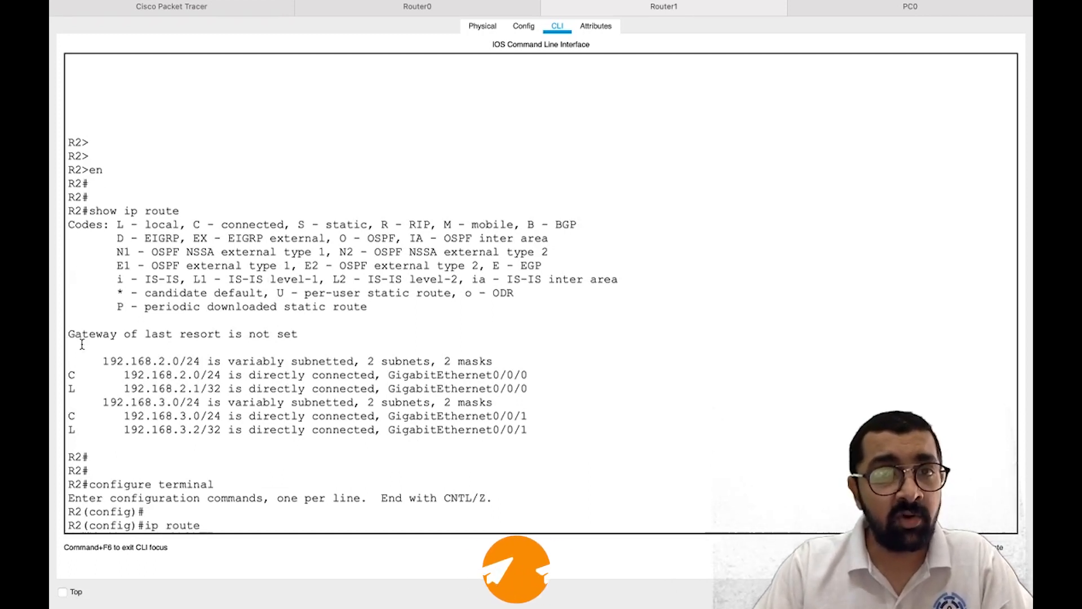
type(" 192.168.1.0")
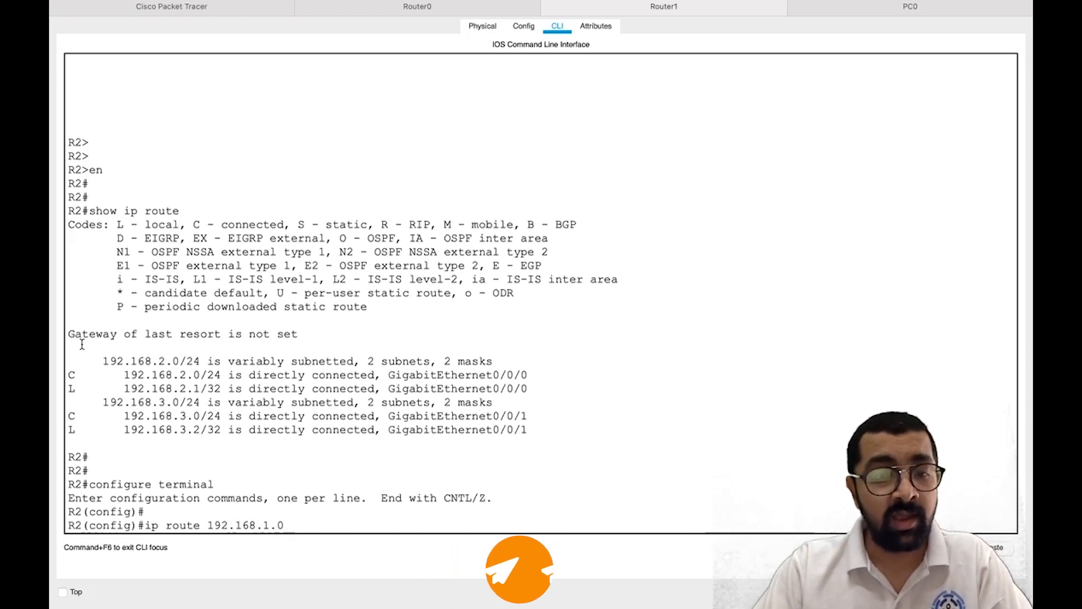
type(" 255.255.255.0")
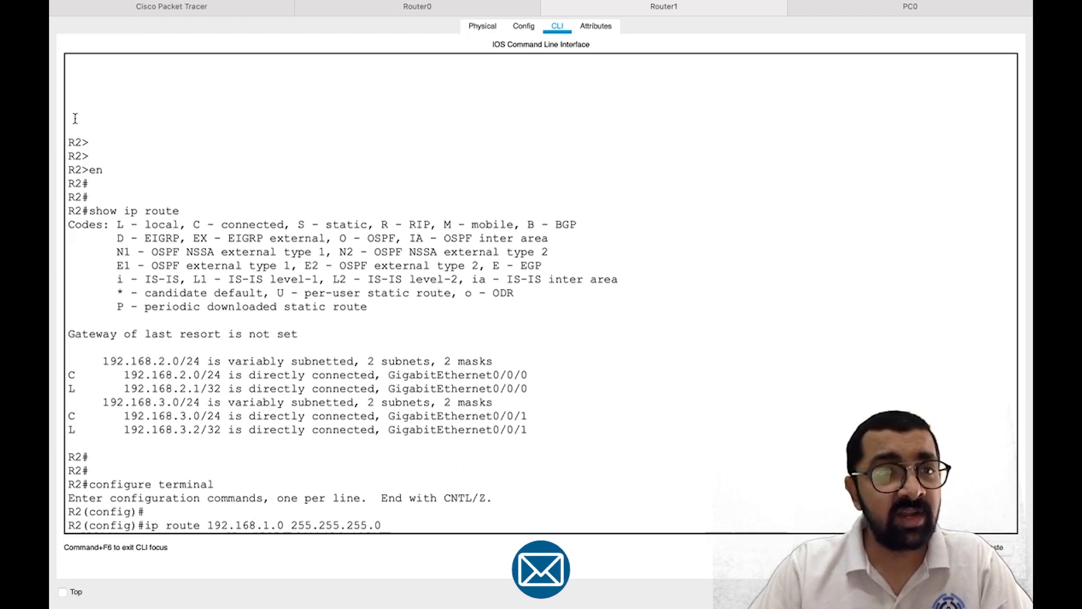
left_click(171, 7)
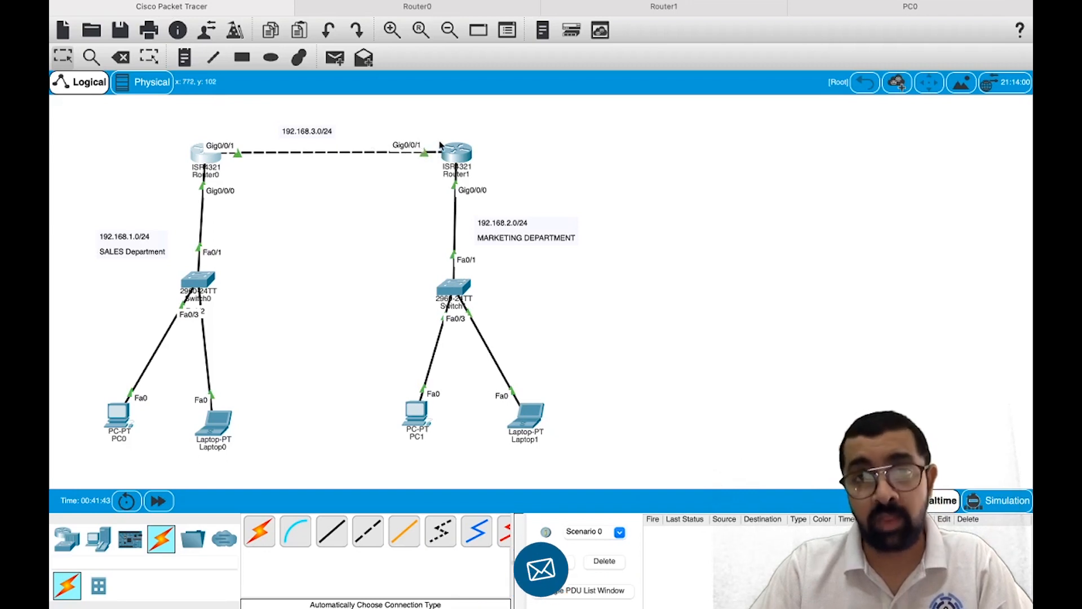
left_click(678, 7)
type("gig")
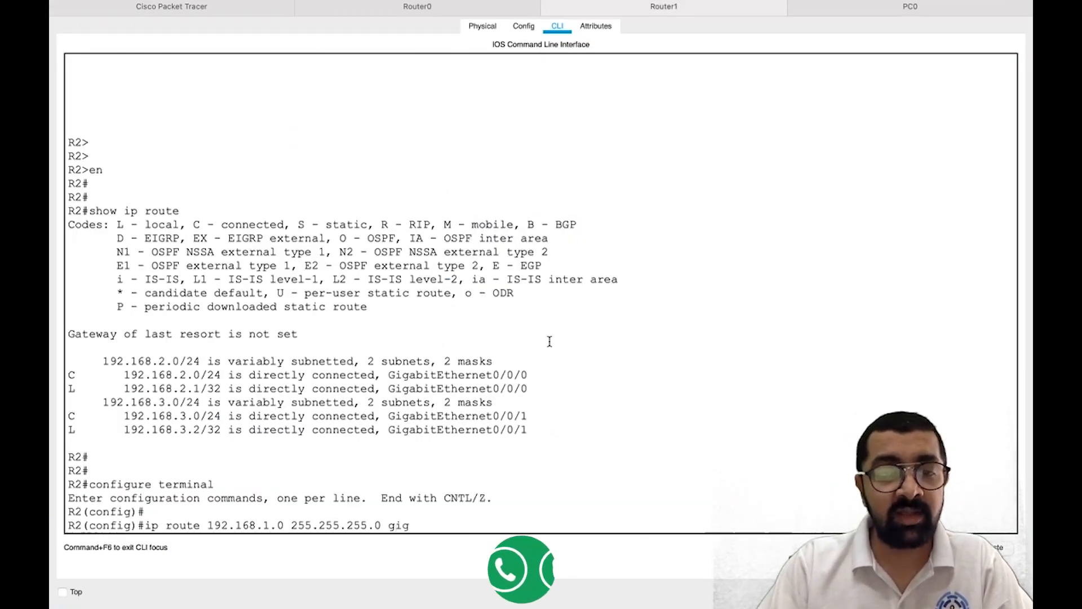
type("0/0/1")
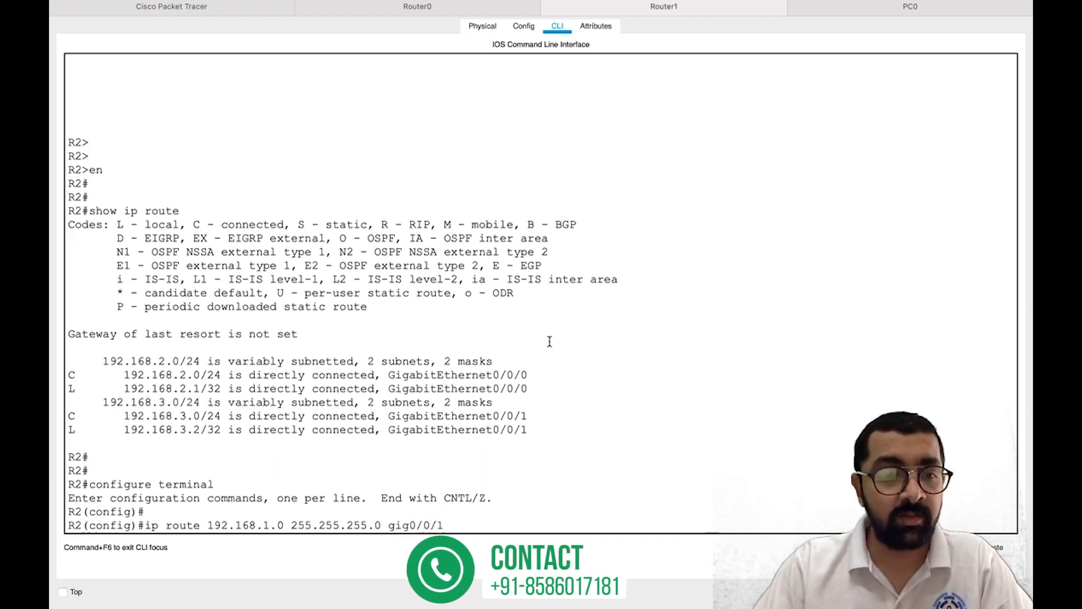
key("Return")
key("Return")
key("Return")
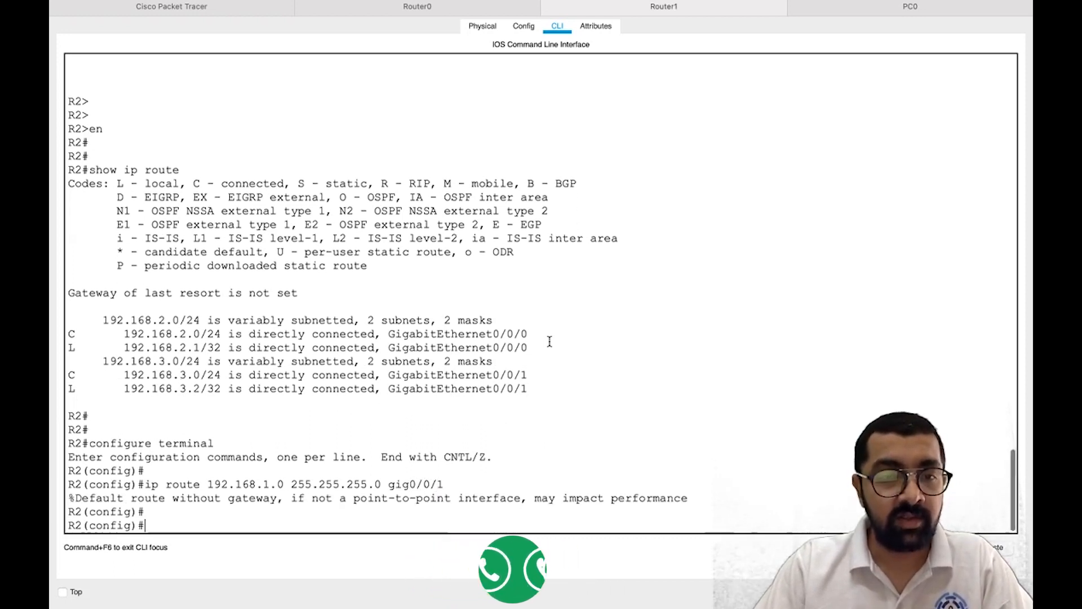
key("Return")
- Display Router1's routing table with do show ip route and highlight the static 192.168.1.0/24 entry
type("do")
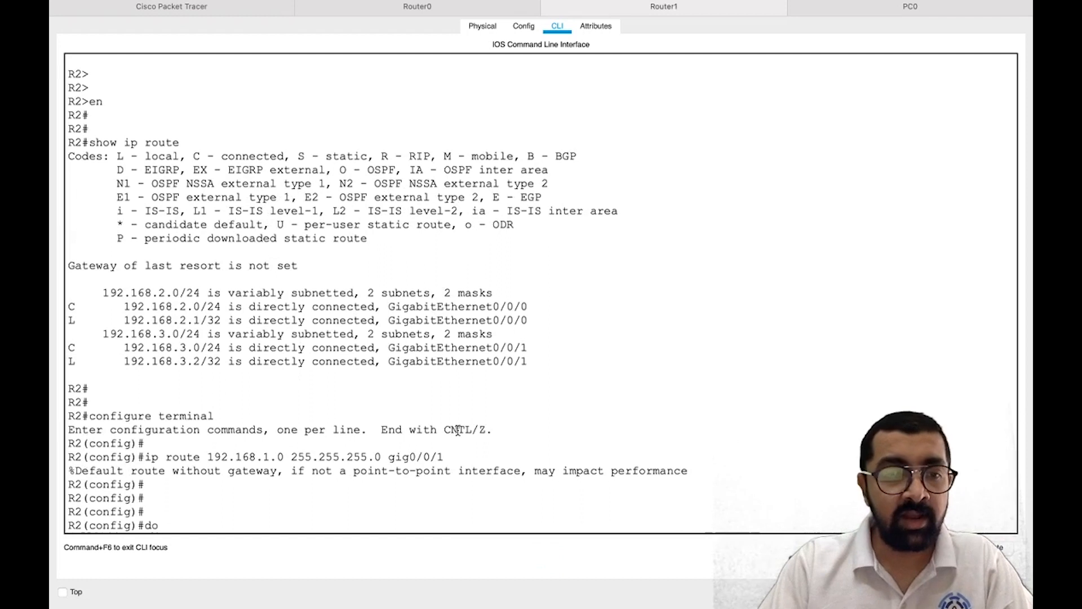
type(" show wip ro")
key("BackSpace")
key("BackSpace")
key("BackSpace")
key("BackSpace")
key("BackSpace")
key("BackSpace")
key("BackSpace")
key("BackSpace")
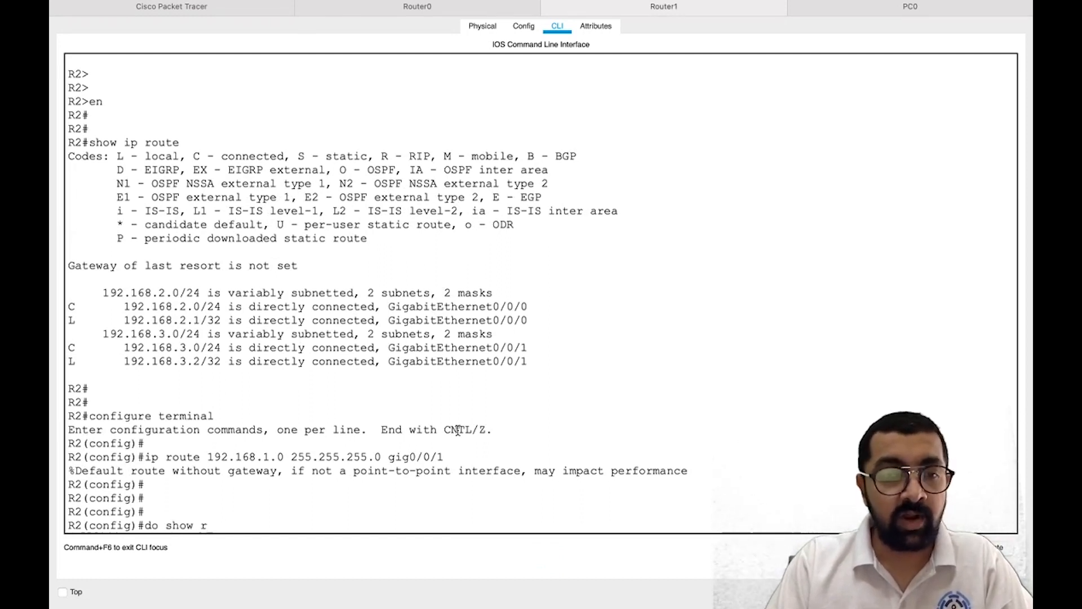
type("r")
key("BackSpace")
type("ip route")
key("Return")
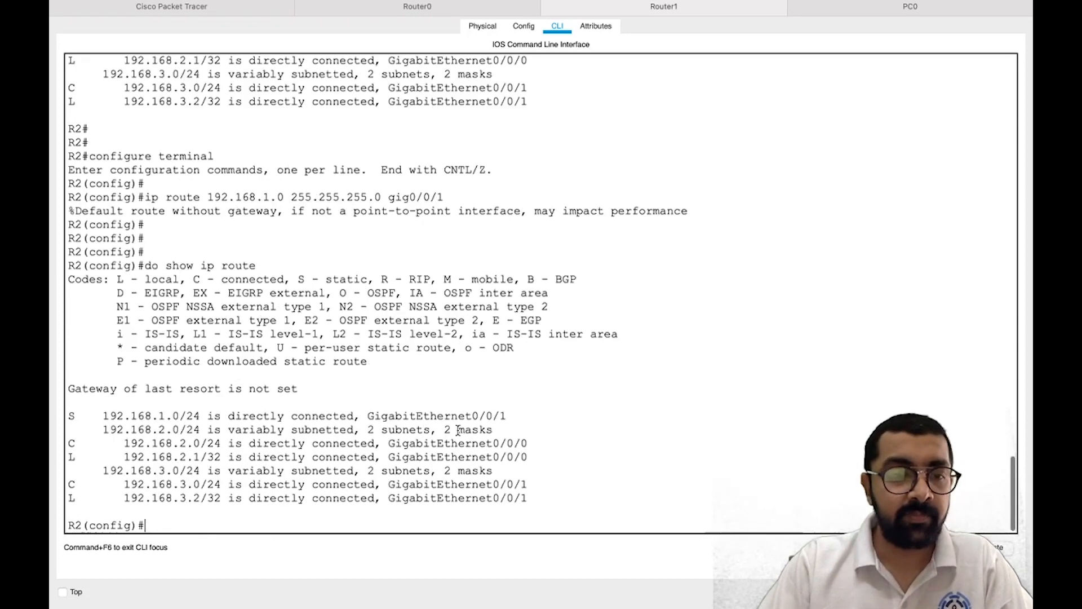
left_click_drag(70, 416, 349, 411)
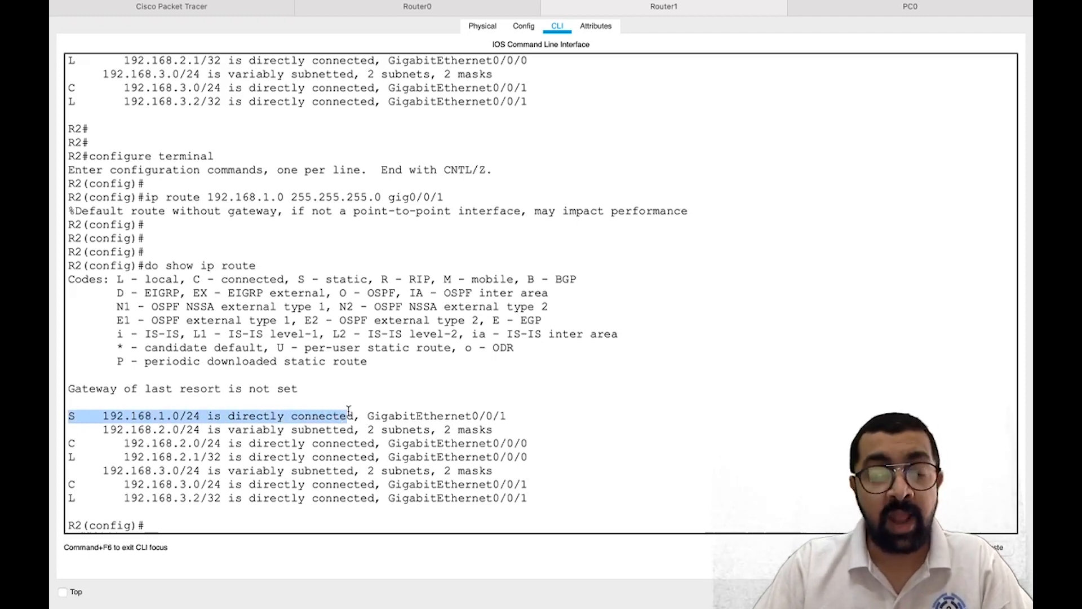
key("Return")
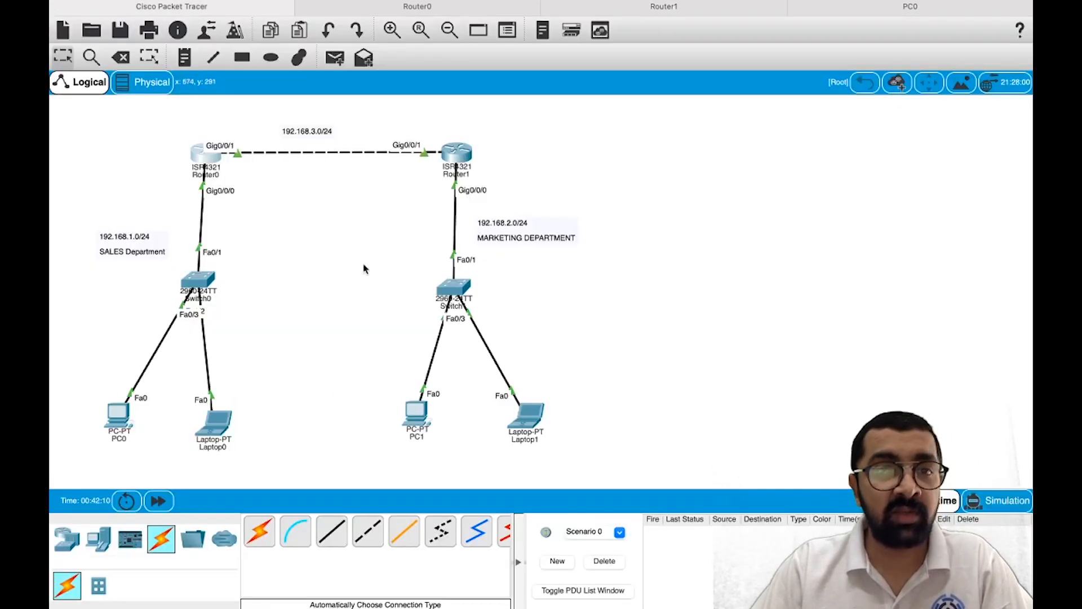
- Open PC0's command prompt from the topology, ping 192.168.2.2 and interrupt the ping before it finishes
left_click(196, 9)
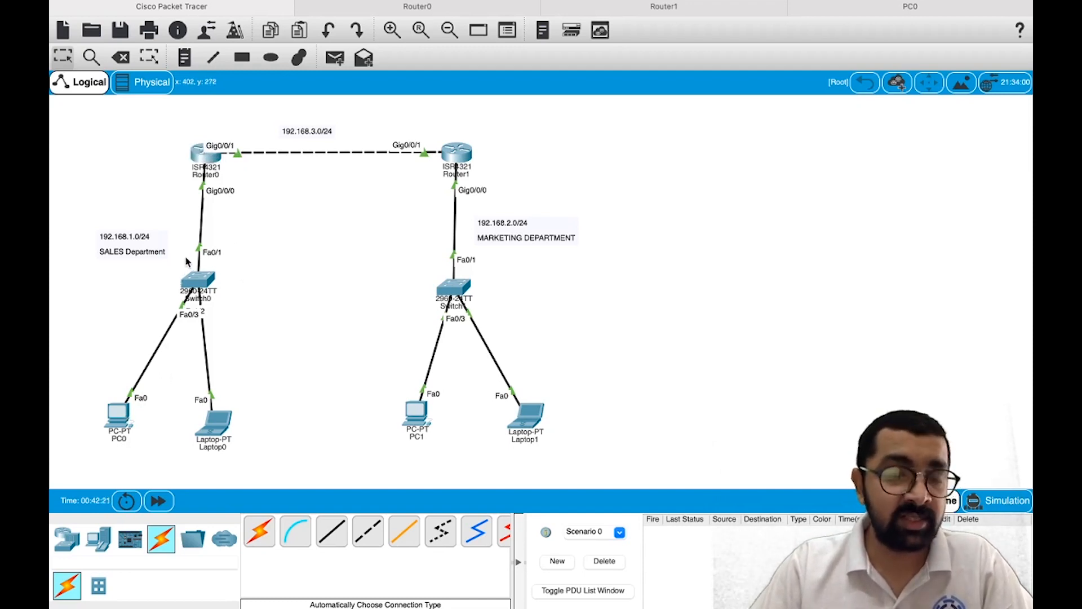
left_click(114, 418)
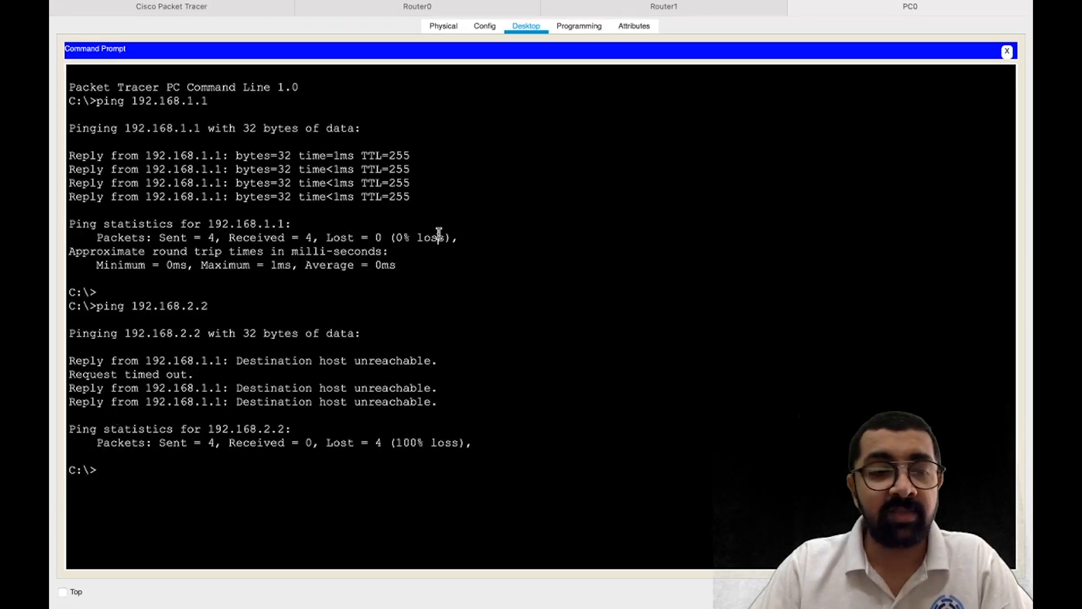
key("Return")
key("Return")
key("Return")
type("ping 192.168")
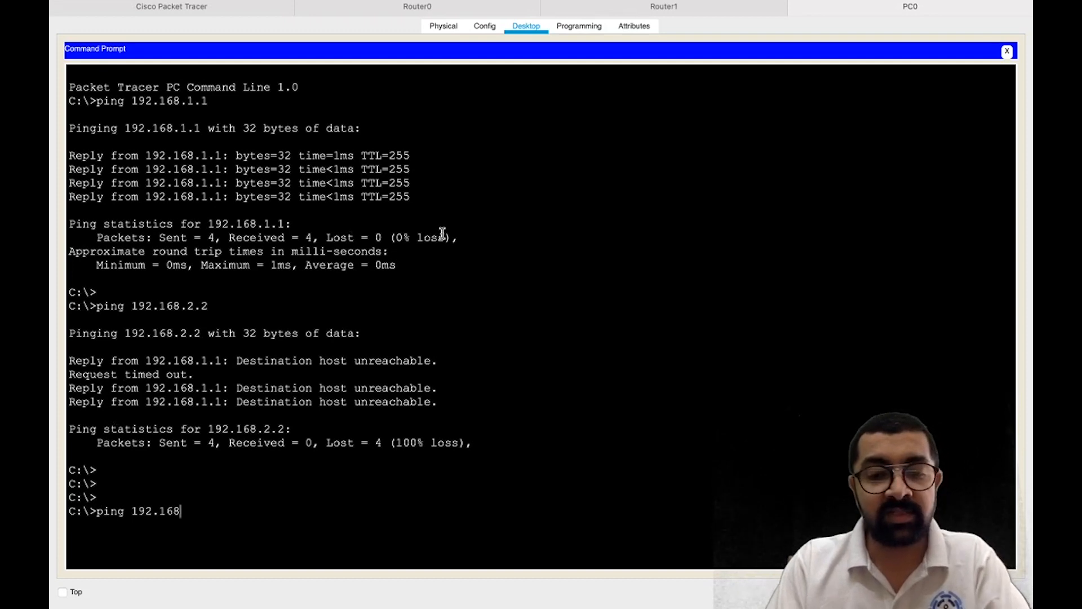
key("Return")
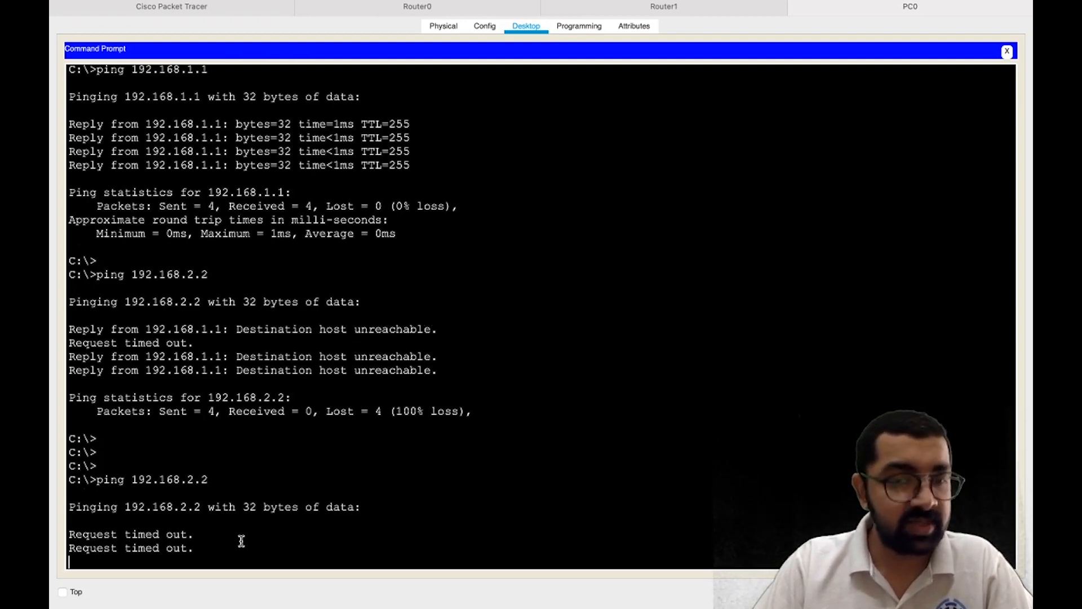
key("ctrl+c")
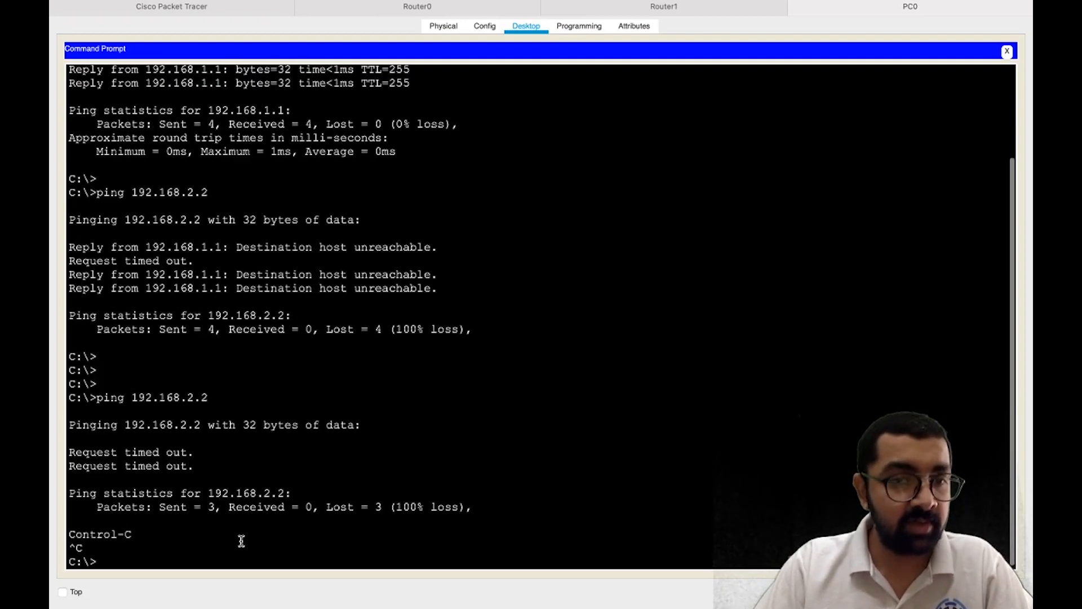
- Review the static route entries in Router1's and Router0's command lines, then return to the topology
left_click(643, 11)
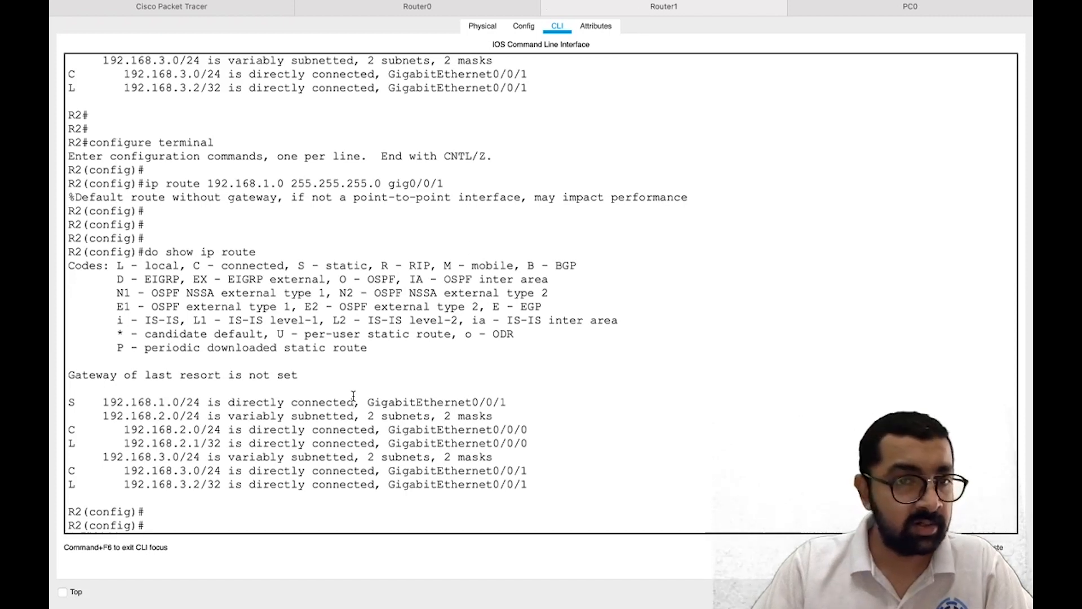
key("Return")
key("Return")
key("Return")
key("Return")
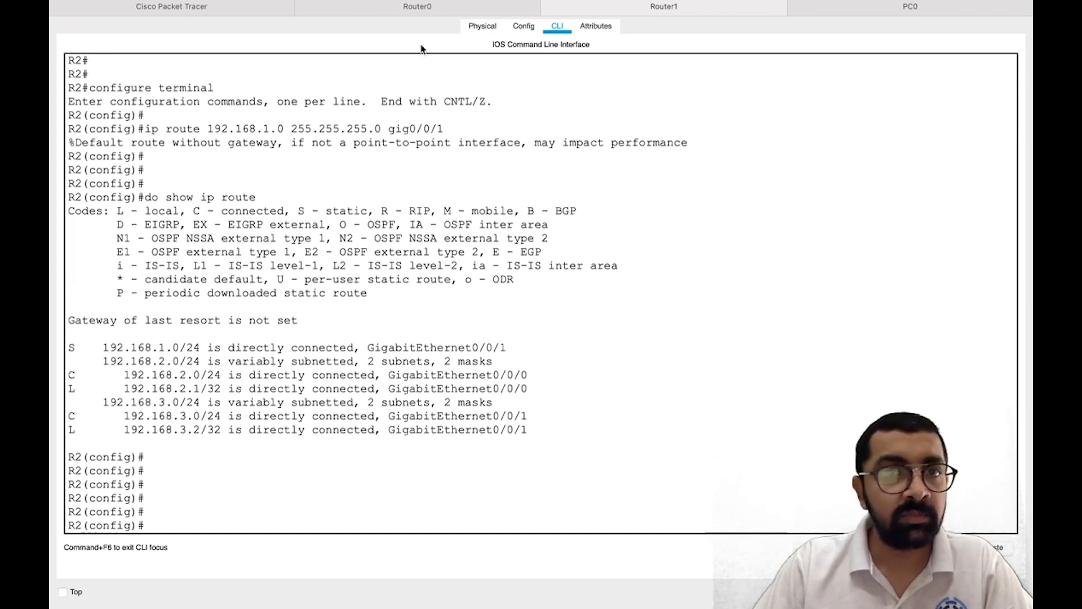
left_click(395, 11)
key("Return")
key("Return")
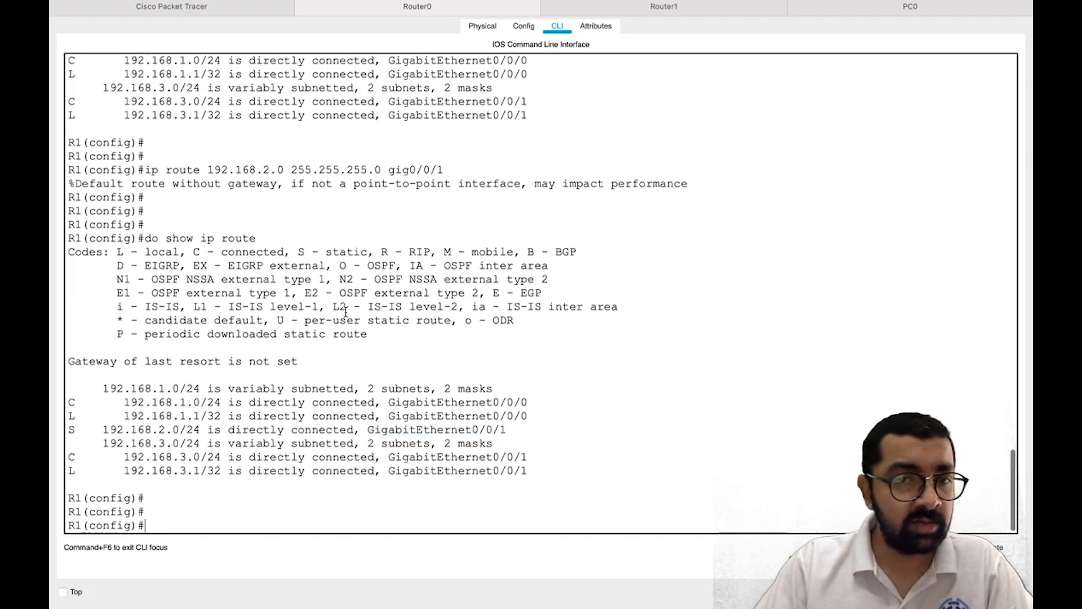
left_click(216, 10)
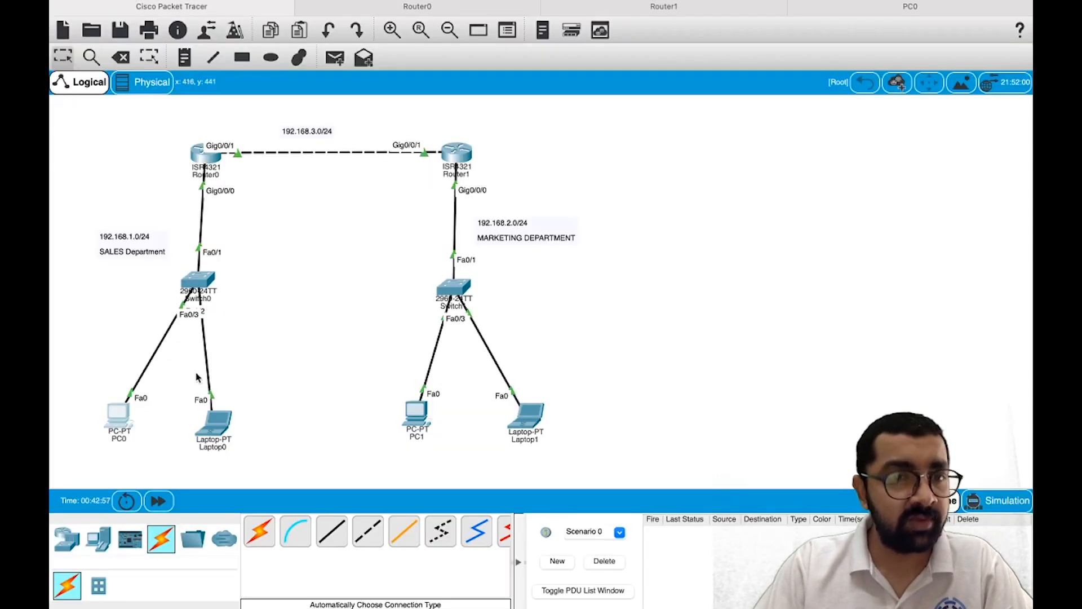
- Reopen PC0's command prompt, rerun the ping to 192.168.2.2 and expand the window to full screen
left_click(125, 421)
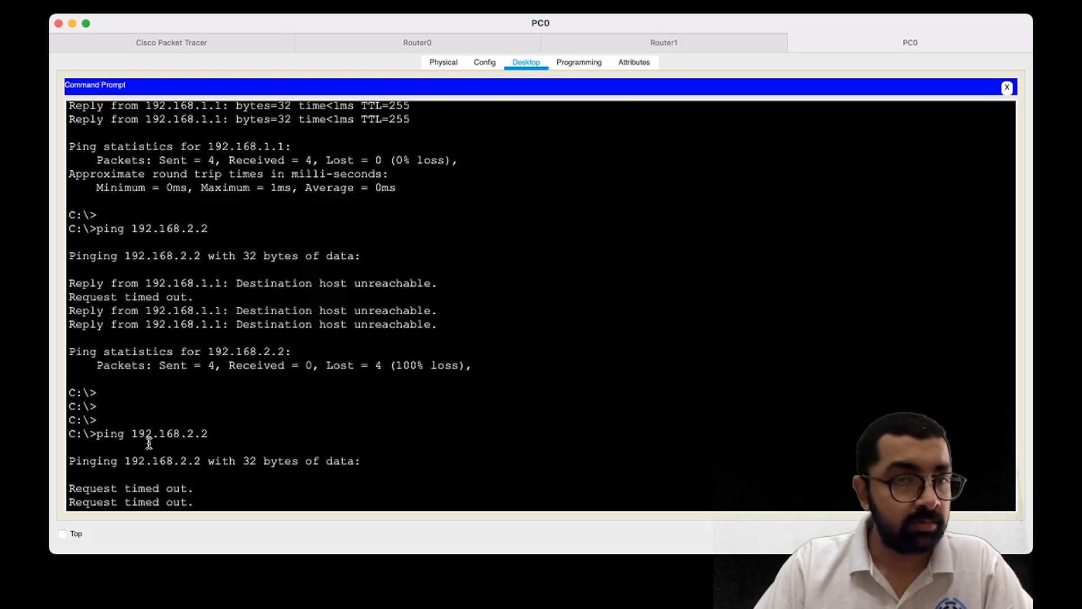
key("ctrl+c")
key("Return")
key("Return")
key("Return")
key("Return")
key("Up")
key("Return")
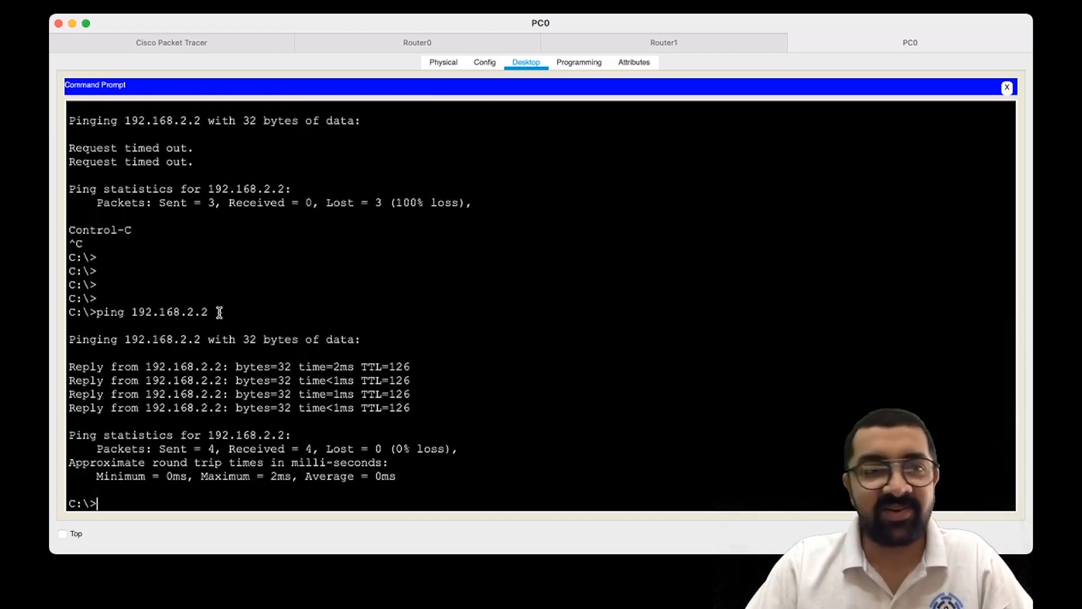
left_click(86, 23)
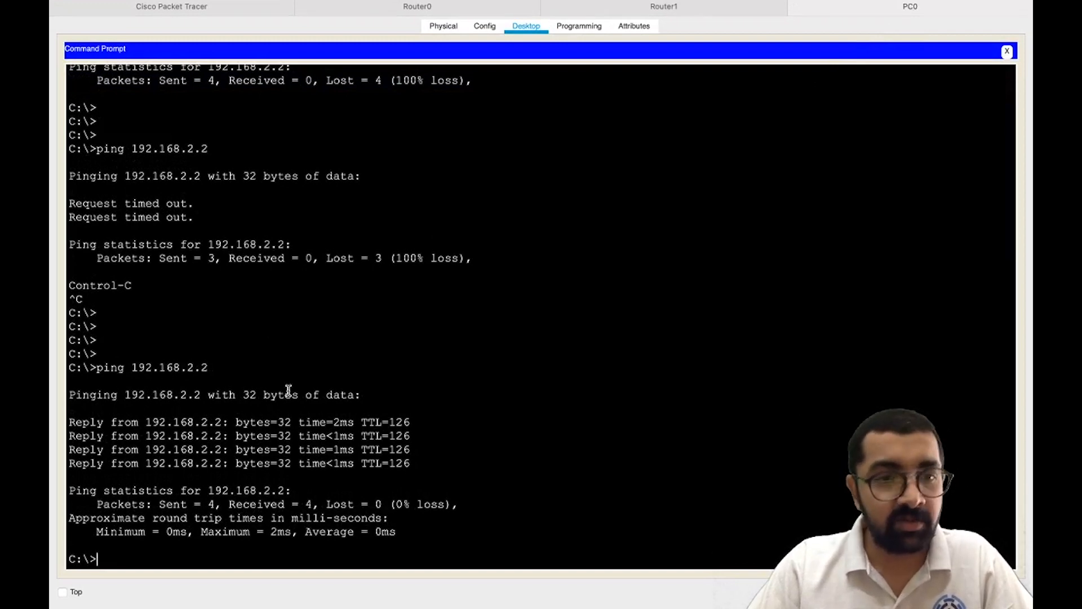
- Highlight the pinged address in PC0's command prompt and repeat the ping to 192.168.2.2
left_click_drag(152, 367, 219, 369)
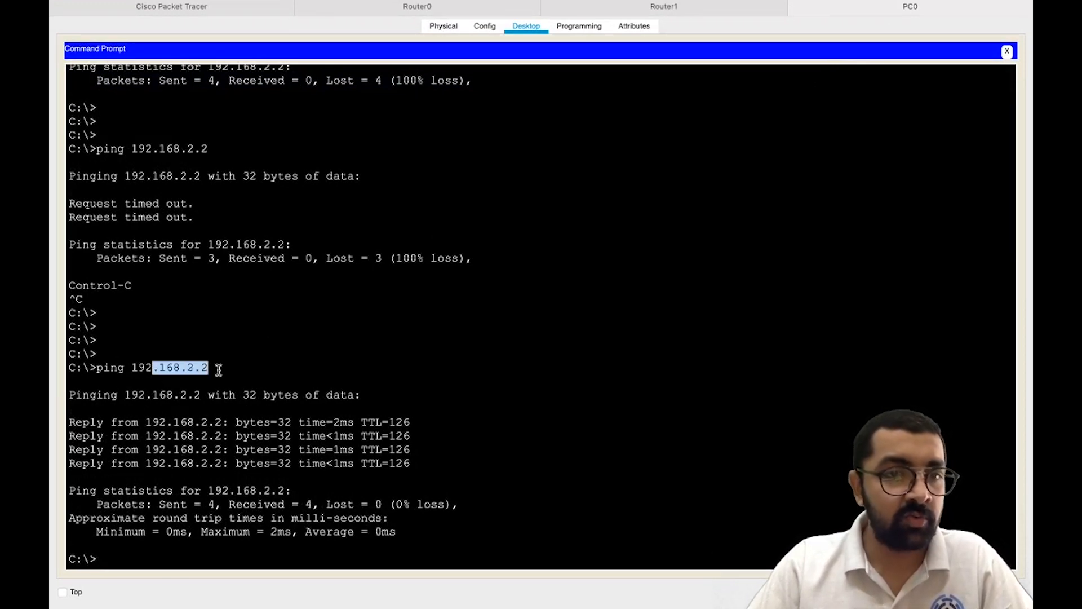
key("Return")
key("Return")
key("Up")
key("Return")
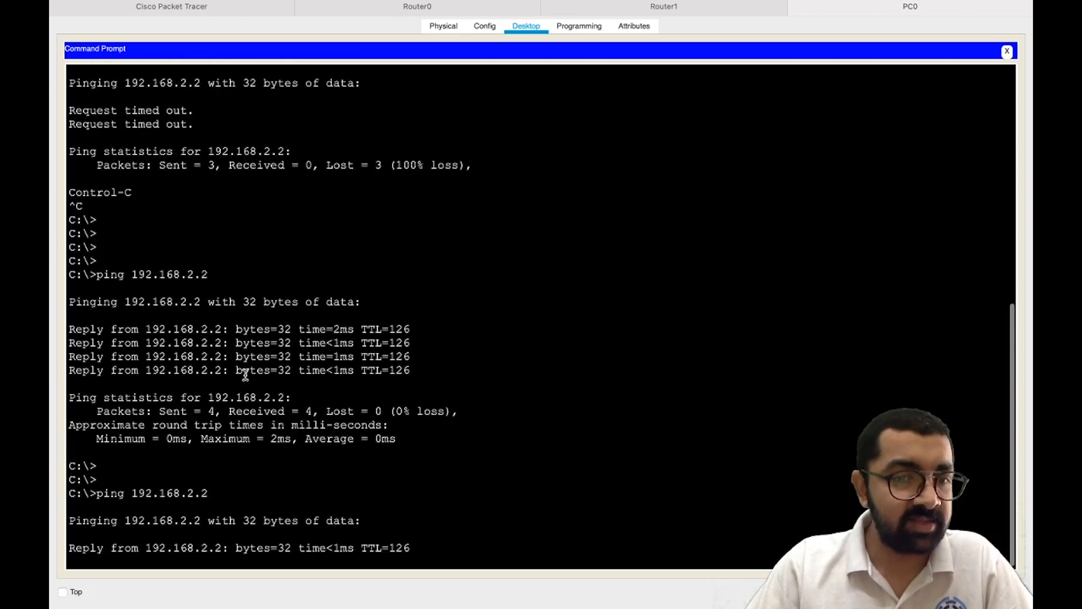
left_click_drag(97, 535, 142, 540)
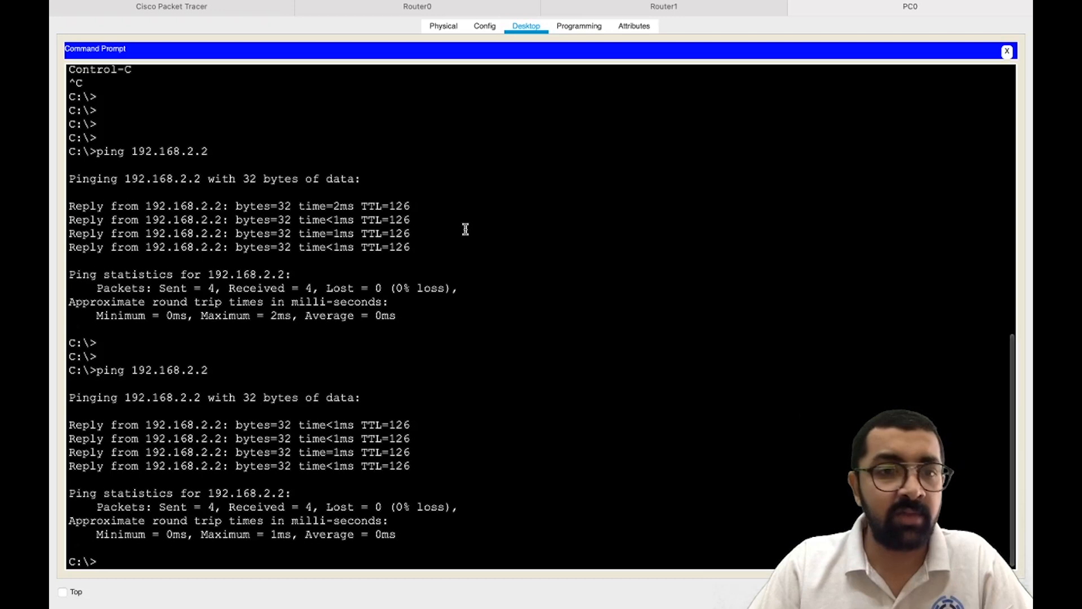
- Return to the topology, open Laptop1's command prompt and ping 192.168.1.3
mouse_move(398, 1)
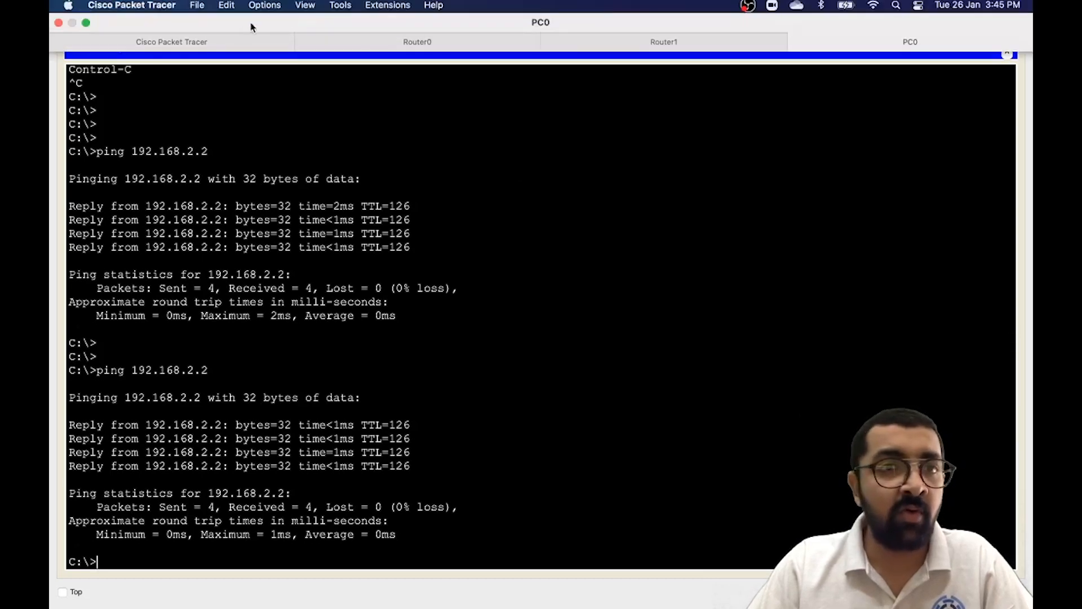
left_click(210, 46)
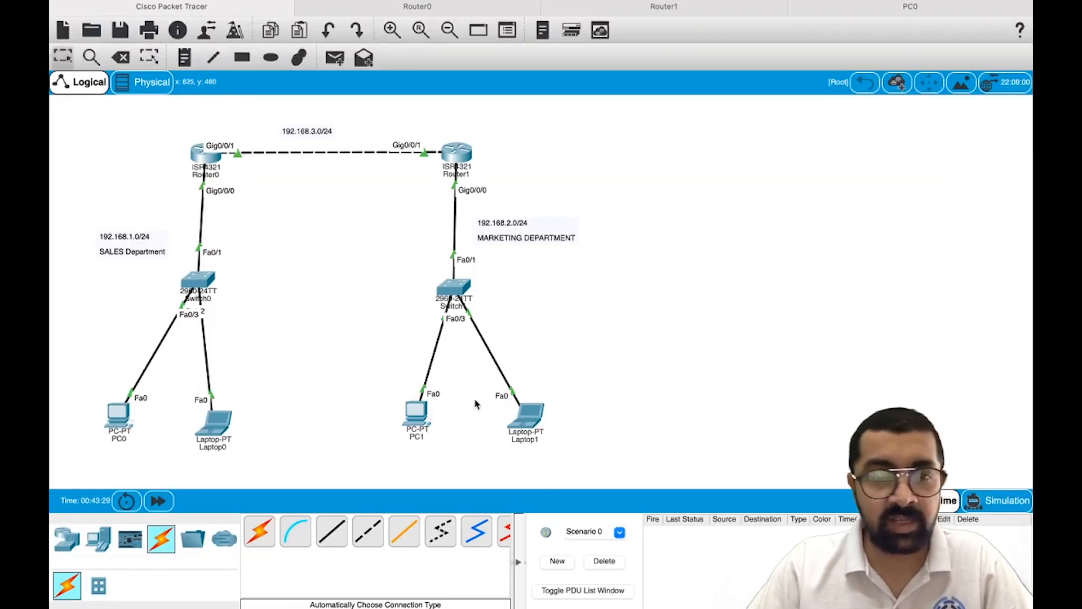
left_click(526, 416)
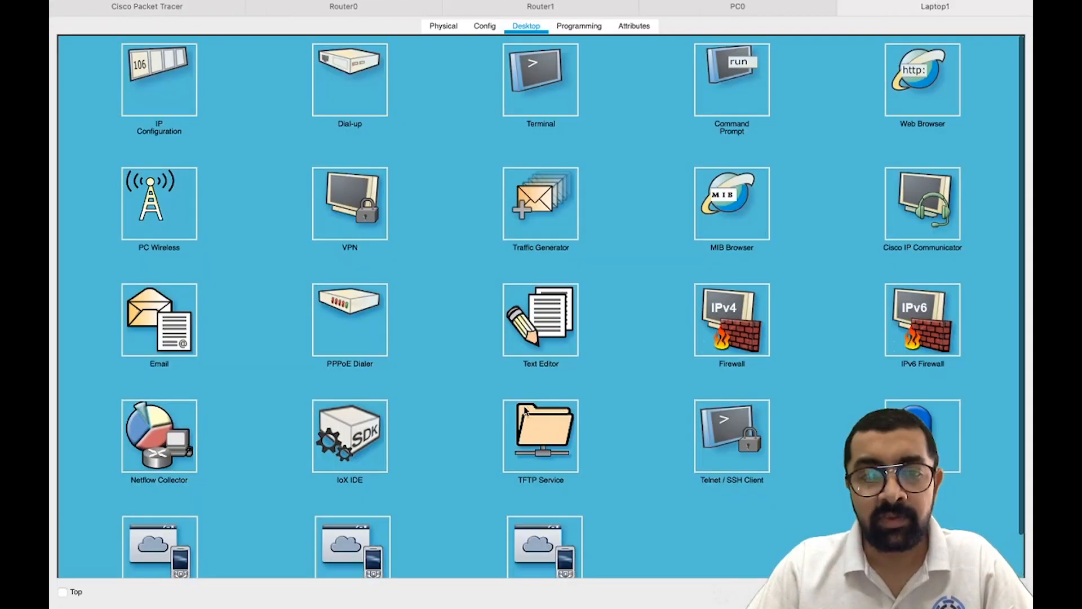
left_click(734, 89)
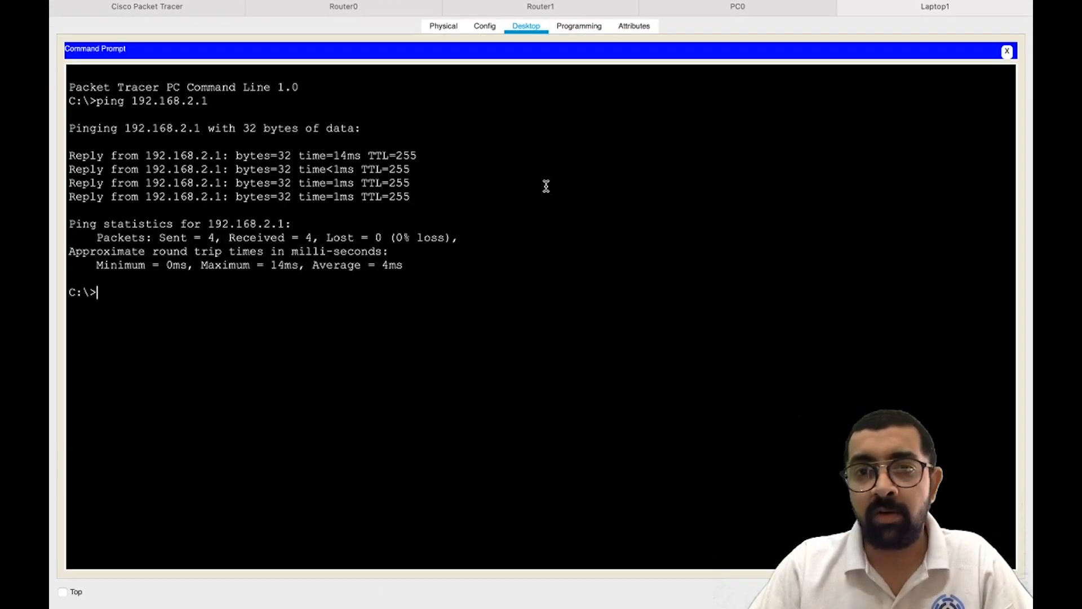
key("Return")
key("Return")
type("ping 192.")
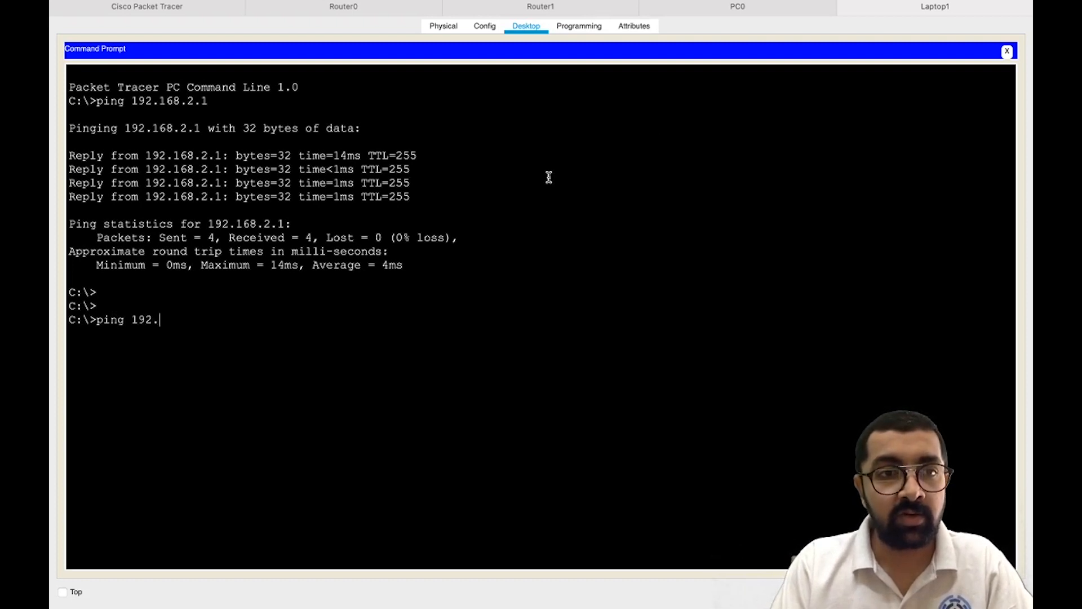
type("168.1.")
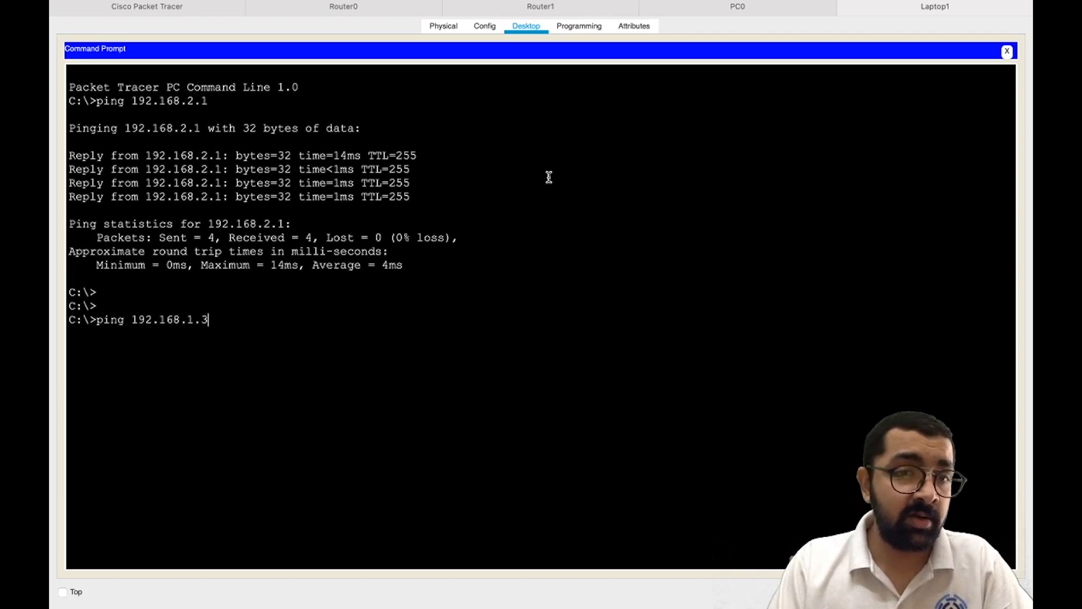
type("3")
key("Return")
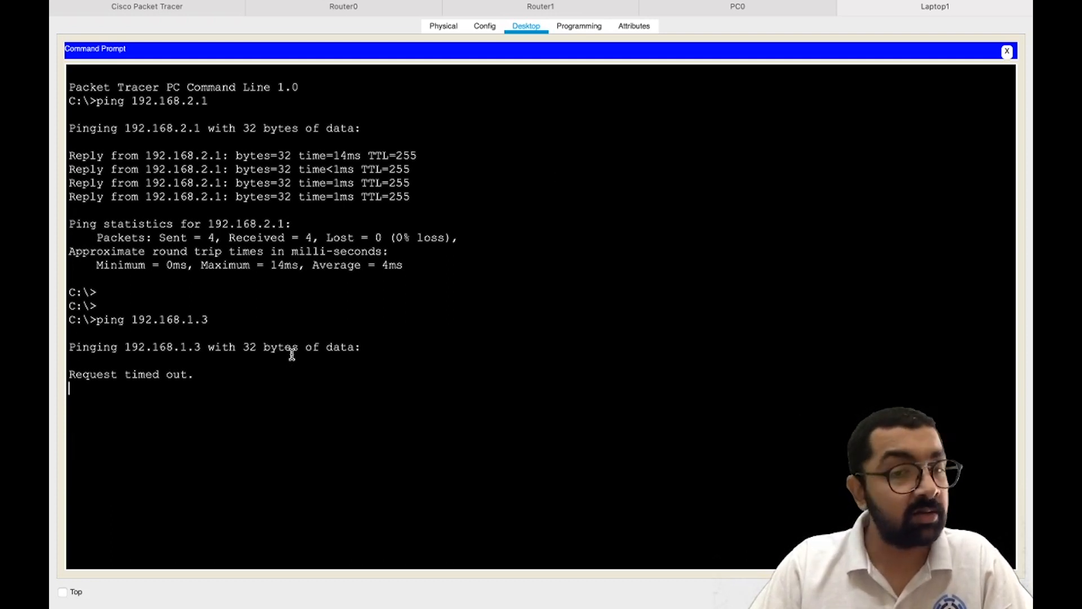
- Interrupt Laptop1's ping to 192.168.1.3, rerun it and interrupt it again
key("ctrl+c")
key("Return")
key("Up")
key("Return")
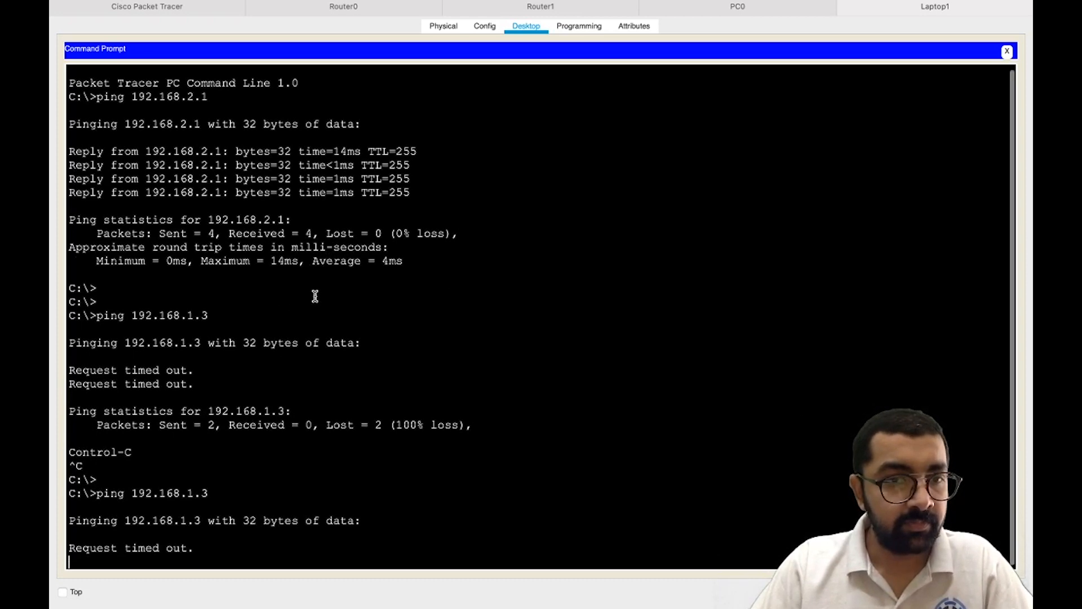
key("ctrl+c")
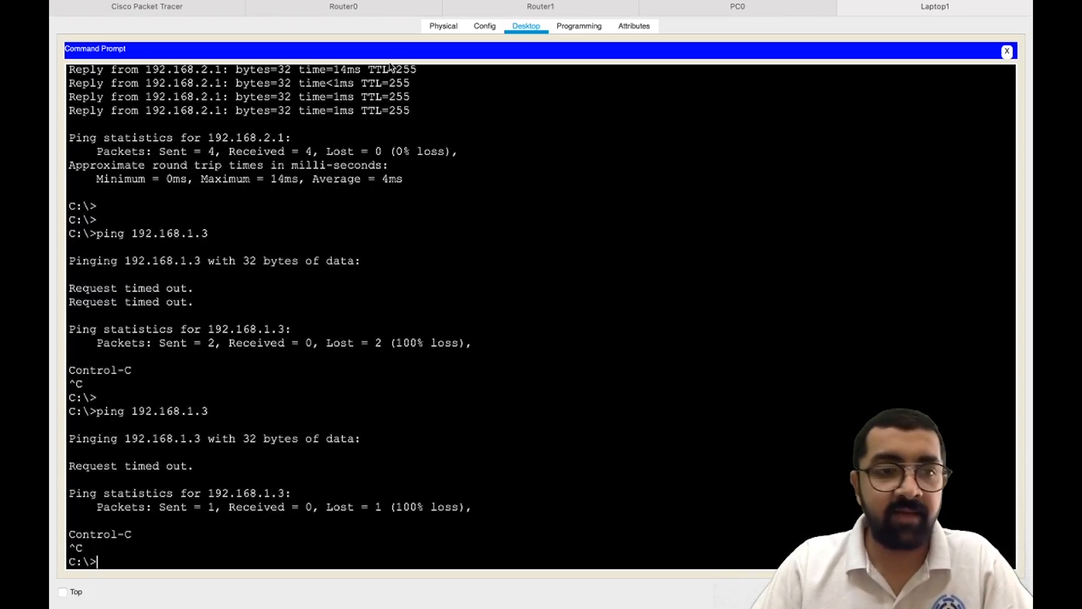
- Ping 192.168.1.2 from Laptop1's command prompt
key("Up")
key("BackSpace")
type("2.168.1.2")
key("Return")
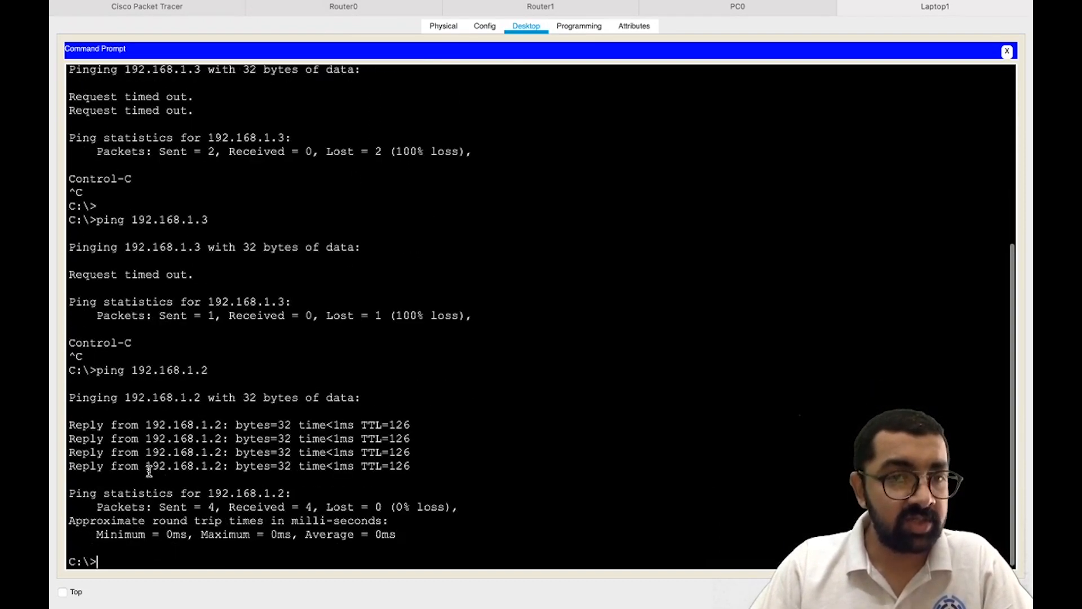
- Open Laptop0 from the topology, check its IPv4 address in the IP configuration and close that configuration
left_click(181, 8)
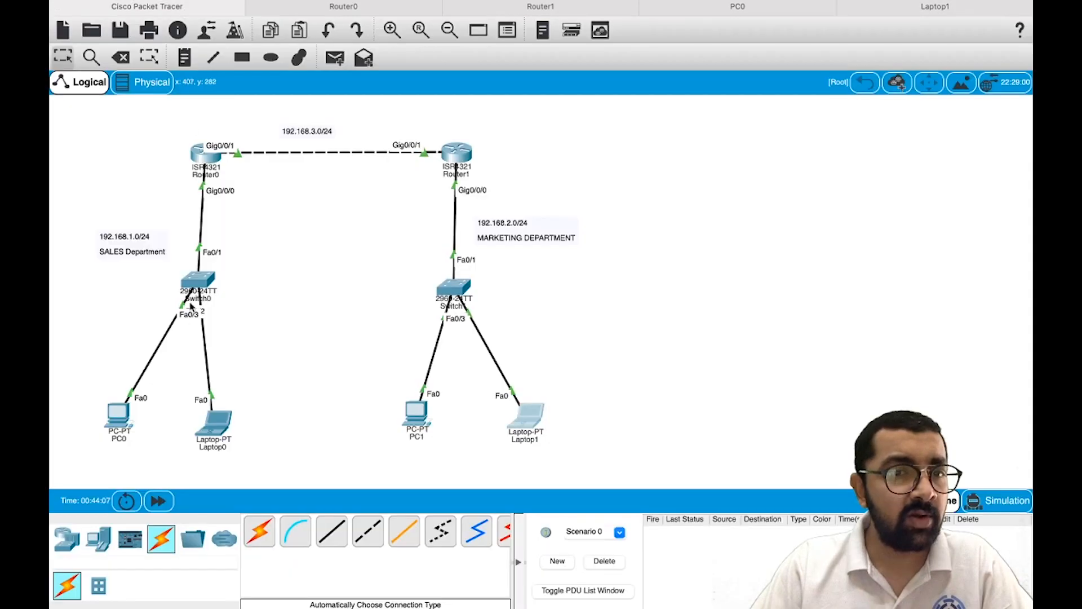
left_click(214, 419)
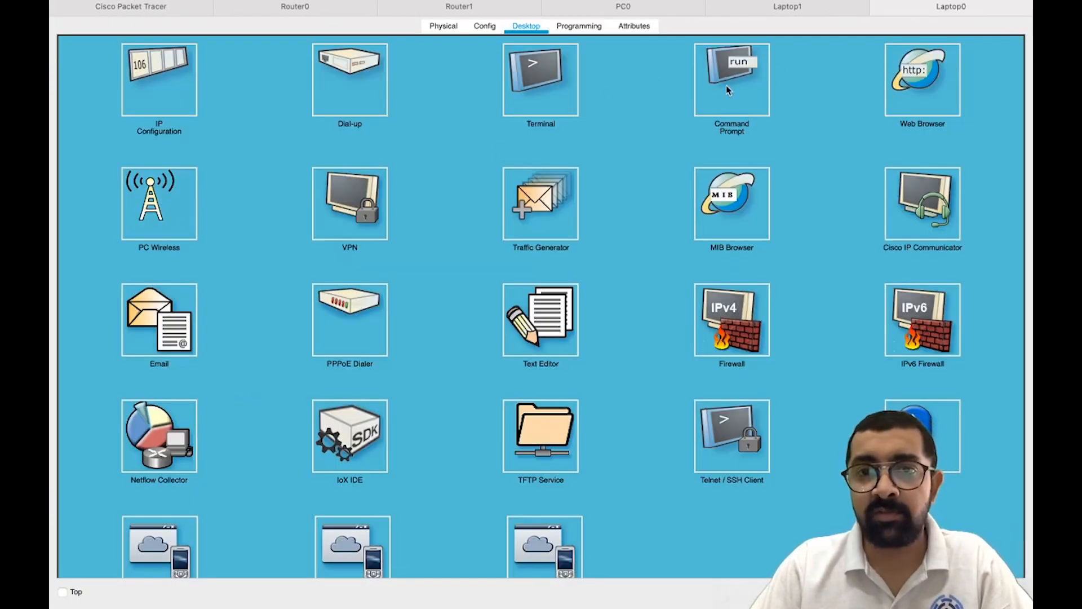
left_click(160, 87)
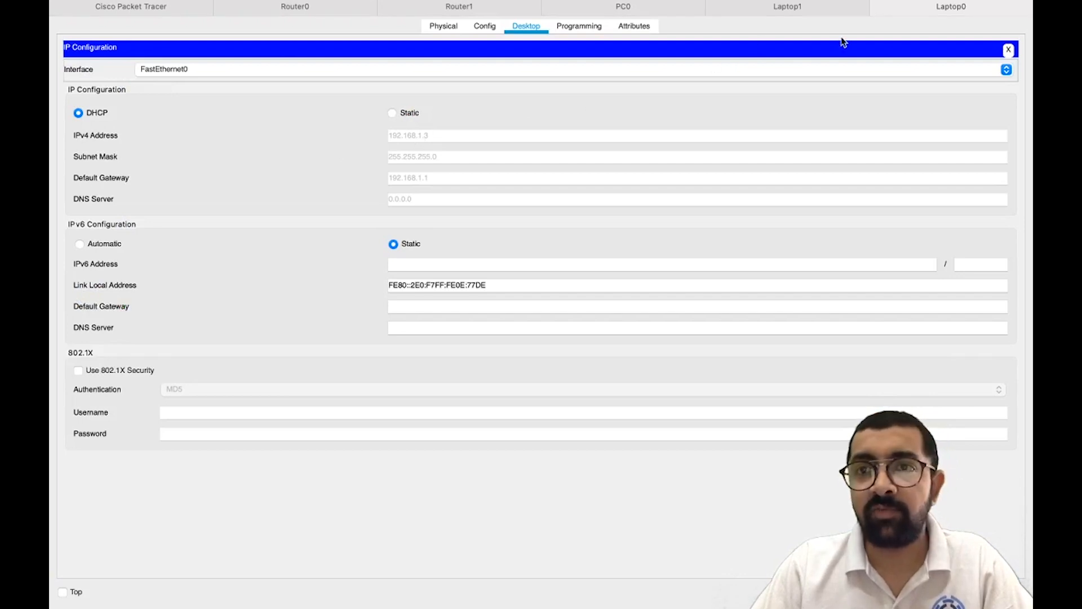
left_click(1008, 49)
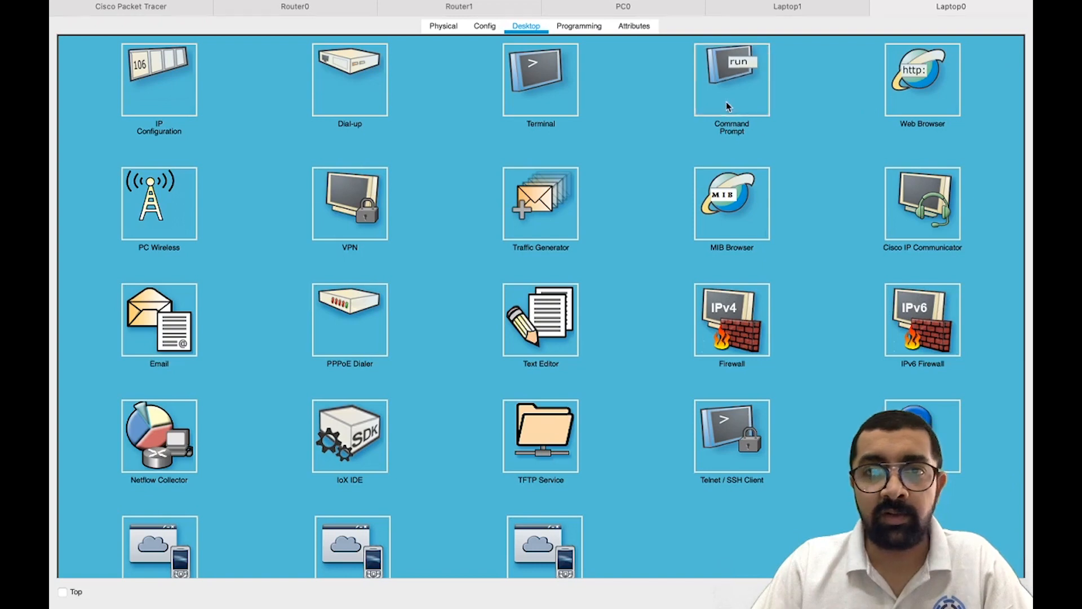
- Open Laptop0's command prompt and ping 192.168.2.2
left_click(726, 101)
key("Return")
key("Return")
type("ping 192.168")
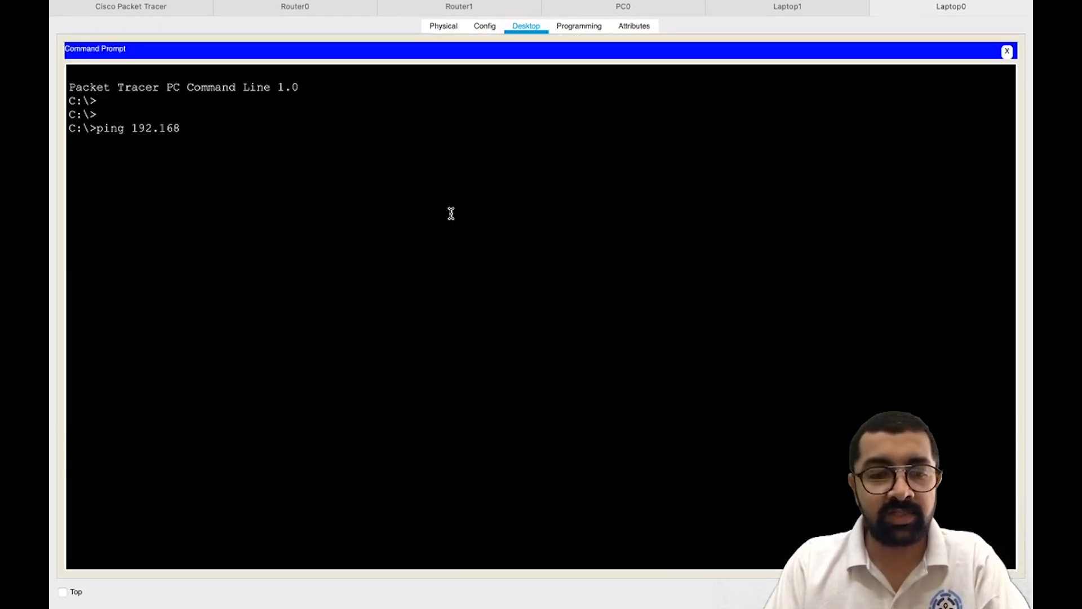
type(".1.2")
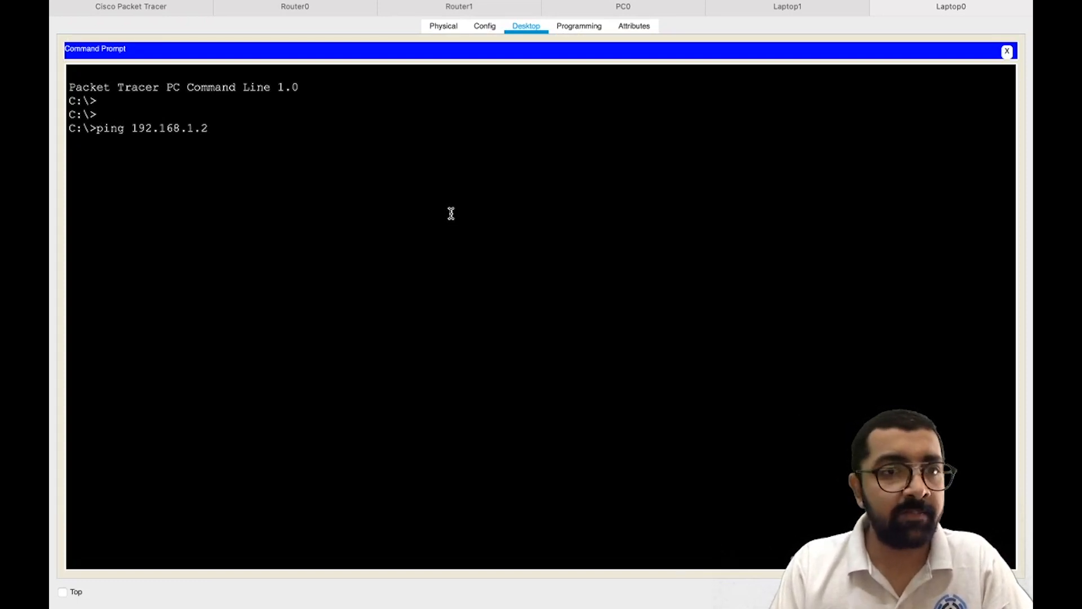
key("BackSpace")
key("BackSpace")
key("BackSpace")
type("2.2")
key("Return")
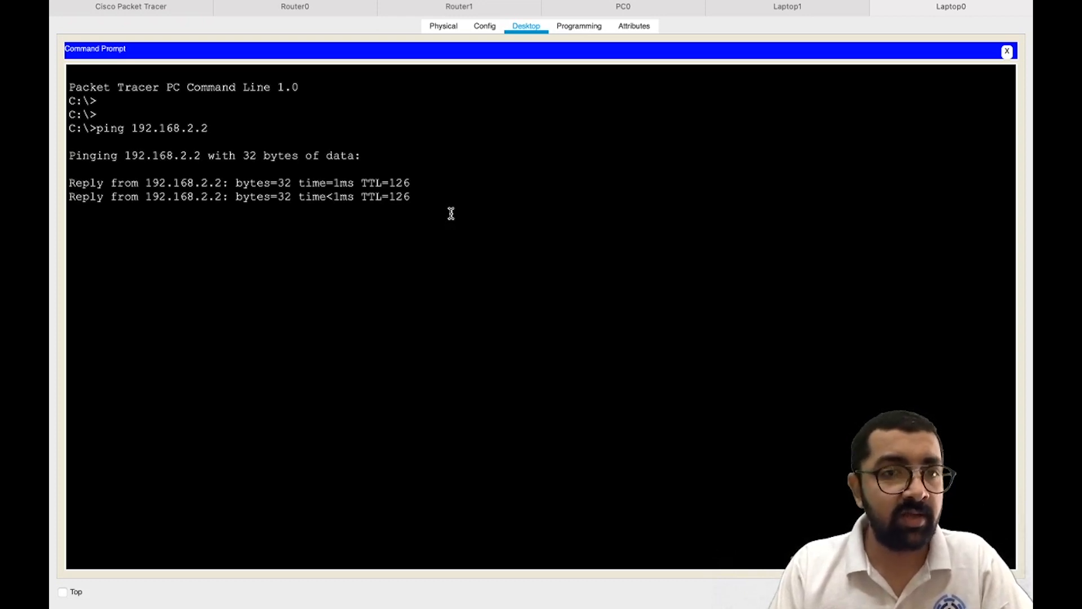
- Ping 192.168.2.3 from Laptop0's command prompt
key("Return")
key("Up")
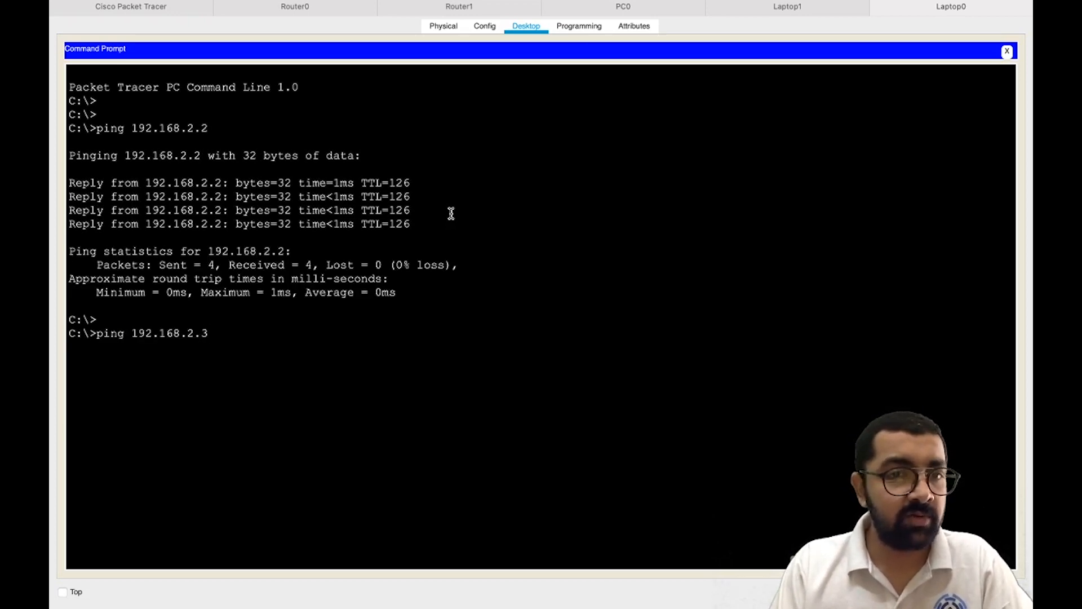
key("Return")
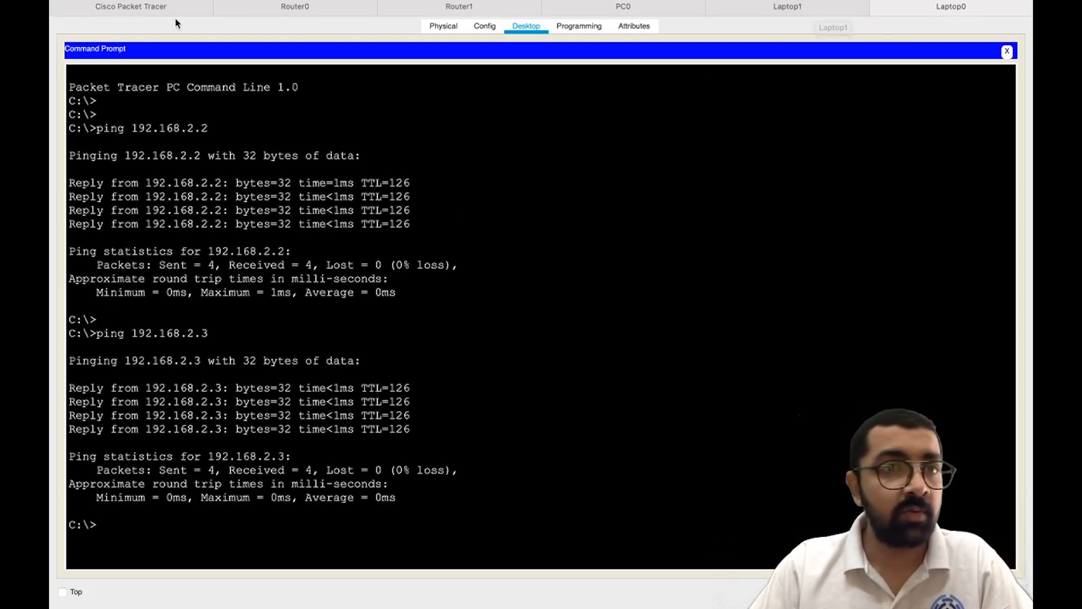
- Close the Laptop1 and Laptop0 device windows and return to the topology
left_click(722, 8)
left_click(713, 6)
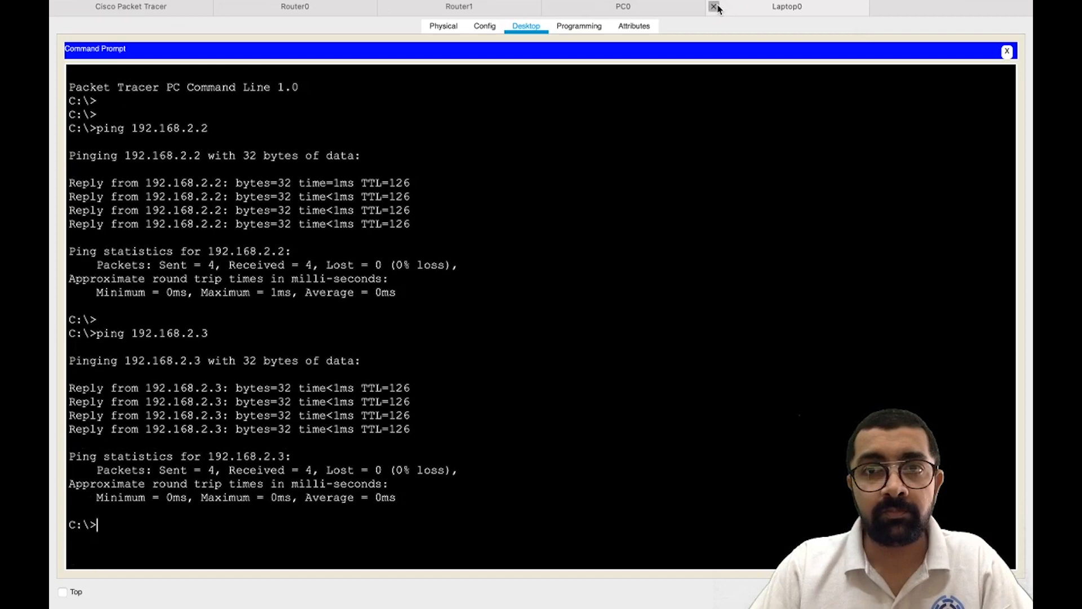
left_click(843, 7)
left_click(243, 8)
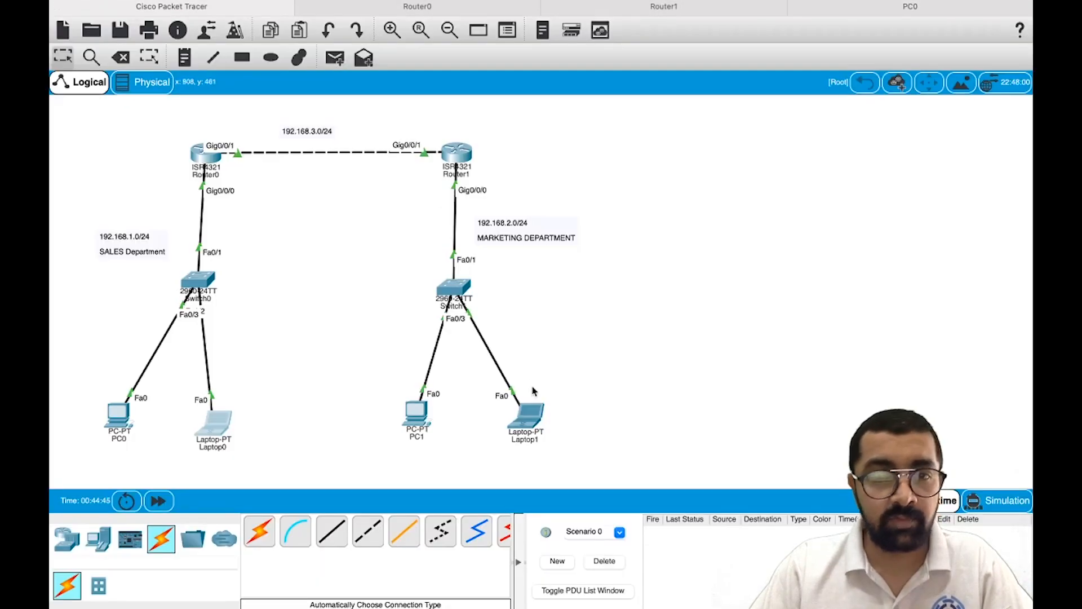
- Reopen Laptop1's command prompt and ping 192.168.1.3 through to completion
left_click(528, 430)
left_click(732, 72)
key("Return")
type("pi")
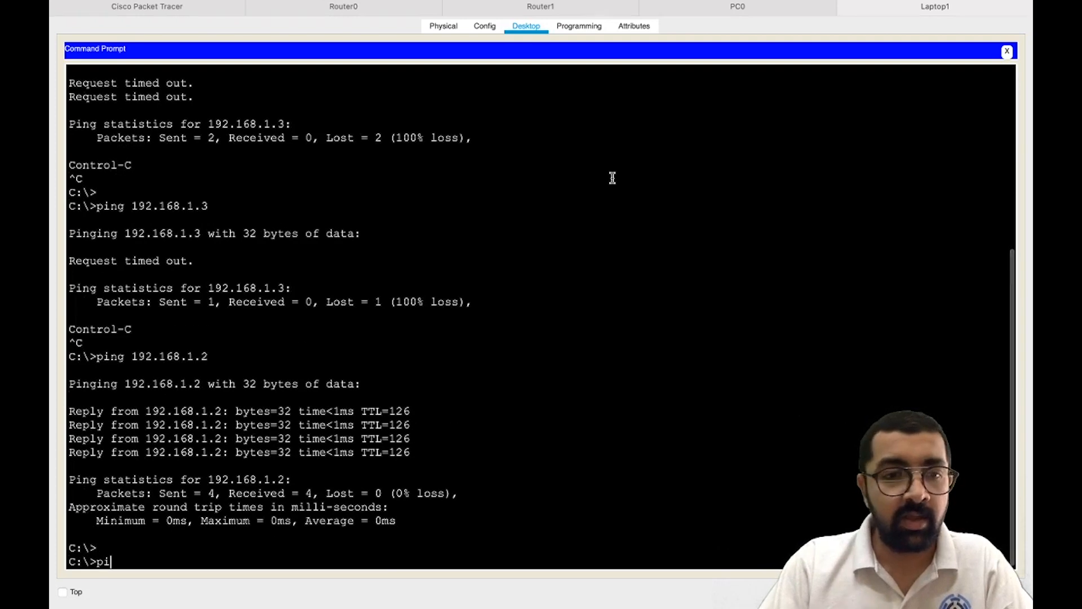
key("Up")
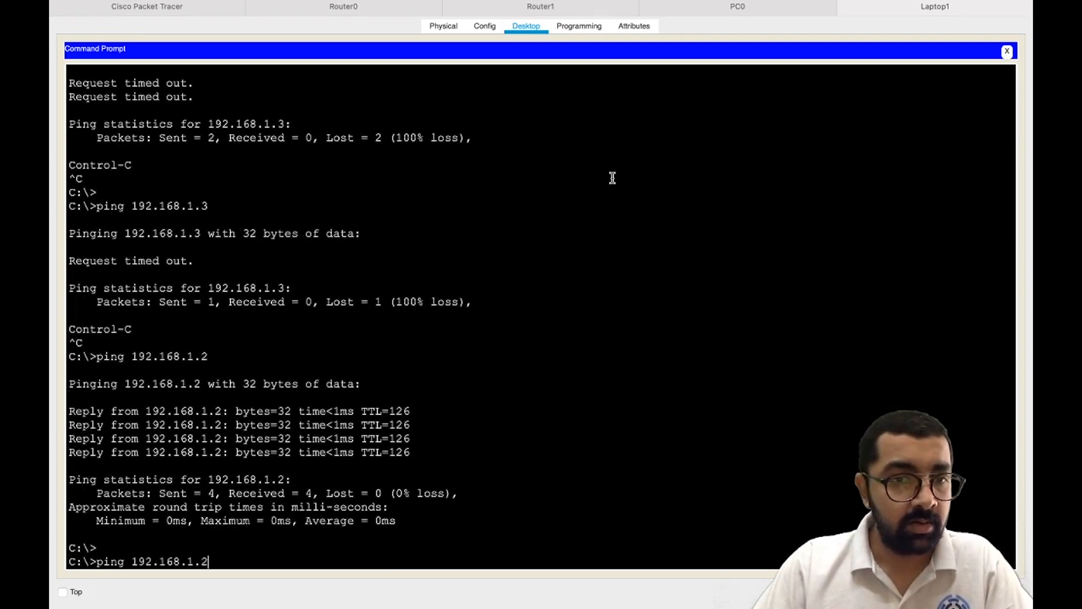
type("3")
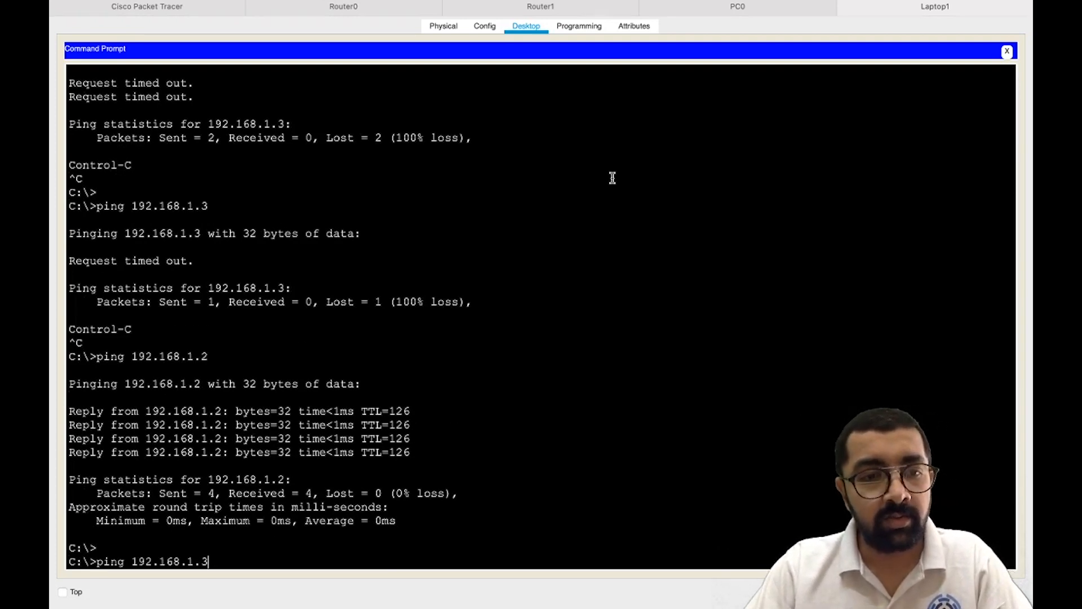
key("Return")
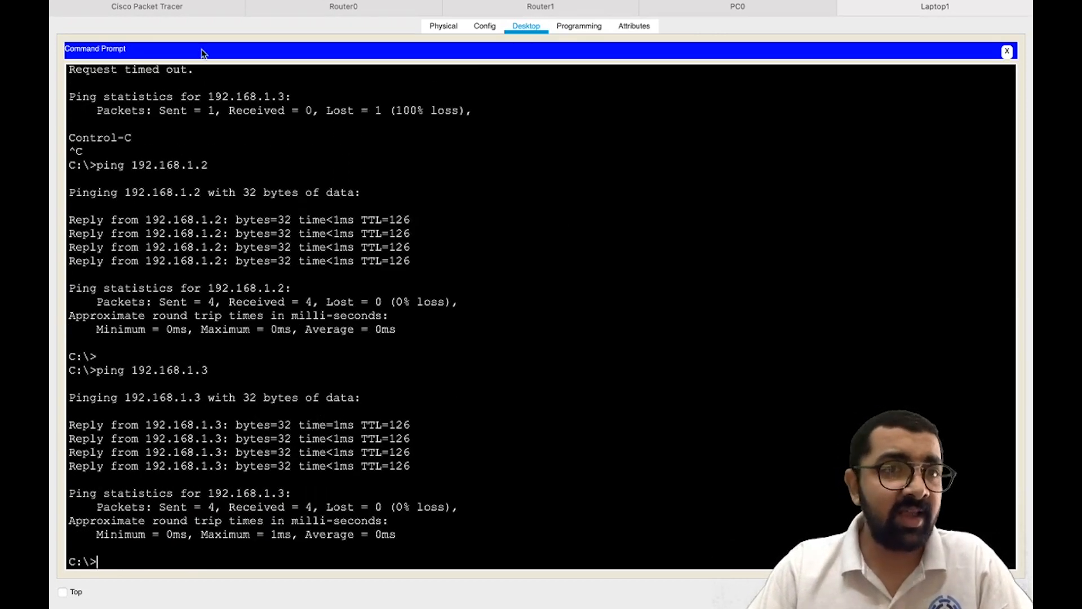
- Return to the topology and select PC0, Laptop0, PC1 and Laptop1 together
left_click(186, 13)
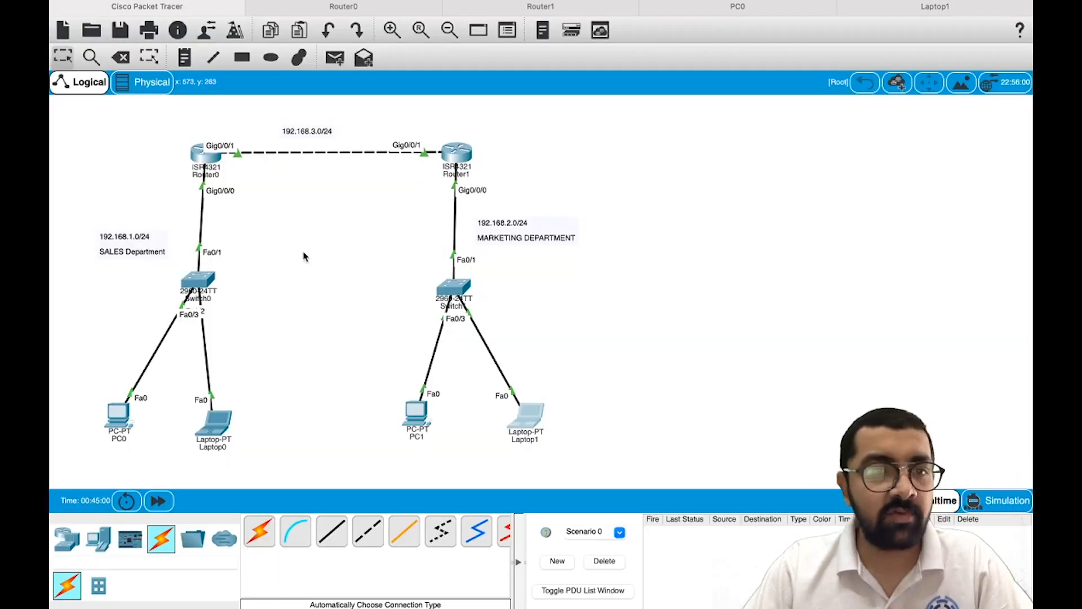
left_click_drag(81, 368, 591, 452)
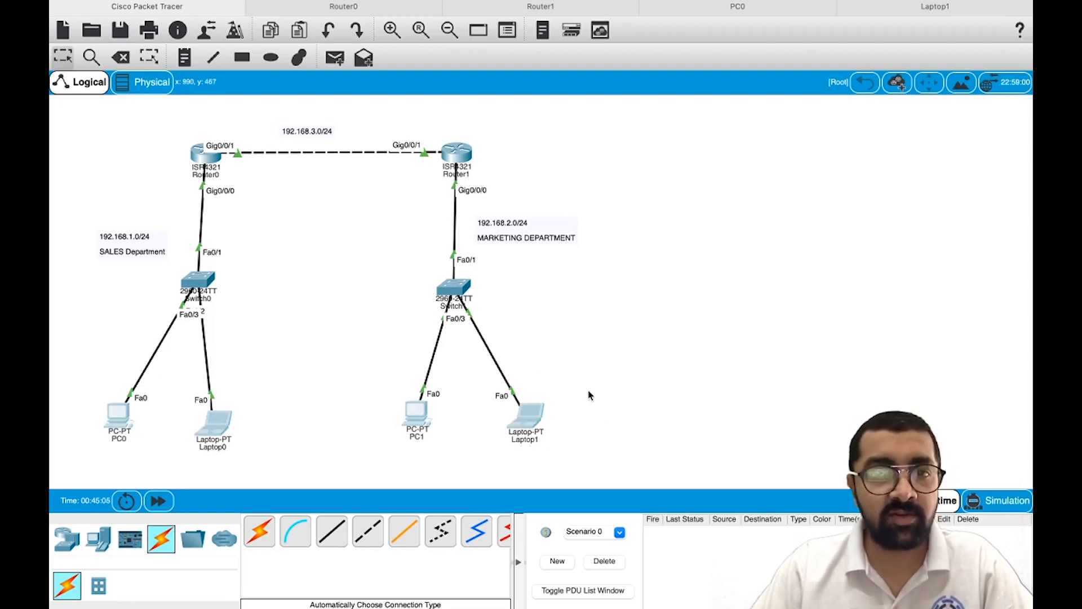